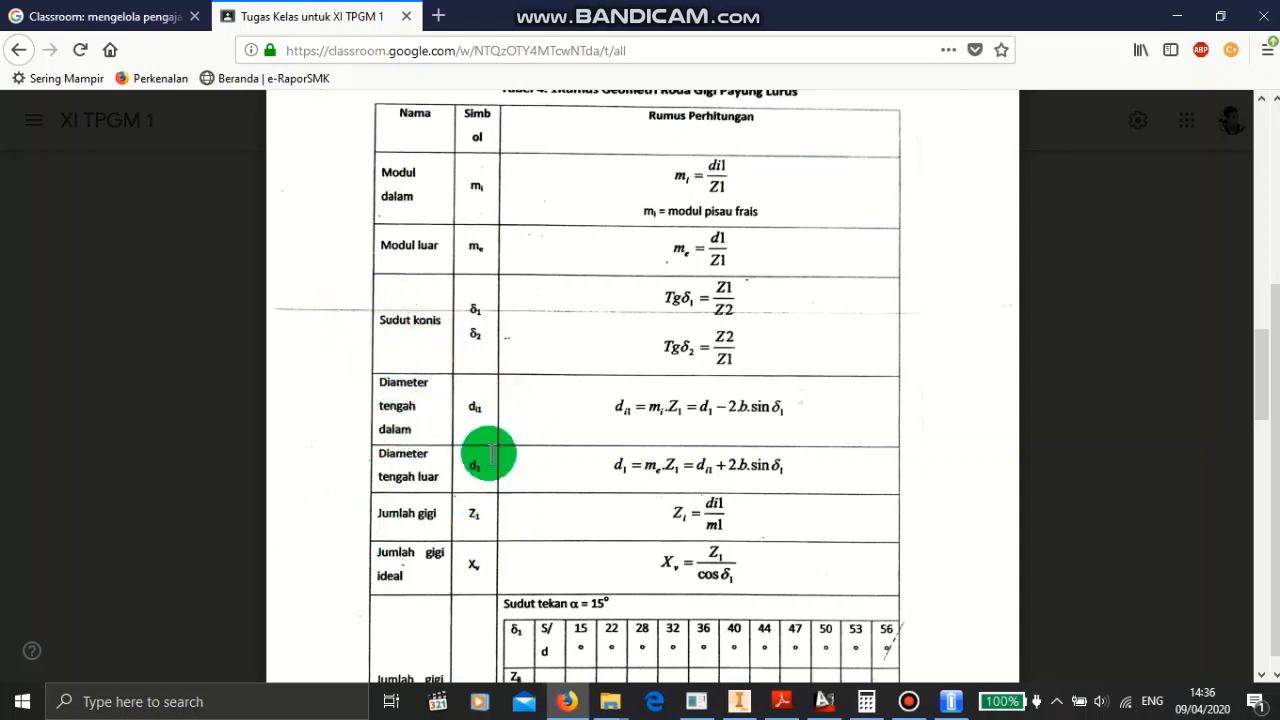
- Review the bevel gear geometry formulas and specification figure in the course PDF
{"action": "scroll", "coordinate": [486, 452], "scroll_direction": "down", "scroll_amount": 10}
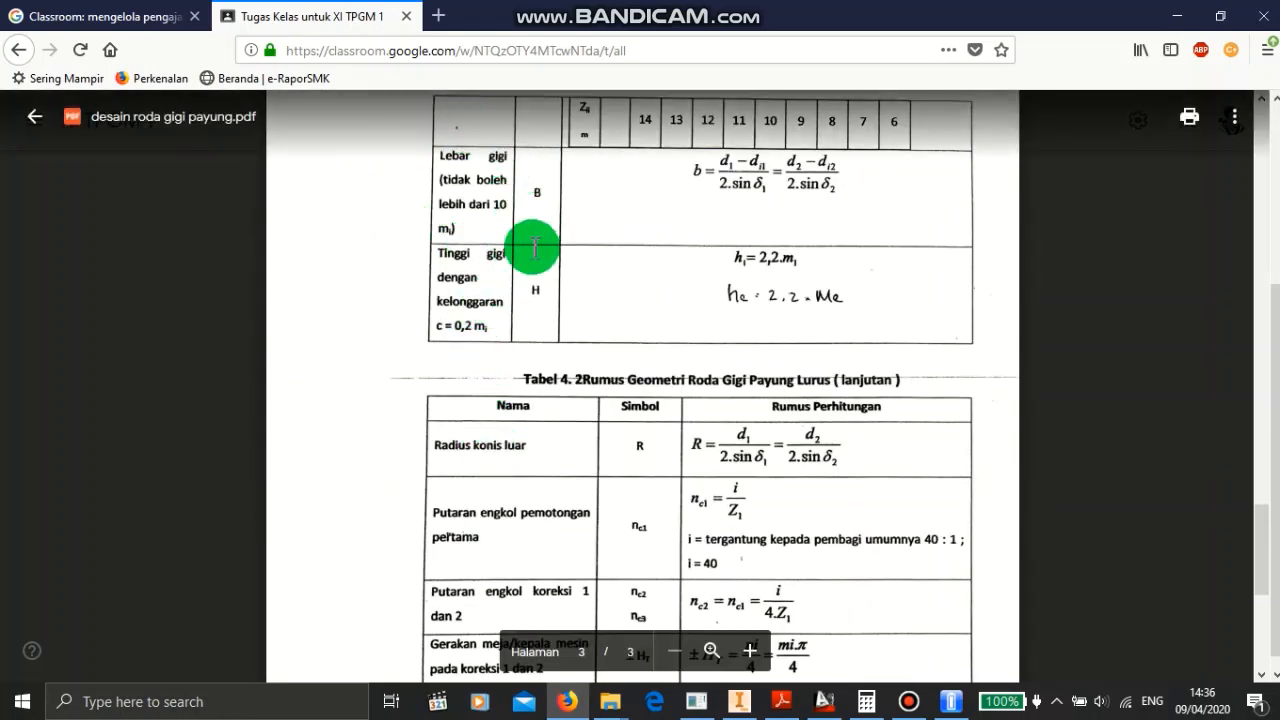
{"action": "scroll", "coordinate": [391, 374], "scroll_direction": "up", "scroll_amount": 5}
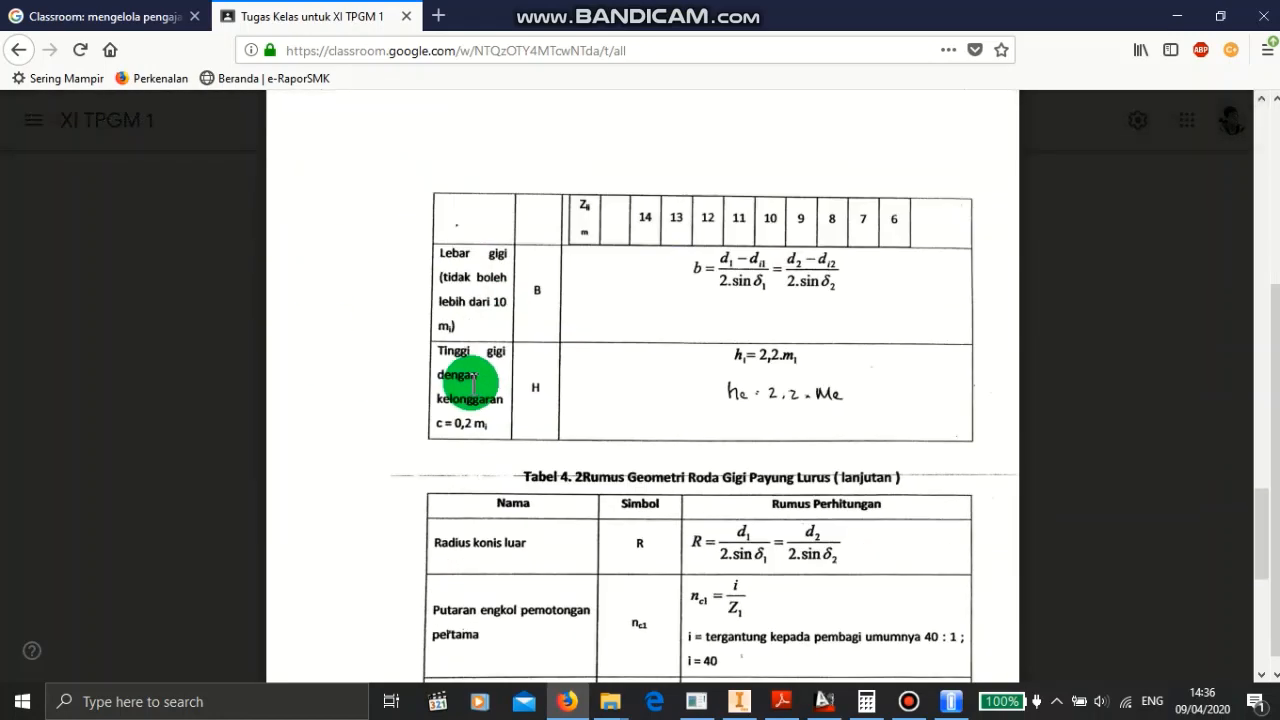
{"action": "scroll", "coordinate": [475, 383], "scroll_direction": "up", "scroll_amount": 10}
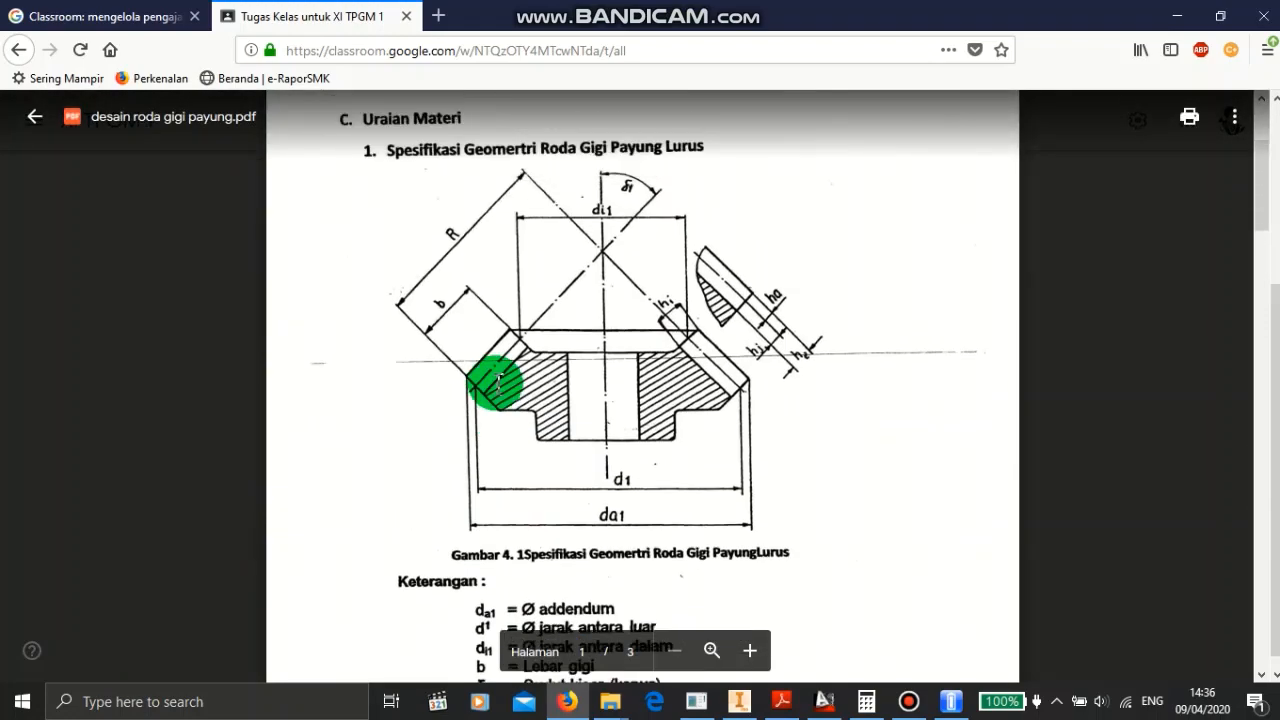
{"action": "scroll", "coordinate": [495, 383], "scroll_direction": "down", "scroll_amount": 1}
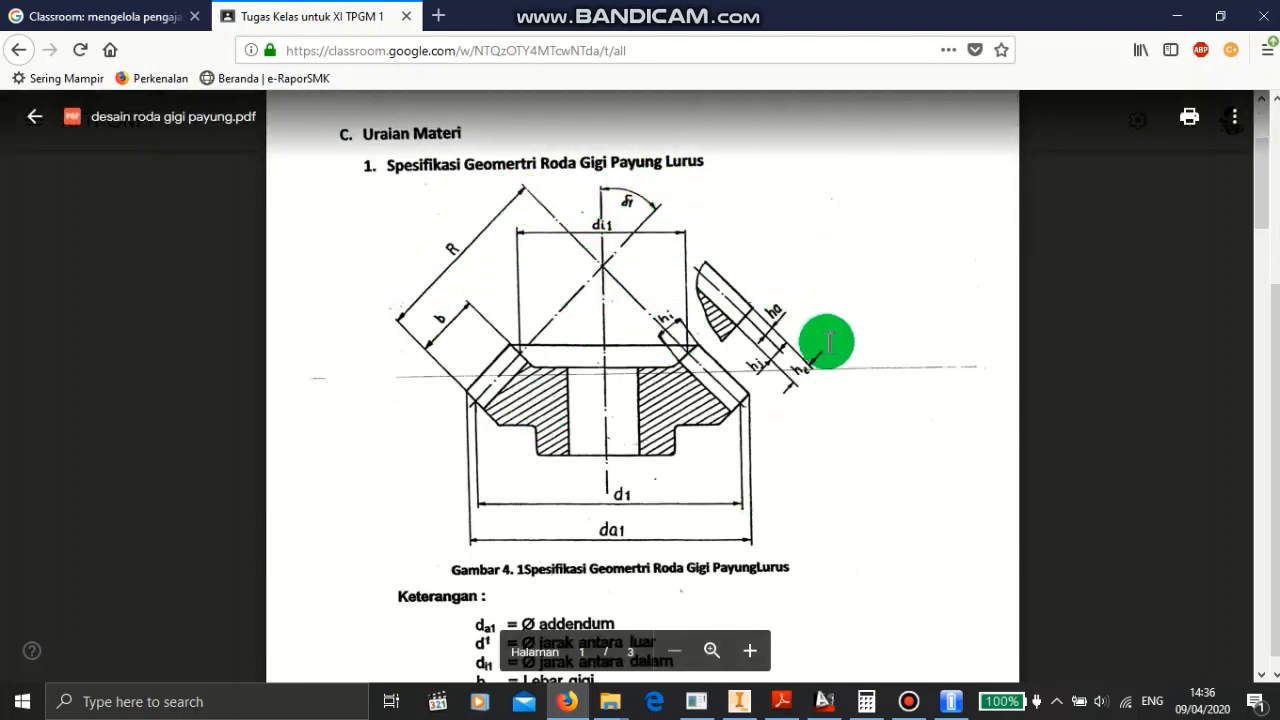
{"action": "scroll", "coordinate": [828, 347], "scroll_direction": "down", "scroll_amount": 5}
{"action": "scroll", "coordinate": [900, 320], "scroll_direction": "down", "scroll_amount": 10}
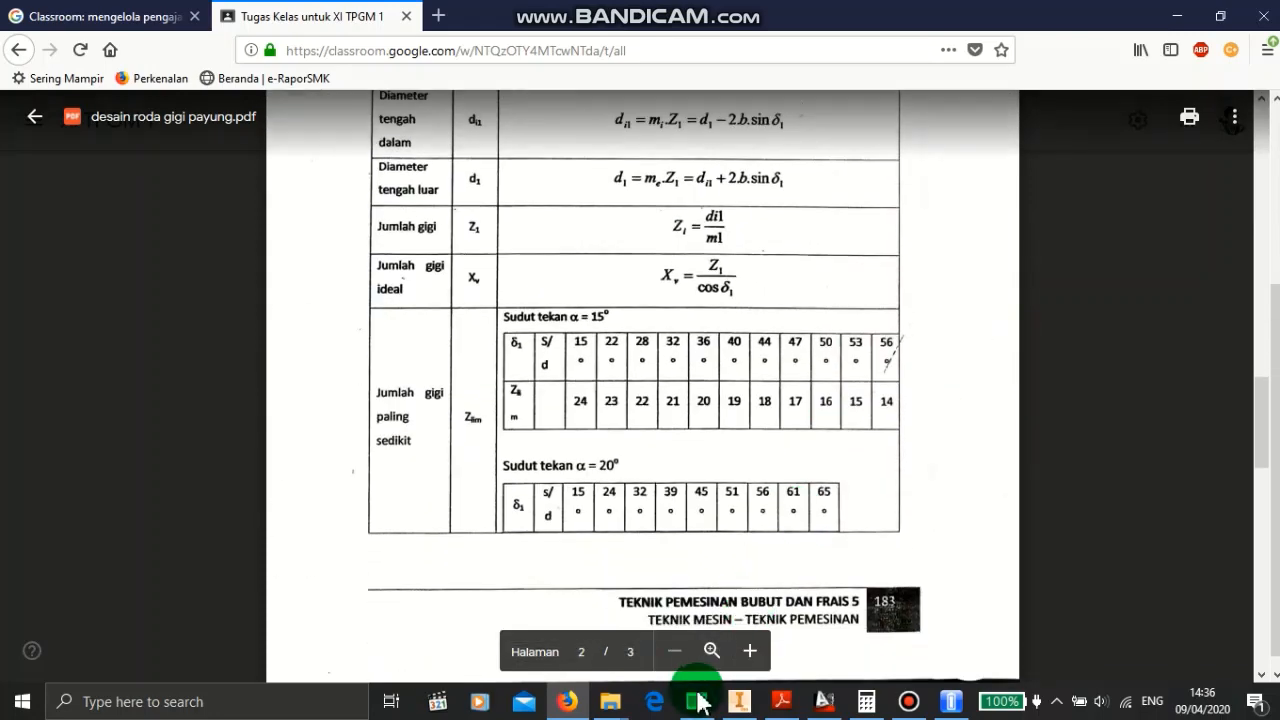
- Switch to AutoCAD and inspect the given gear data and the 45° cone construction lines
{"action": "left_click", "coordinate": [737, 704]}
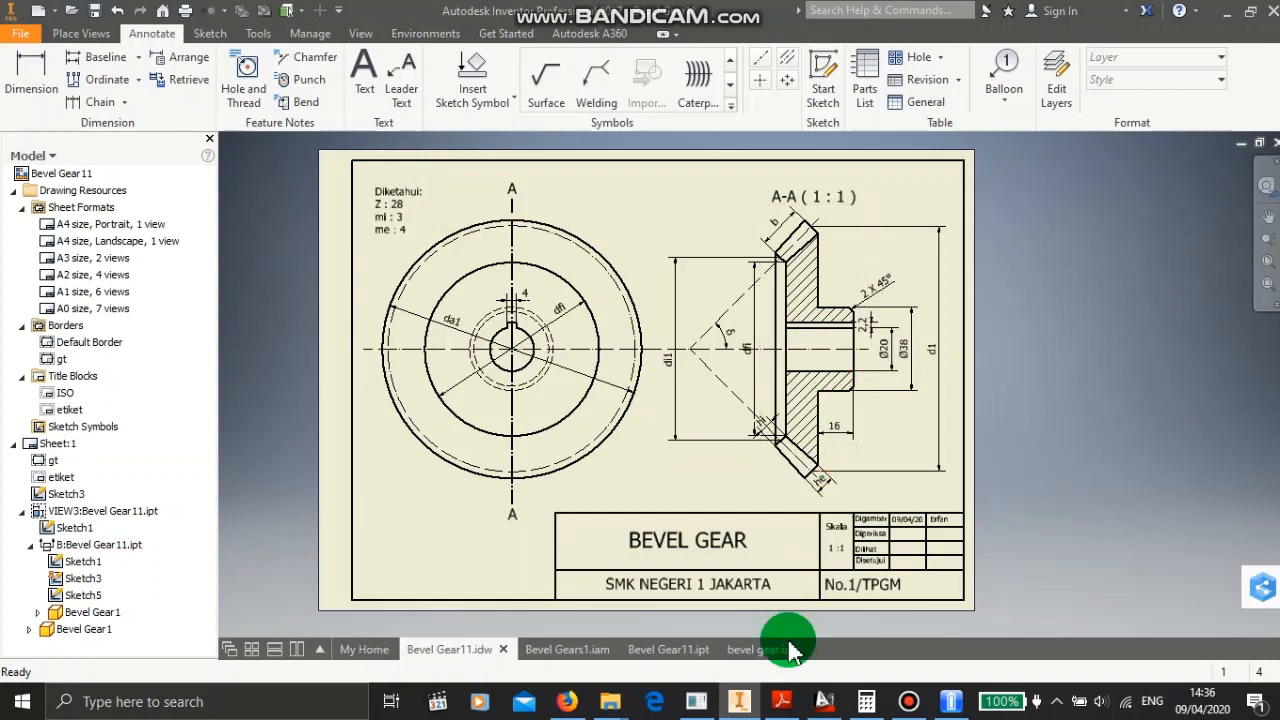
{"action": "left_click", "coordinate": [821, 704]}
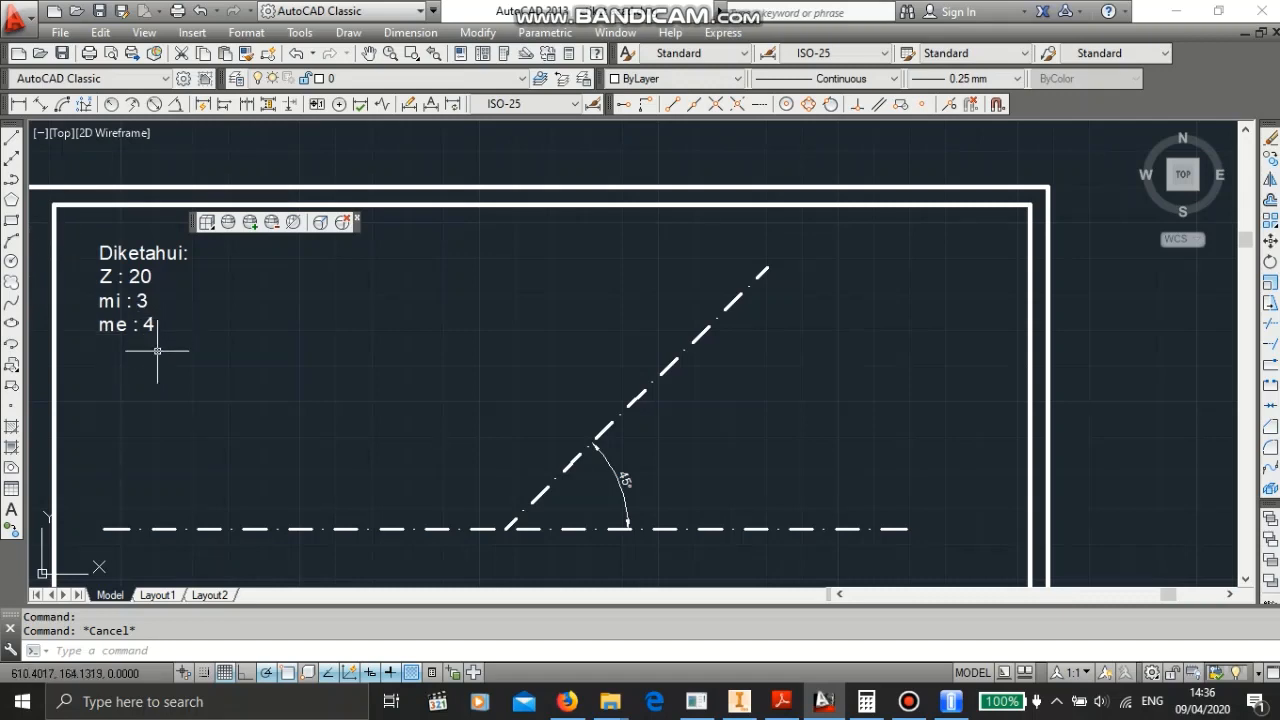
{"action": "scroll", "coordinate": [349, 403], "scroll_direction": "down", "scroll_amount": 1}
{"action": "scroll", "coordinate": [349, 403], "scroll_direction": "up", "scroll_amount": 1}
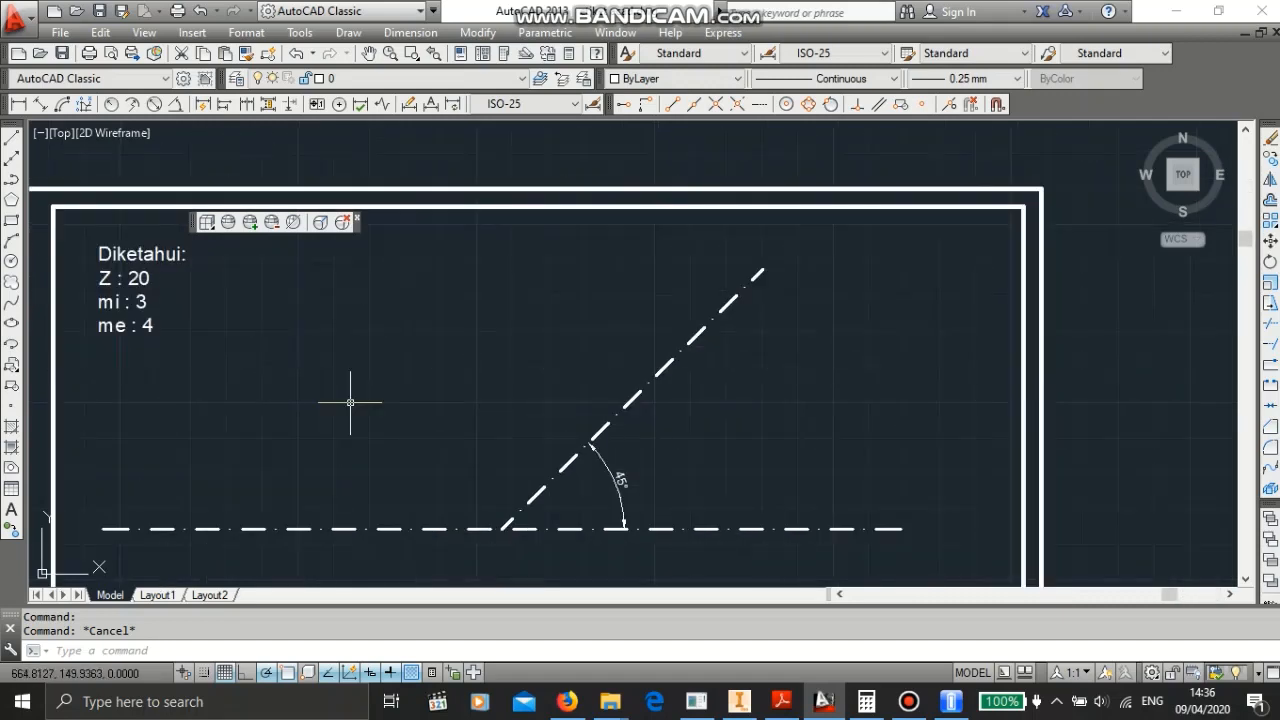
{"action": "mouse_move", "coordinate": [349, 404]}
{"action": "middle_mouse_down"}
{"action": "mouse_move", "coordinate": [457, 354]}
{"action": "mouse_move", "coordinate": [459, 334]}
{"action": "middle_mouse_up"}
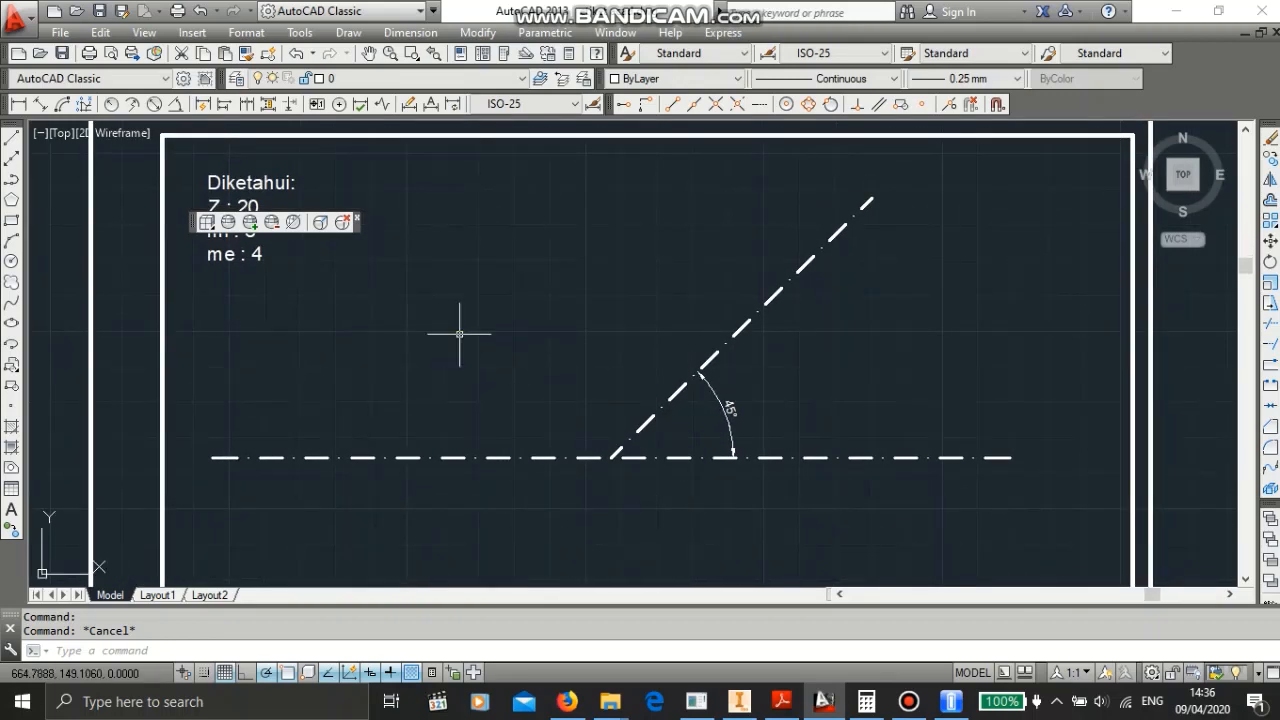
{"action": "scroll", "coordinate": [257, 451], "scroll_direction": "down", "scroll_amount": 4}
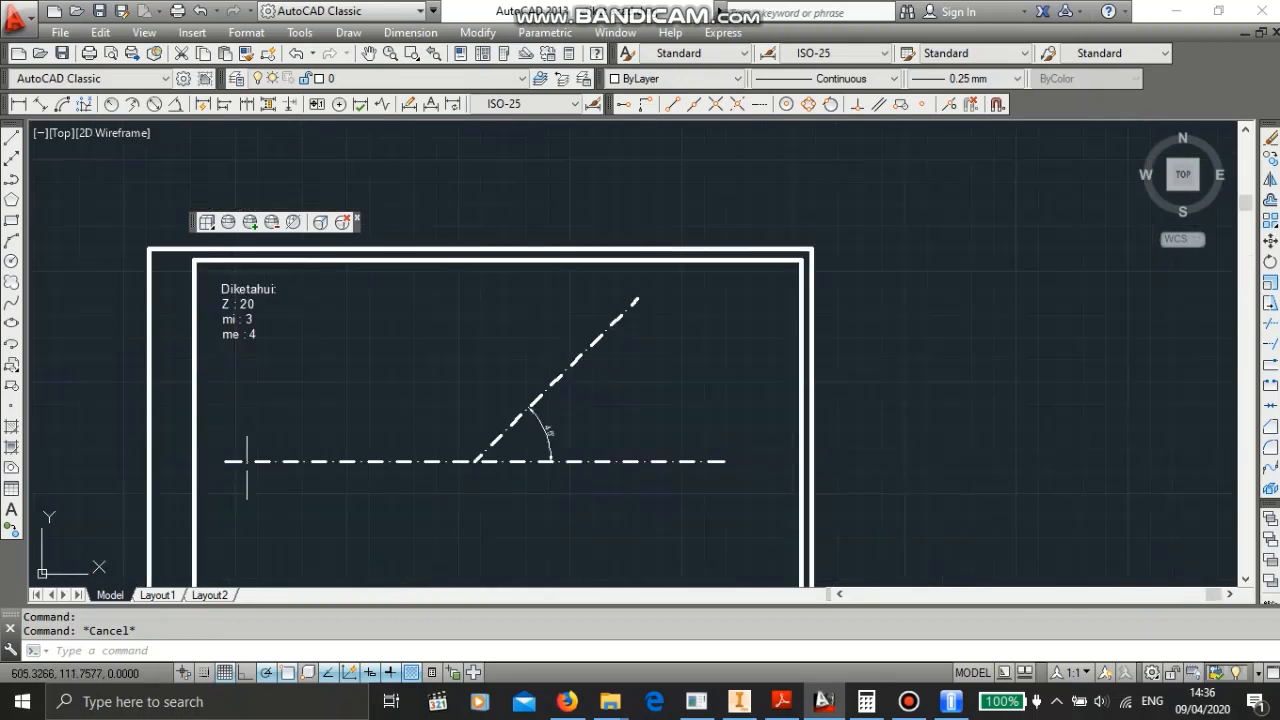
{"action": "scroll", "coordinate": [249, 463], "scroll_direction": "up", "scroll_amount": 2}
{"action": "scroll", "coordinate": [242, 470], "scroll_direction": "up", "scroll_amount": 2}
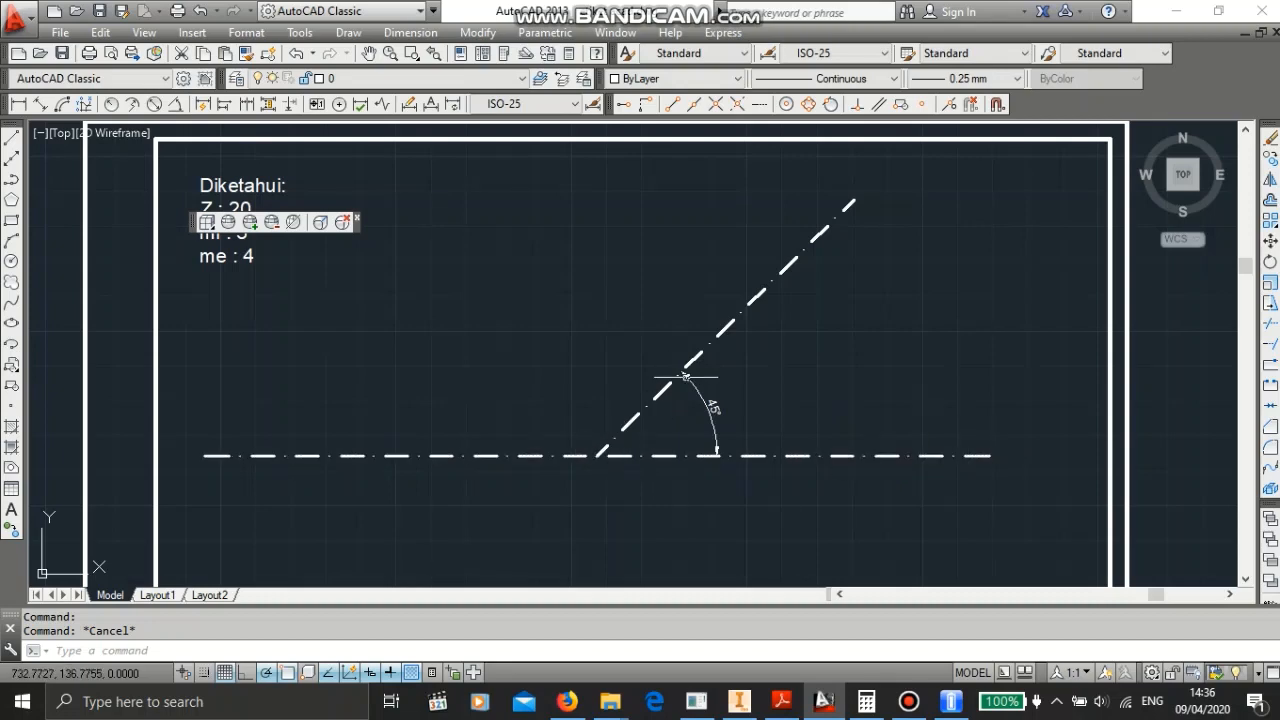
{"action": "scroll", "coordinate": [685, 377], "scroll_direction": "down", "scroll_amount": 4}
{"action": "scroll", "coordinate": [707, 392], "scroll_direction": "up", "scroll_amount": 7}
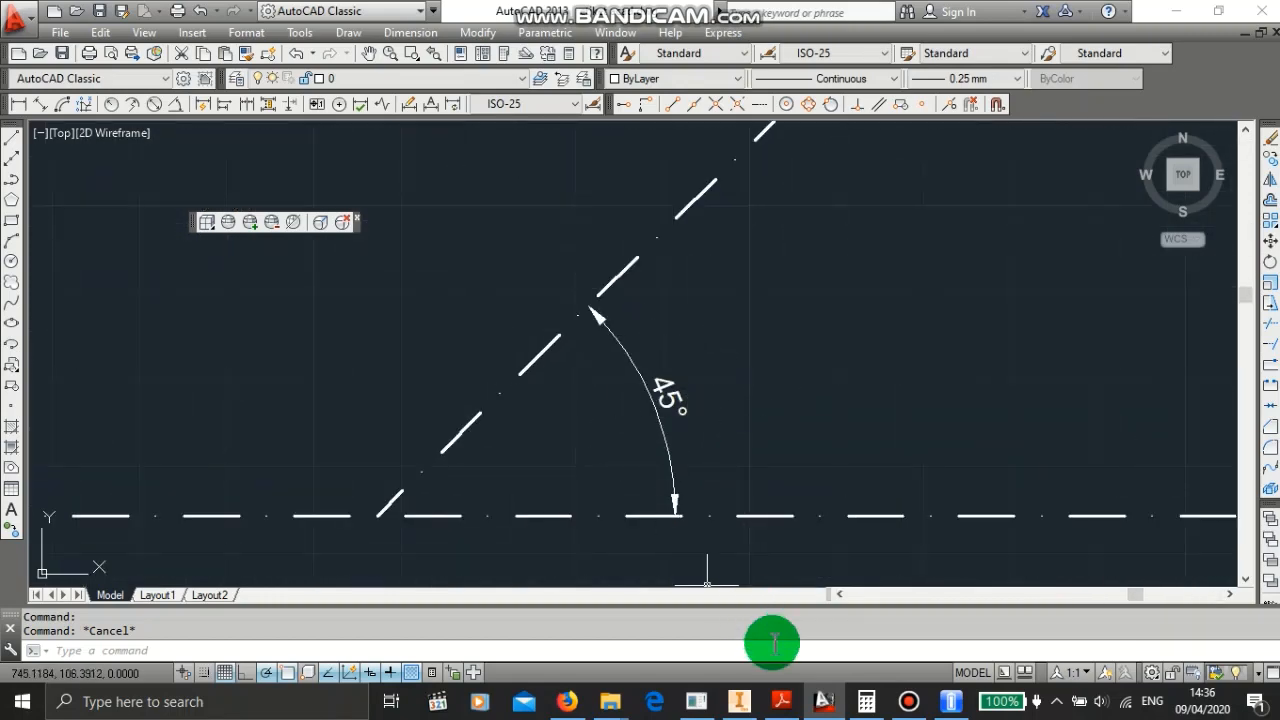
- Open Calculator and compute 20 ÷ 20
{"action": "left_click", "coordinate": [868, 706]}
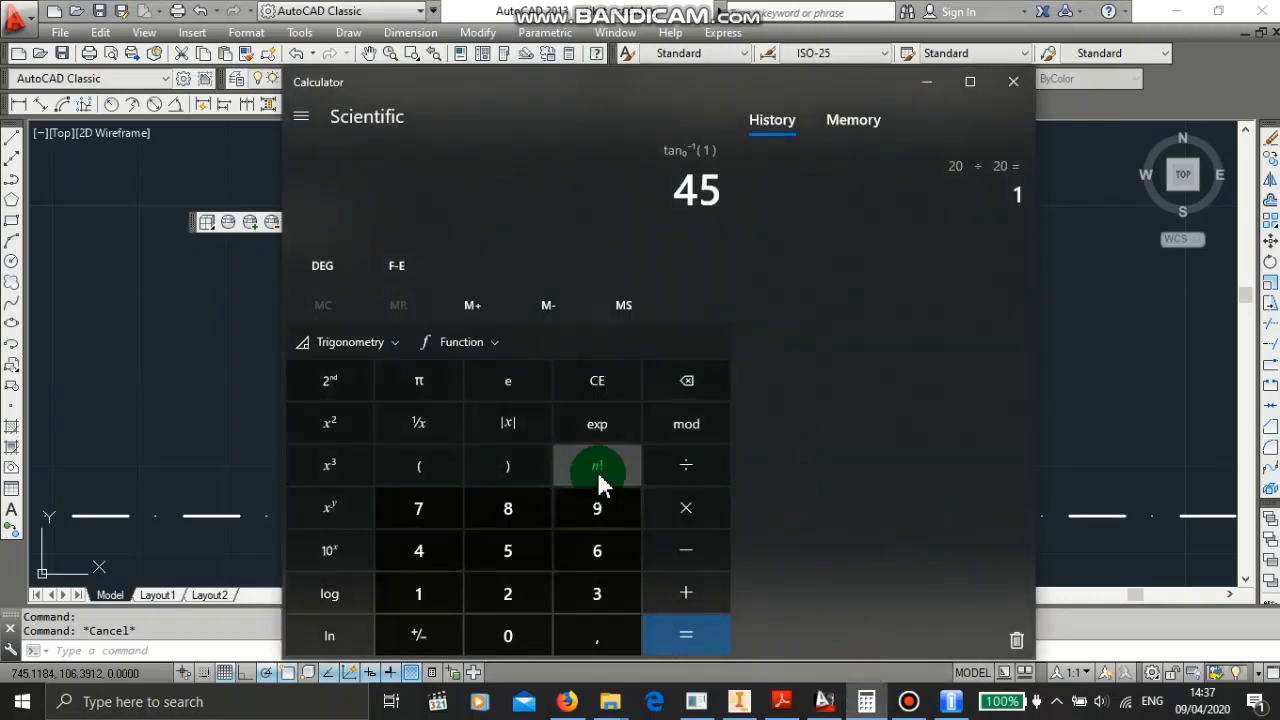
{"action": "left_click", "coordinate": [600, 388]}
{"action": "left_click", "coordinate": [494, 605]}
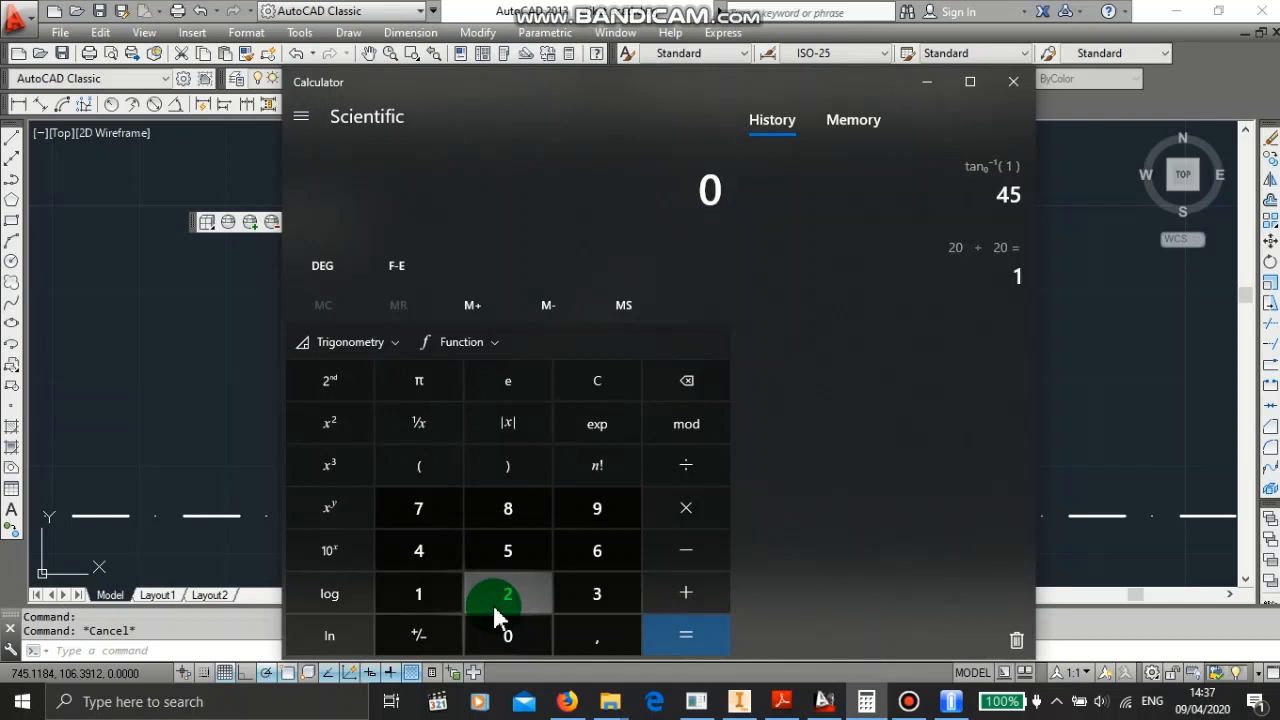
{"action": "left_click", "coordinate": [512, 636]}
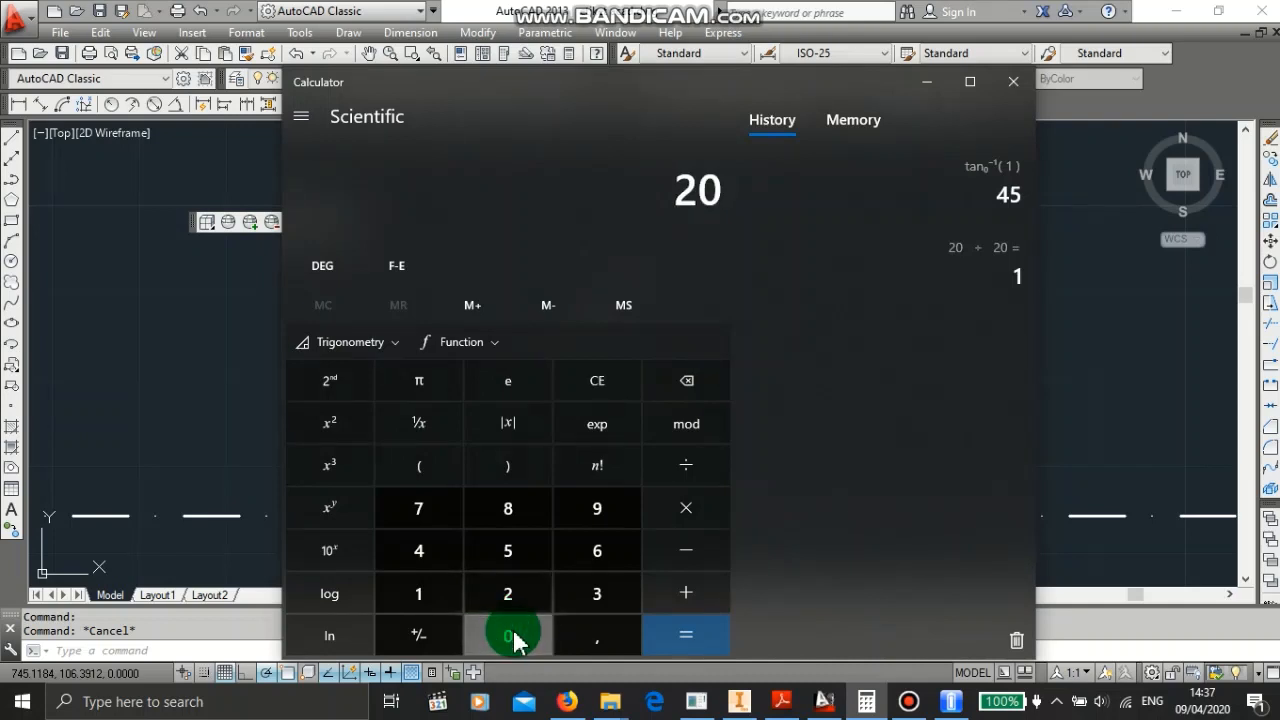
{"action": "left_click", "coordinate": [675, 478]}
{"action": "left_click", "coordinate": [506, 591]}
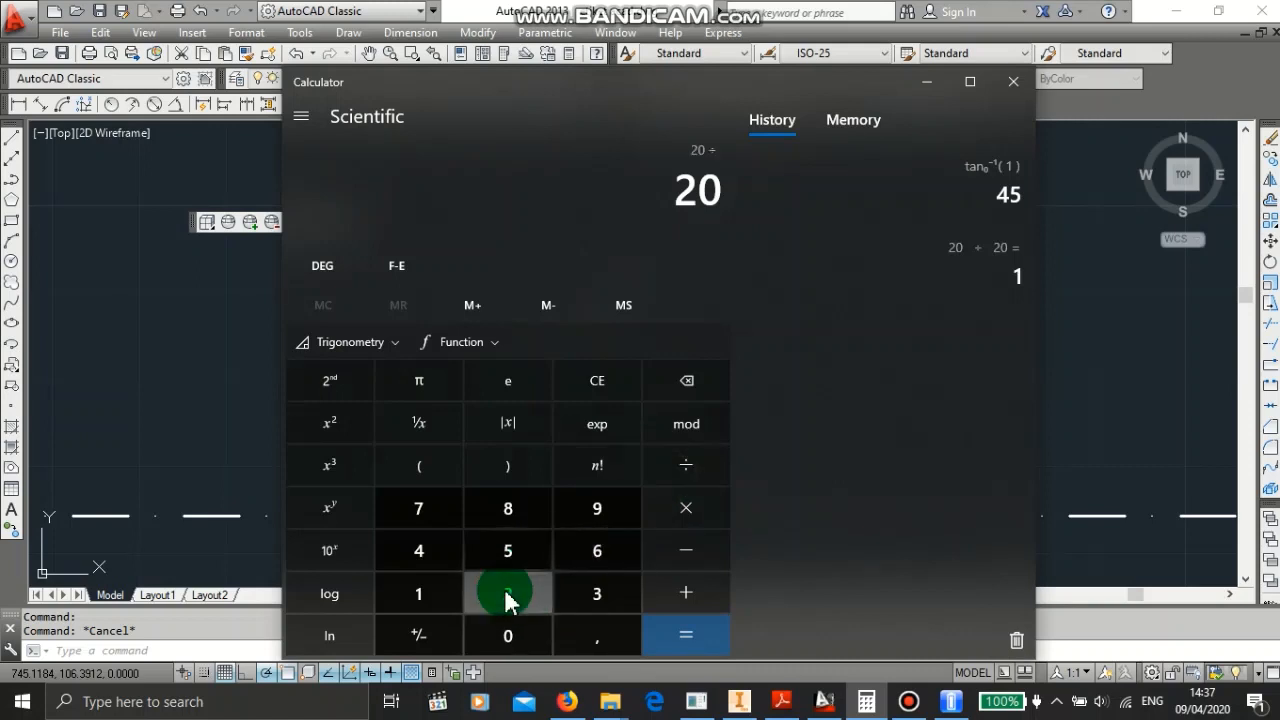
{"action": "left_click", "coordinate": [505, 645]}
{"action": "left_click", "coordinate": [668, 638]}
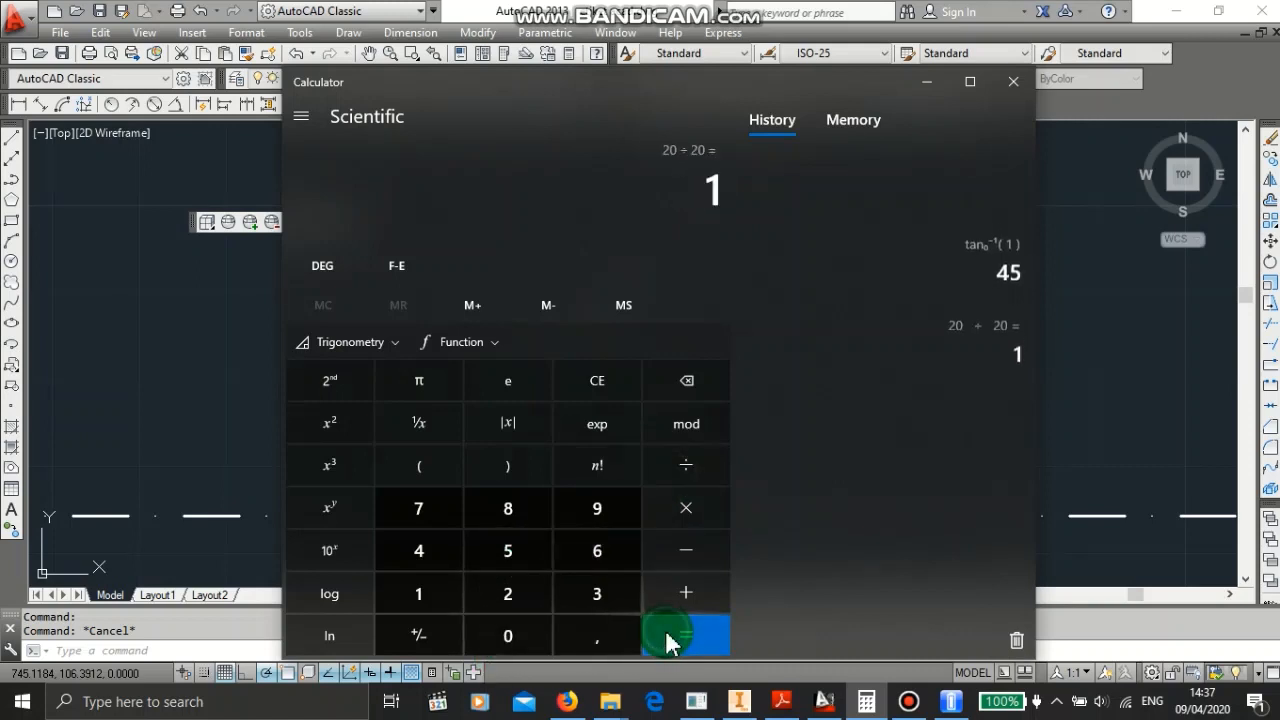
- Compute the inverse tangent of 1 in degrees with the trigonometry functions, then minimize Calculator
{"action": "left_click", "coordinate": [336, 379]}
{"action": "left_click", "coordinate": [343, 345]}
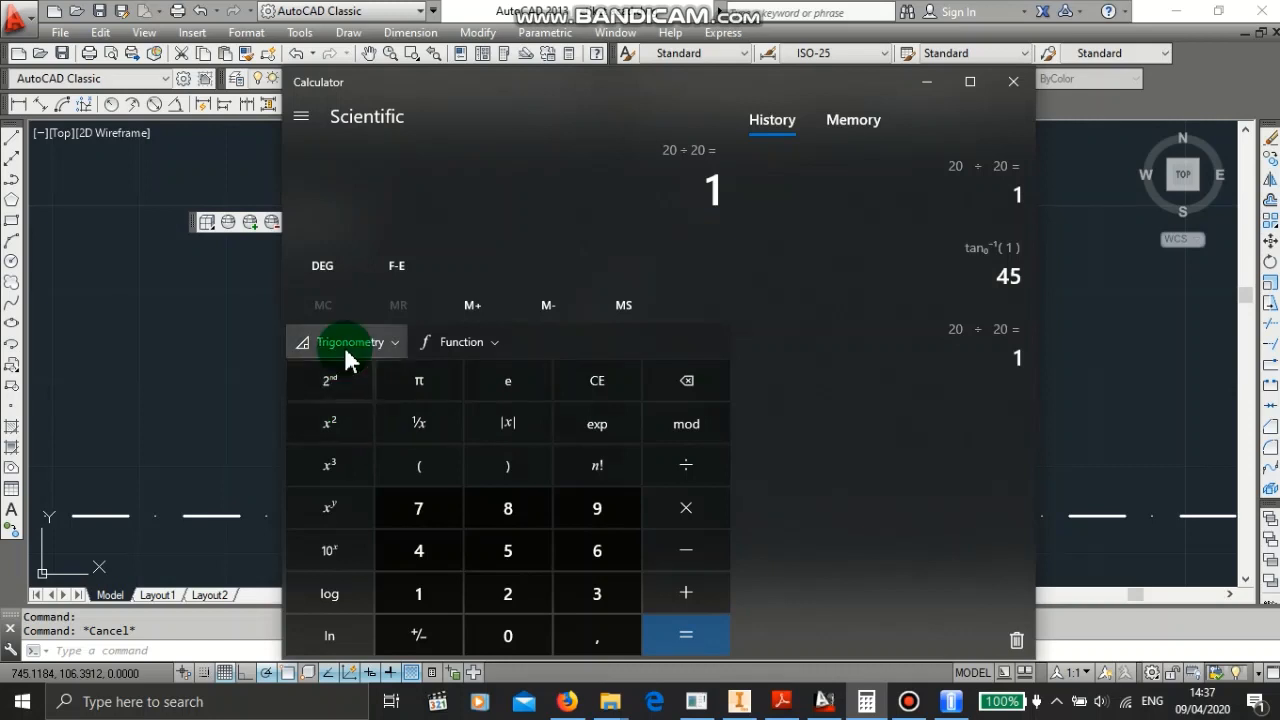
{"action": "left_click", "coordinate": [322, 388]}
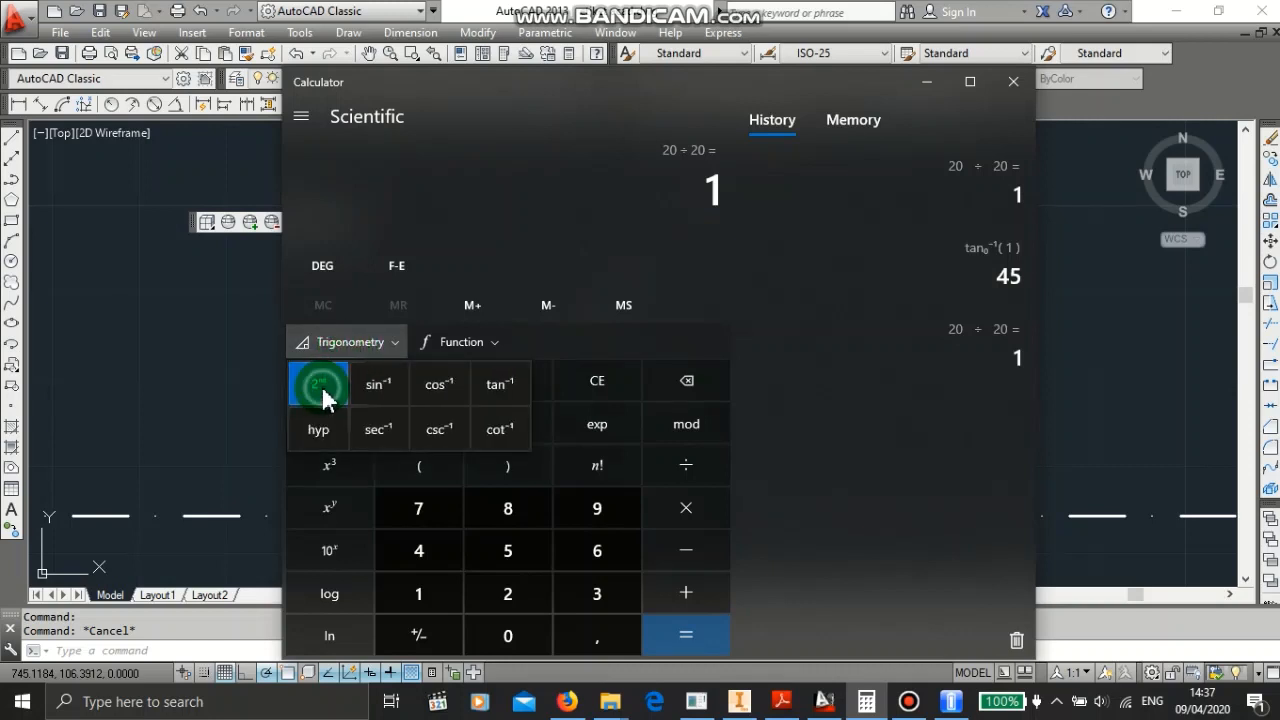
{"action": "left_click", "coordinate": [447, 421]}
{"action": "left_click", "coordinate": [497, 392]}
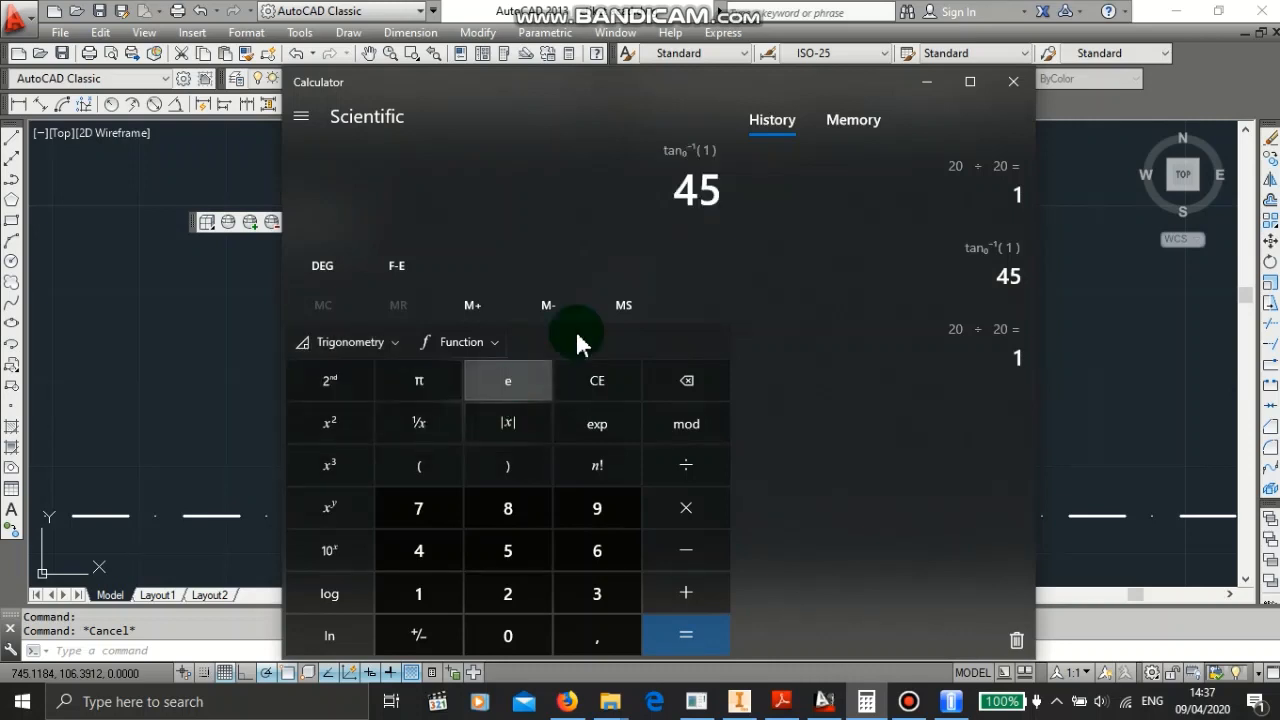
{"action": "left_click", "coordinate": [705, 168]}
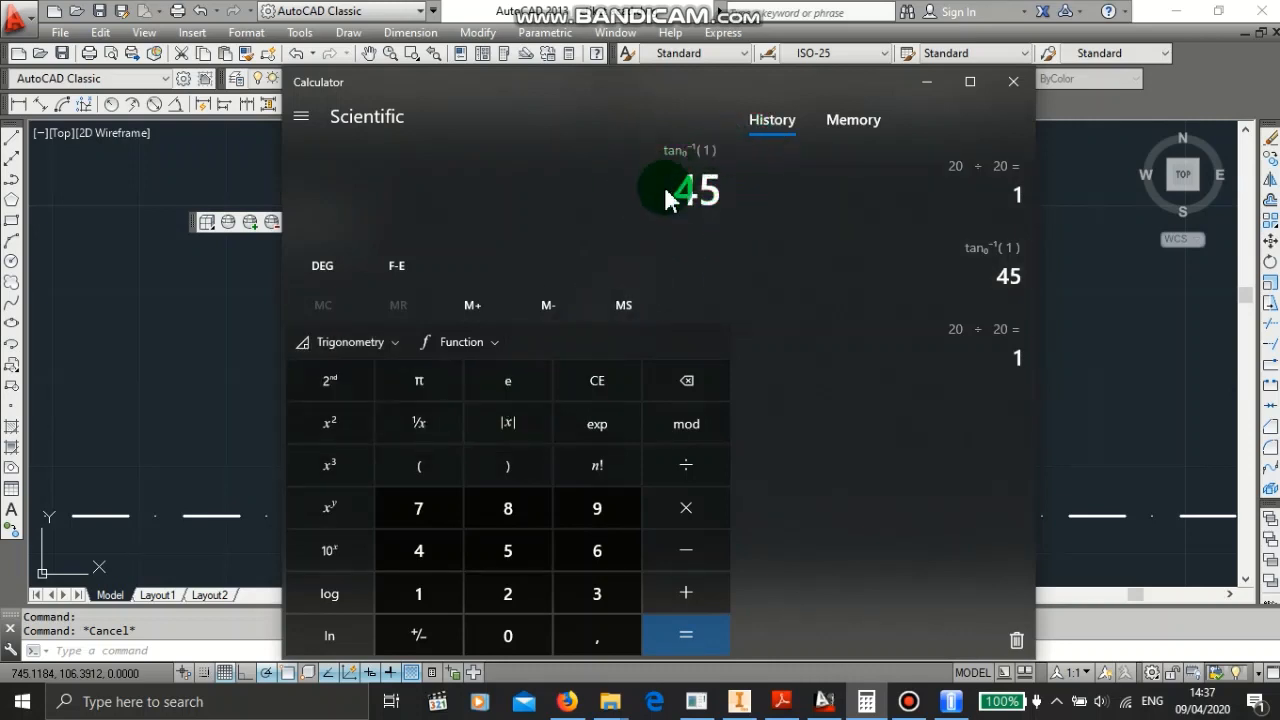
{"action": "left_click", "coordinate": [930, 86]}
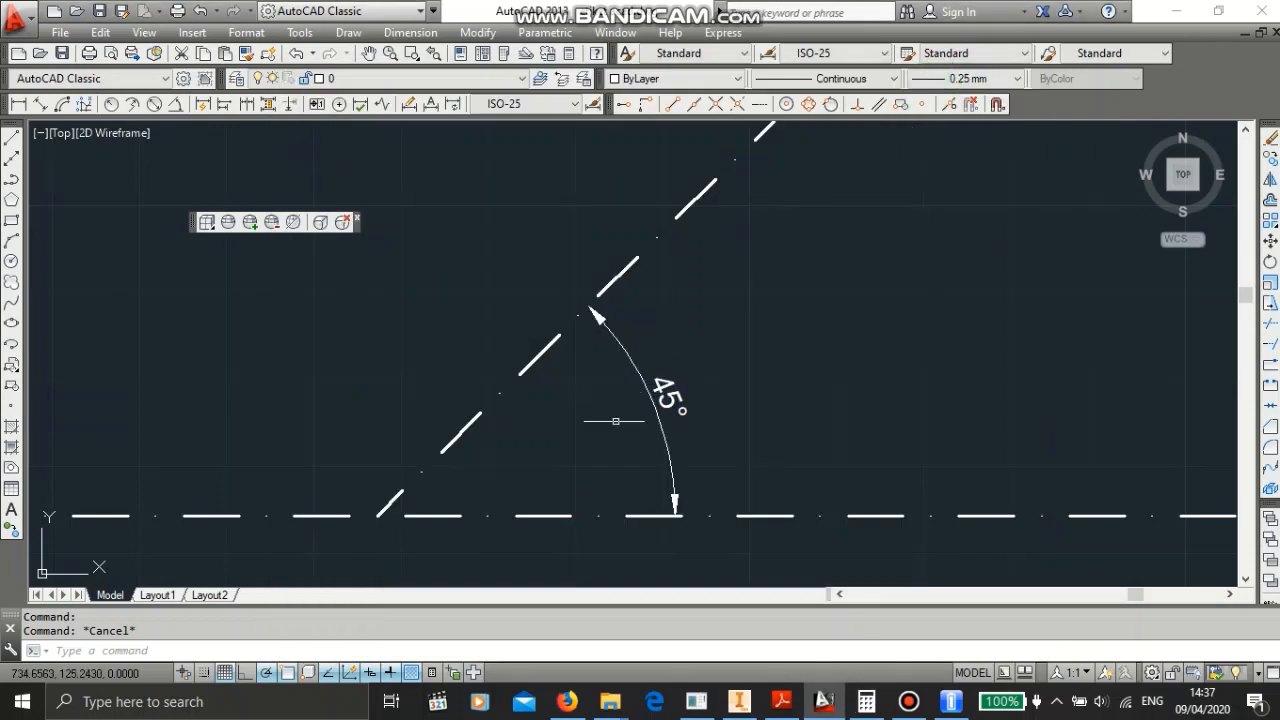
- Return to the PDF to check the bevel gear formula table, then minimize the browser
{"action": "scroll", "coordinate": [784, 352], "scroll_direction": "down", "scroll_amount": 4}
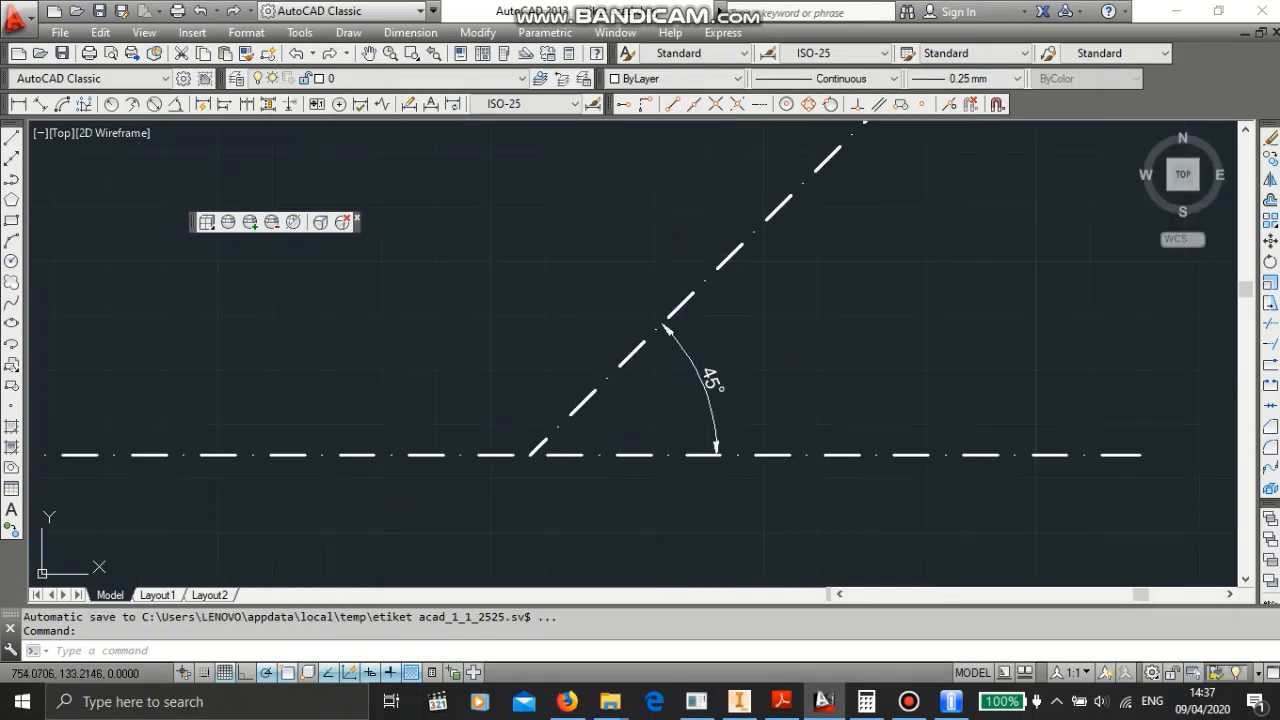
{"action": "middle_click_drag", "start_coordinate": [682, 265], "coordinate": [684, 366]}
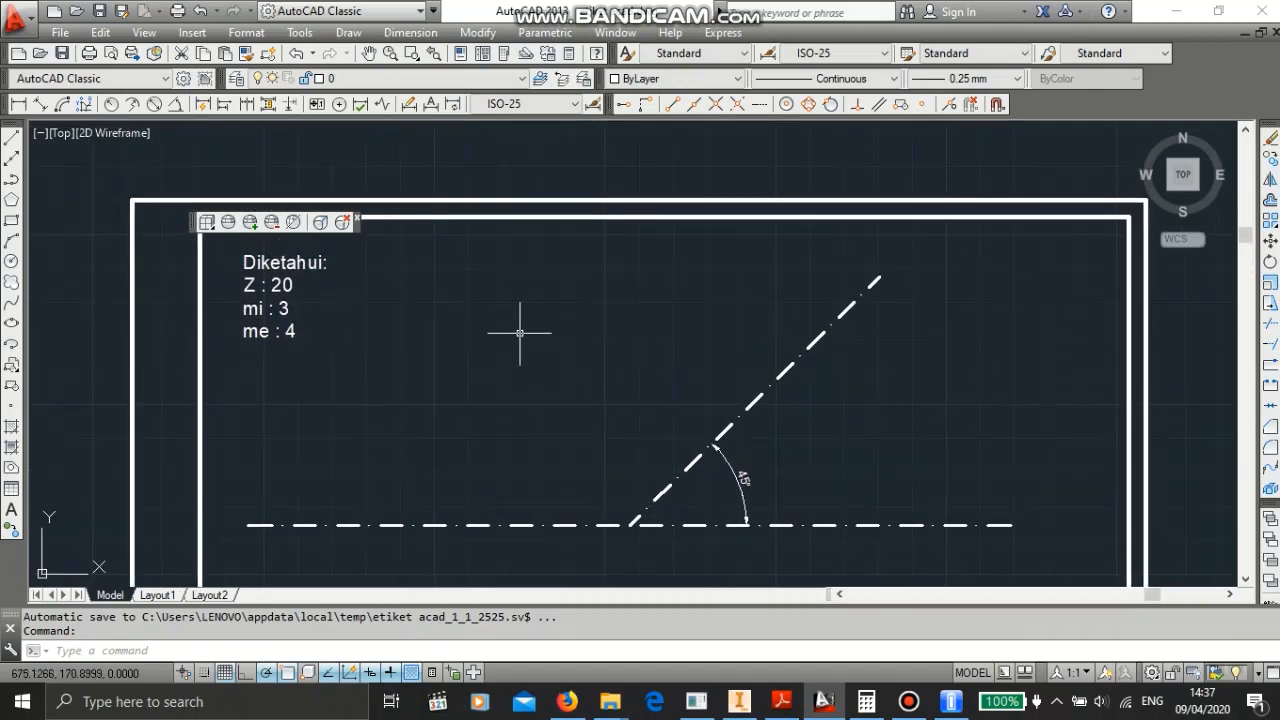
{"action": "left_click", "coordinate": [566, 701]}
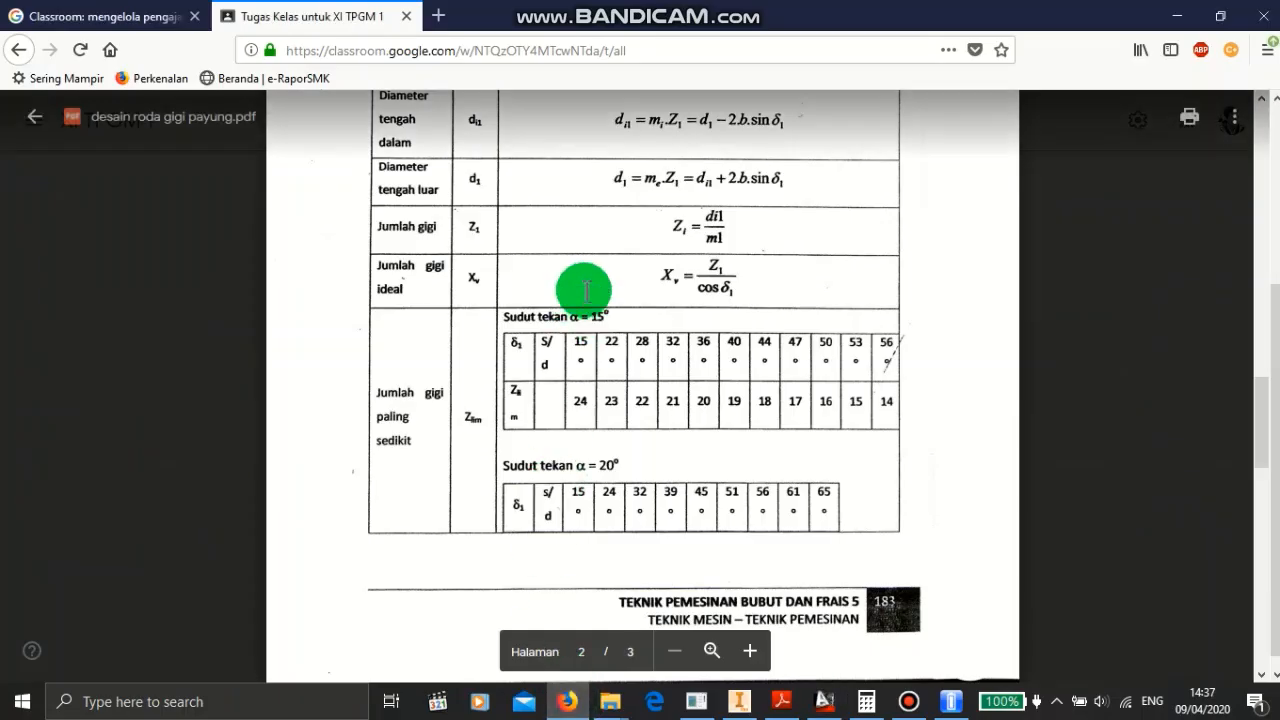
{"action": "scroll", "coordinate": [583, 292], "scroll_direction": "up", "scroll_amount": 3}
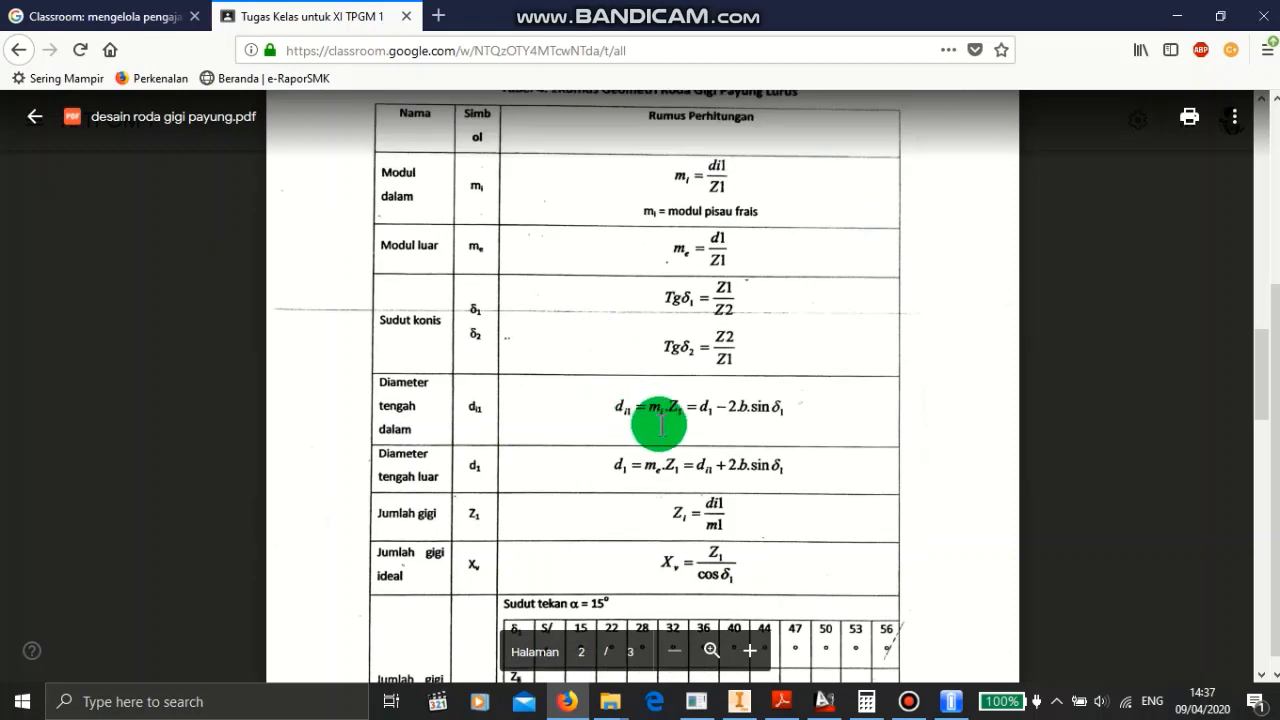
{"action": "left_click", "coordinate": [1181, 28]}
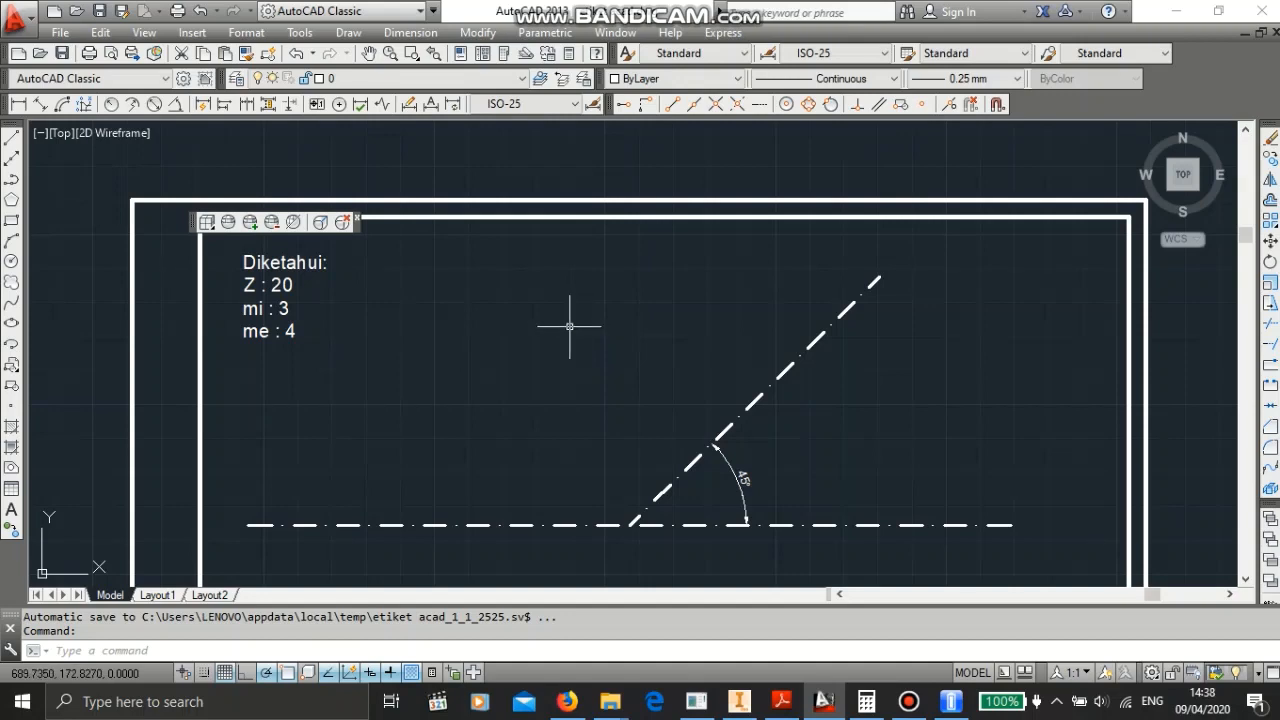
- Draw a vertical line 30 units long downward beside the given data using the Line command
{"action": "type", "text": "L"}
{"action": "key", "text": "Return"}
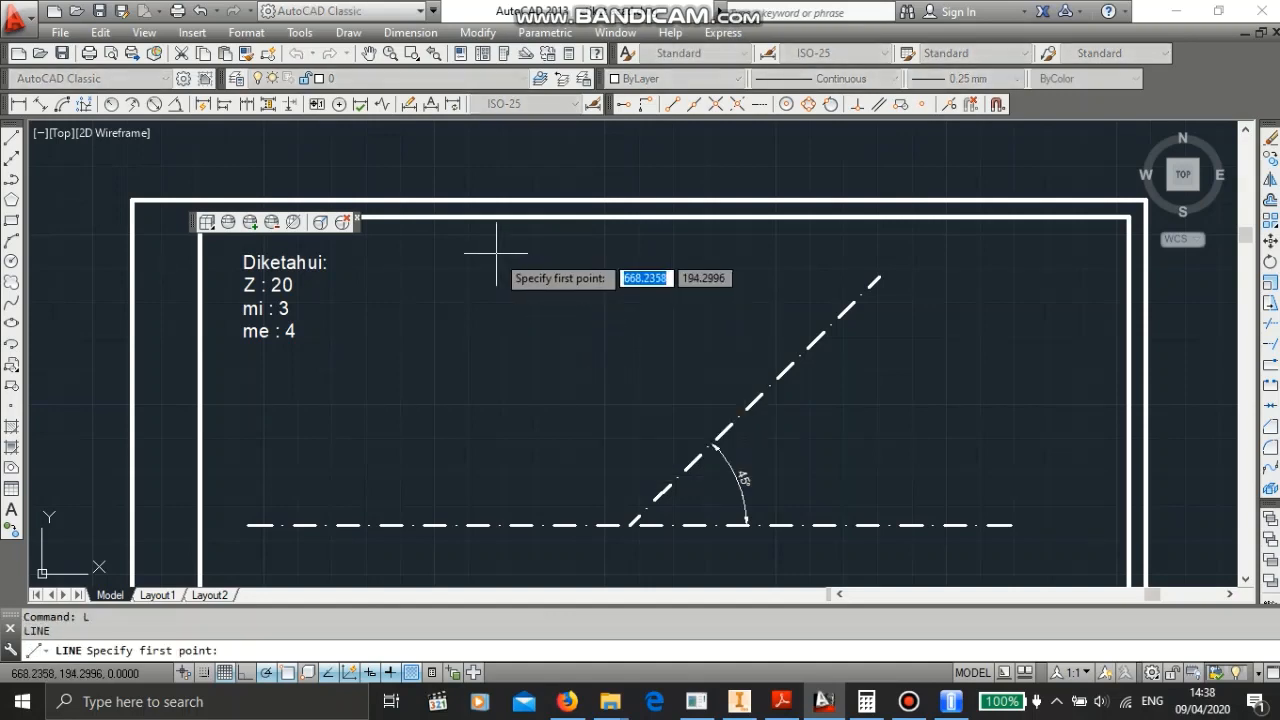
{"action": "left_click", "coordinate": [496, 254]}
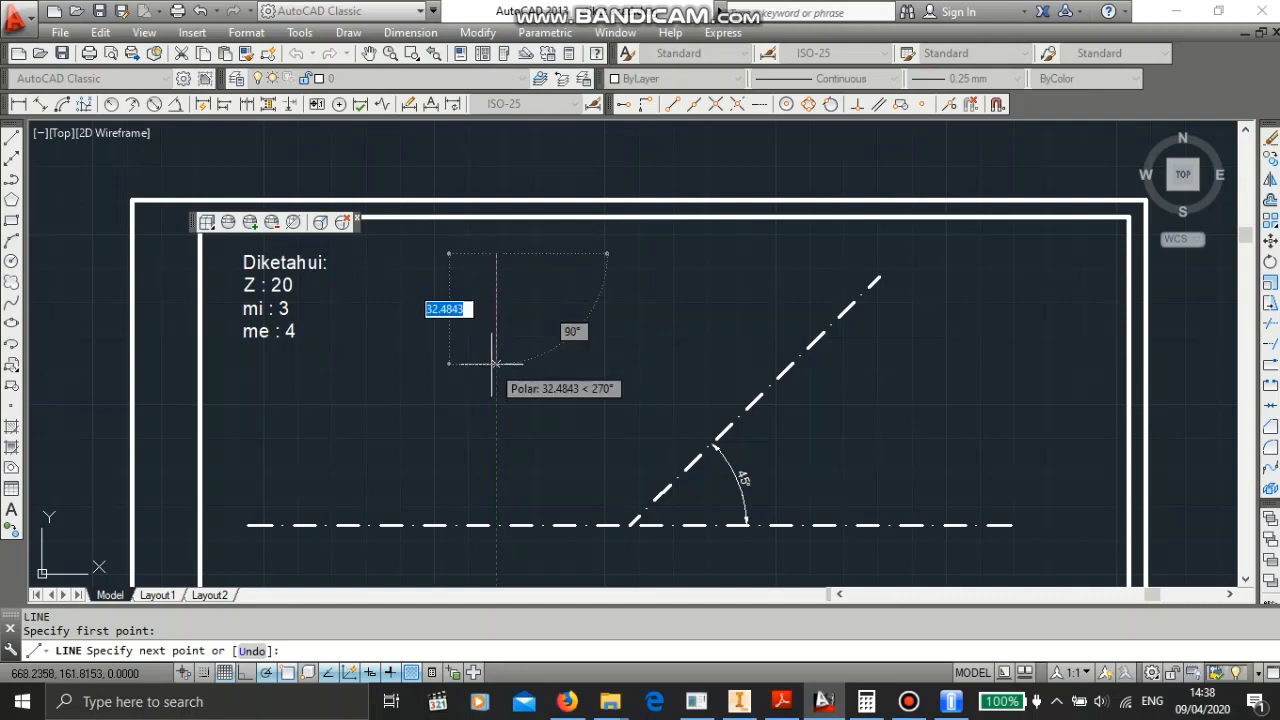
{"action": "type", "text": "3"}
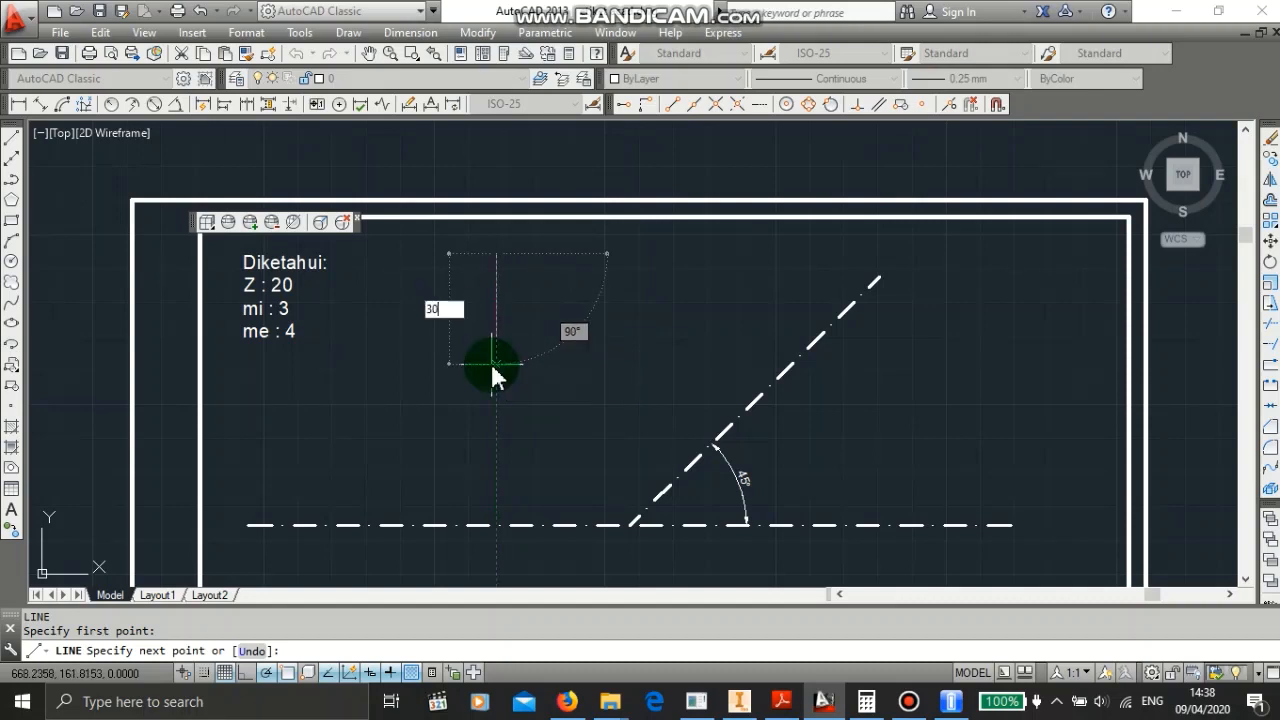
{"action": "type", "text": "0"}
{"action": "key", "text": "Return"}
{"action": "key", "text": "Escape"}
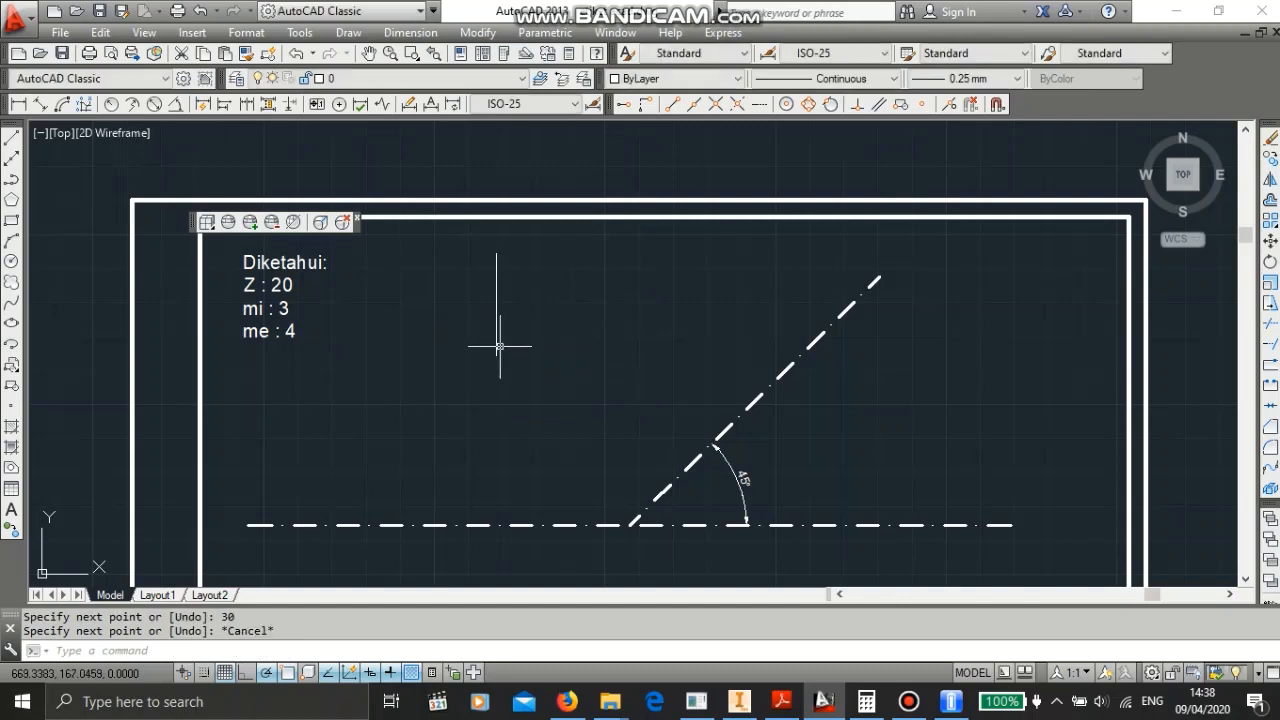
- Move the vertical line so its lower end sits on the horizontal centre line at the 45° dimension arc's end
{"action": "left_click", "coordinate": [497, 347]}
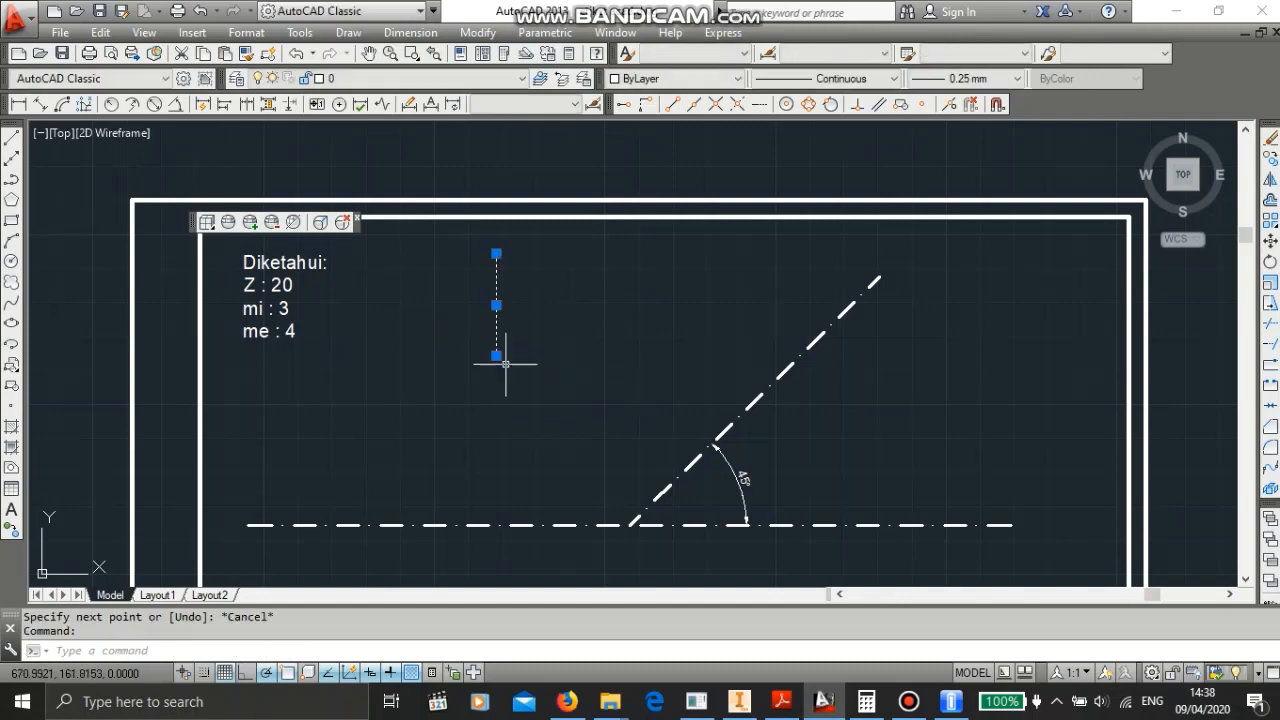
{"action": "right_click", "coordinate": [496, 355]}
{"action": "left_click", "coordinate": [522, 360]}
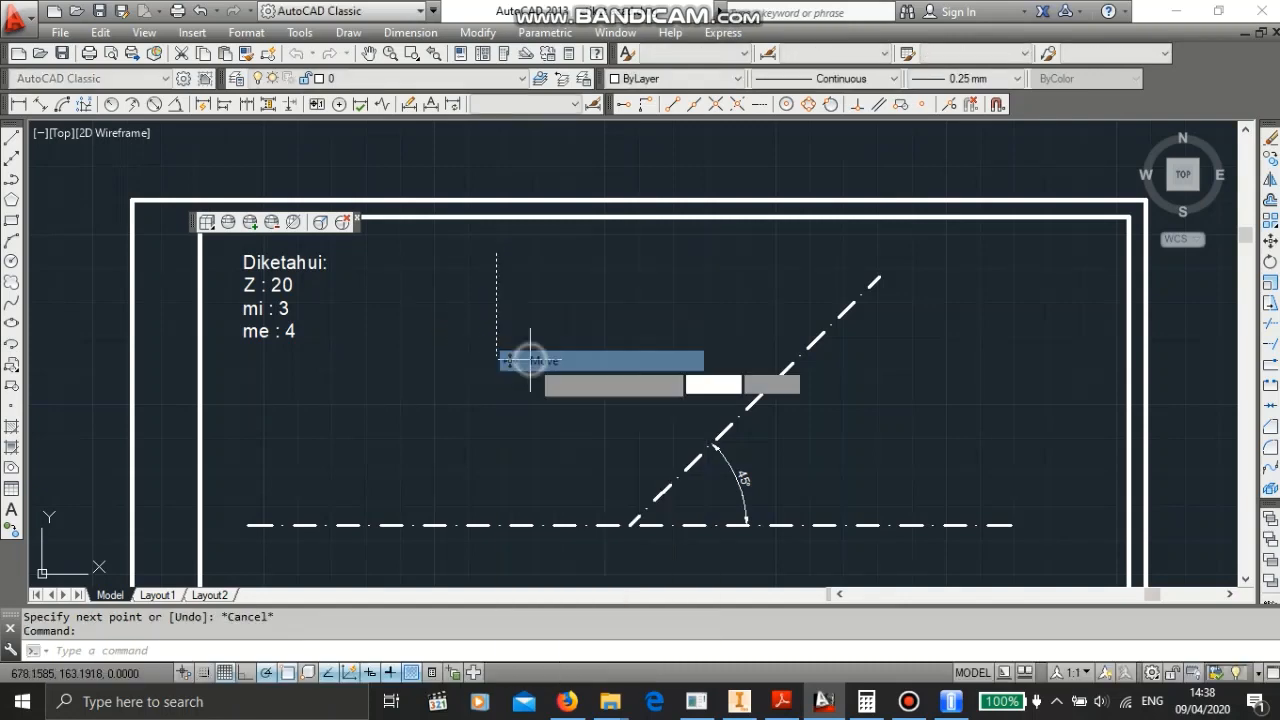
{"action": "left_click", "coordinate": [496, 354]}
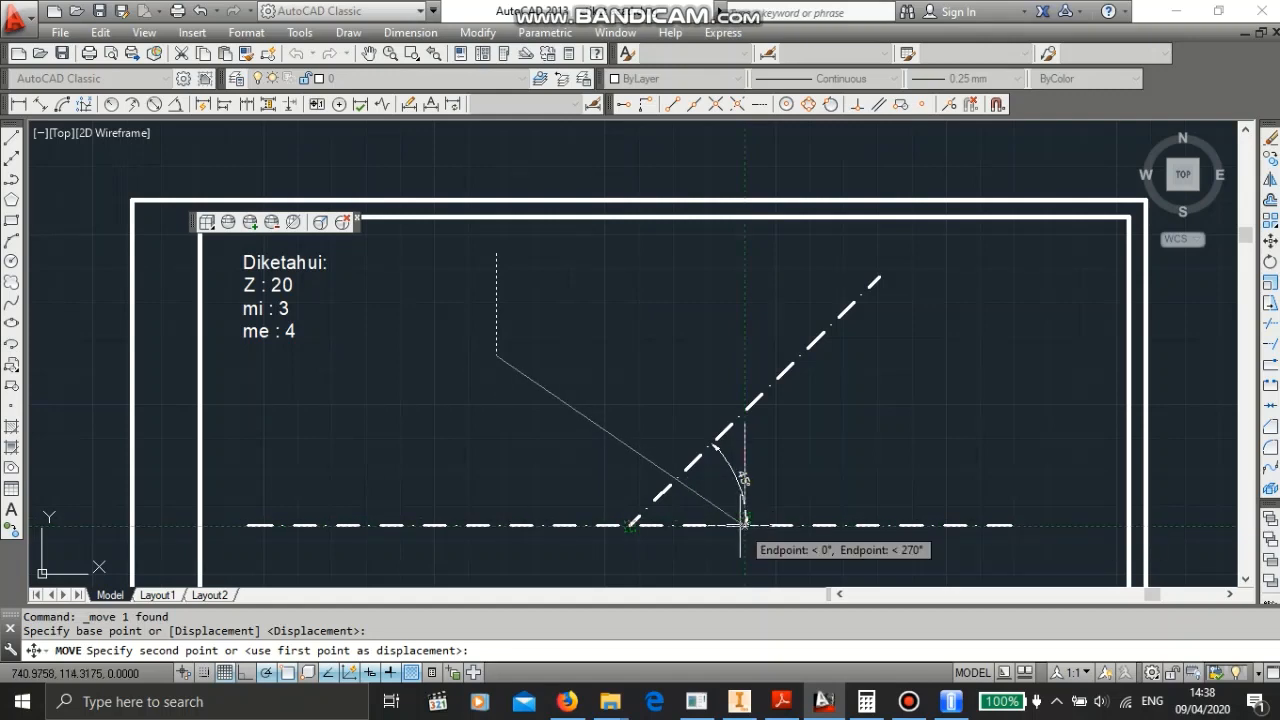
{"action": "left_click", "coordinate": [737, 521]}
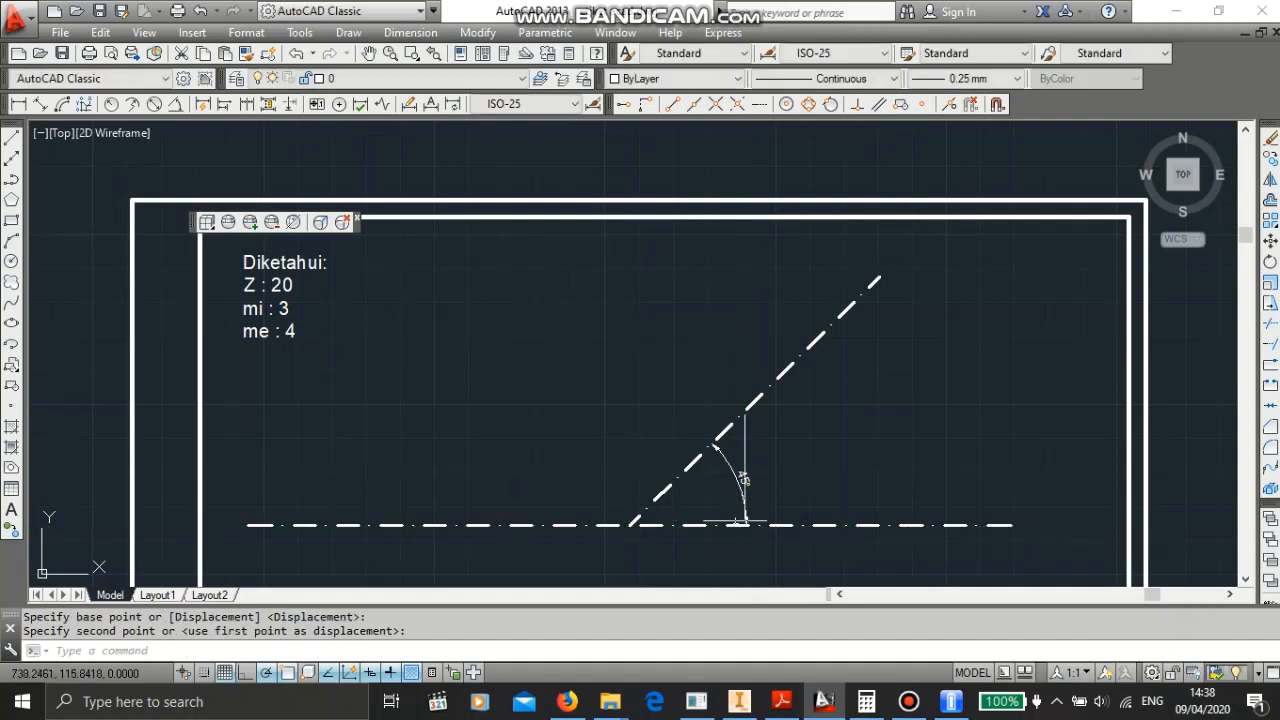
- Delete the 45° angular dimension between the centre line and the inclined line
{"action": "key", "text": "Escape"}
{"action": "scroll", "coordinate": [775, 486], "scroll_direction": "down", "scroll_amount": 1}
{"action": "scroll", "coordinate": [771, 486], "scroll_direction": "up", "scroll_amount": 5}
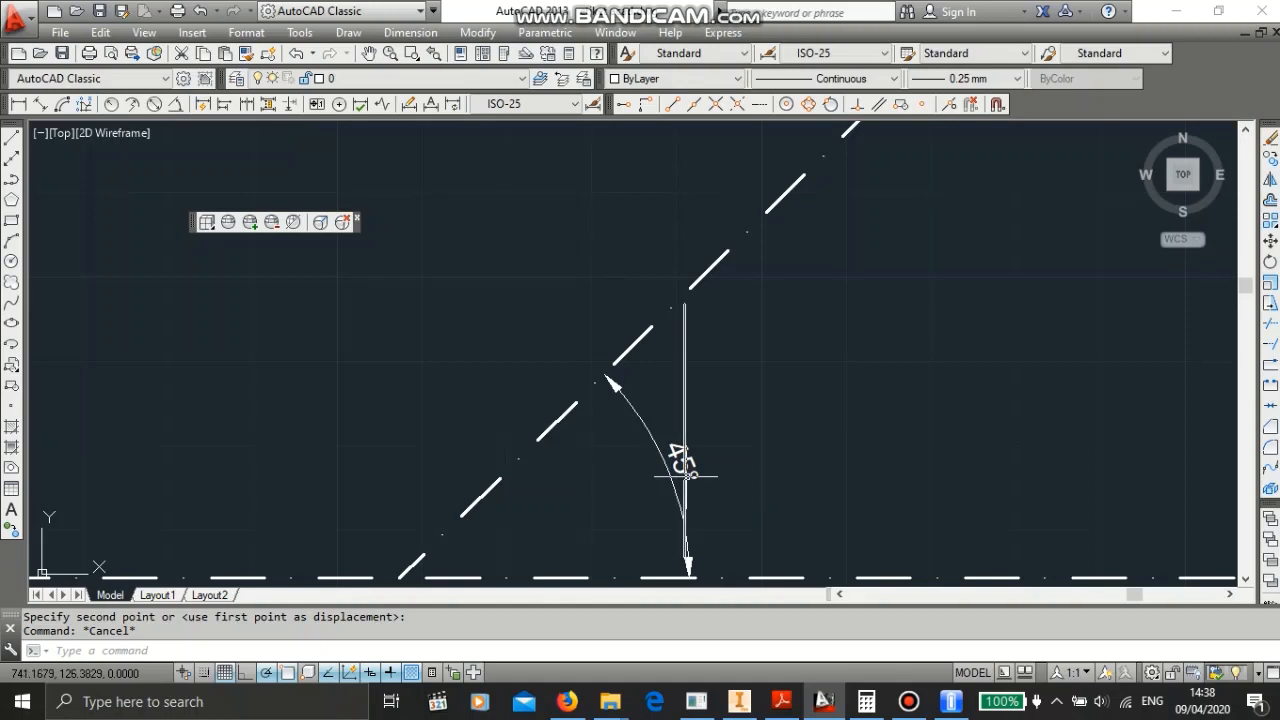
{"action": "left_click", "coordinate": [660, 452]}
{"action": "key", "text": "Delete"}
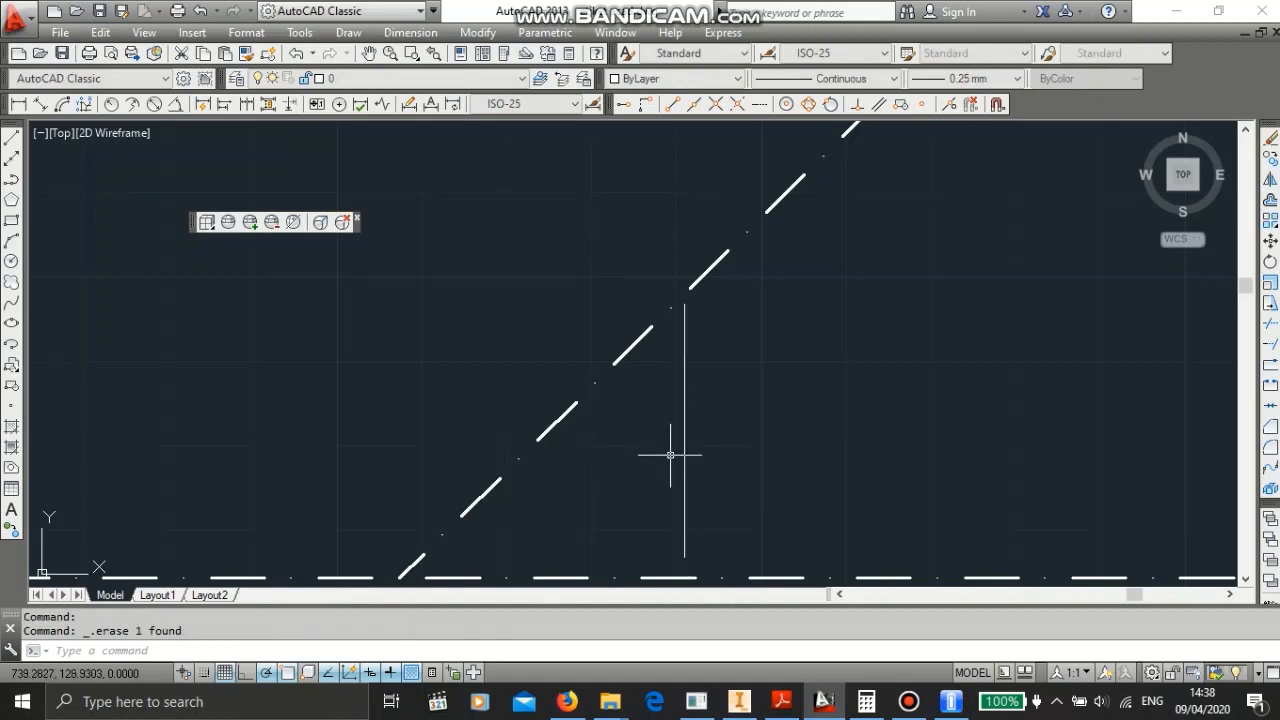
- Move the 30-unit vertical line so its lower end sits on the centre line and its top meets the 45° line
{"action": "left_click", "coordinate": [685, 449]}
{"action": "left_click", "coordinate": [686, 446]}
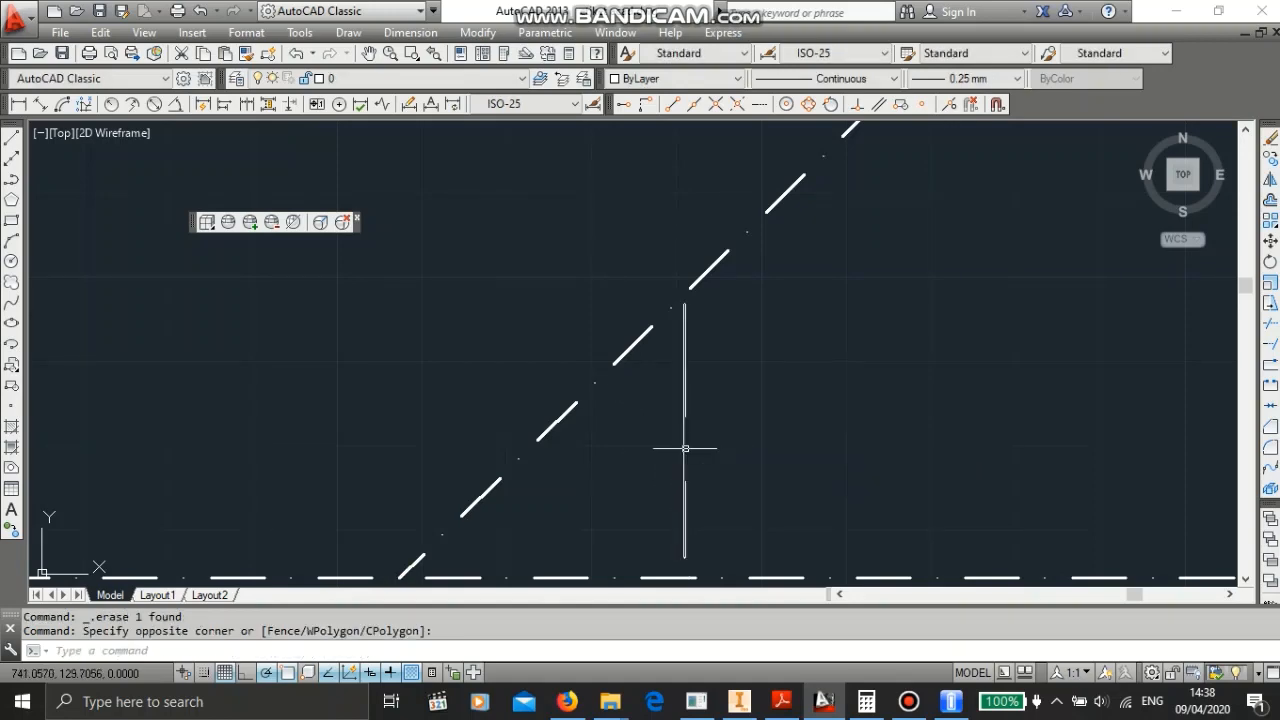
{"action": "right_click", "coordinate": [690, 448]}
{"action": "left_click", "coordinate": [746, 362]}
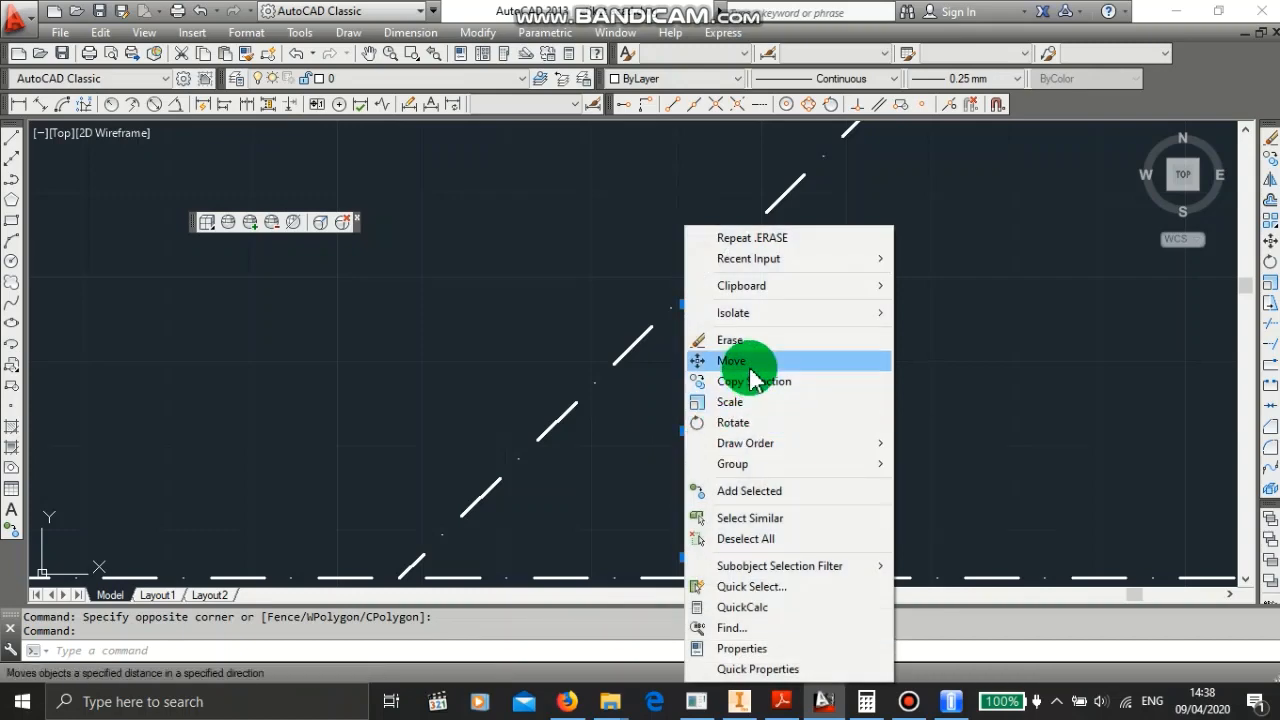
{"action": "left_click", "coordinate": [684, 557]}
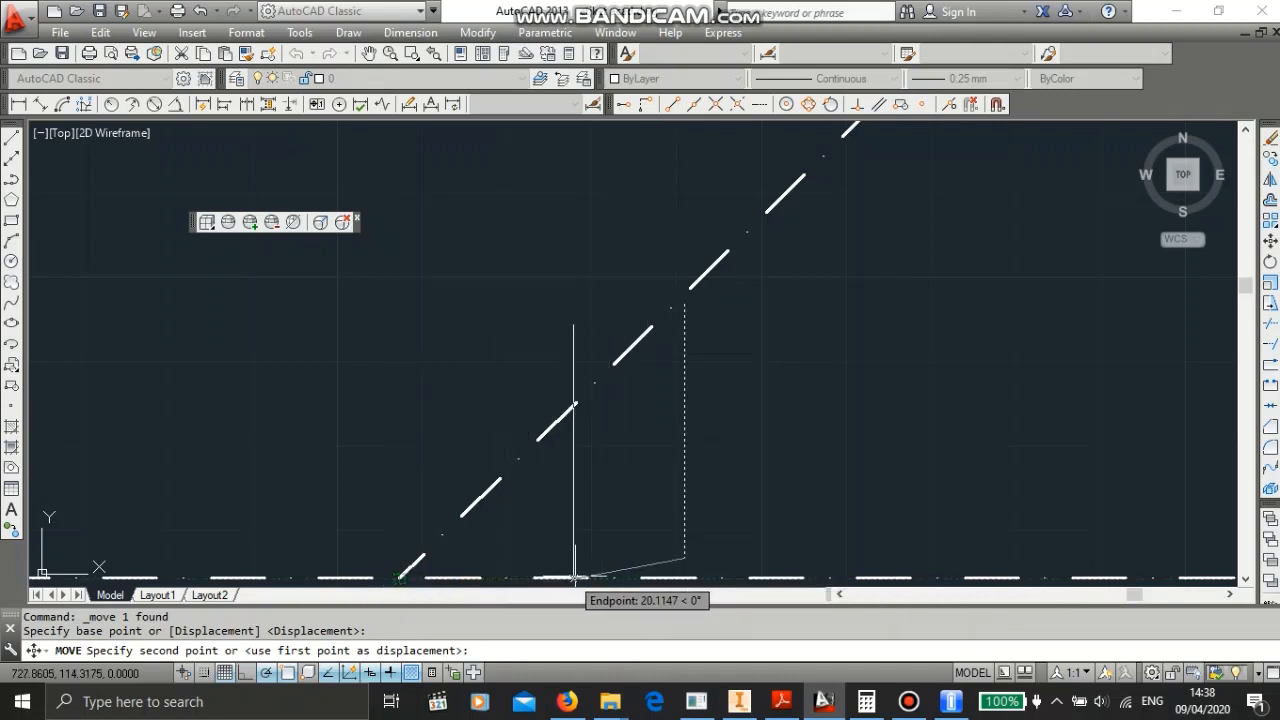
{"action": "left_click", "coordinate": [652, 578]}
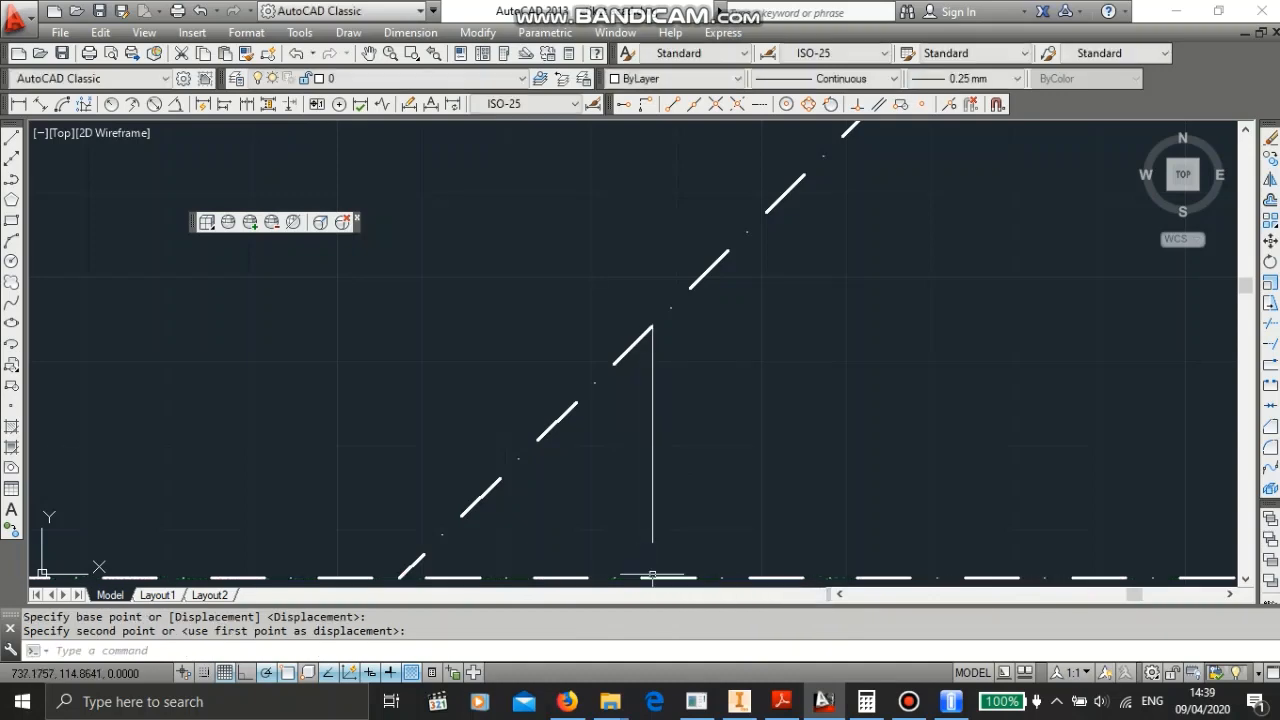
- Inspect where the moved vertical line meets the 45° line
{"action": "mouse_move", "coordinate": [737, 514]}
{"action": "middle_mouse_down"}
{"action": "mouse_move", "coordinate": [691, 406]}
{"action": "mouse_move", "coordinate": [690, 356]}
{"action": "middle_mouse_up"}
{"action": "scroll", "coordinate": [690, 380], "scroll_direction": "down", "scroll_amount": 2}
{"action": "scroll", "coordinate": [703, 369], "scroll_direction": "up", "scroll_amount": 2}
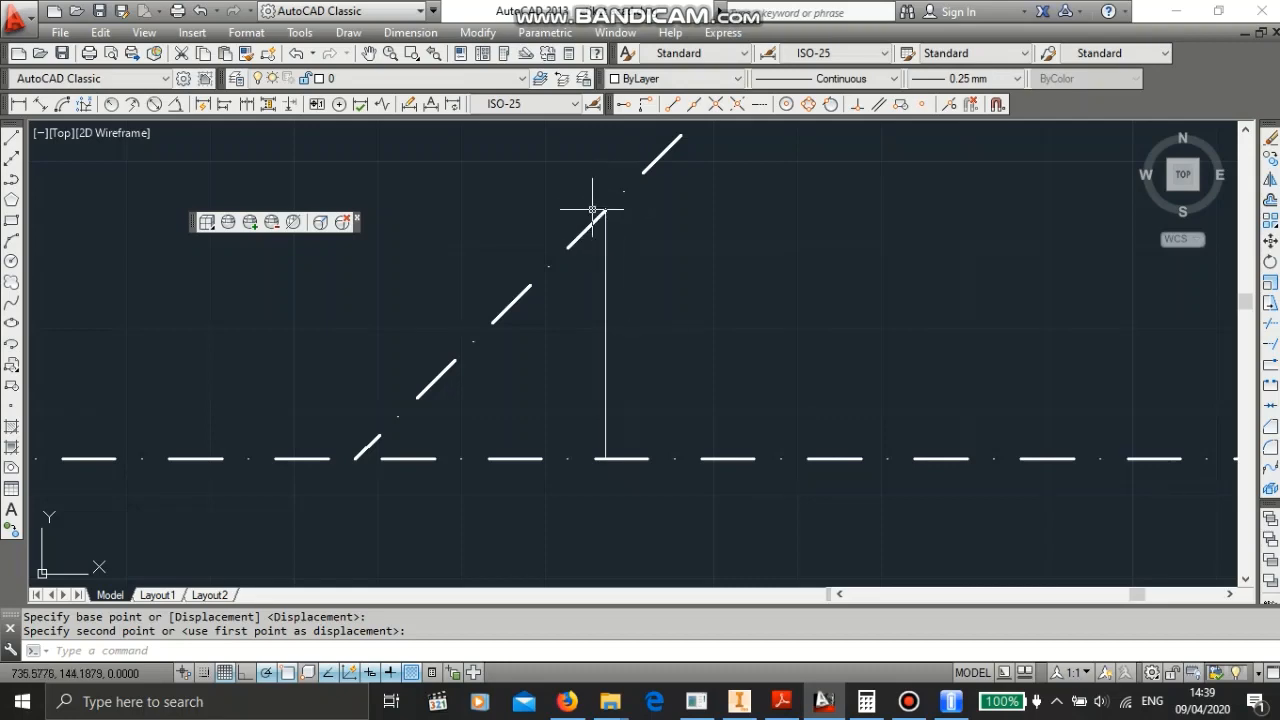
{"action": "left_click", "coordinate": [622, 262]}
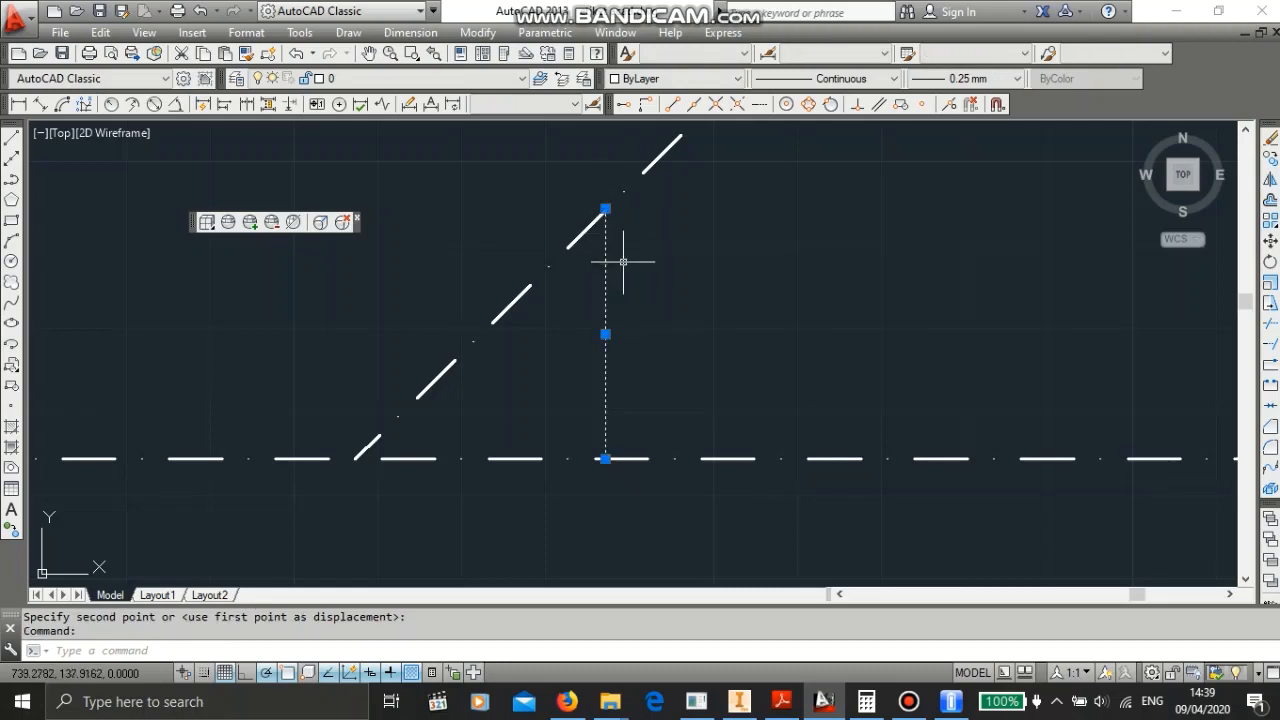
{"action": "left_click", "coordinate": [692, 254]}
{"action": "key", "text": "Escape"}
{"action": "key", "text": "Escape"}
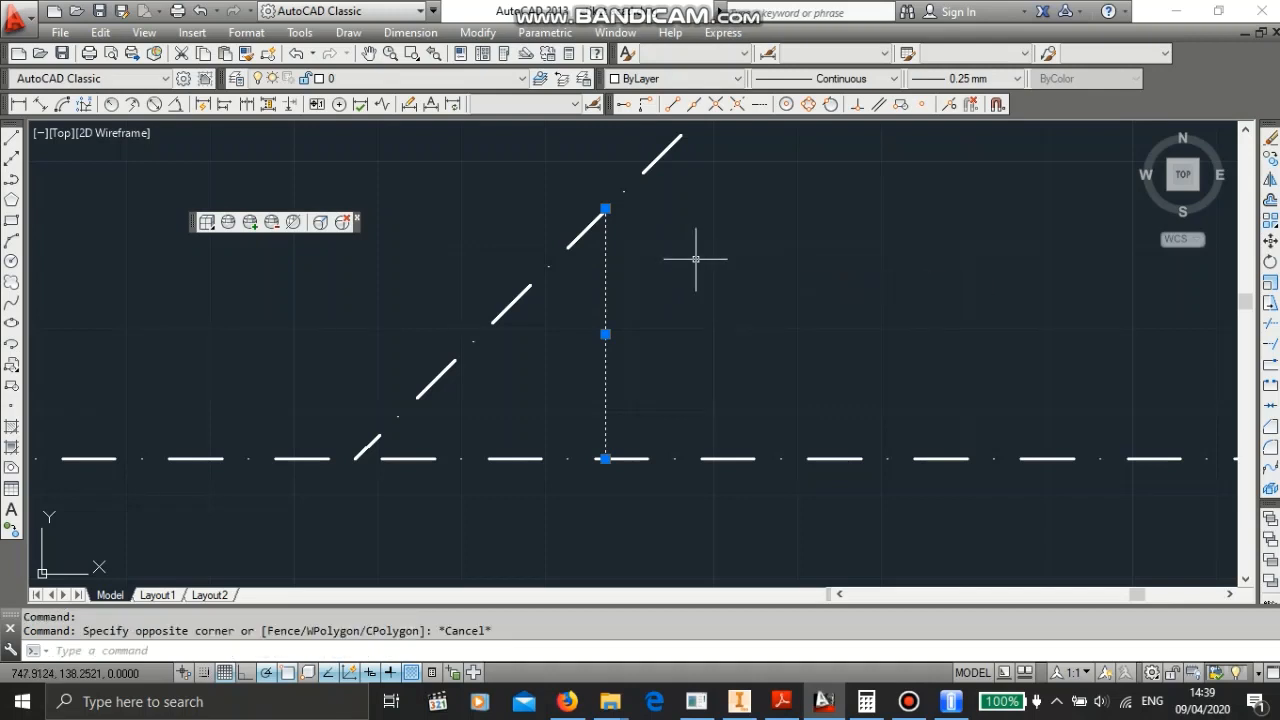
{"action": "scroll", "coordinate": [675, 244], "scroll_direction": "down", "scroll_amount": 2}
{"action": "mouse_move", "coordinate": [678, 246]}
{"action": "middle_mouse_down"}
{"action": "mouse_move", "coordinate": [668, 389]}
{"action": "mouse_move", "coordinate": [688, 430]}
{"action": "middle_mouse_up"}
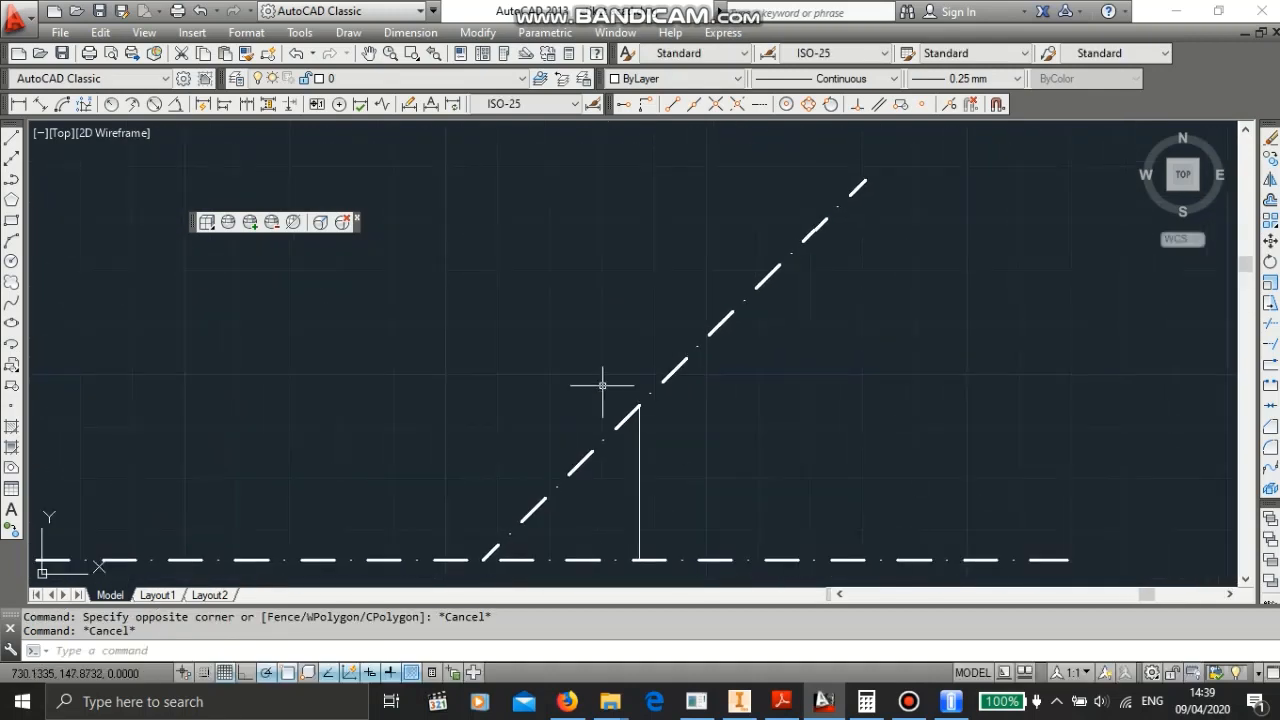
- Check the bevel gear formula table in the PDF, then return to the drawing
{"action": "left_click", "coordinate": [569, 701]}
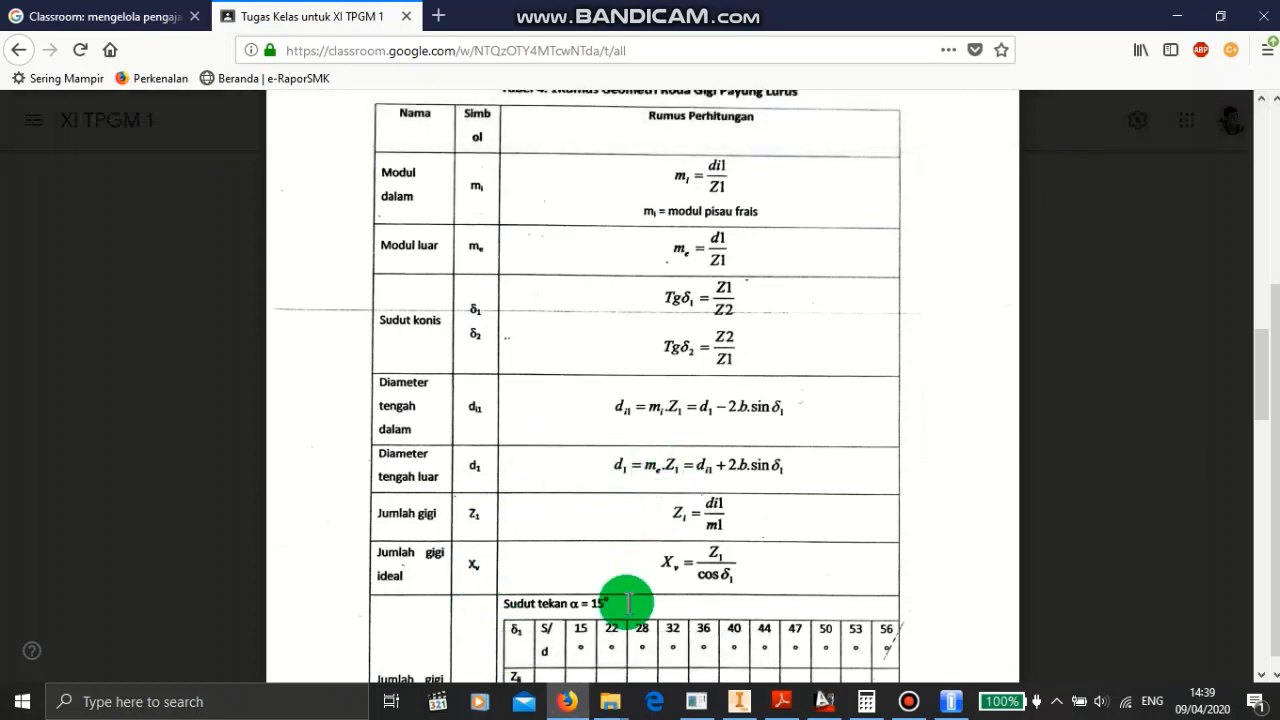
{"action": "left_click", "coordinate": [820, 695]}
{"action": "key", "text": "Escape"}
{"action": "scroll", "coordinate": [470, 305], "scroll_direction": "up", "scroll_amount": 4}
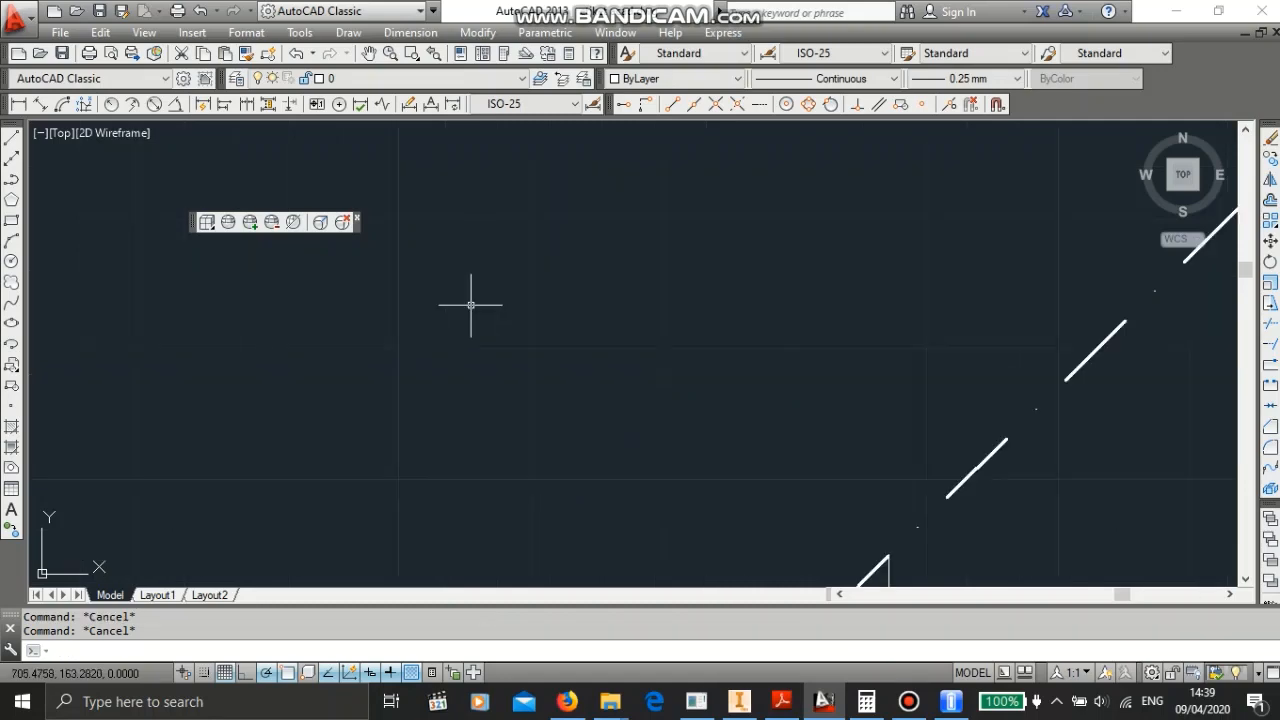
{"action": "scroll", "coordinate": [469, 308], "scroll_direction": "down", "scroll_amount": 4}
{"action": "scroll", "coordinate": [469, 305], "scroll_direction": "down", "scroll_amount": 4}
{"action": "scroll", "coordinate": [466, 300], "scroll_direction": "up", "scroll_amount": 2}
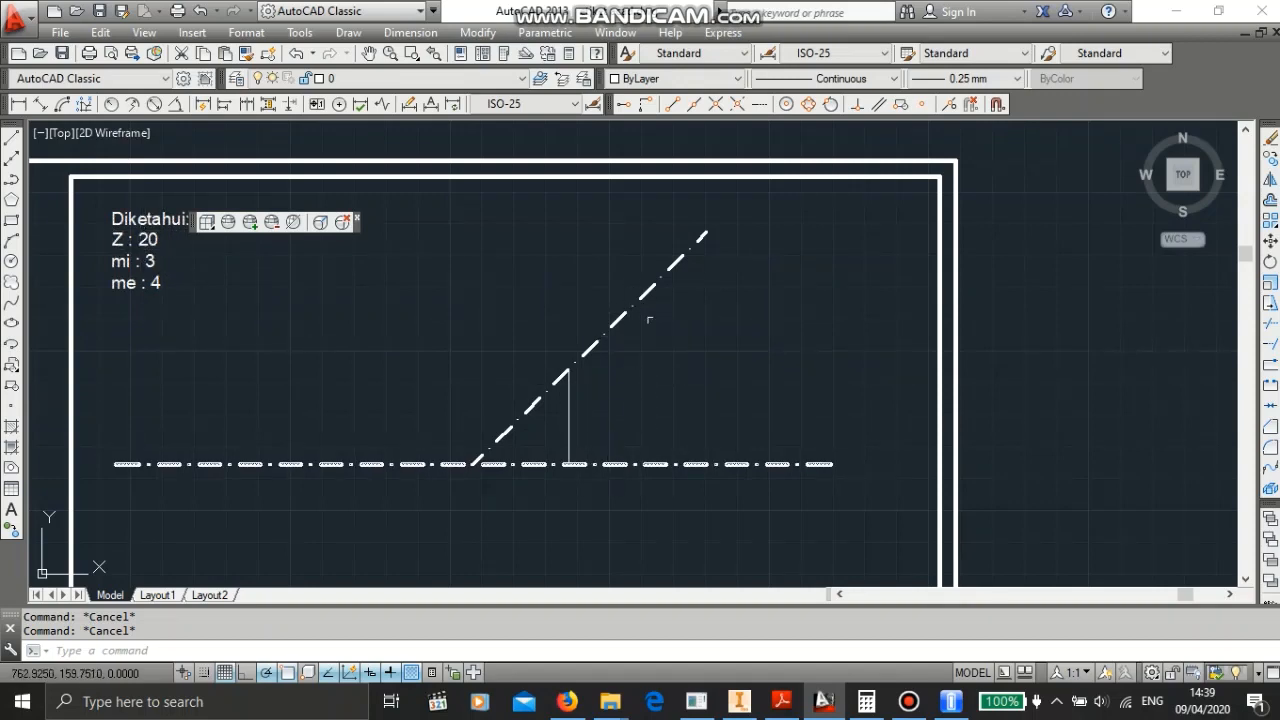
- Draw a vertical line 40 units long downward beside the given data using the Line command
{"action": "left_click", "coordinate": [360, 300]}
{"action": "key", "text": "Escape"}
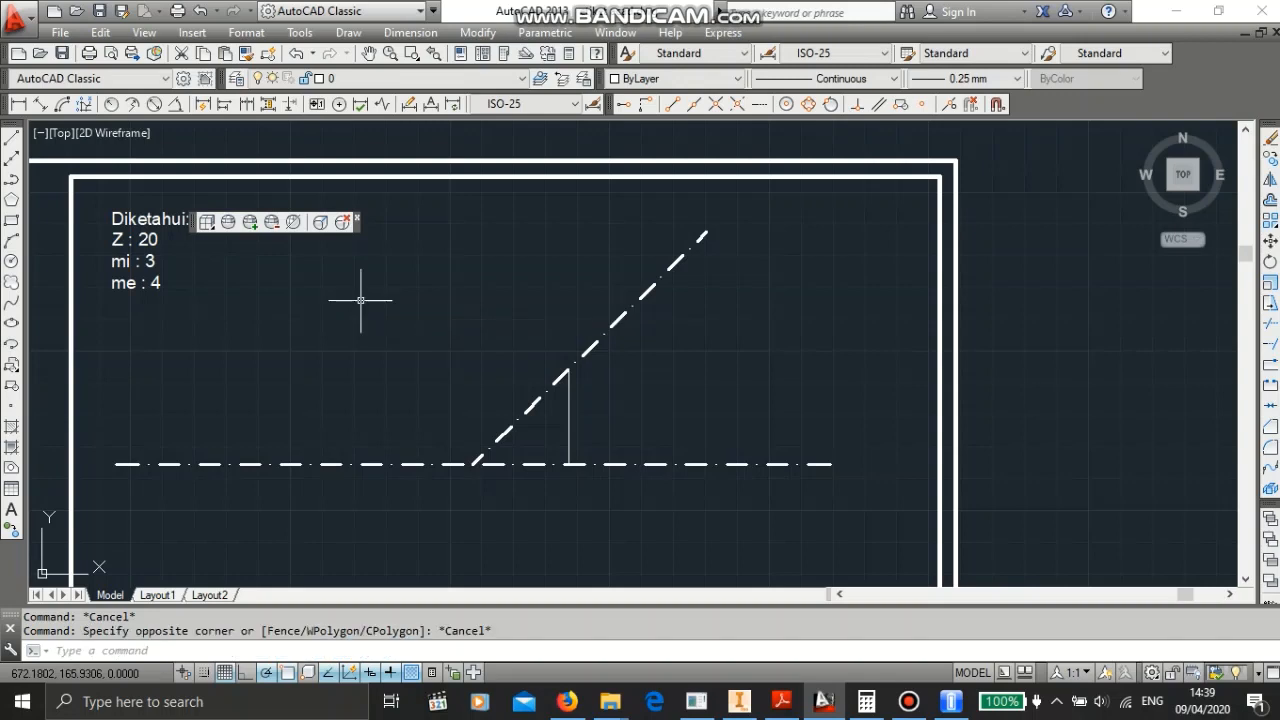
{"action": "type", "text": "l"}
{"action": "key", "text": "Return"}
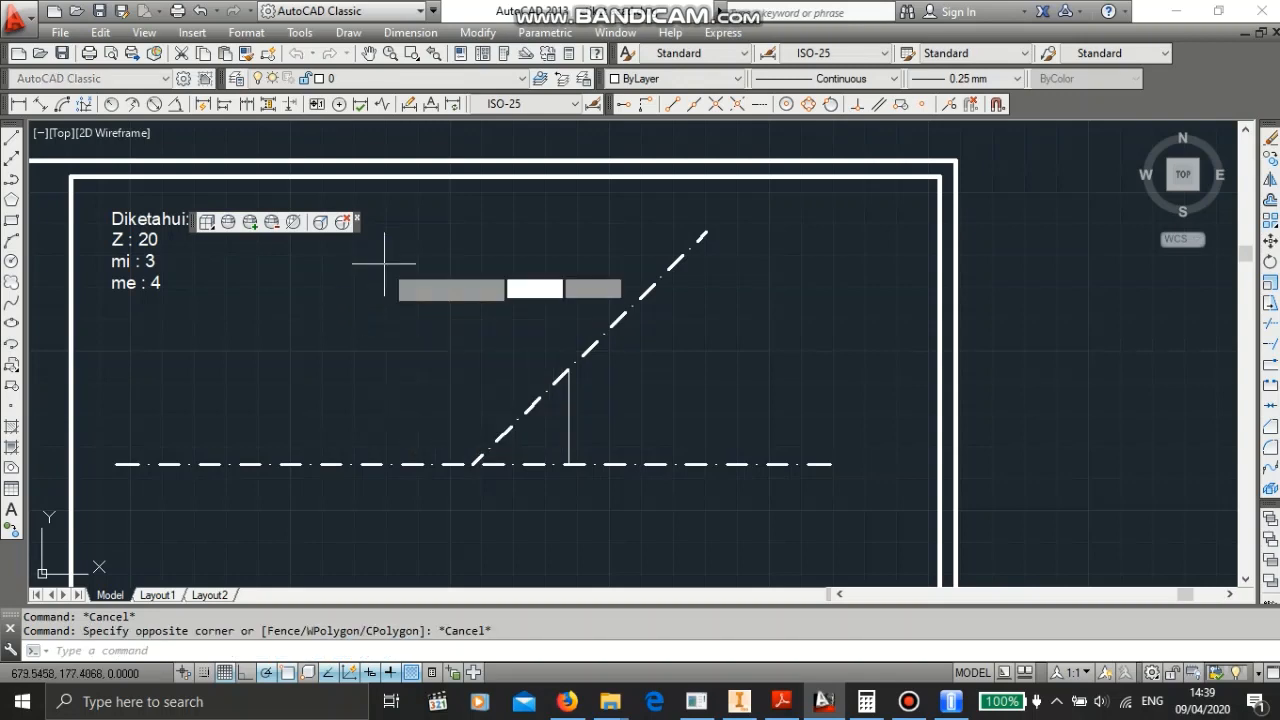
{"action": "left_click", "coordinate": [384, 263]}
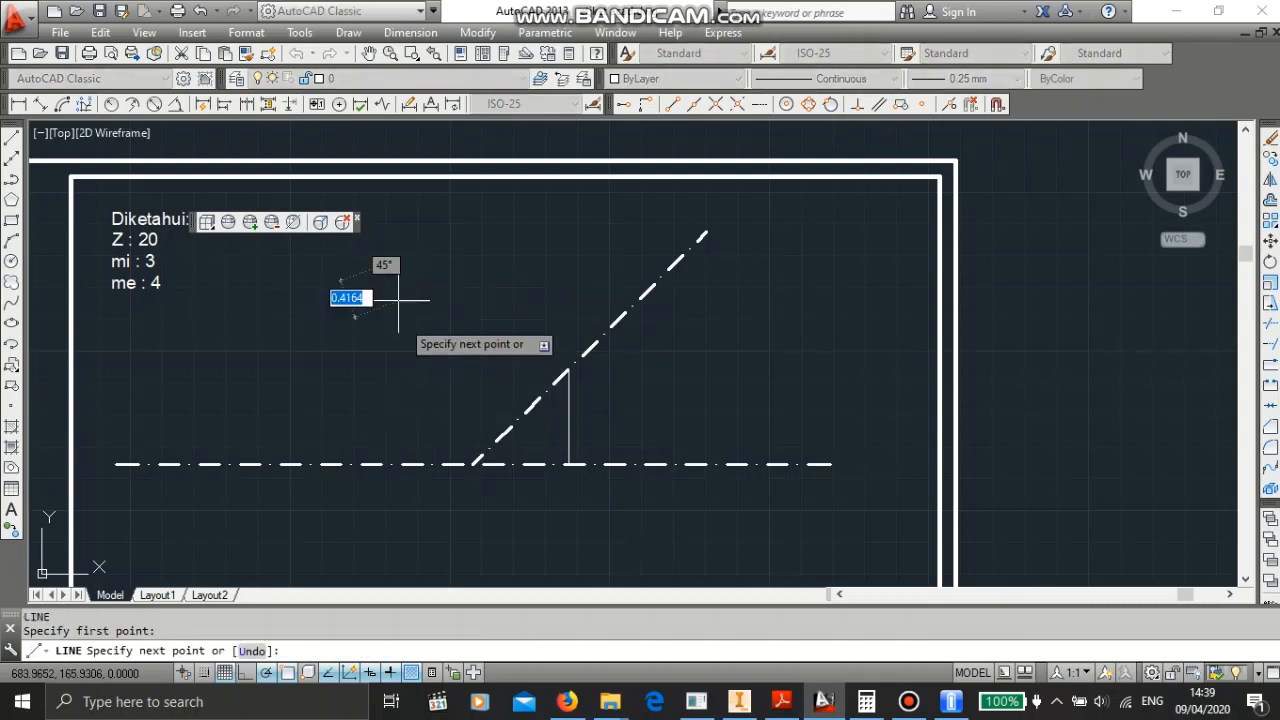
{"action": "left_click", "coordinate": [377, 396]}
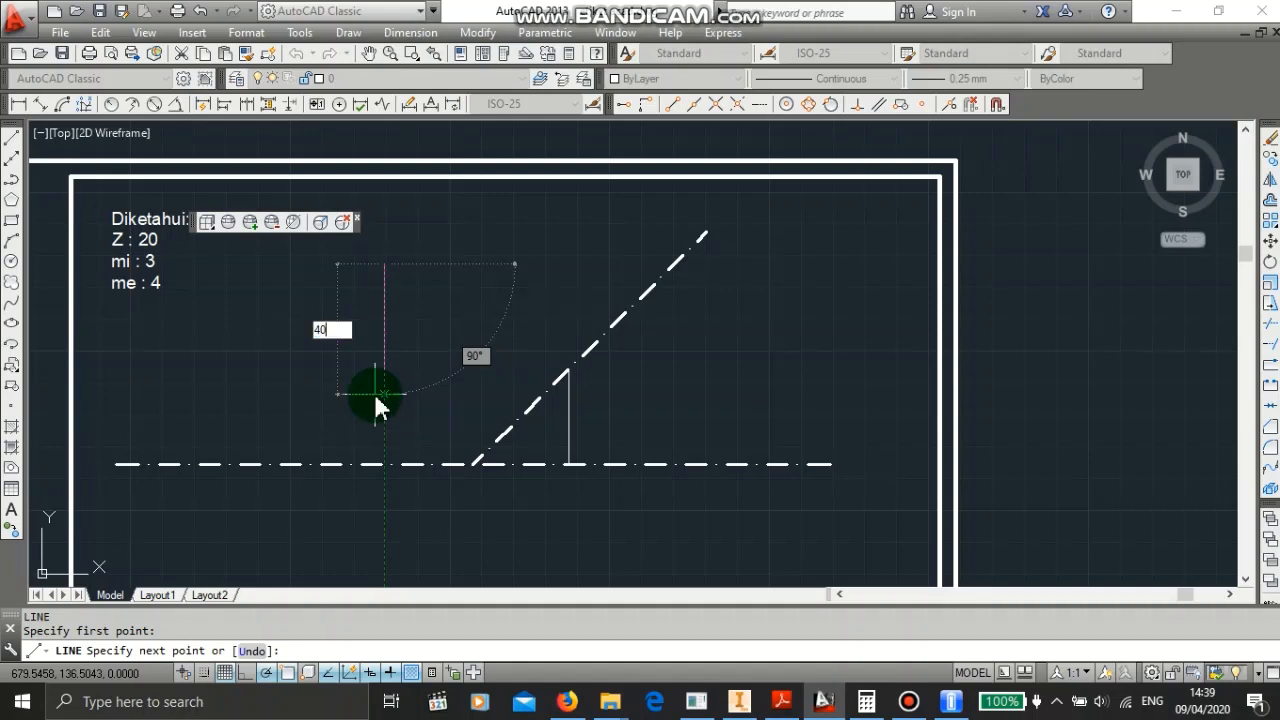
{"action": "type", "text": "40"}
{"action": "key", "text": "Return"}
{"action": "key", "text": "Escape"}
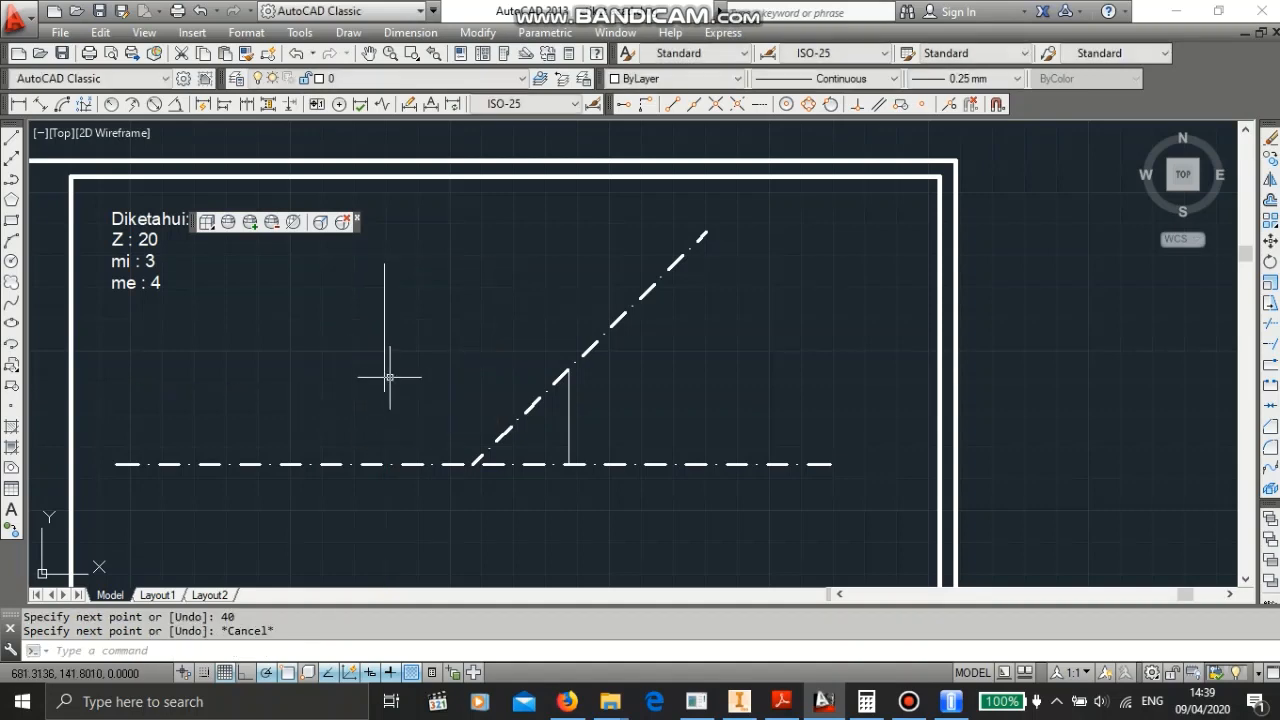
- Move the 40-unit line so its lower end sits on the centre line and its top meets the 45° line
{"action": "left_click", "coordinate": [386, 372]}
{"action": "right_click", "coordinate": [371, 406]}
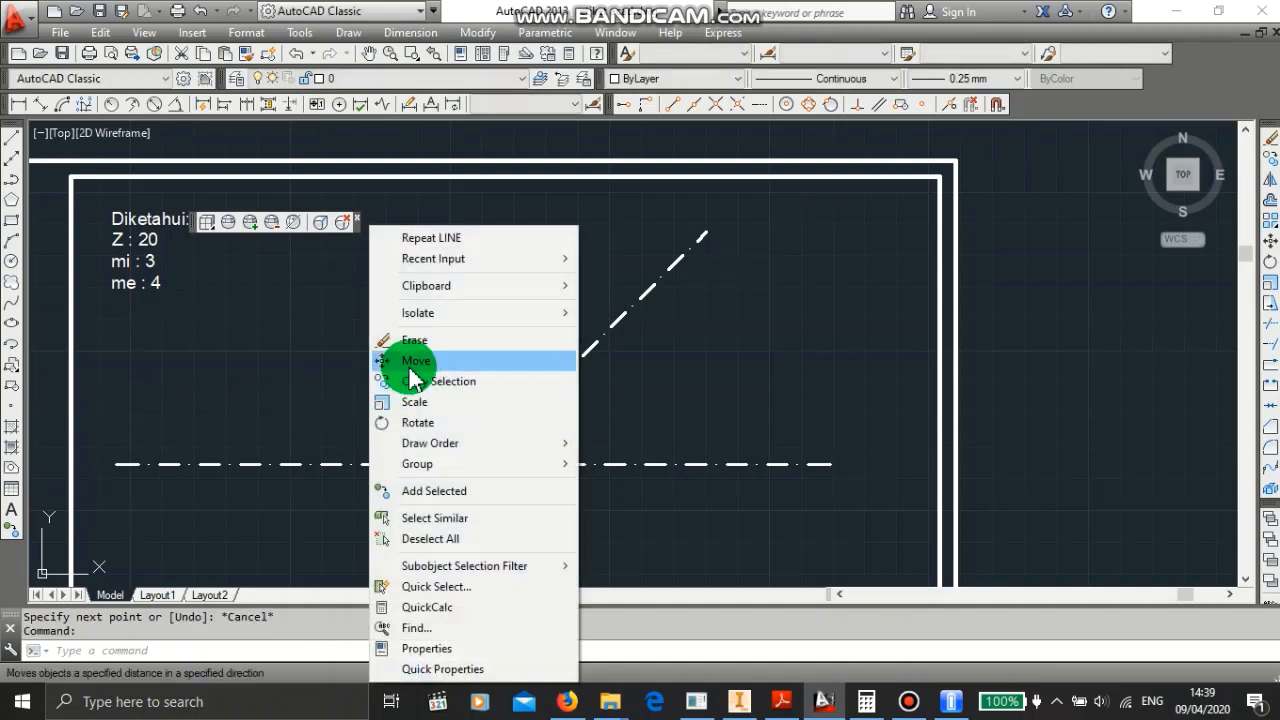
{"action": "left_click", "coordinate": [415, 362]}
{"action": "left_click", "coordinate": [431, 391]}
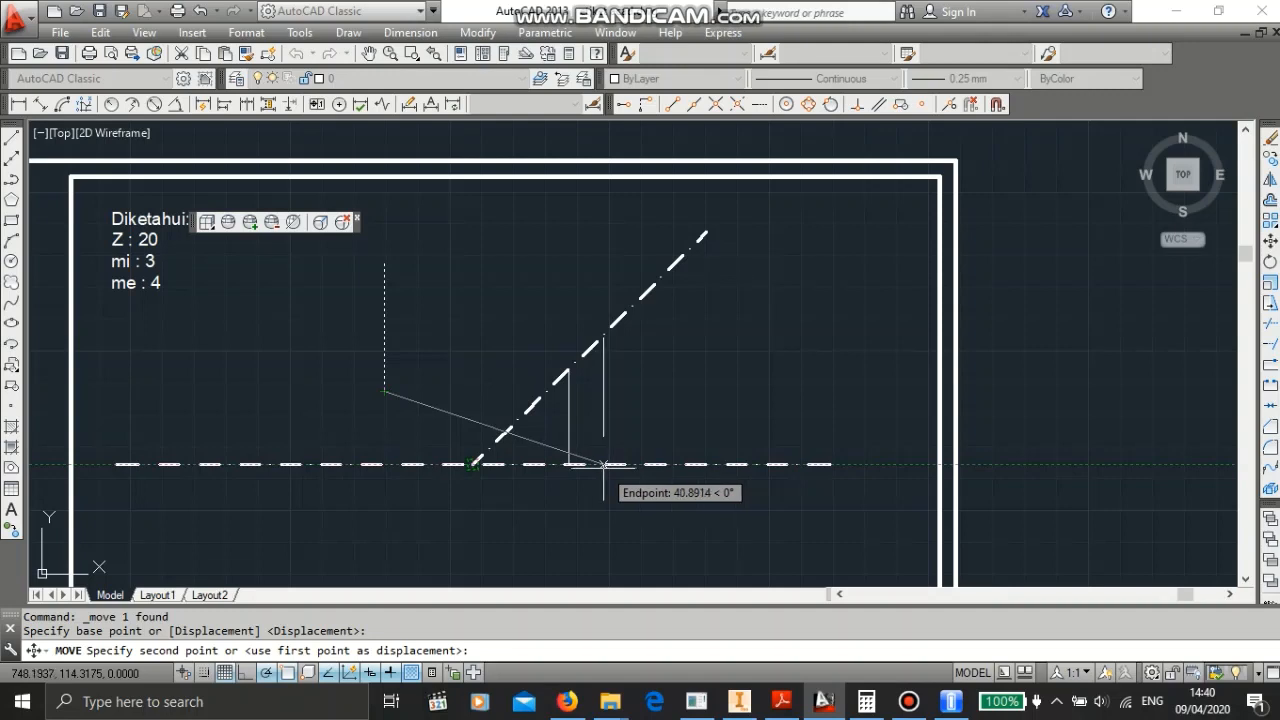
{"action": "left_click", "coordinate": [603, 465]}
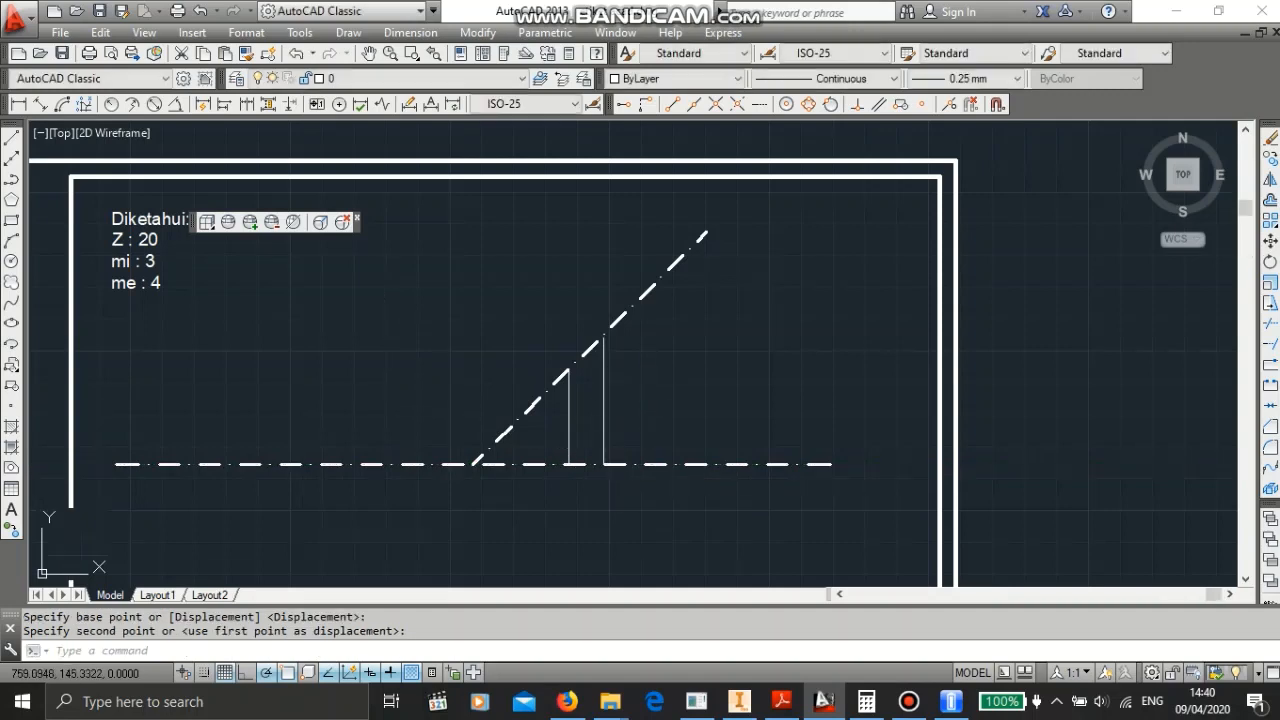
- Examine where both vertical lines meet the 45° line
{"action": "scroll", "coordinate": [657, 333], "scroll_direction": "down", "scroll_amount": 2}
{"action": "scroll", "coordinate": [624, 348], "scroll_direction": "up", "scroll_amount": 6}
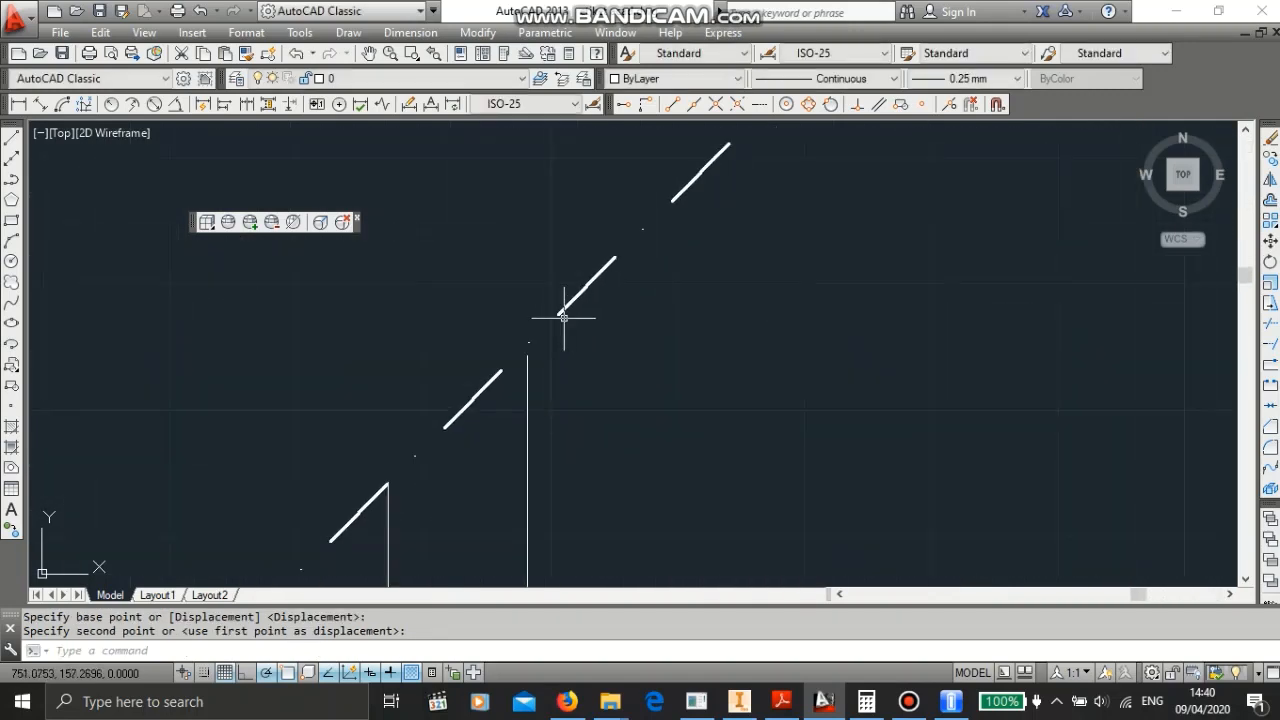
{"action": "scroll", "coordinate": [541, 333], "scroll_direction": "down", "scroll_amount": 2}
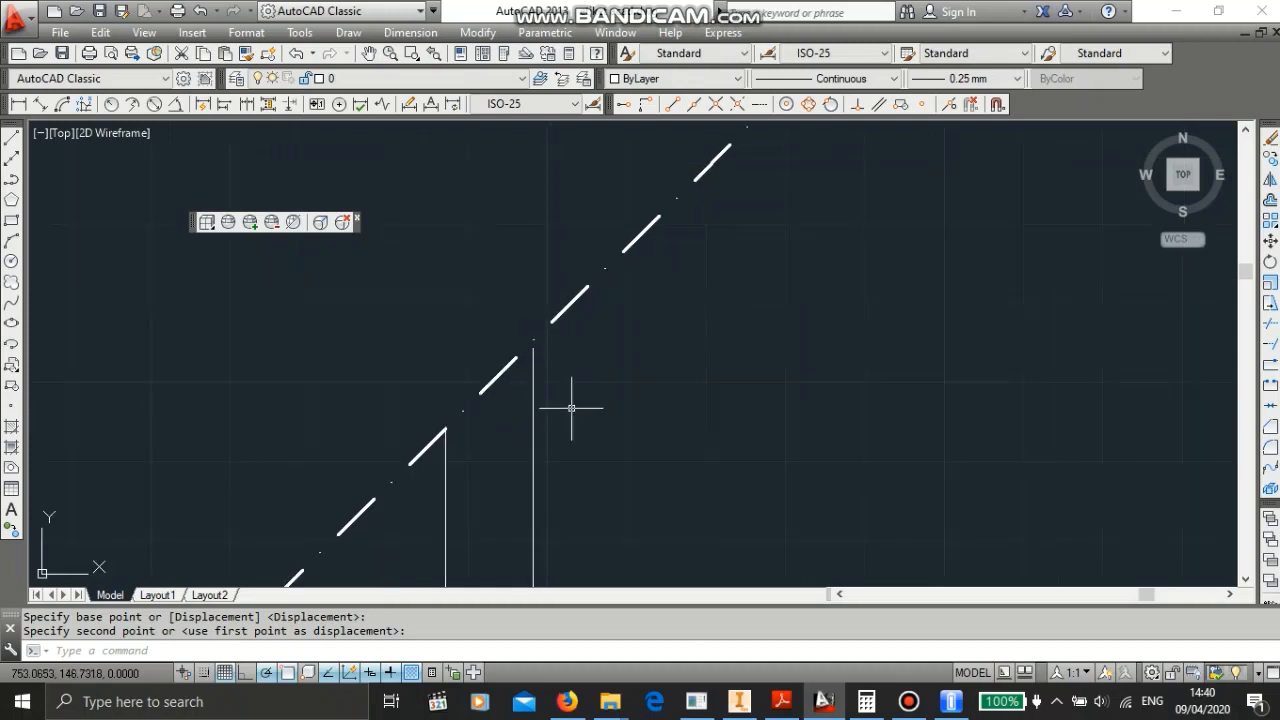
{"action": "middle_click_drag", "start_coordinate": [573, 407], "coordinate": [640, 260]}
{"action": "scroll", "coordinate": [657, 369], "scroll_direction": "up", "scroll_amount": 4}
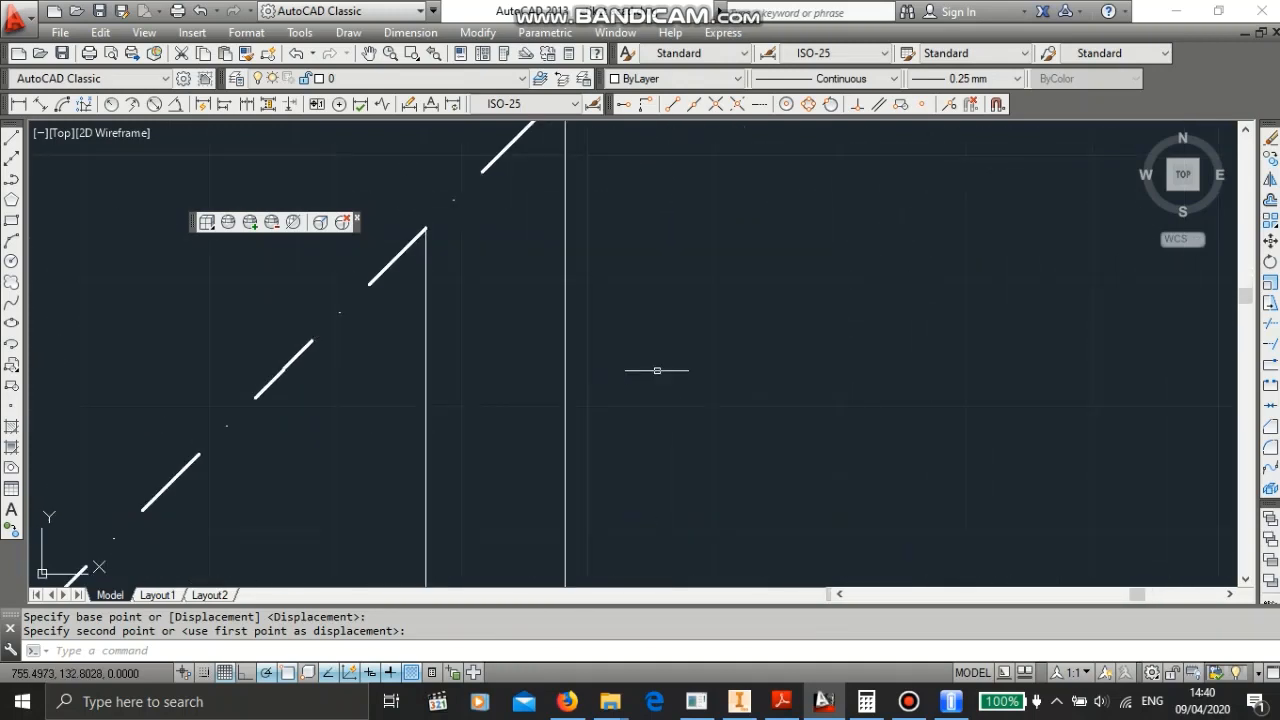
{"action": "scroll", "coordinate": [658, 360], "scroll_direction": "down", "scroll_amount": 4}
{"action": "scroll", "coordinate": [658, 359], "scroll_direction": "down", "scroll_amount": 3}
{"action": "scroll", "coordinate": [655, 358], "scroll_direction": "up", "scroll_amount": 3}
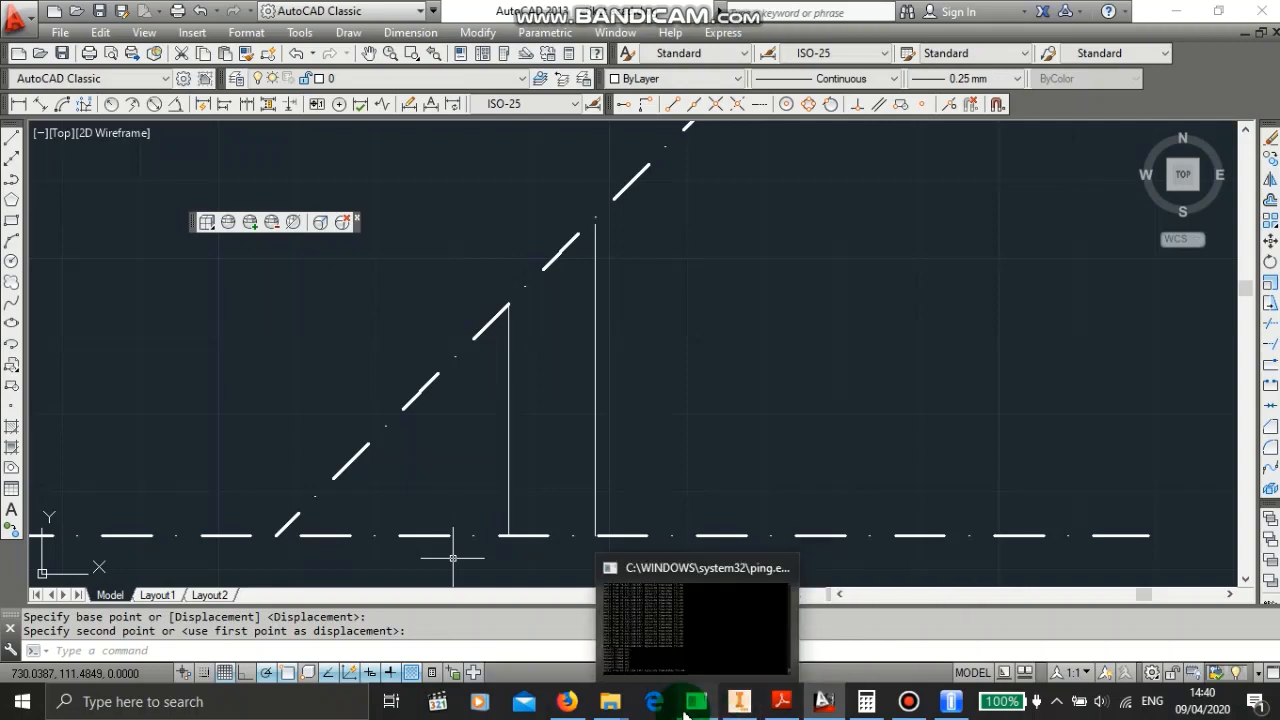
- Read the tooth height formulas further down in the PDF, then minimize the browser
{"action": "left_click", "coordinate": [567, 700]}
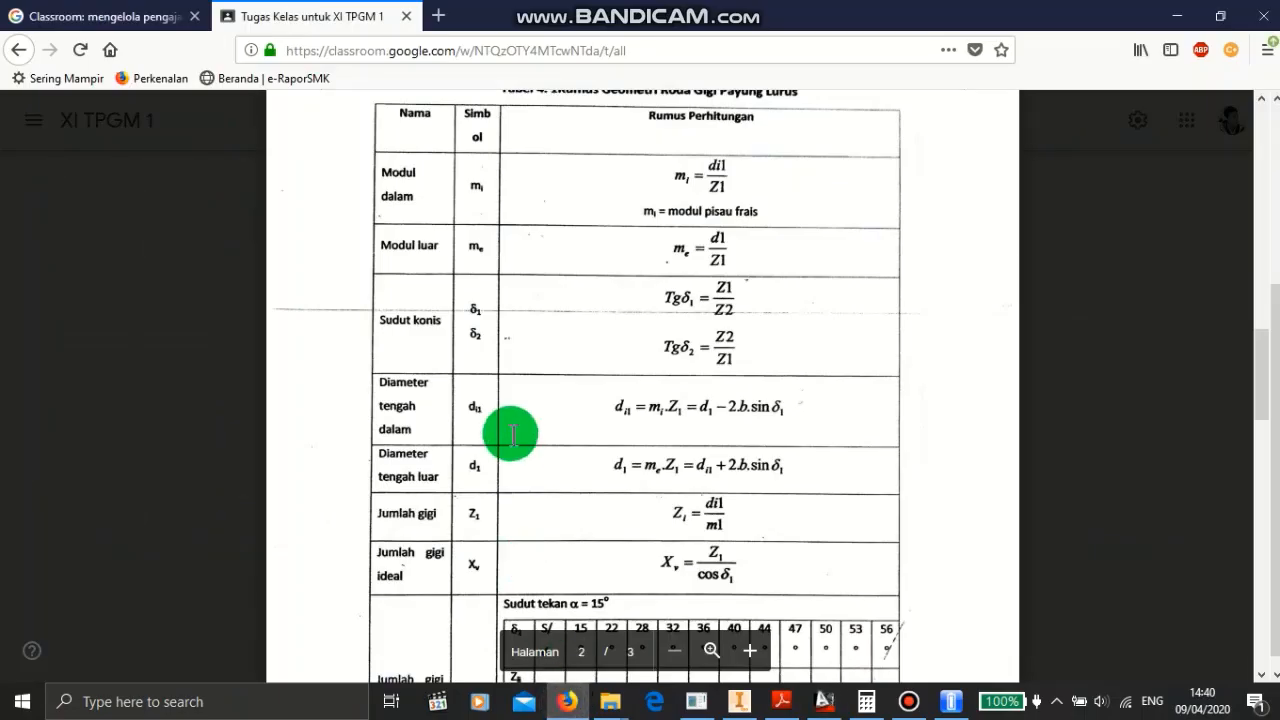
{"action": "scroll", "coordinate": [526, 480], "scroll_direction": "down", "scroll_amount": 4}
{"action": "scroll", "coordinate": [534, 474], "scroll_direction": "down", "scroll_amount": 5}
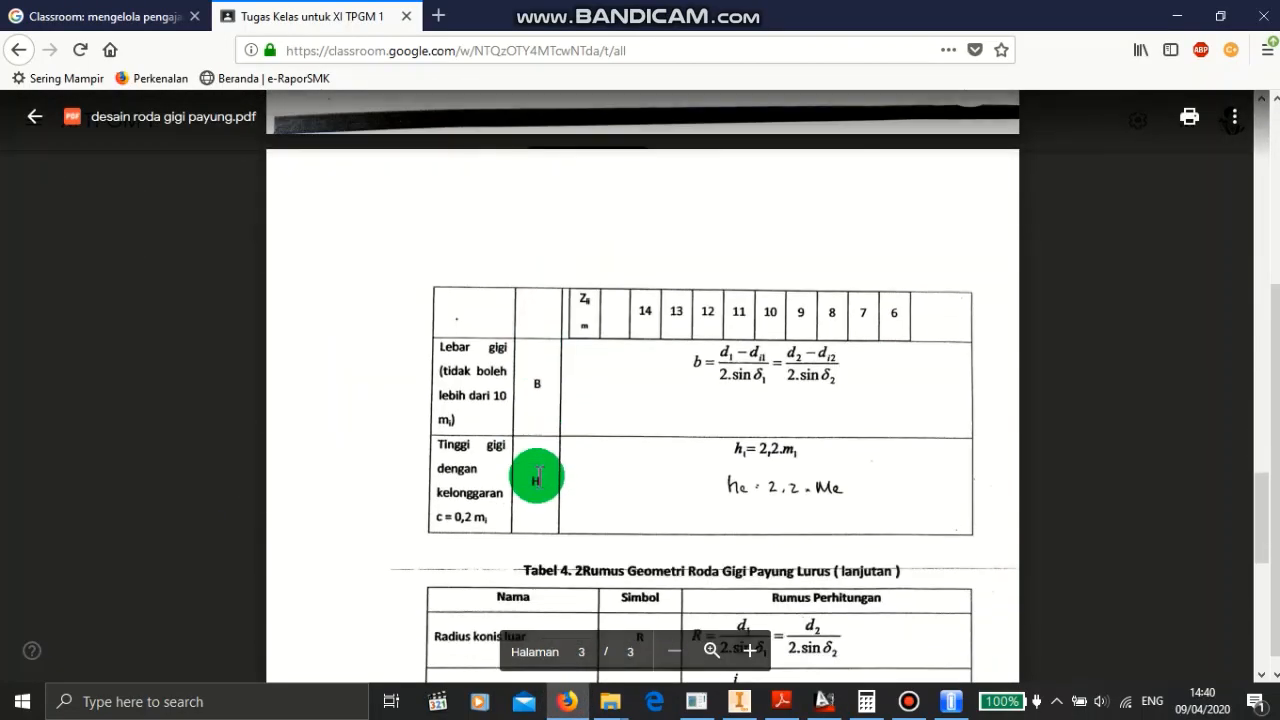
{"action": "scroll", "coordinate": [665, 448], "scroll_direction": "down", "scroll_amount": 1}
{"action": "scroll", "coordinate": [673, 446], "scroll_direction": "down", "scroll_amount": 1}
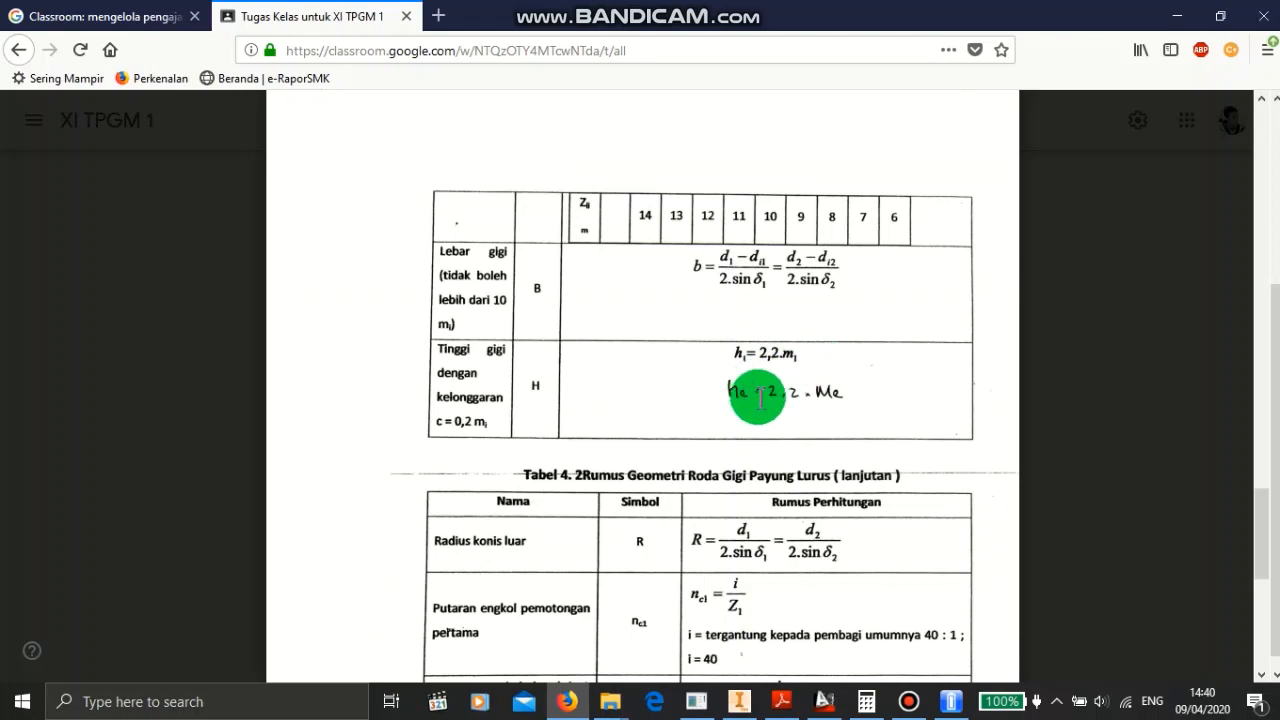
{"action": "left_click", "coordinate": [1177, 16]}
- Draw a line perpendicular to the 45° line through the top of the 40-unit line, 4.4 units outward and 8.8 units back across
{"action": "mouse_move", "coordinate": [650, 240]}
{"action": "middle_mouse_down"}
{"action": "mouse_move", "coordinate": [674, 286]}
{"action": "mouse_move", "coordinate": [717, 306]}
{"action": "middle_mouse_up"}
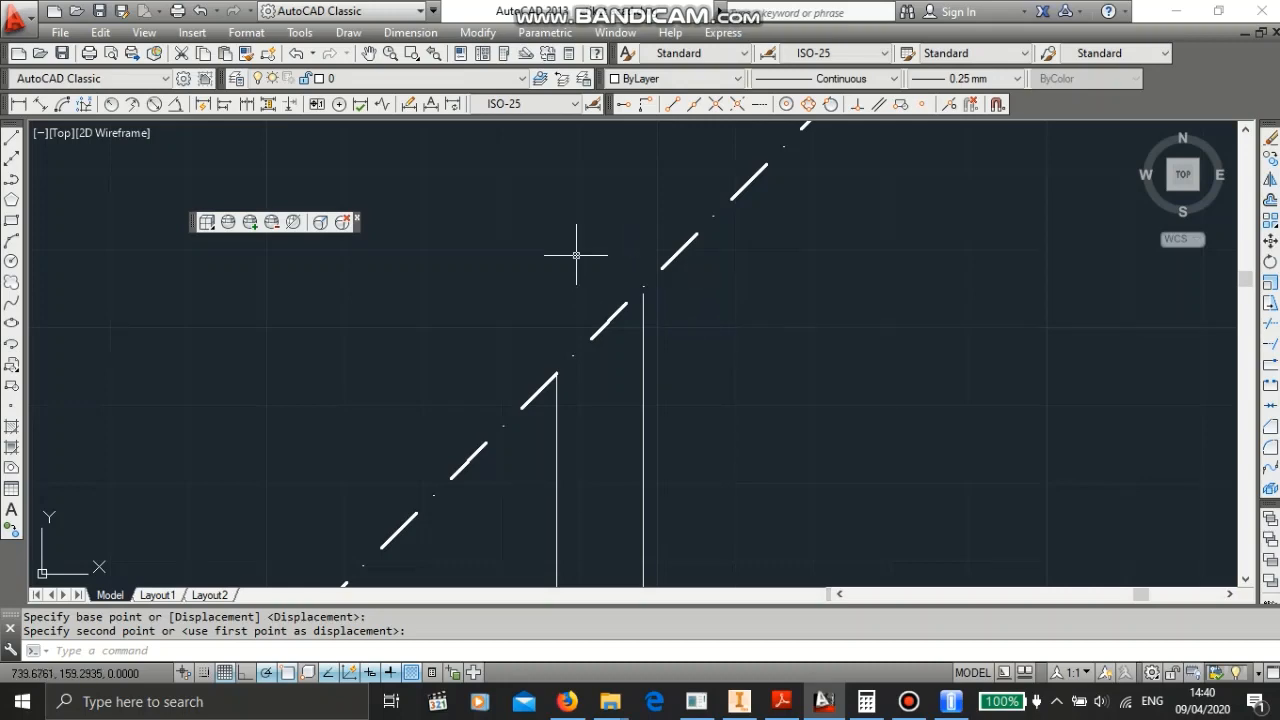
{"action": "scroll", "coordinate": [457, 309], "scroll_direction": "up", "scroll_amount": 3}
{"action": "scroll", "coordinate": [431, 317], "scroll_direction": "down", "scroll_amount": 6}
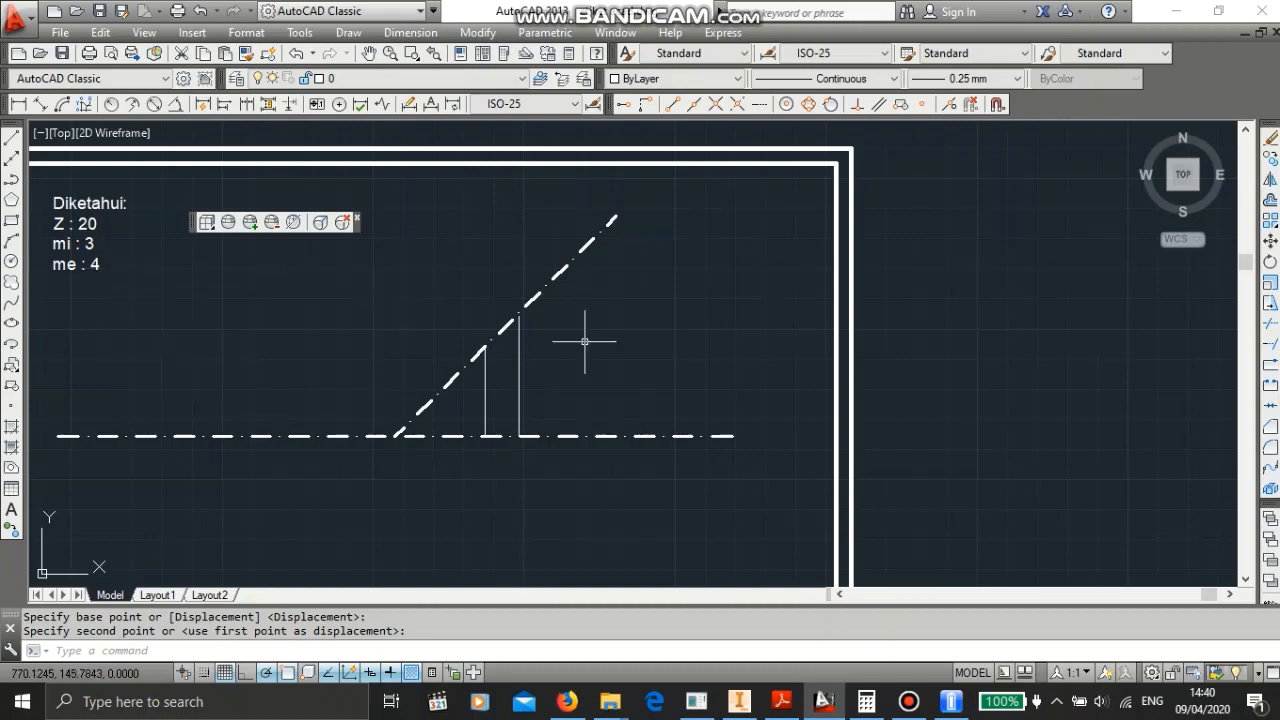
{"action": "scroll", "coordinate": [585, 341], "scroll_direction": "up", "scroll_amount": 4}
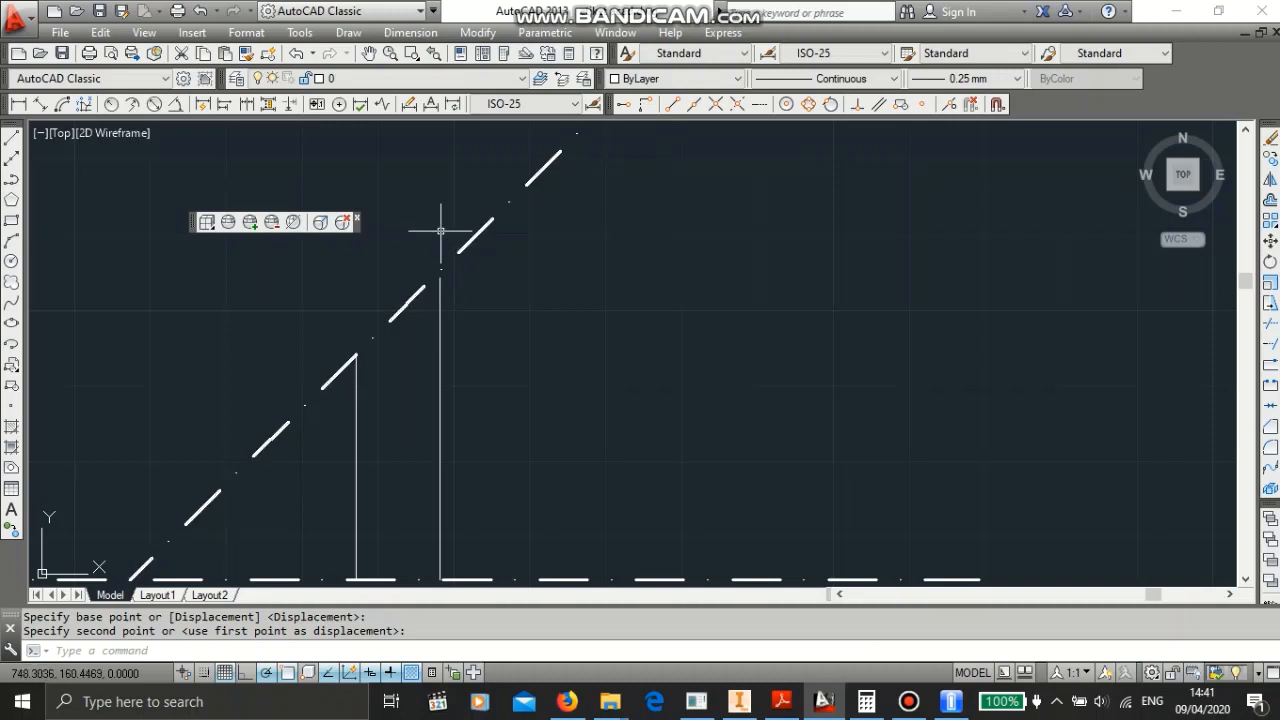
{"action": "left_click", "coordinate": [12, 137]}
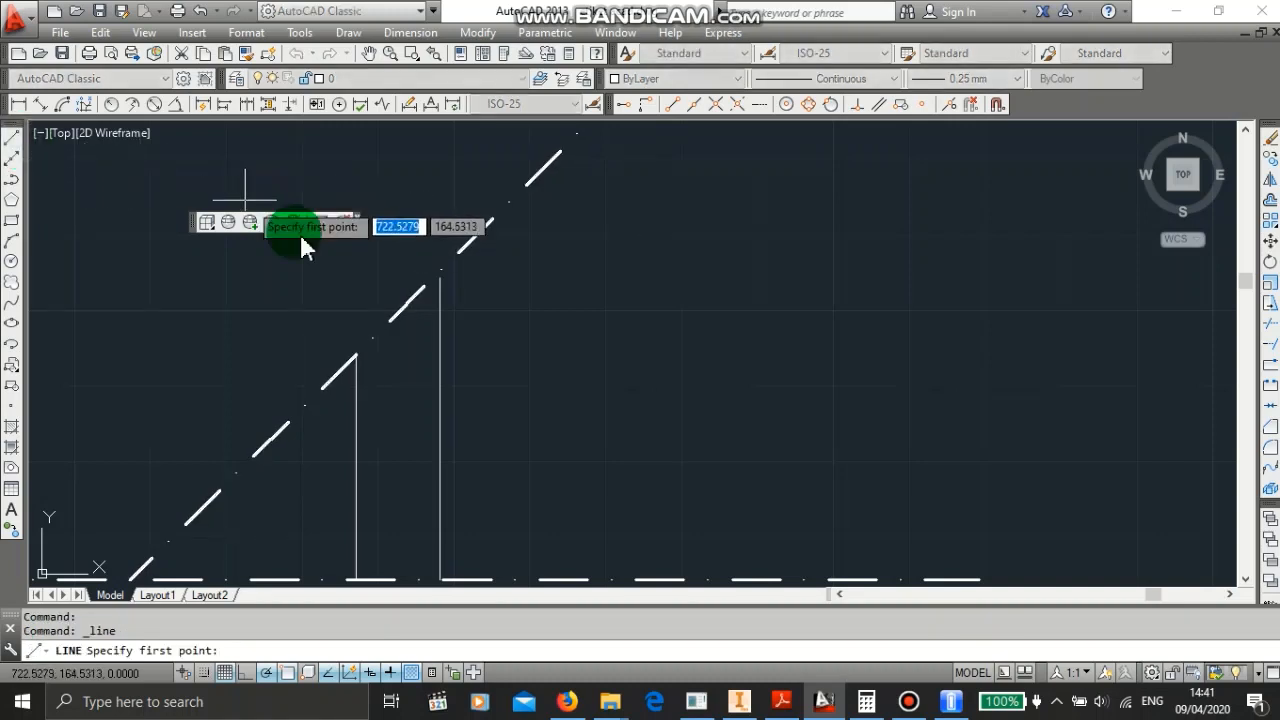
{"action": "left_click", "coordinate": [437, 274]}
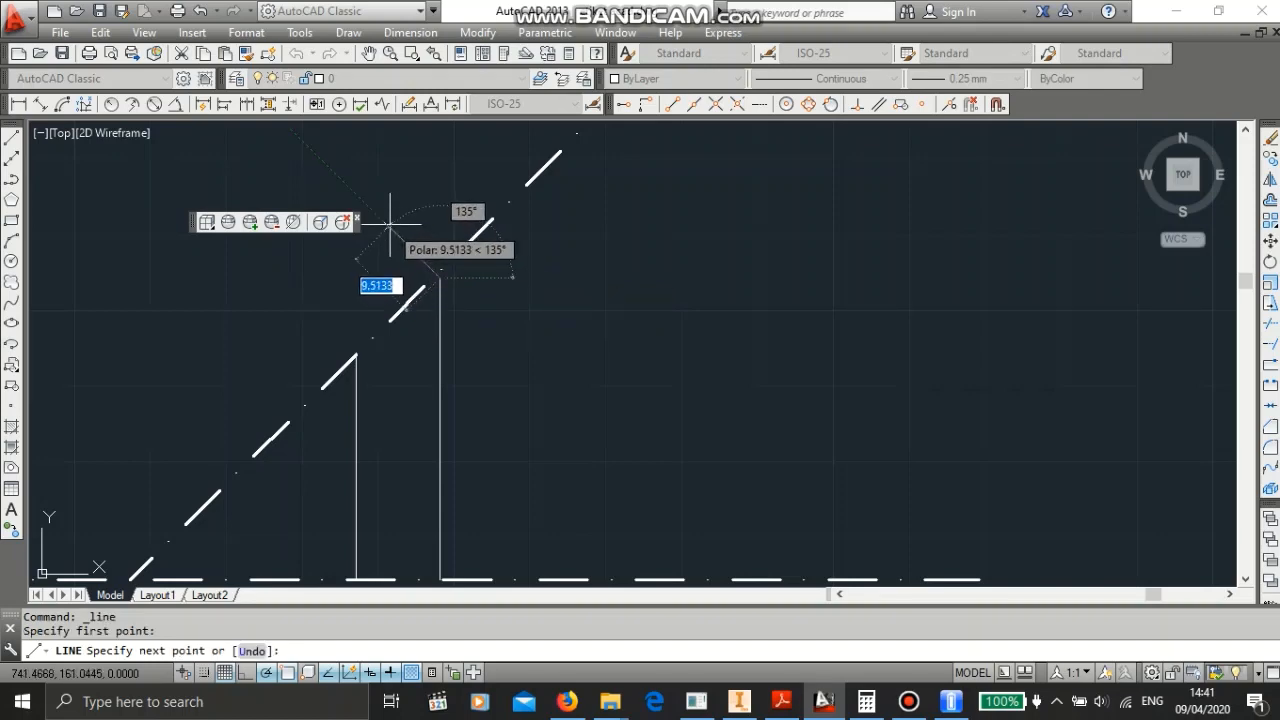
{"action": "type", "text": "4.4"}
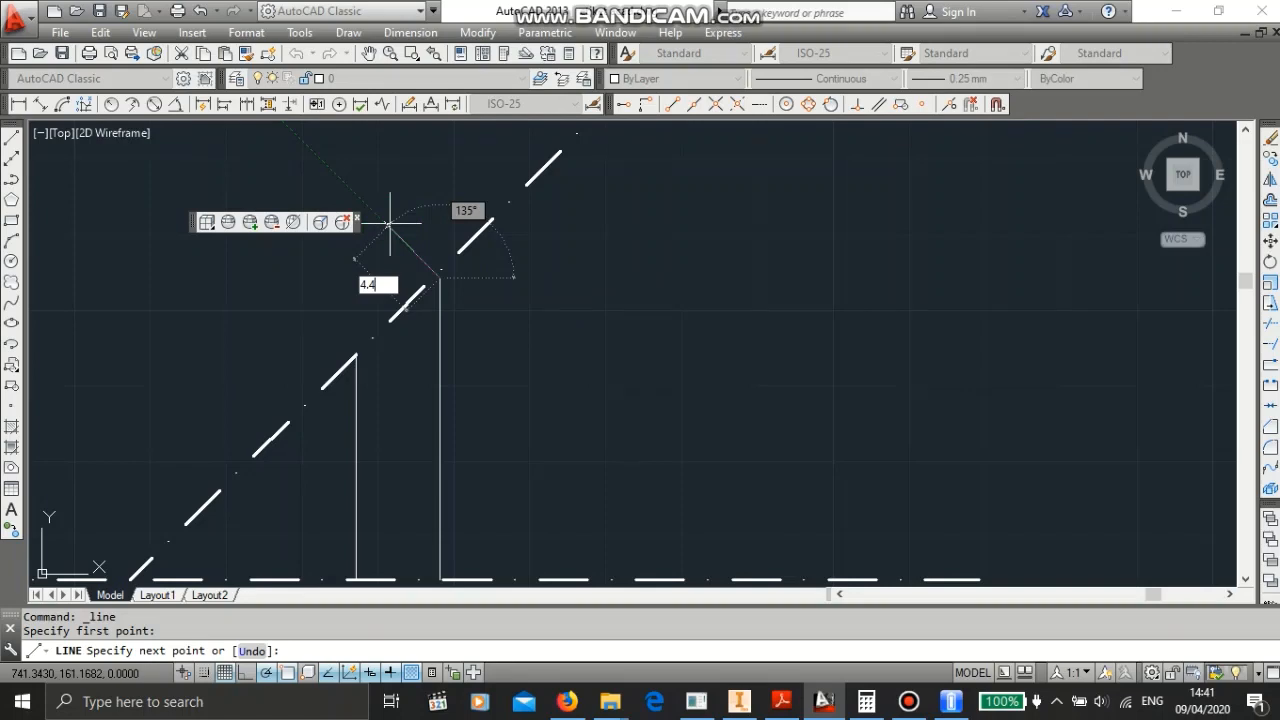
{"action": "key", "text": "Return"}
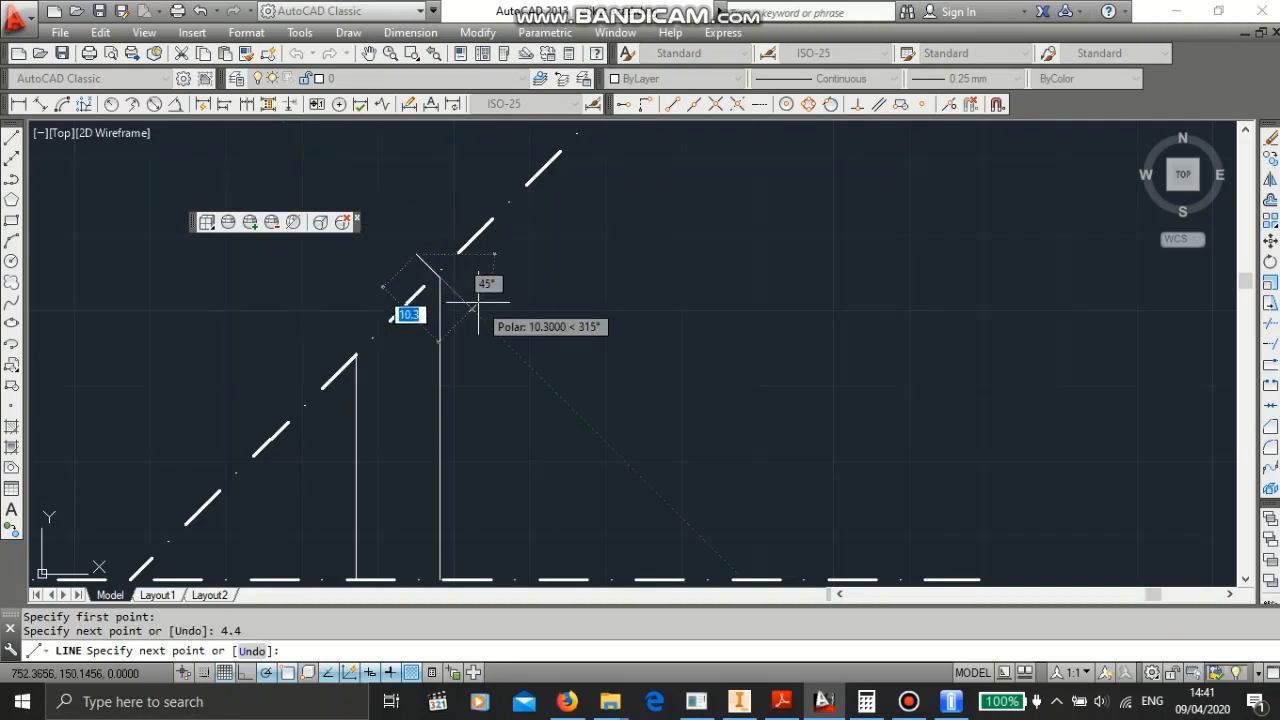
{"action": "type", "text": "8.8"}
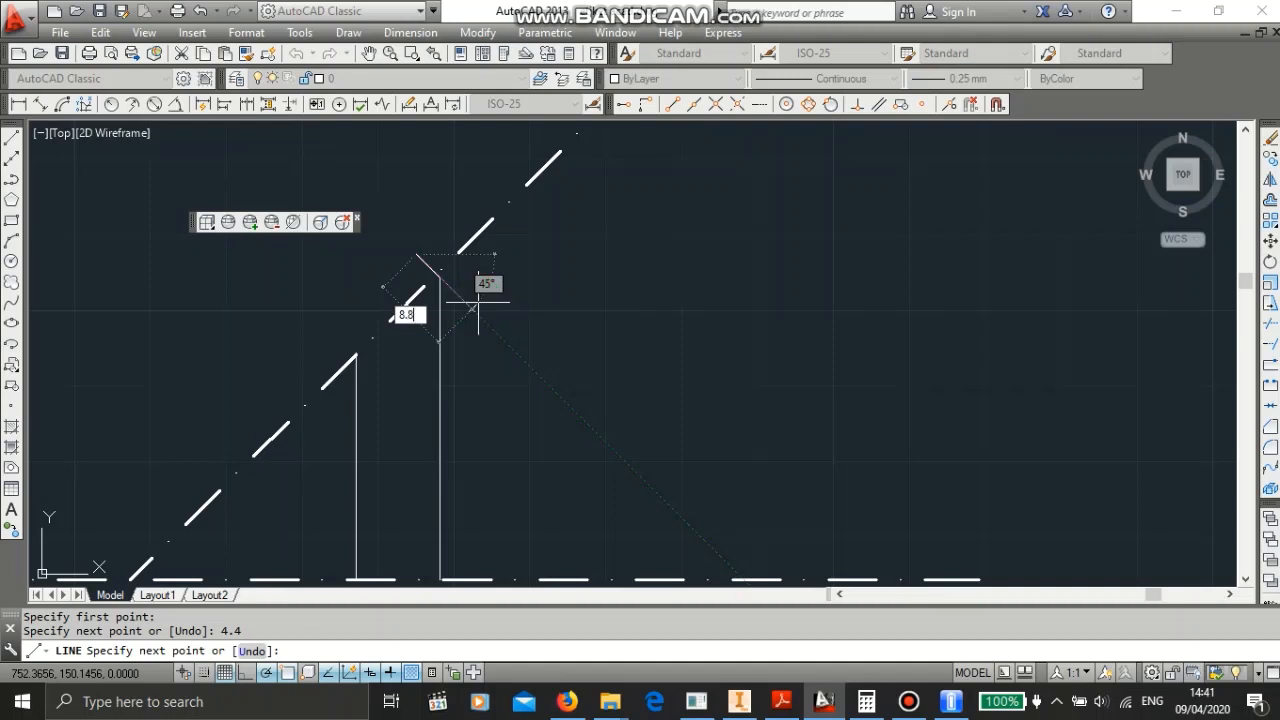
{"action": "key", "text": "Return"}
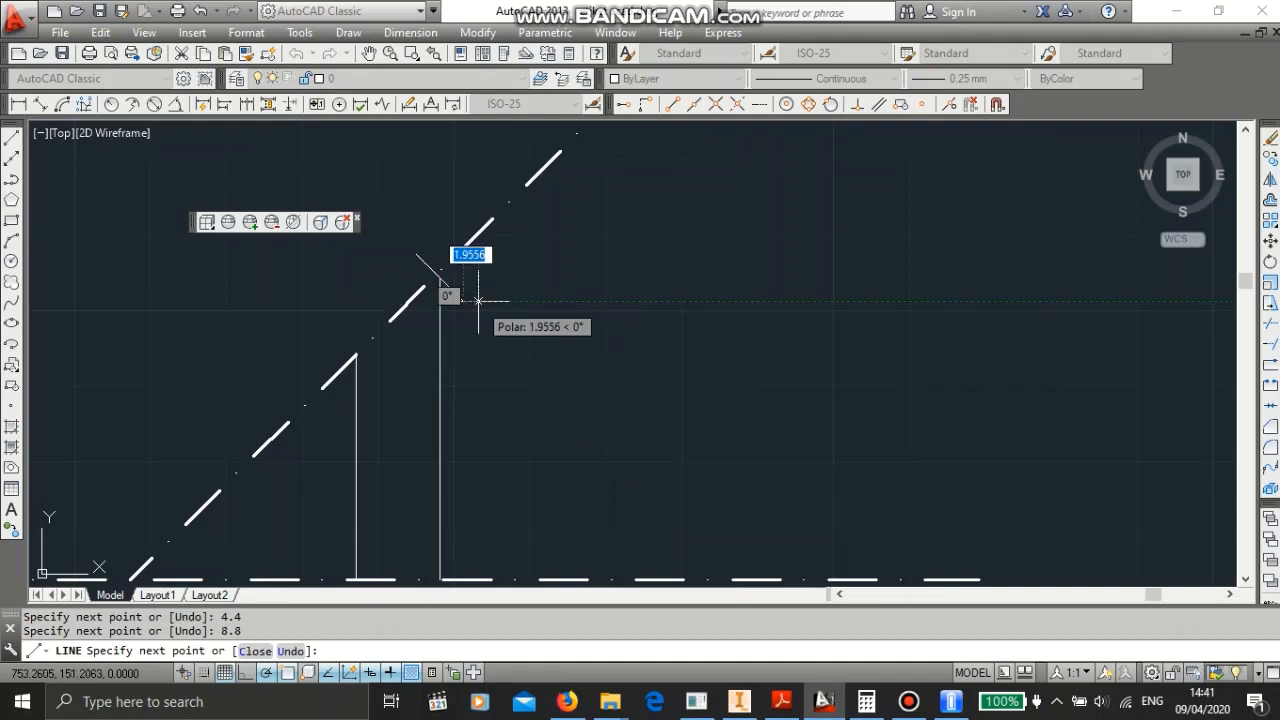
{"action": "key", "text": "Escape"}
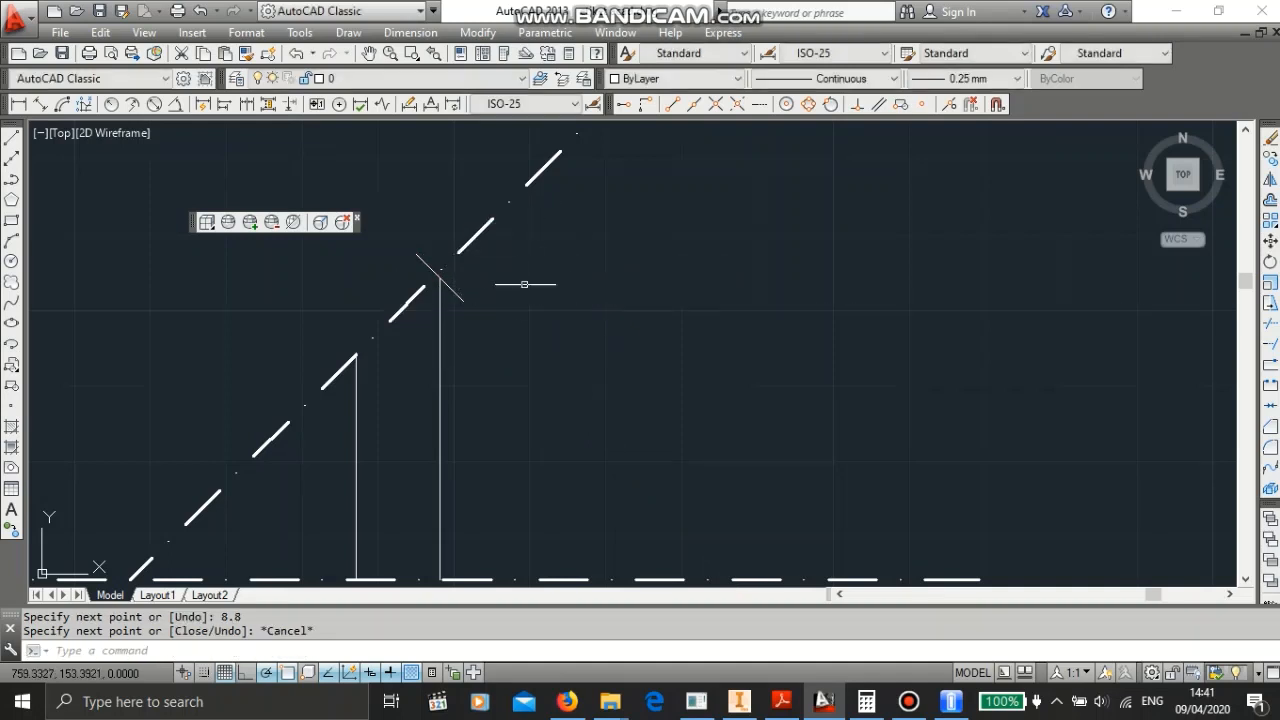
- Draw a perpendicular line through the top of the shorter vertical line, 3.3 units outward and 6.6 units back across
{"action": "scroll", "coordinate": [313, 348], "scroll_direction": "down", "scroll_amount": 2}
{"action": "scroll", "coordinate": [312, 347], "scroll_direction": "up", "scroll_amount": 2}
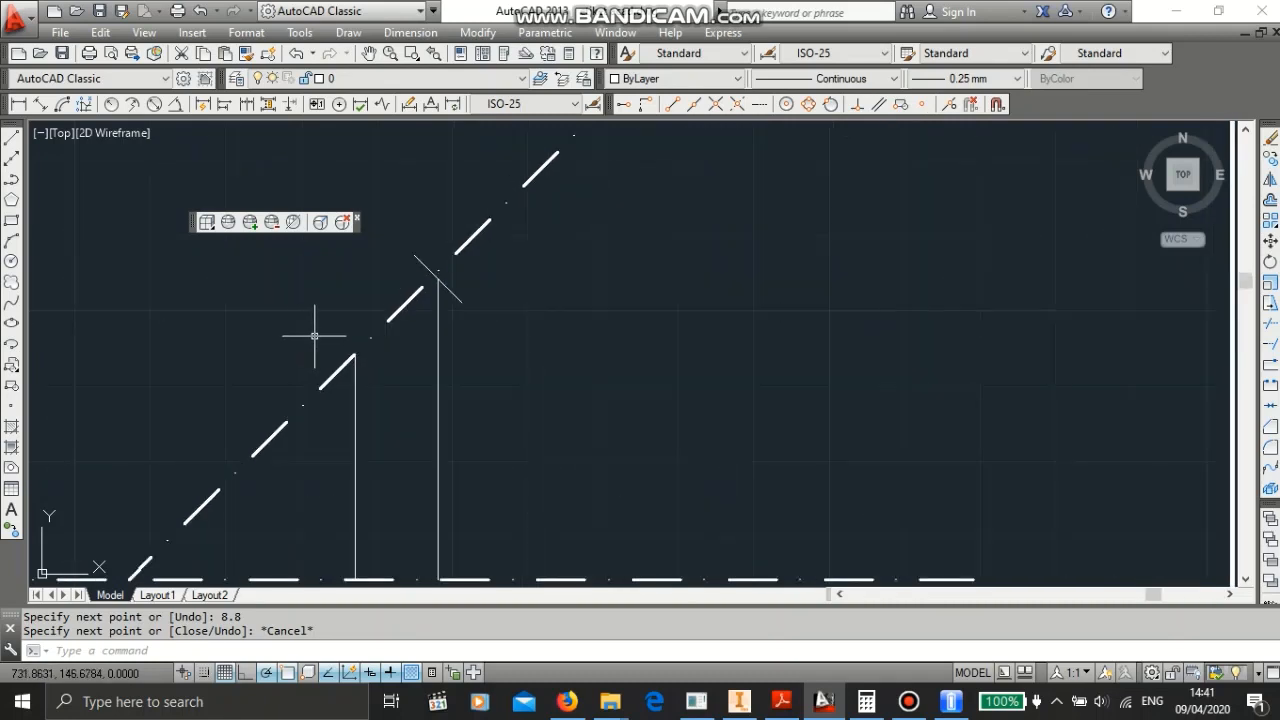
{"action": "left_click", "coordinate": [12, 146]}
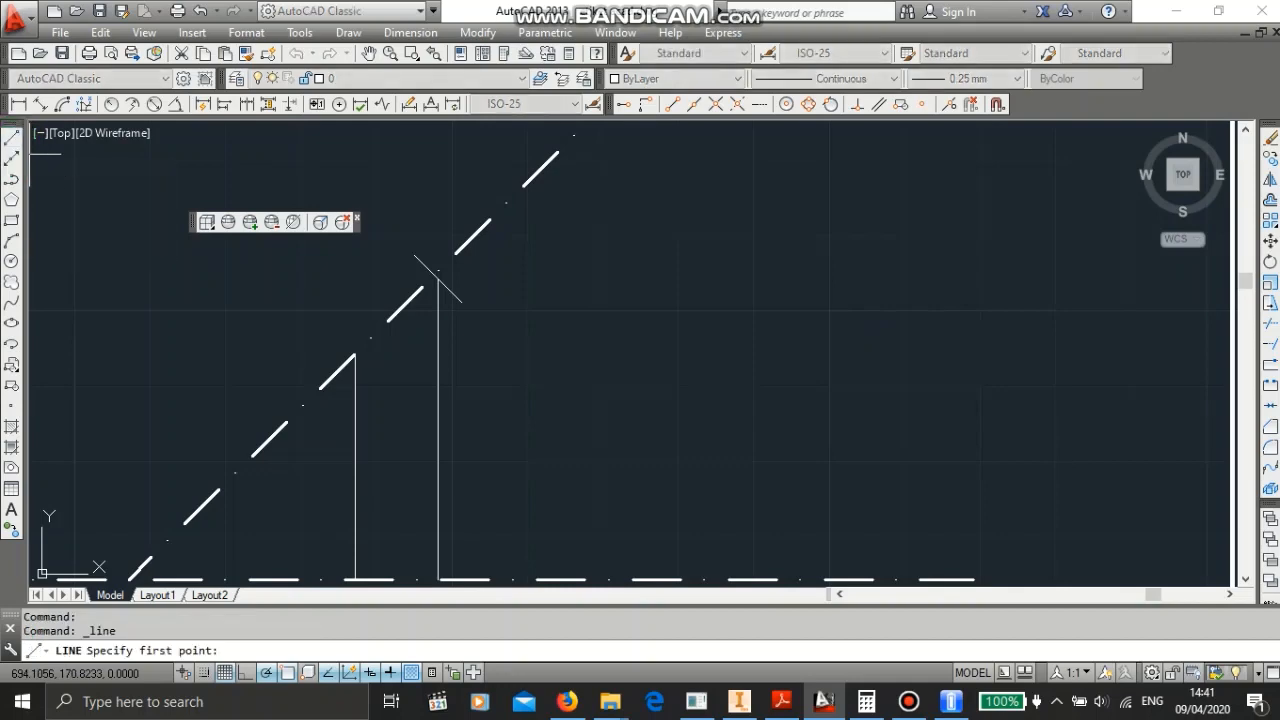
{"action": "left_click", "coordinate": [351, 350]}
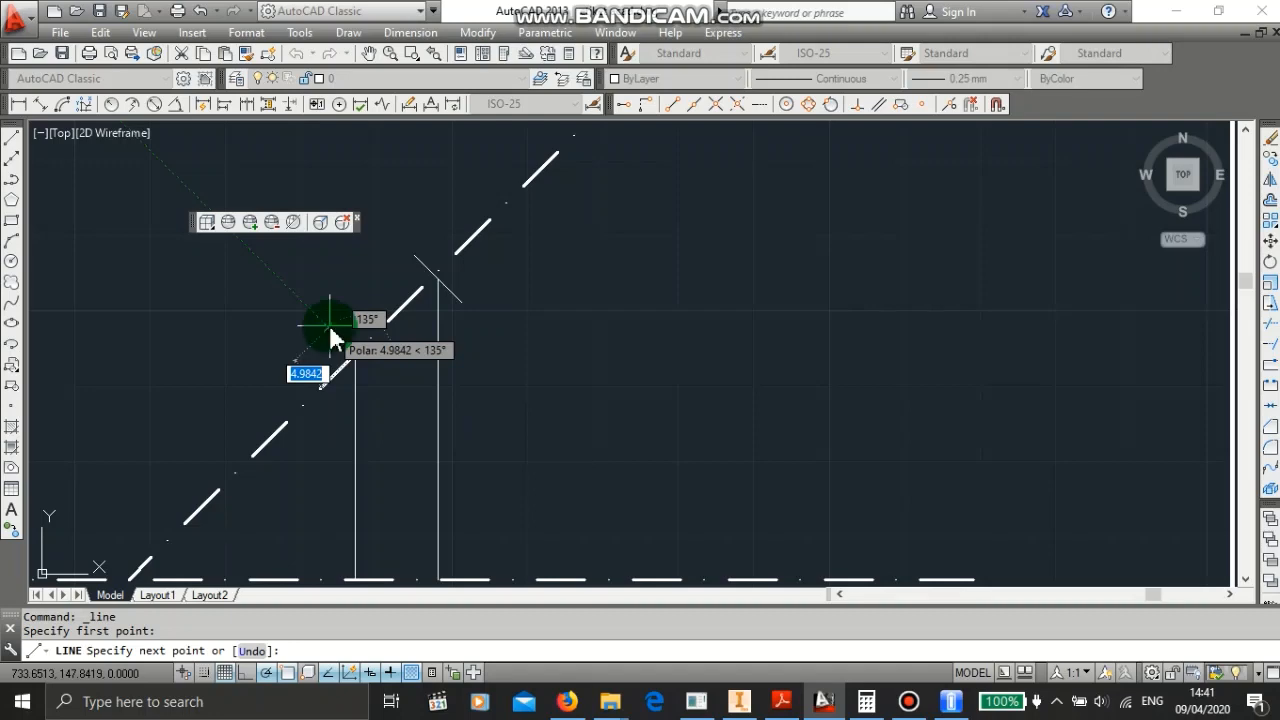
{"action": "type", "text": "3.3"}
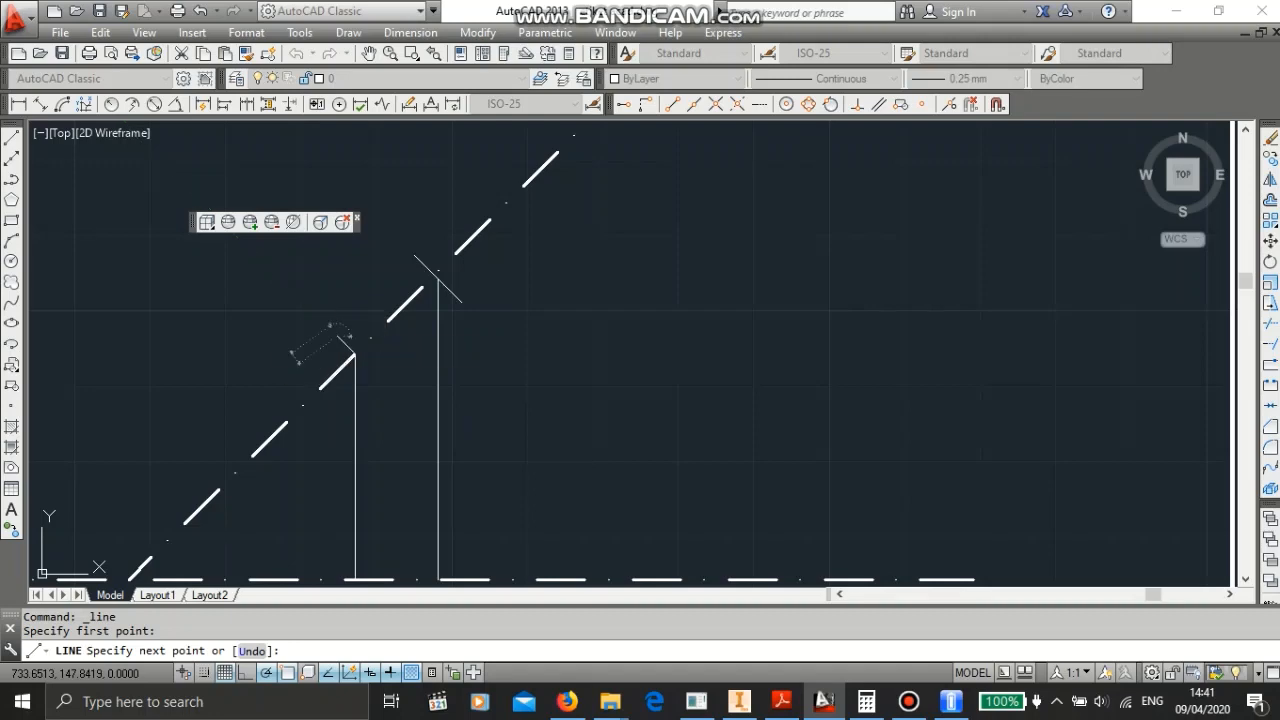
{"action": "key", "text": "Return"}
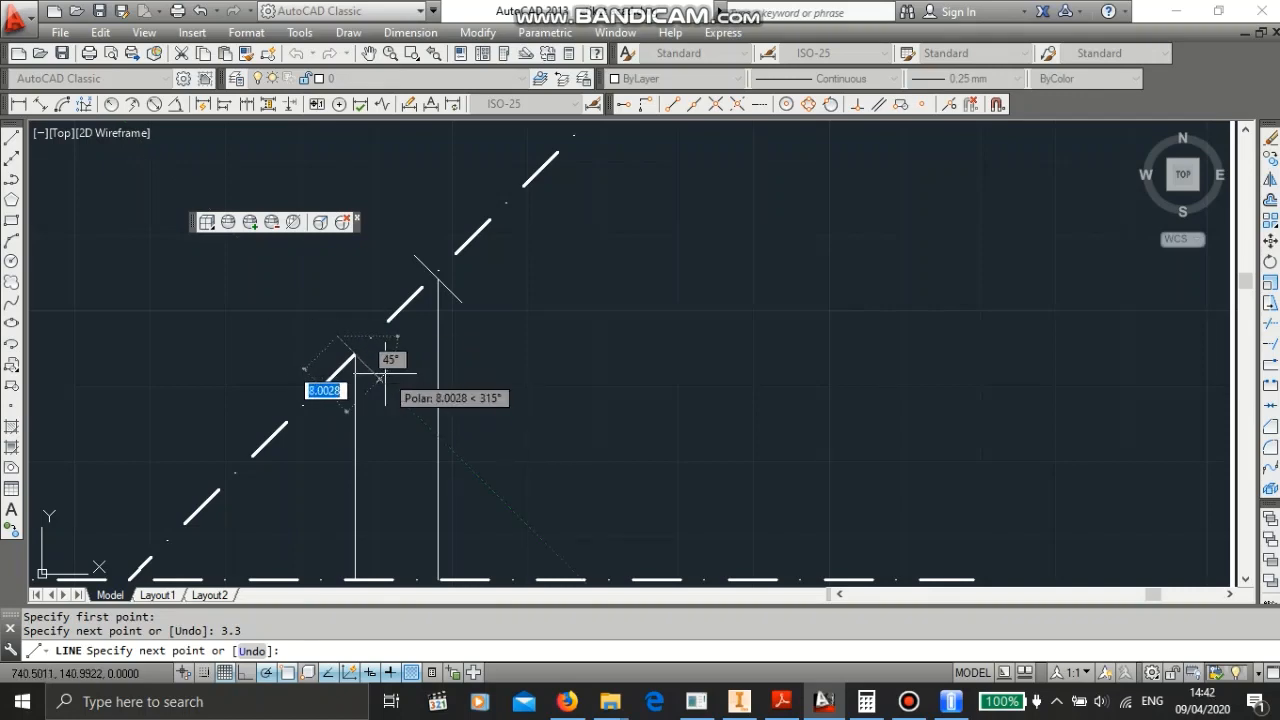
{"action": "type", "text": "6.6"}
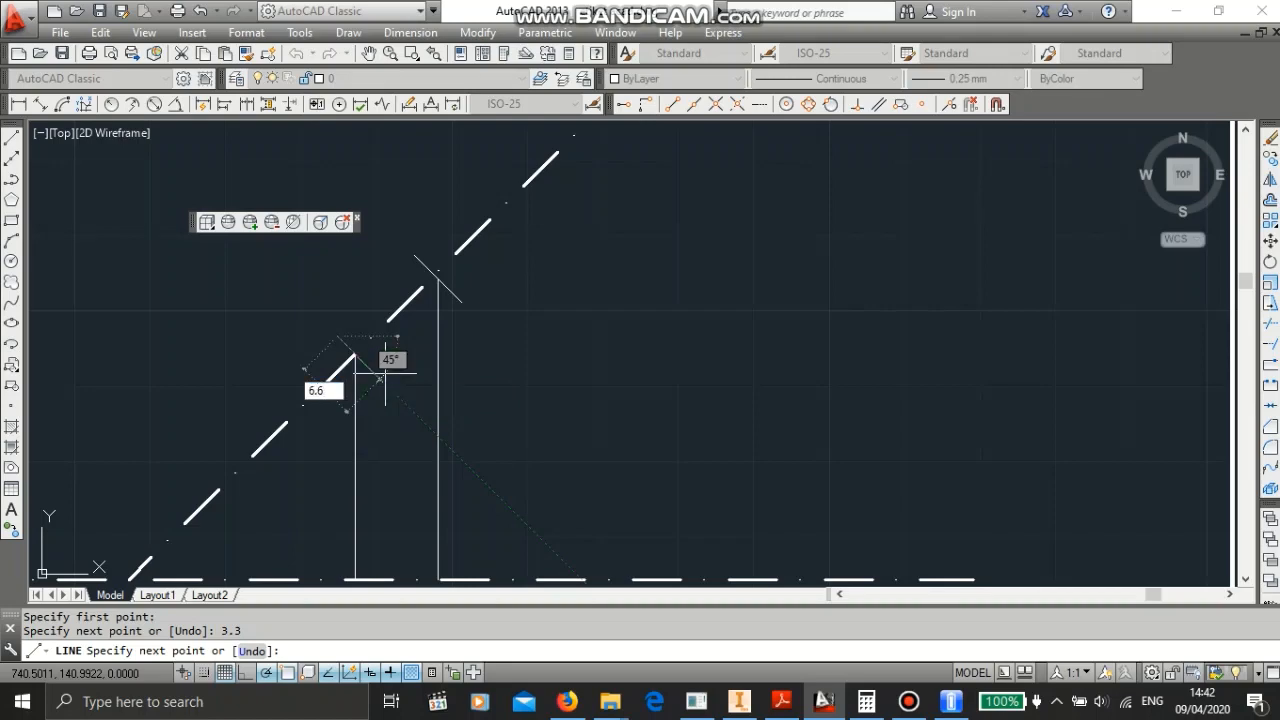
{"action": "key", "text": "Return"}
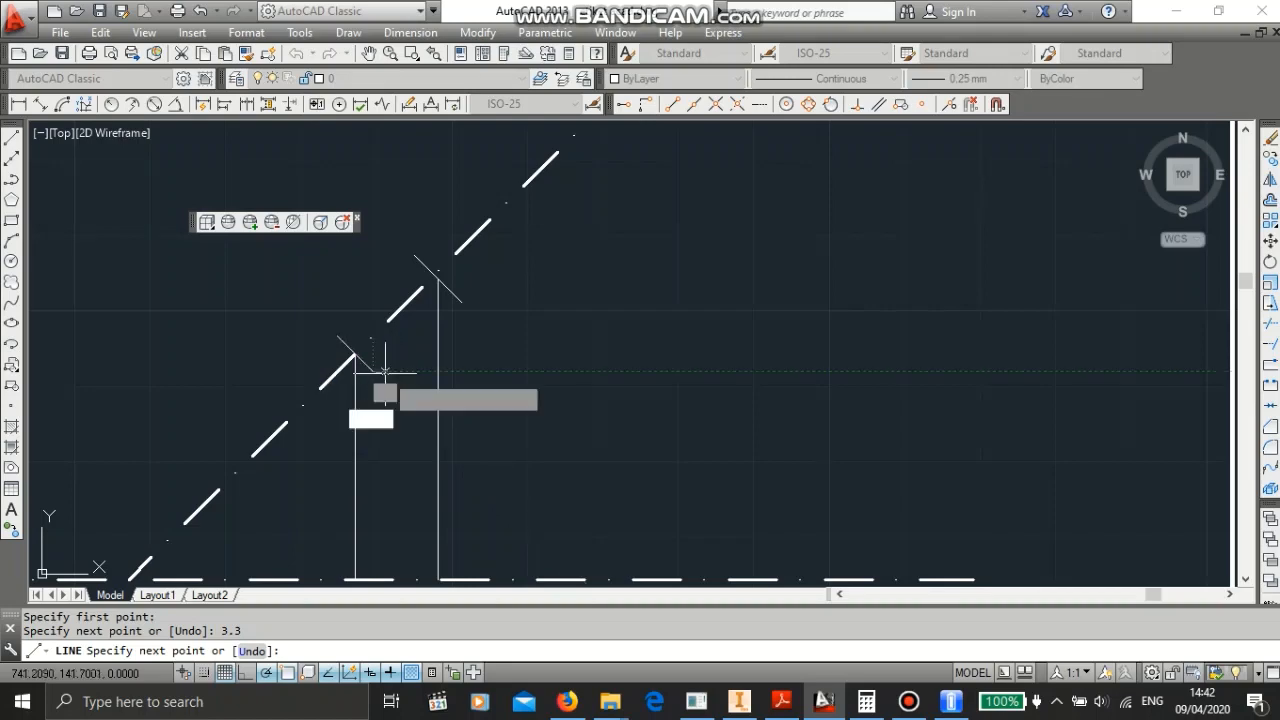
{"action": "key", "text": "Escape"}
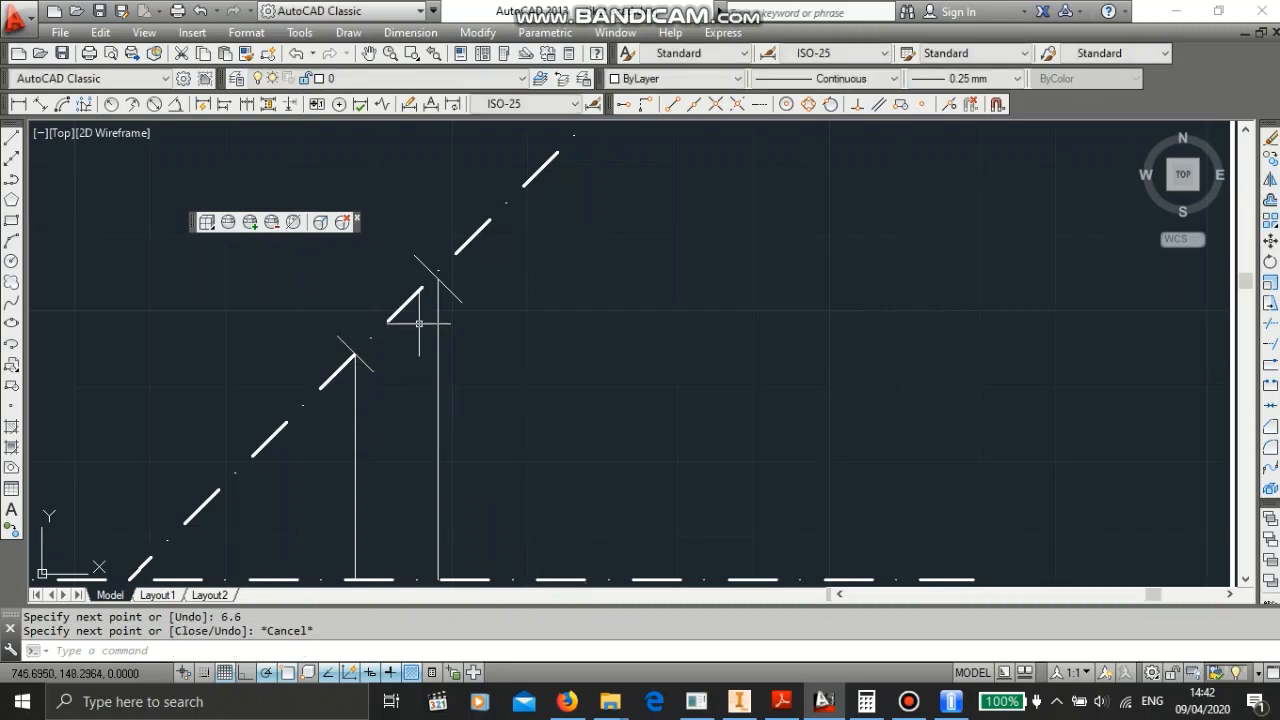
- Connect the upper ends and the lower ends of the two perpendicular lines with lines, closing the tooth outline
{"action": "scroll", "coordinate": [432, 275], "scroll_direction": "up", "scroll_amount": 2}
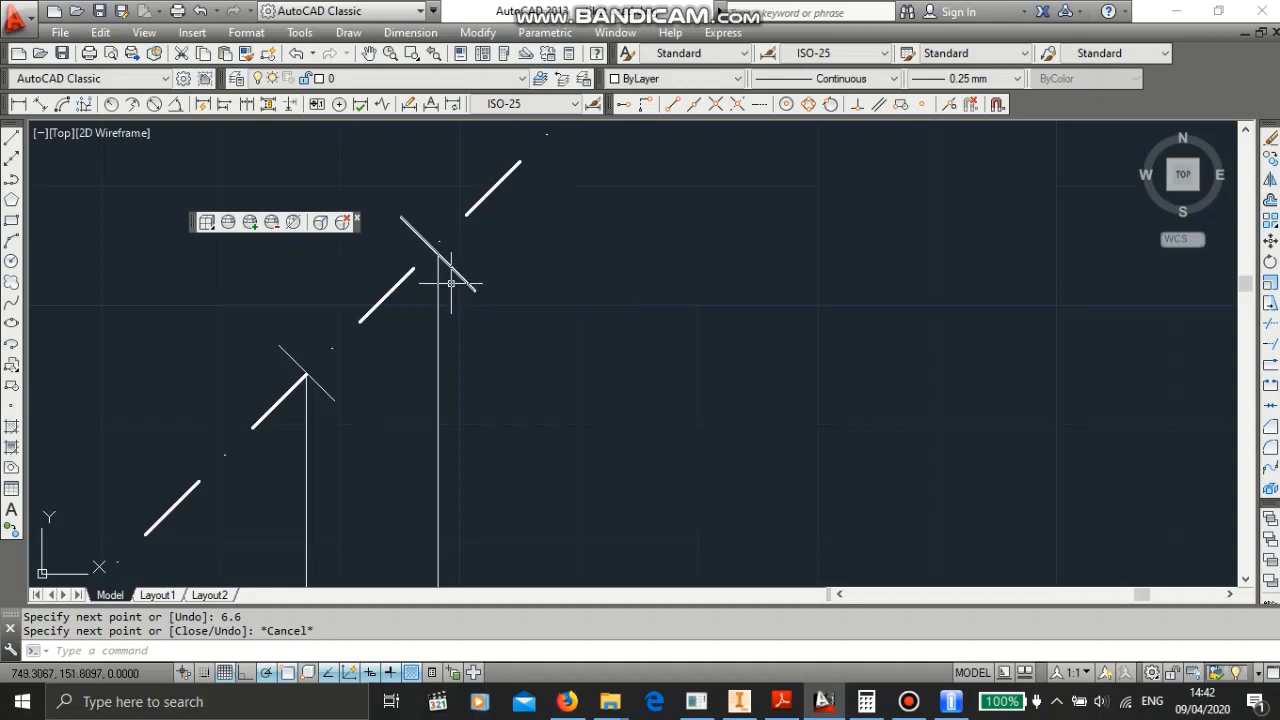
{"action": "left_click", "coordinate": [13, 138]}
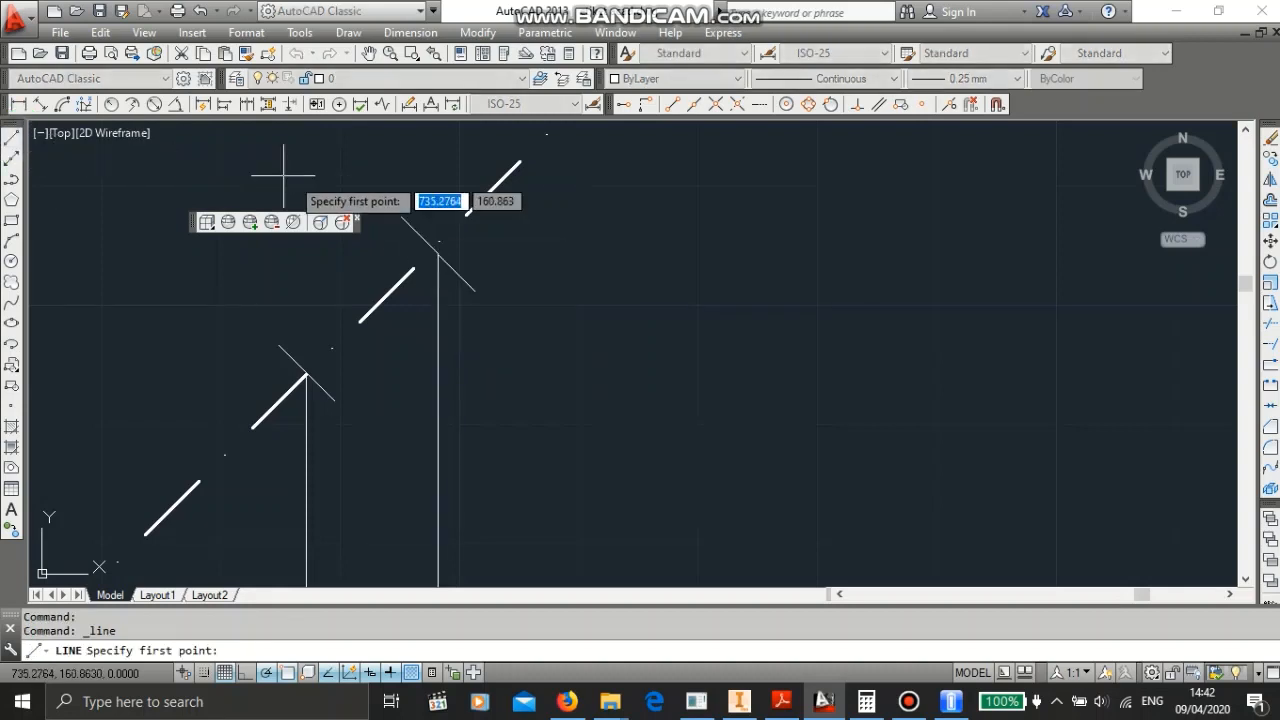
{"action": "left_click", "coordinate": [401, 216]}
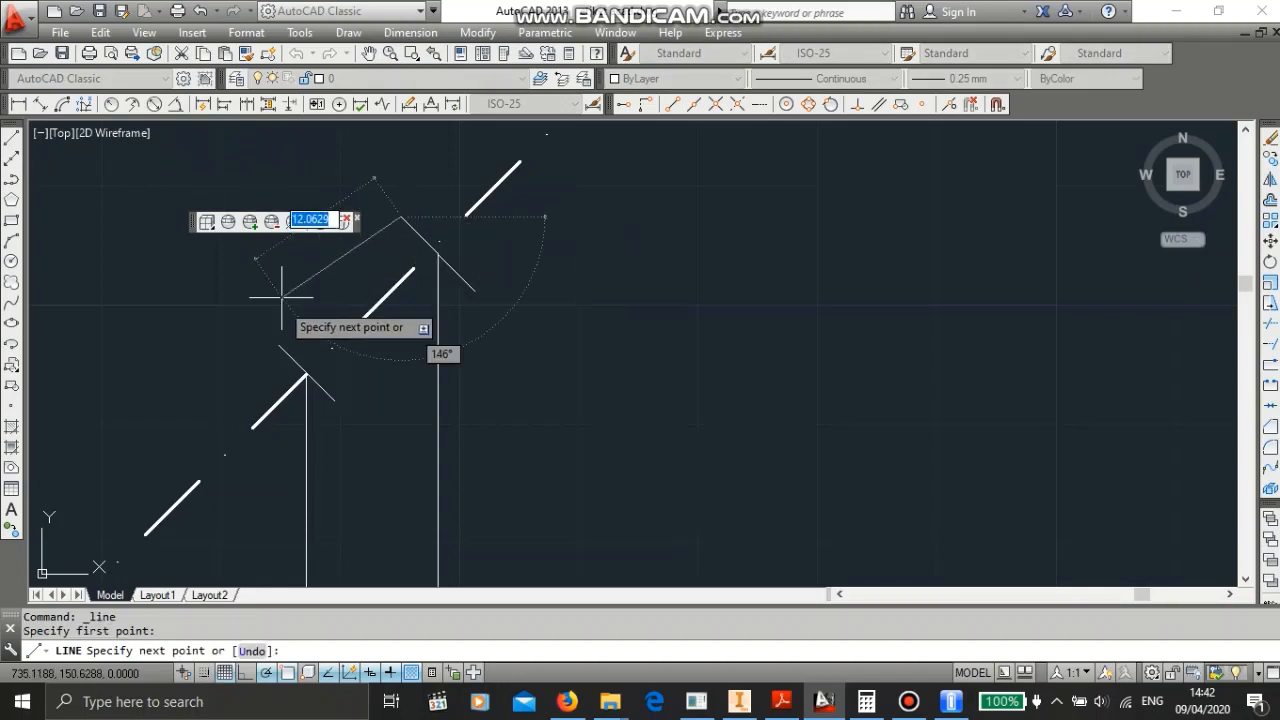
{"action": "left_click", "coordinate": [278, 344]}
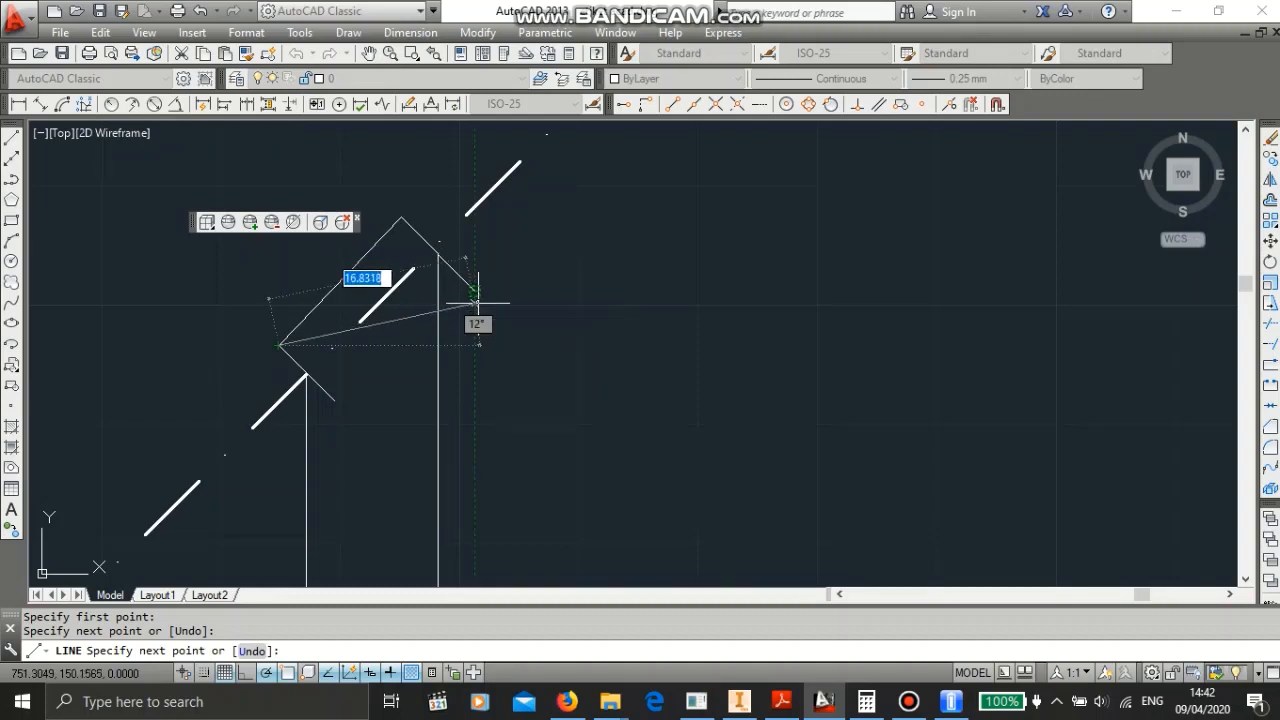
{"action": "key", "text": "Escape"}
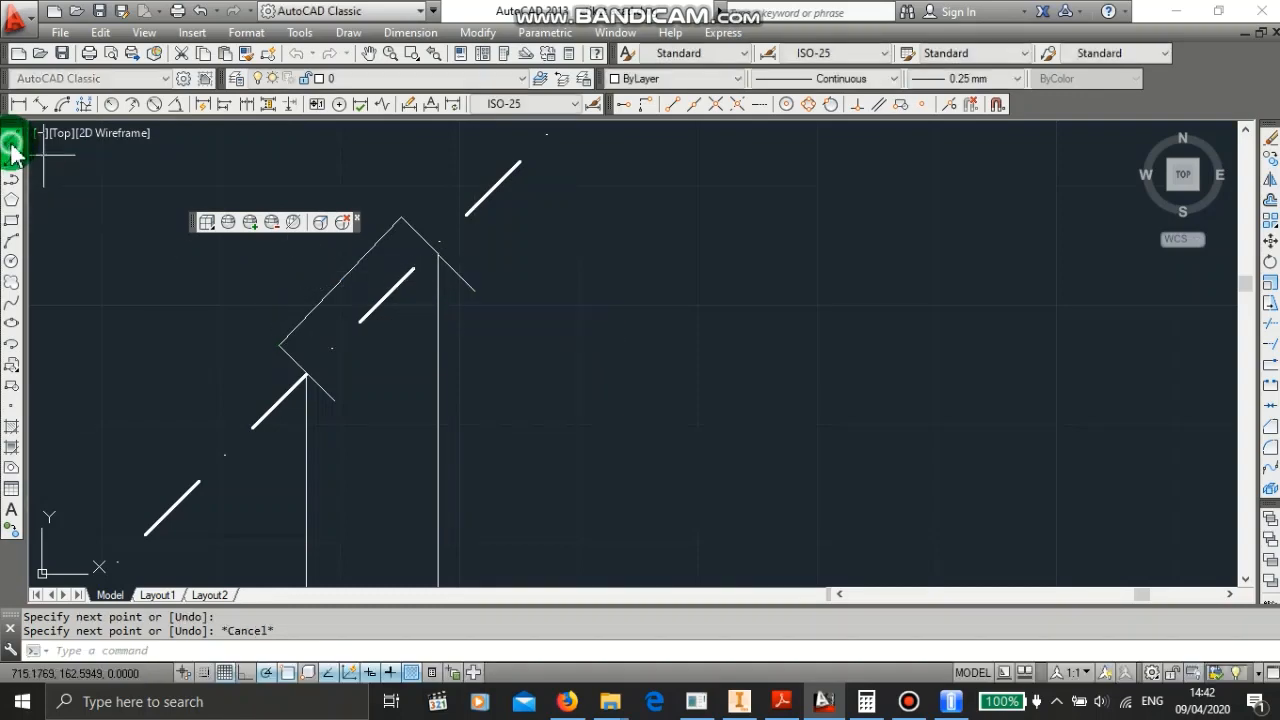
{"action": "left_click", "coordinate": [11, 140]}
{"action": "left_click", "coordinate": [474, 290]}
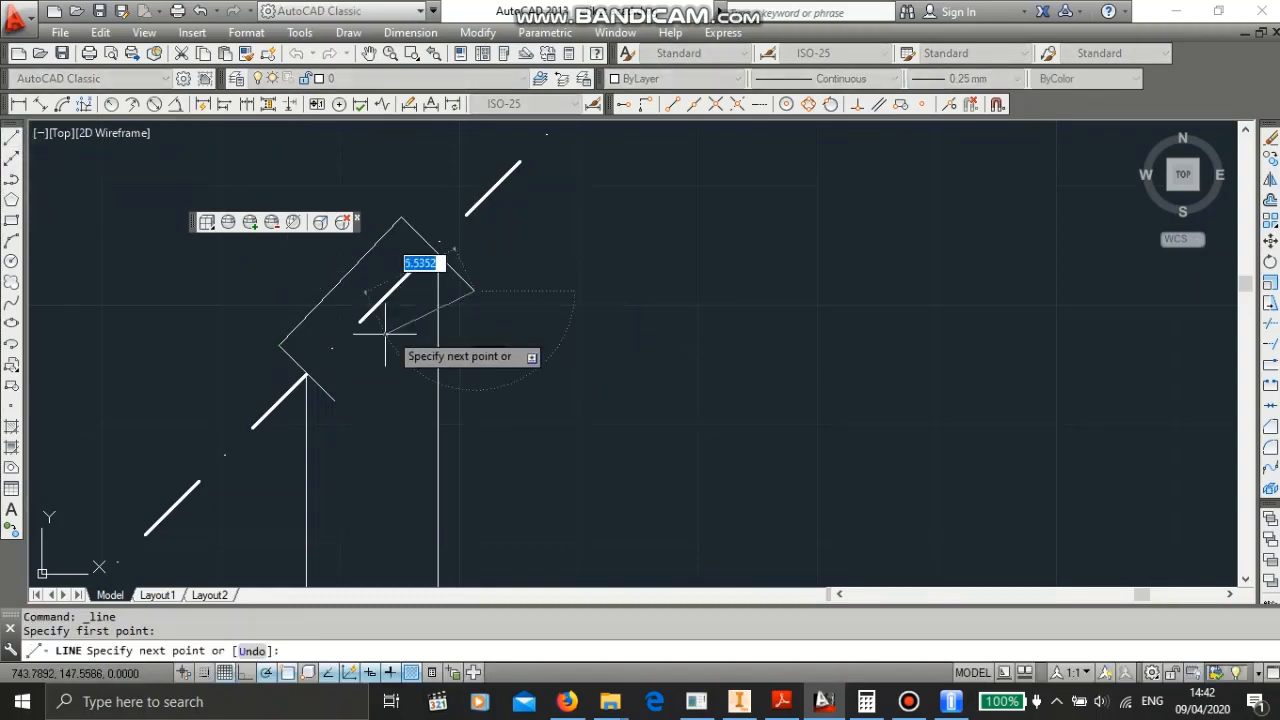
{"action": "left_click", "coordinate": [335, 402]}
{"action": "key", "text": "Escape"}
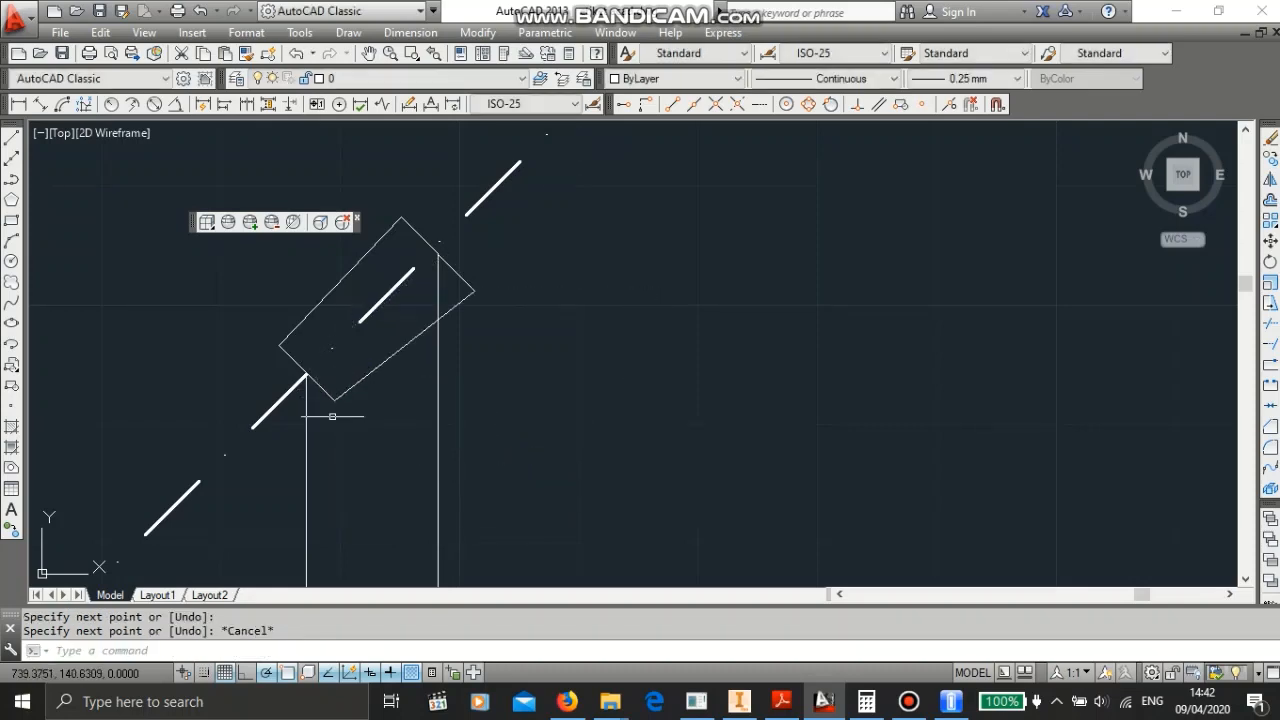
- Erase both vertical lines beneath the tooth outline
{"action": "scroll", "coordinate": [321, 427], "scroll_direction": "down", "scroll_amount": 3}
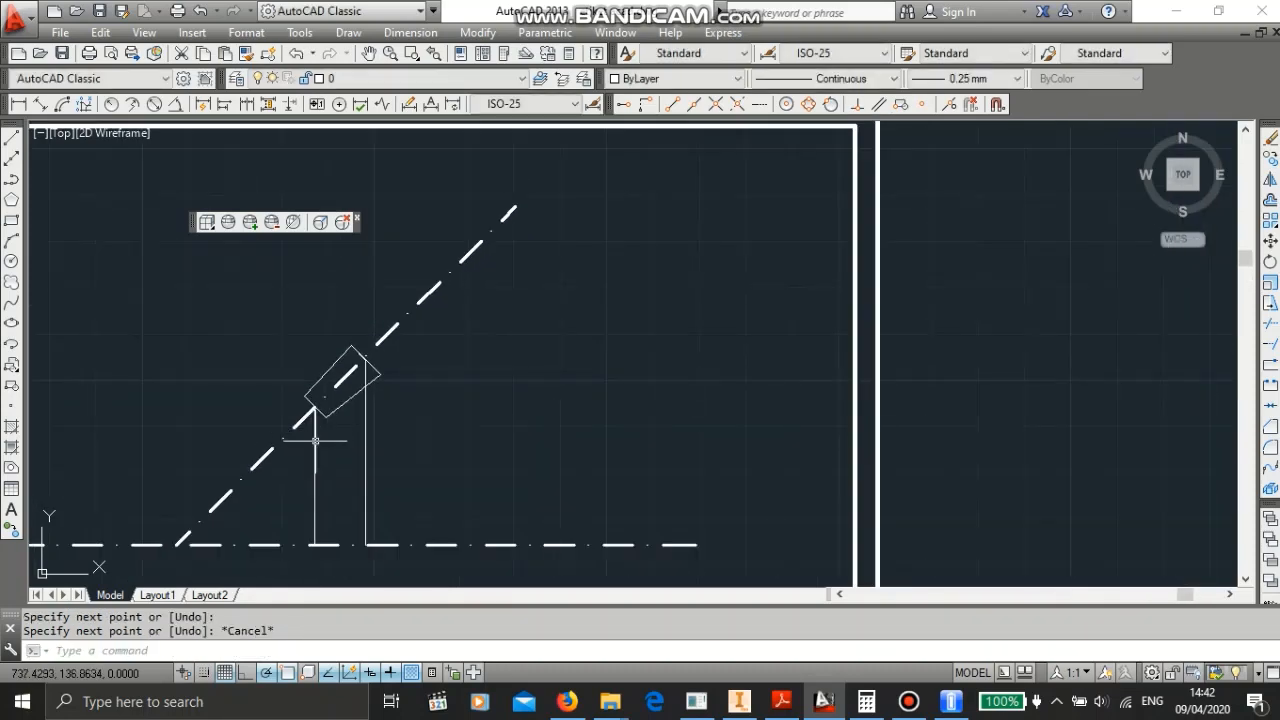
{"action": "left_click", "coordinate": [315, 440]}
{"action": "key", "text": "Delete"}
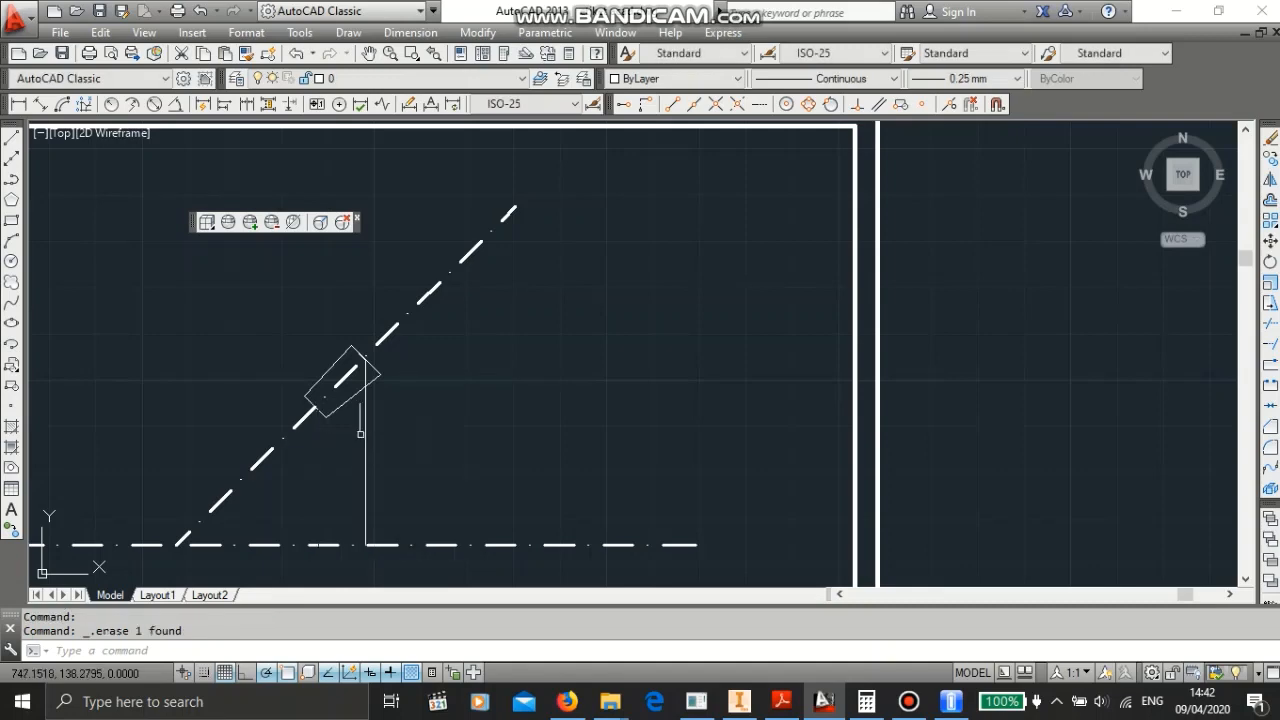
{"action": "left_click", "coordinate": [366, 432]}
{"action": "left_click", "coordinate": [363, 429]}
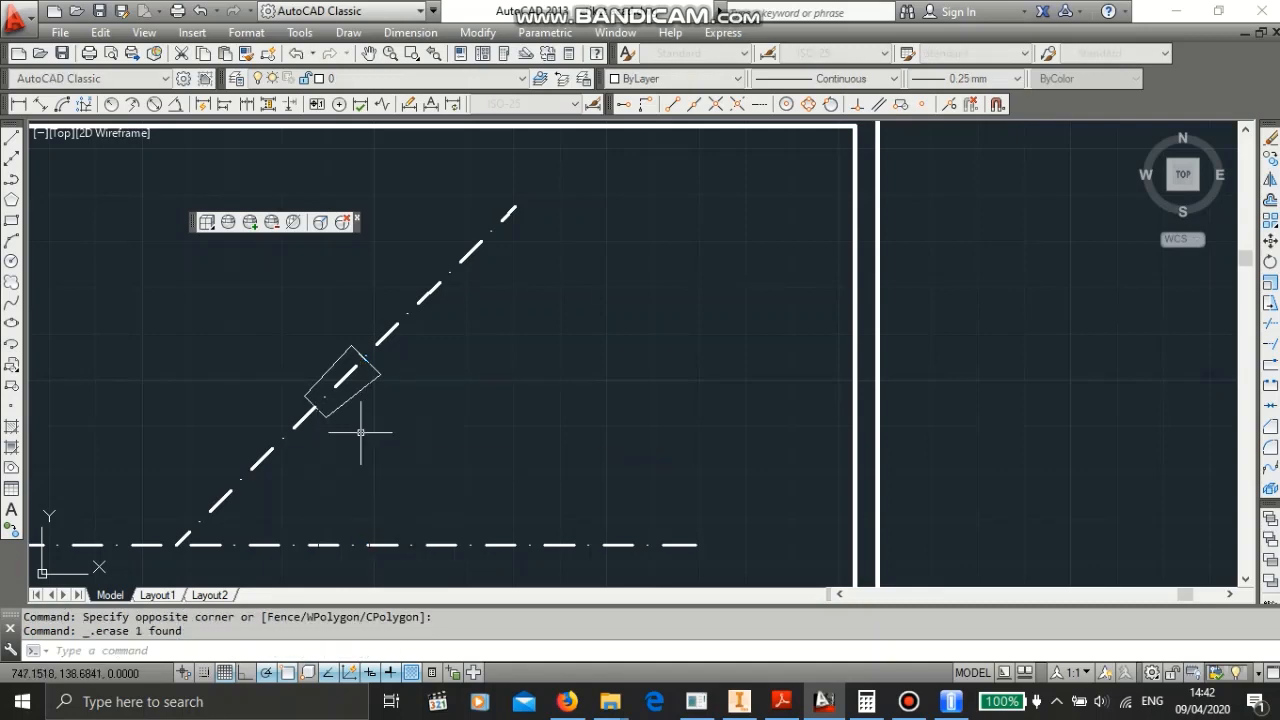
- Draw a vertical line from the outline's lower-left corner down to the centre line
{"action": "scroll", "coordinate": [352, 383], "scroll_direction": "down", "scroll_amount": 2}
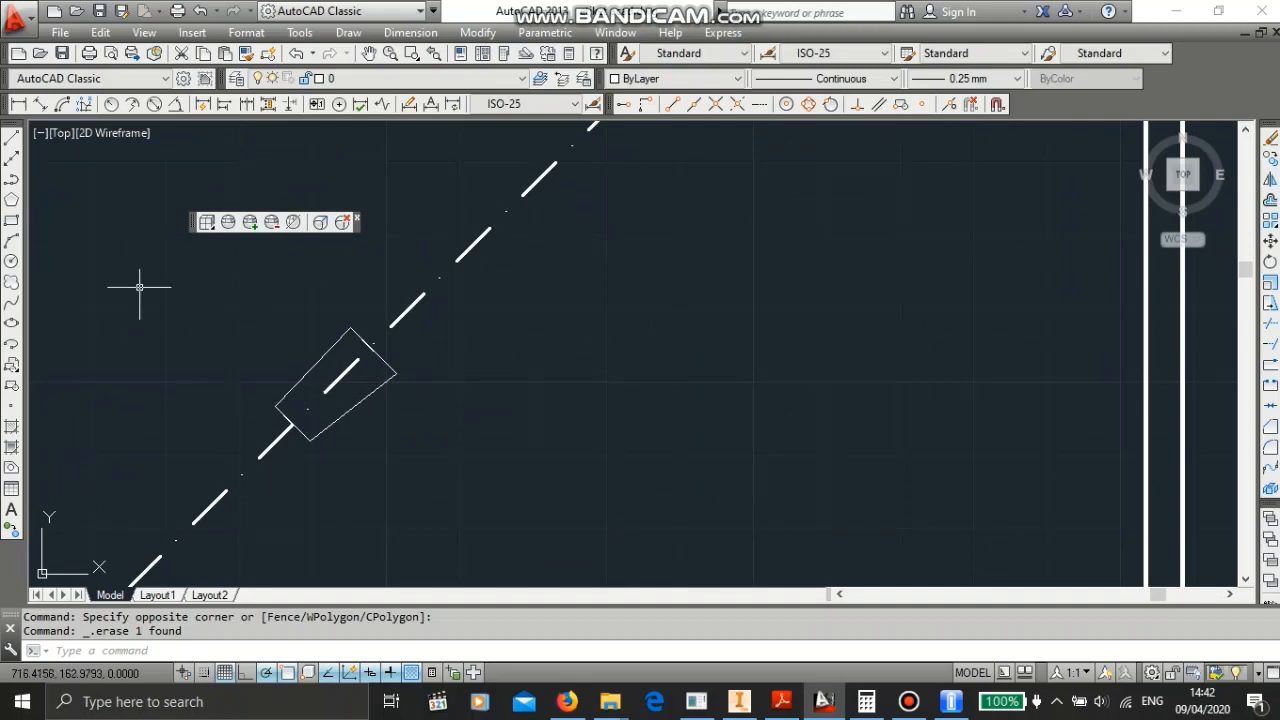
{"action": "left_click", "coordinate": [10, 148]}
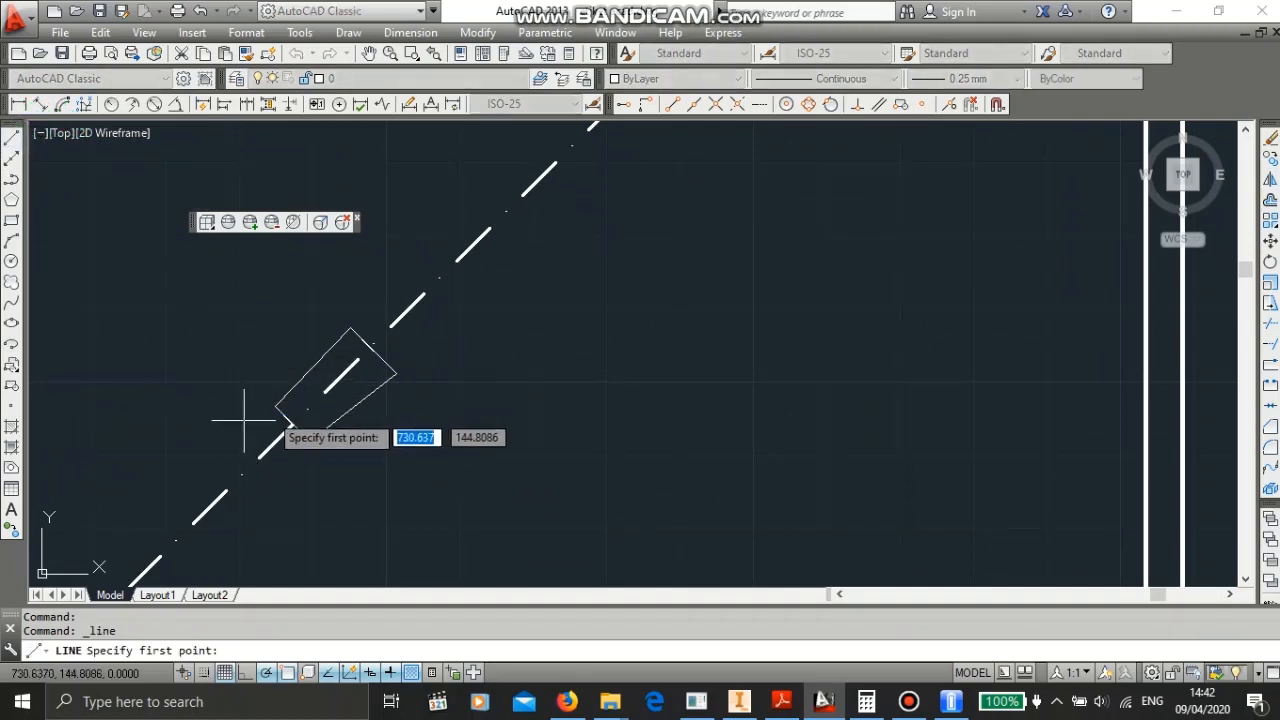
{"action": "left_click", "coordinate": [279, 408]}
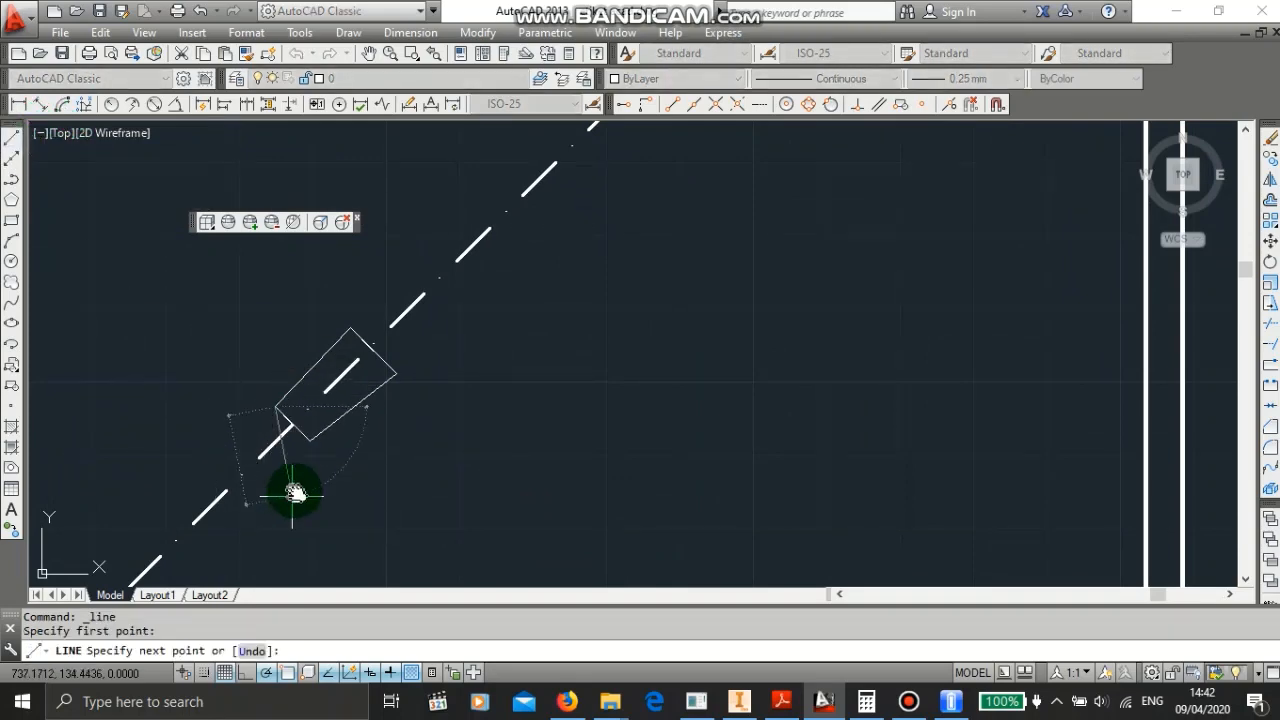
{"action": "middle_click_drag", "start_coordinate": [294, 486], "coordinate": [364, 234]}
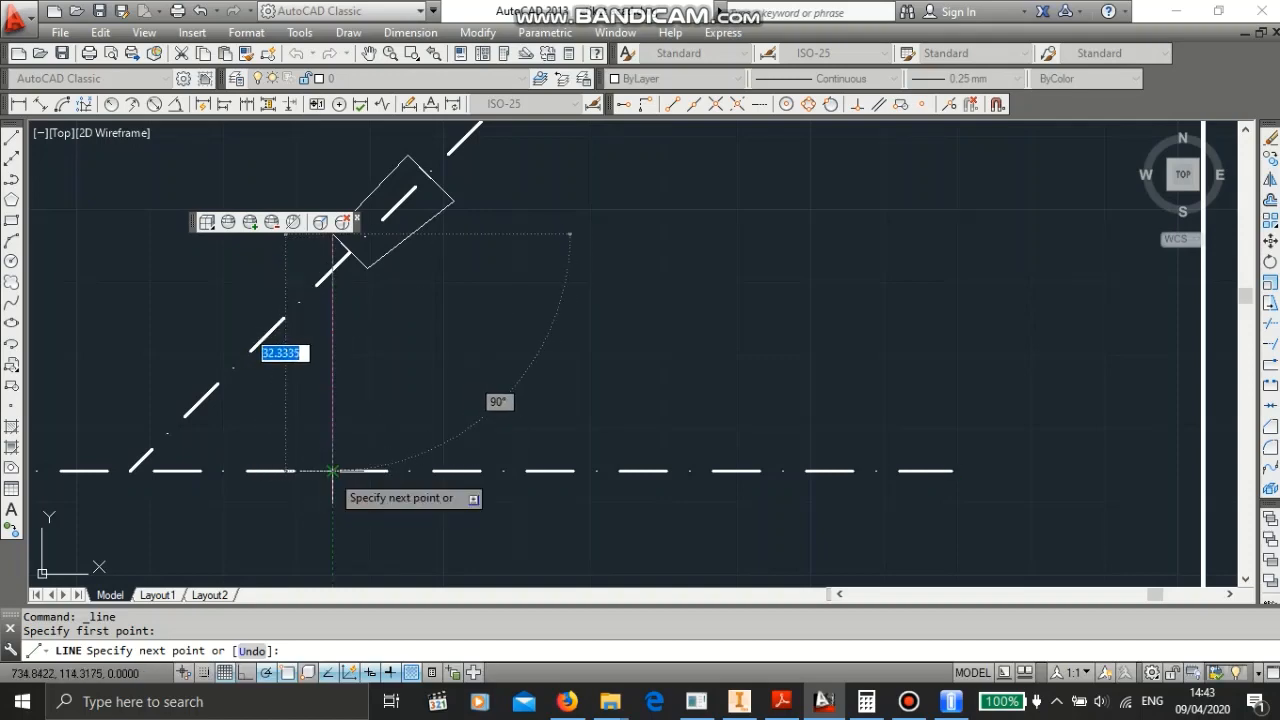
{"action": "left_click", "coordinate": [333, 470]}
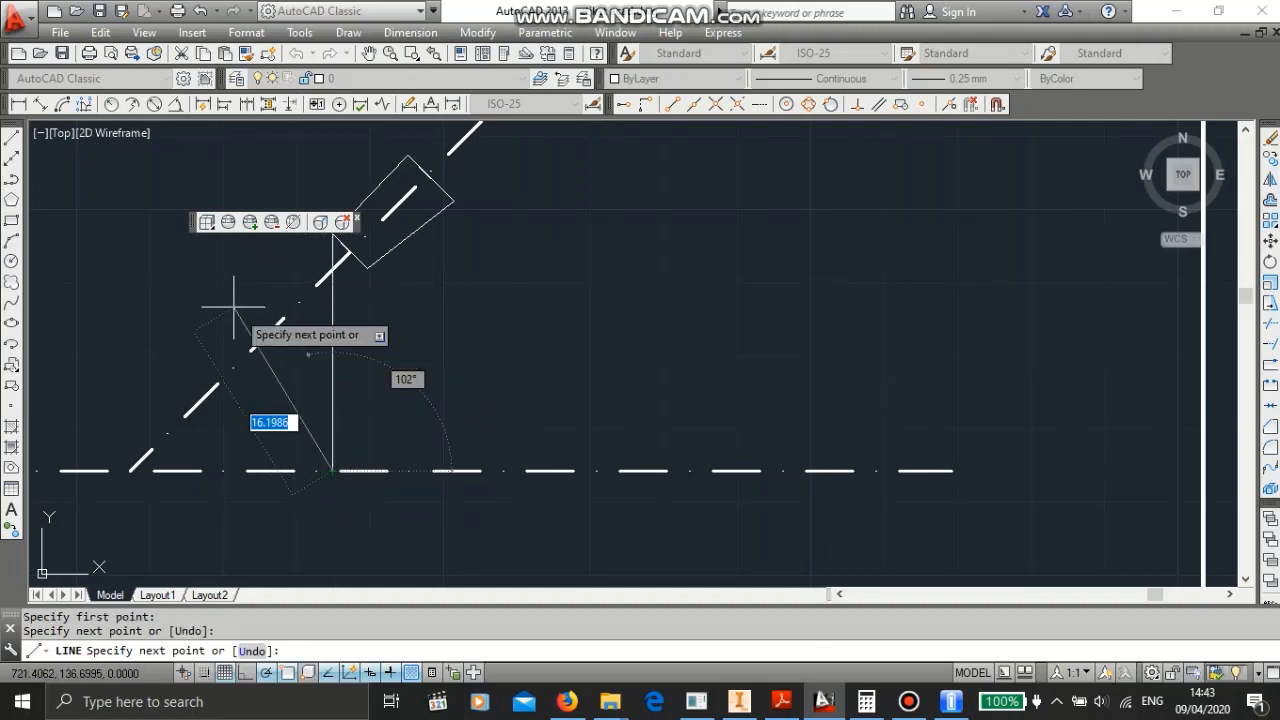
{"action": "key", "text": "Escape"}
- Draw a vertical line from the tooth outline's lower-right inner corner down to the centre line
{"action": "left_click", "coordinate": [12, 137]}
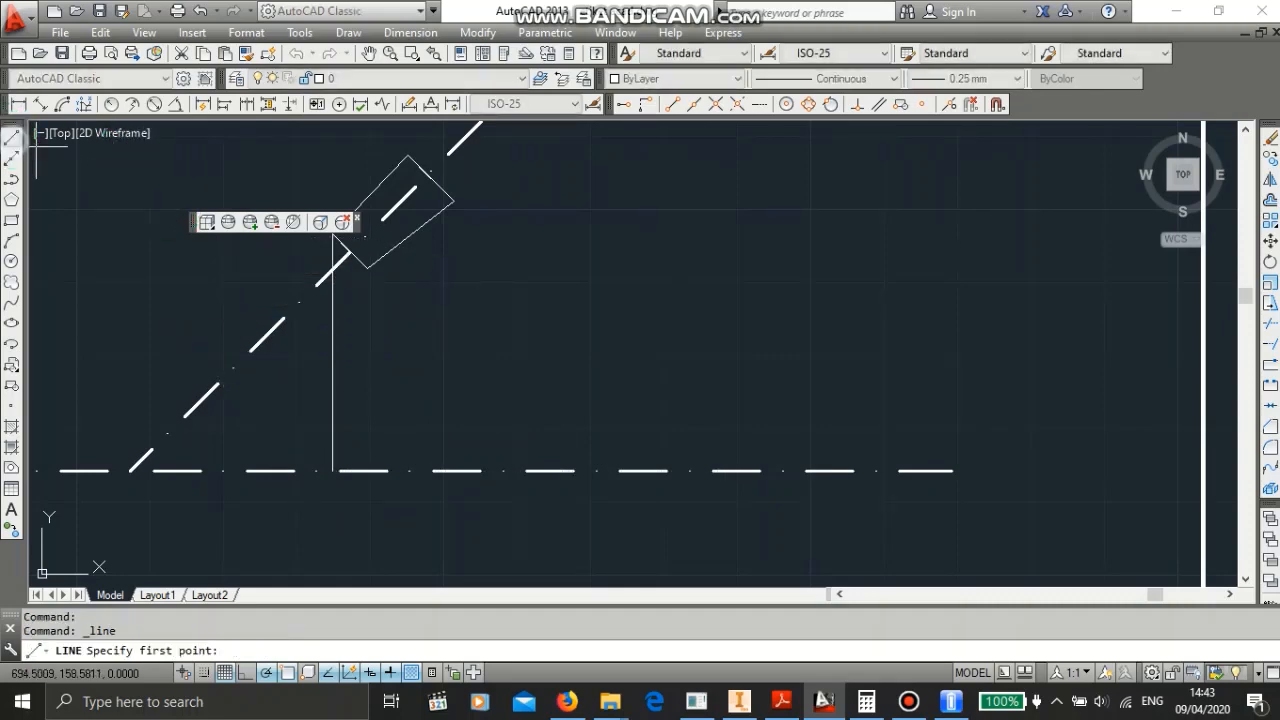
{"action": "left_click", "coordinate": [366, 267]}
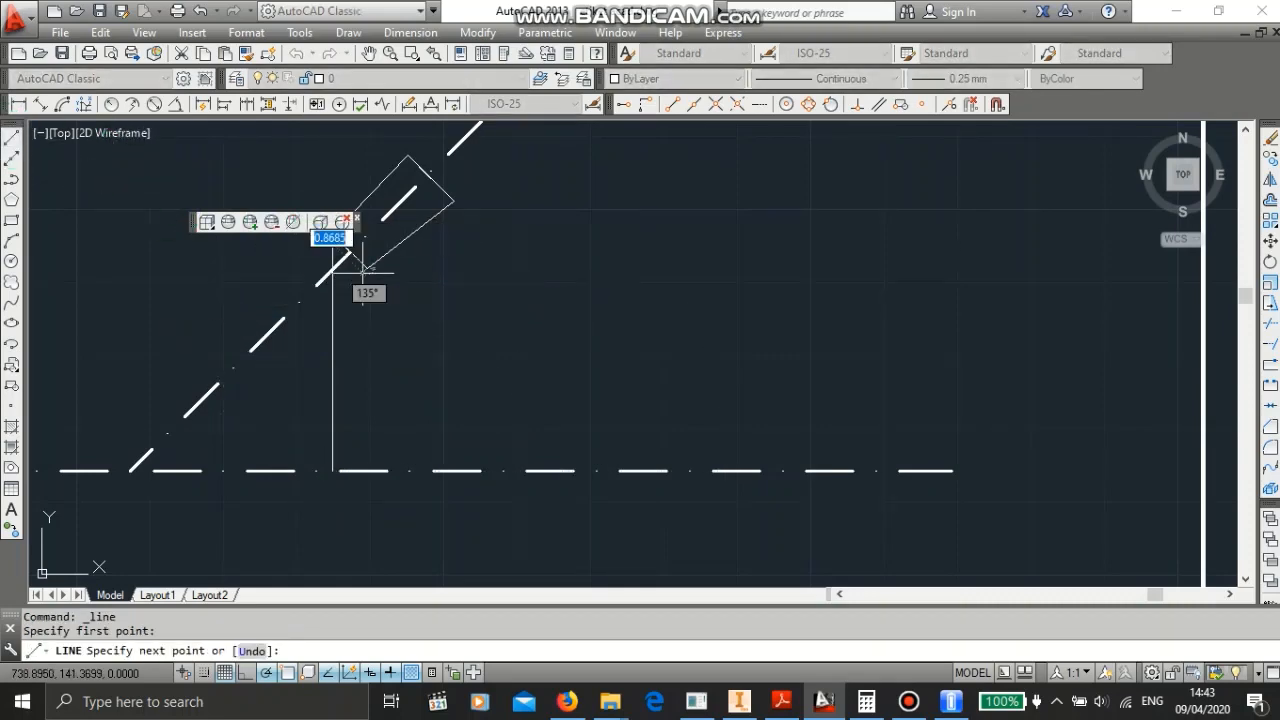
{"action": "left_click", "coordinate": [366, 470]}
{"action": "key", "text": "Escape"}
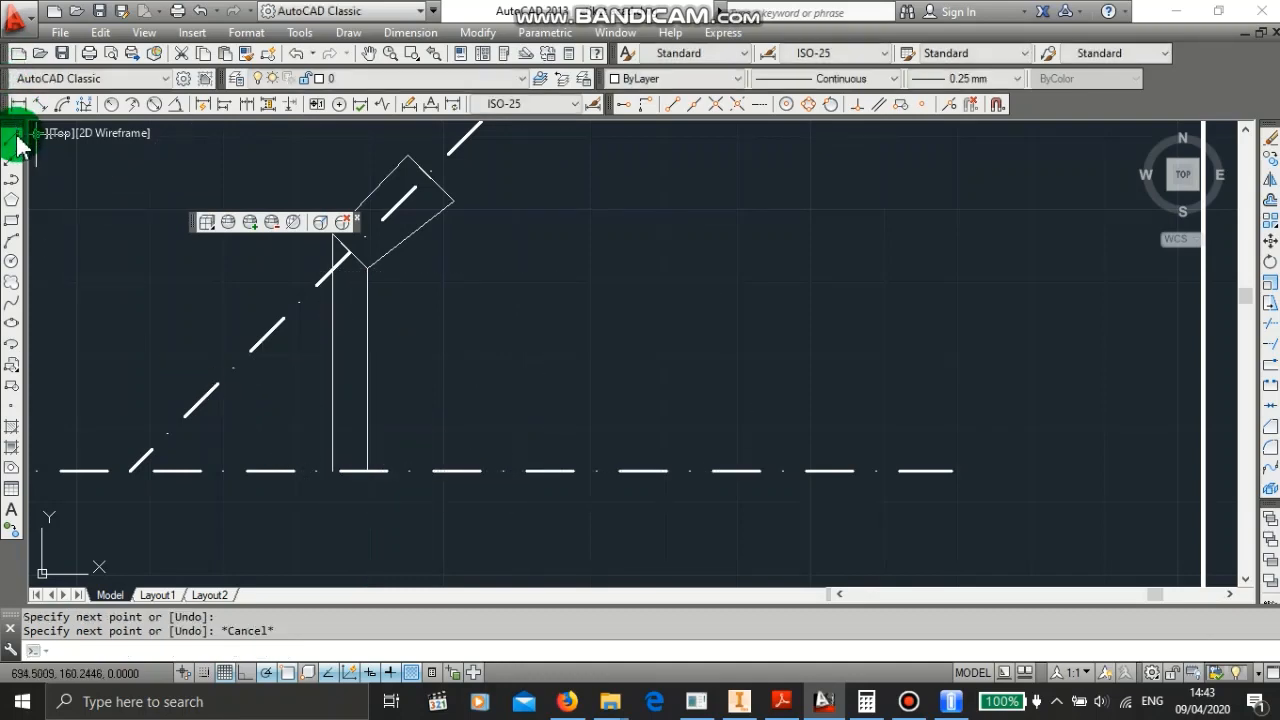
- Draw a vertical line from the outline's outer right corner straight down to the centre line
{"action": "left_click", "coordinate": [13, 138]}
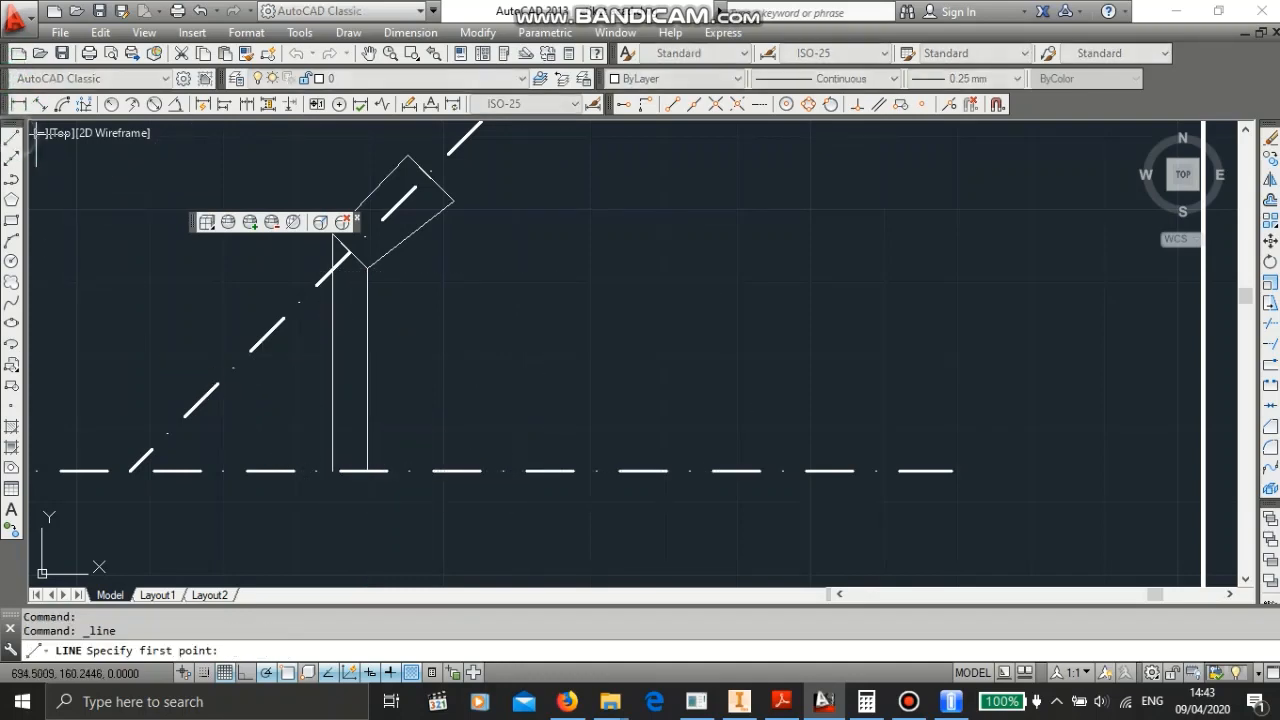
{"action": "left_click", "coordinate": [451, 201]}
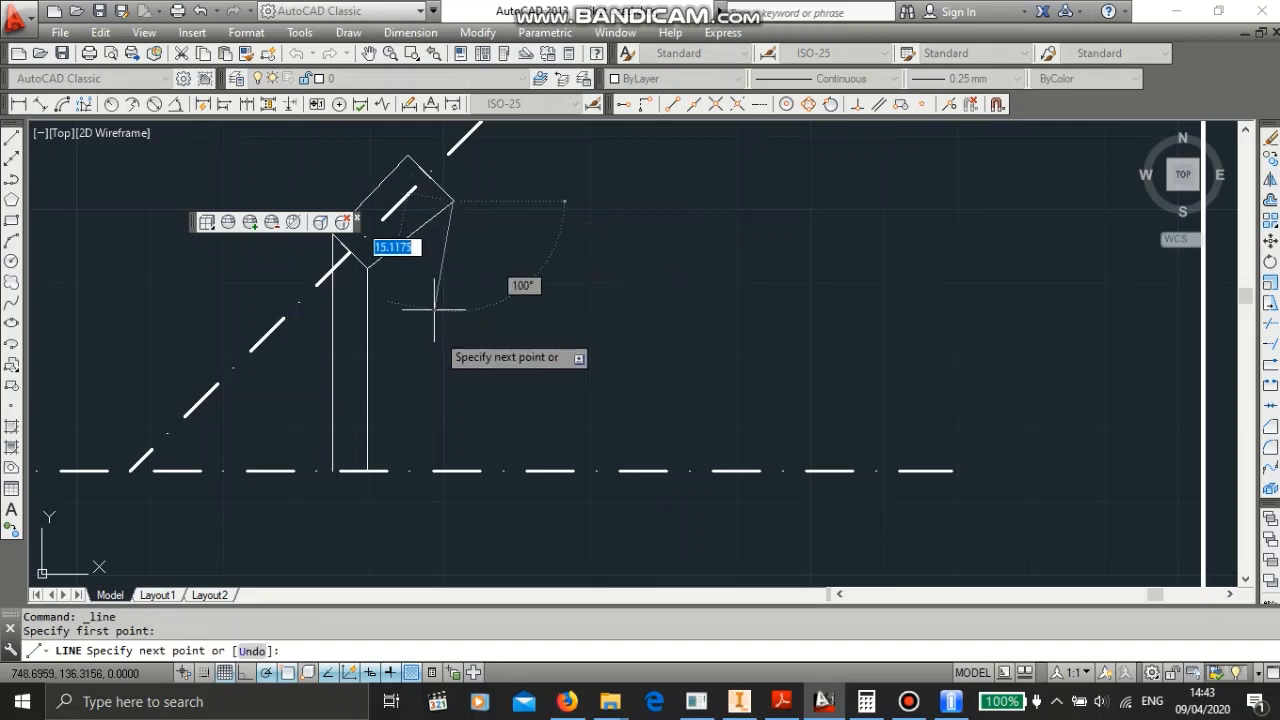
{"action": "left_click", "coordinate": [453, 470]}
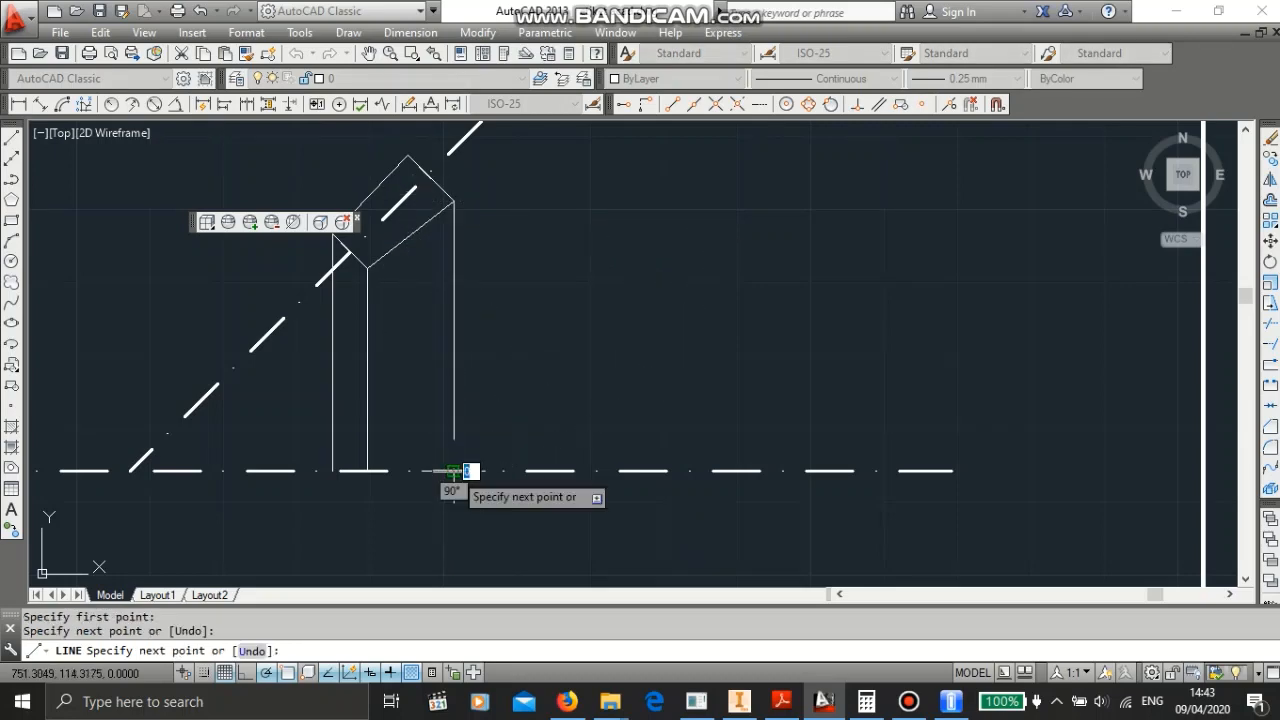
{"action": "key", "text": "Escape"}
- Select the tooth outline and its vertical lines and set their lineweight to 0.50 mm
{"action": "scroll", "coordinate": [557, 297], "scroll_direction": "up", "scroll_amount": 1}
{"action": "scroll", "coordinate": [494, 258], "scroll_direction": "down", "scroll_amount": 2}
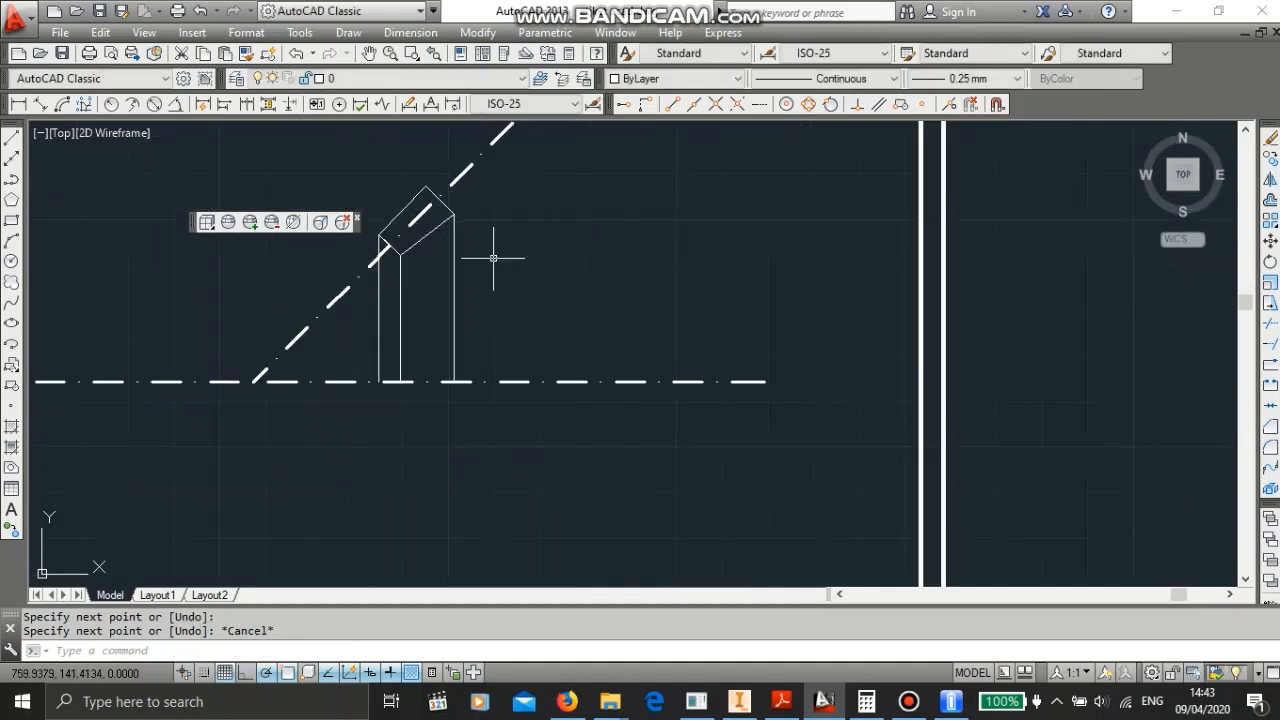
{"action": "scroll", "coordinate": [488, 255], "scroll_direction": "up", "scroll_amount": 1}
{"action": "mouse_move", "coordinate": [496, 267]}
{"action": "middle_mouse_down"}
{"action": "mouse_move", "coordinate": [586, 349]}
{"action": "mouse_move", "coordinate": [604, 285]}
{"action": "middle_mouse_up"}
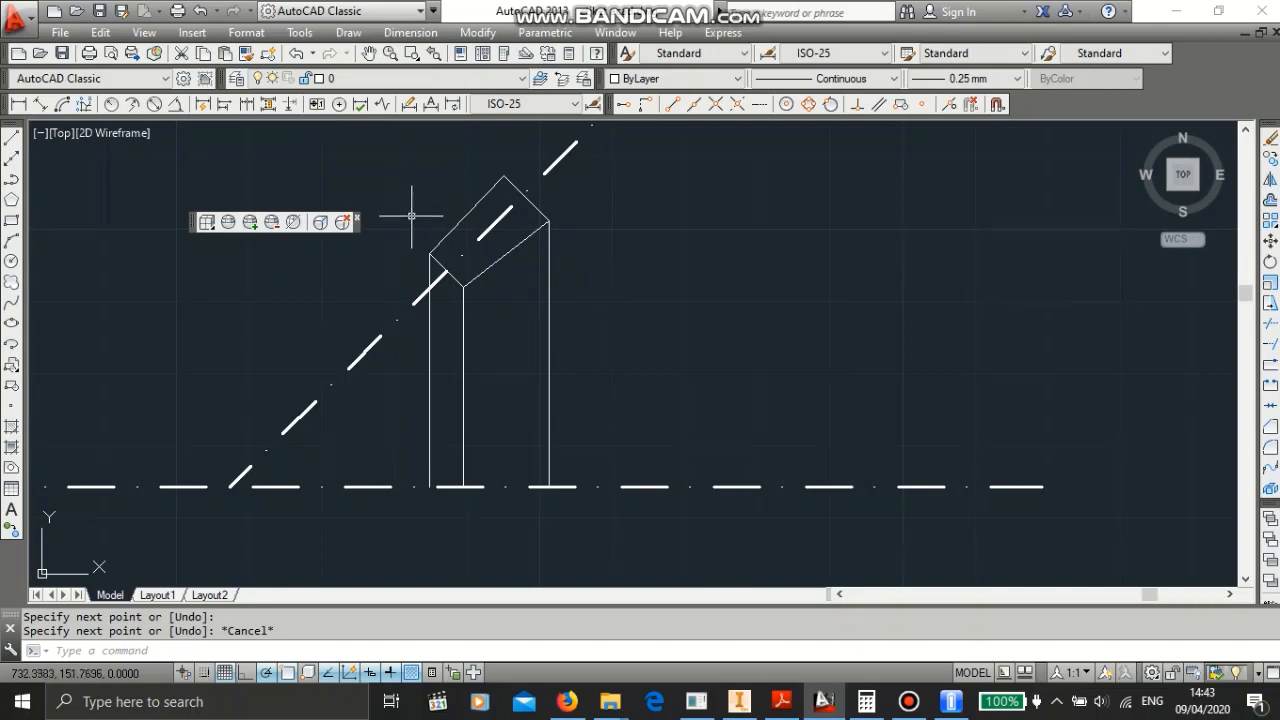
{"action": "left_click", "coordinate": [352, 144]}
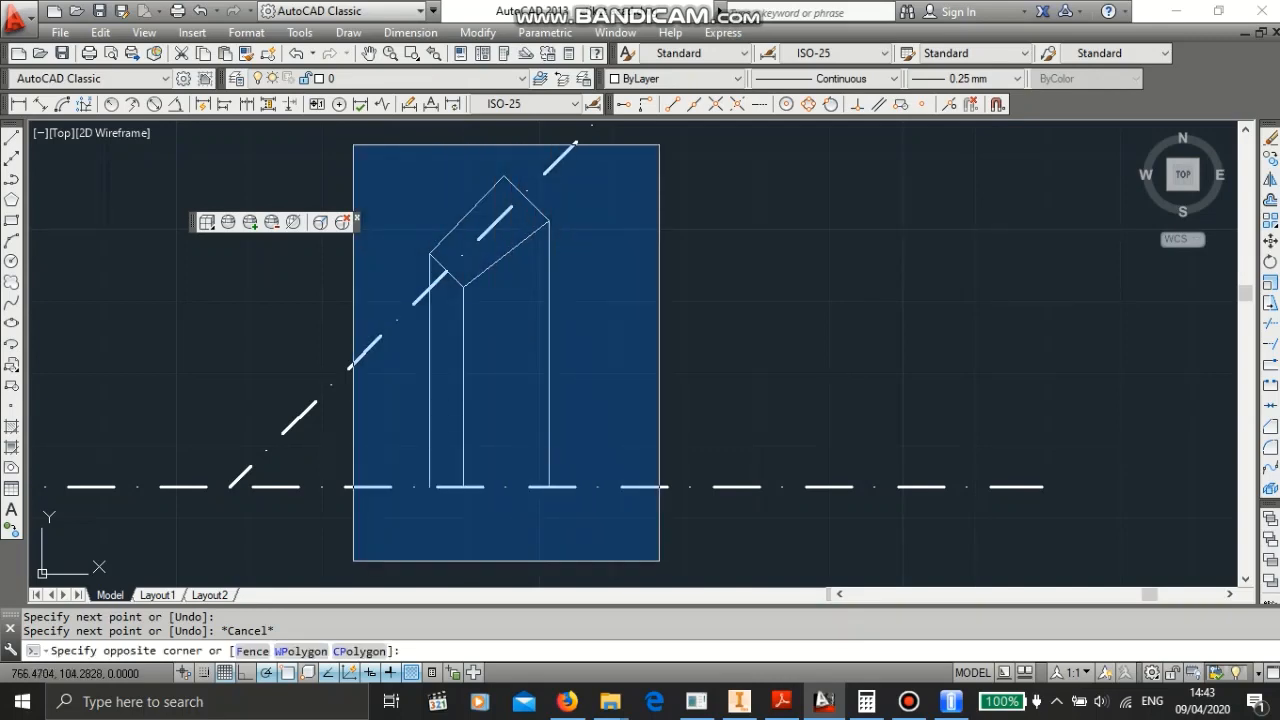
{"action": "left_click", "coordinate": [688, 586]}
{"action": "left_click", "coordinate": [997, 80]}
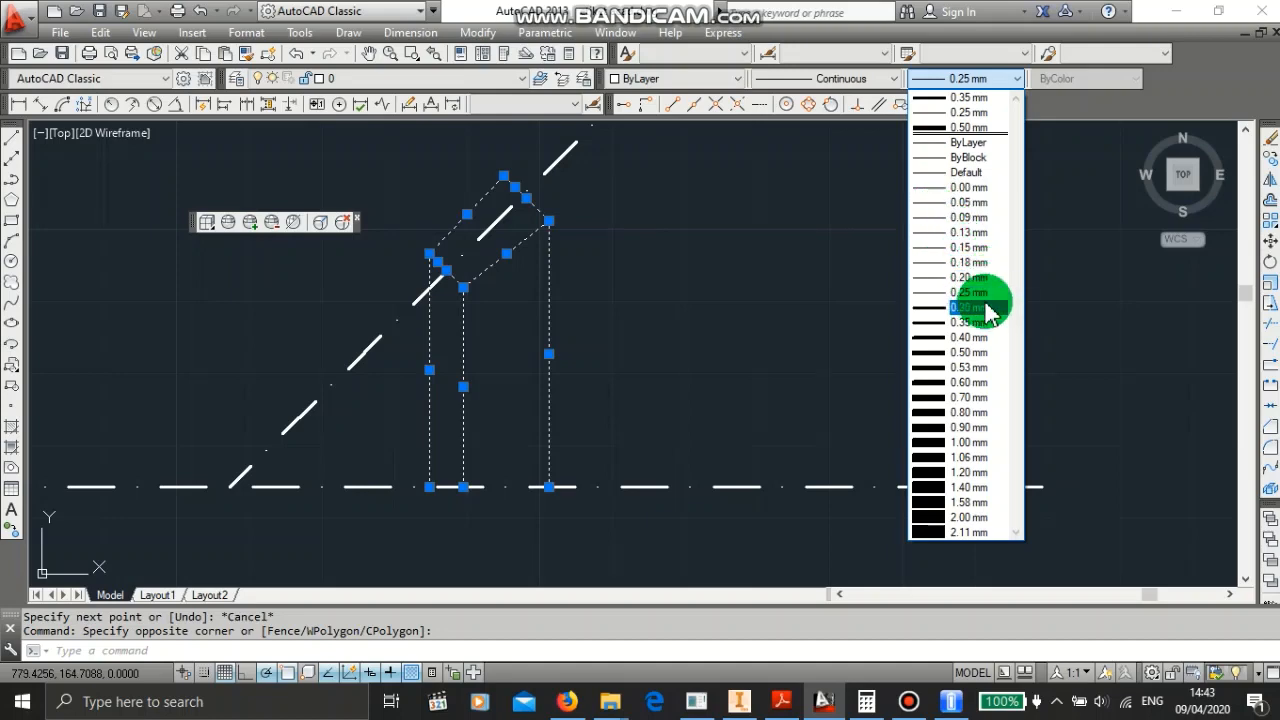
{"action": "left_click", "coordinate": [972, 352]}
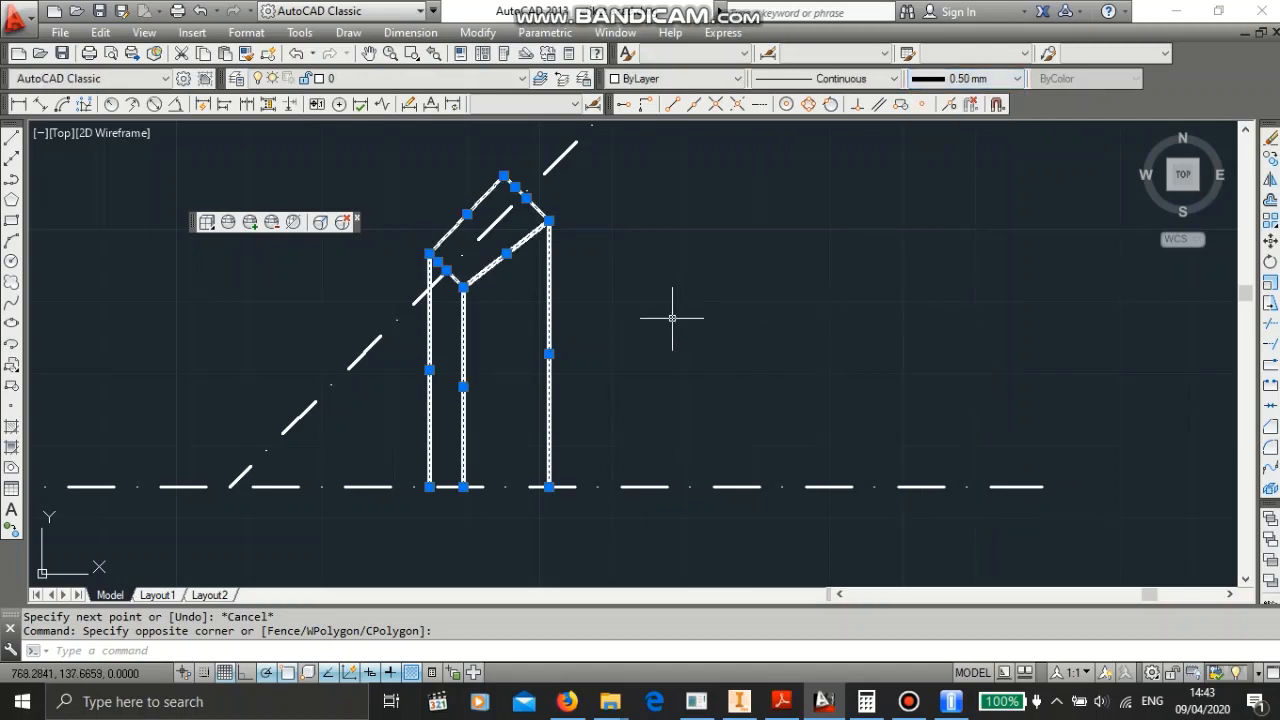
{"action": "key", "text": "Escape"}
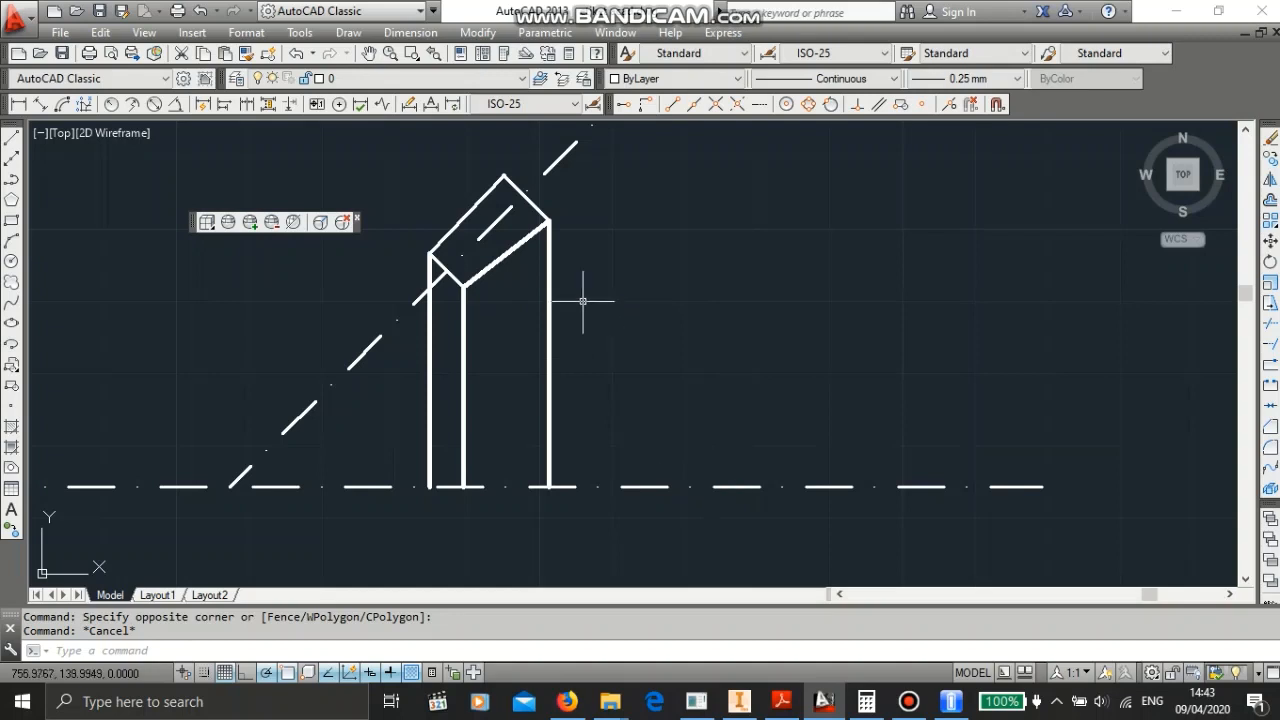
- Inspect the hub dimensions in the reference bevel gear drawing in Inventor
{"action": "scroll", "coordinate": [553, 288], "scroll_direction": "down", "scroll_amount": 2}
{"action": "scroll", "coordinate": [551, 286], "scroll_direction": "up", "scroll_amount": 4}
{"action": "scroll", "coordinate": [553, 290], "scroll_direction": "down", "scroll_amount": 2}
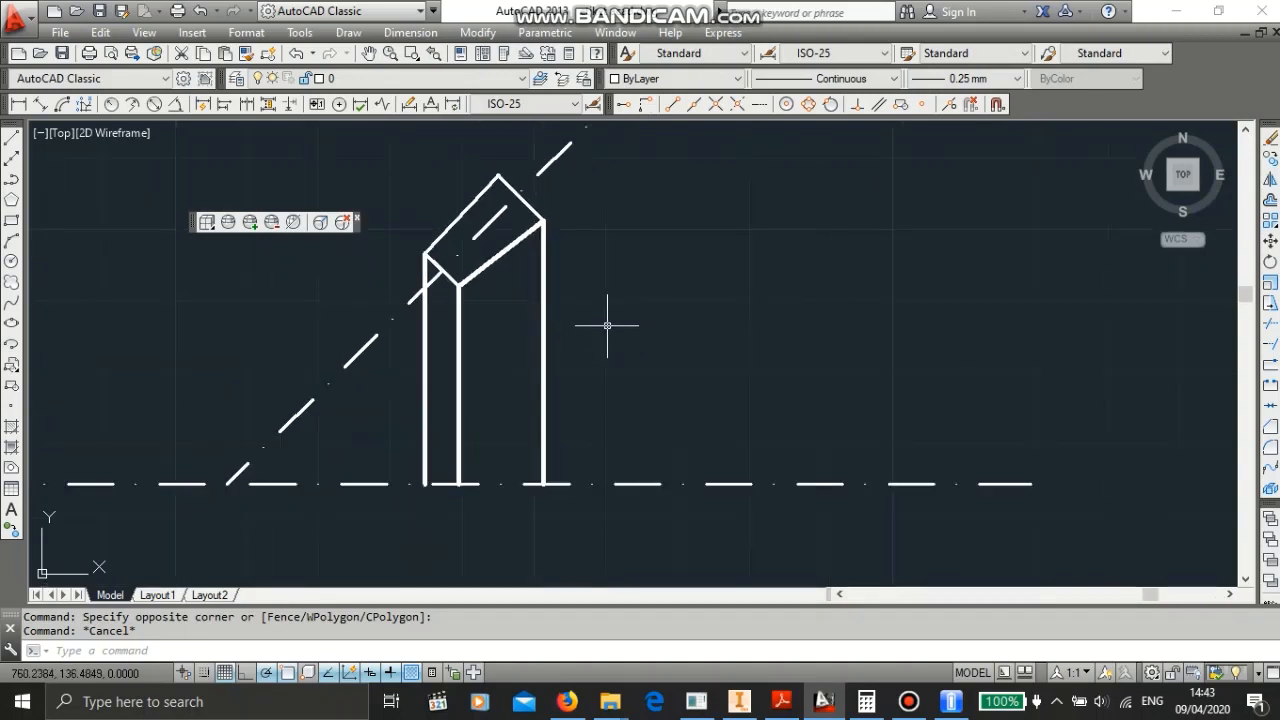
{"action": "mouse_move", "coordinate": [906, 698]}
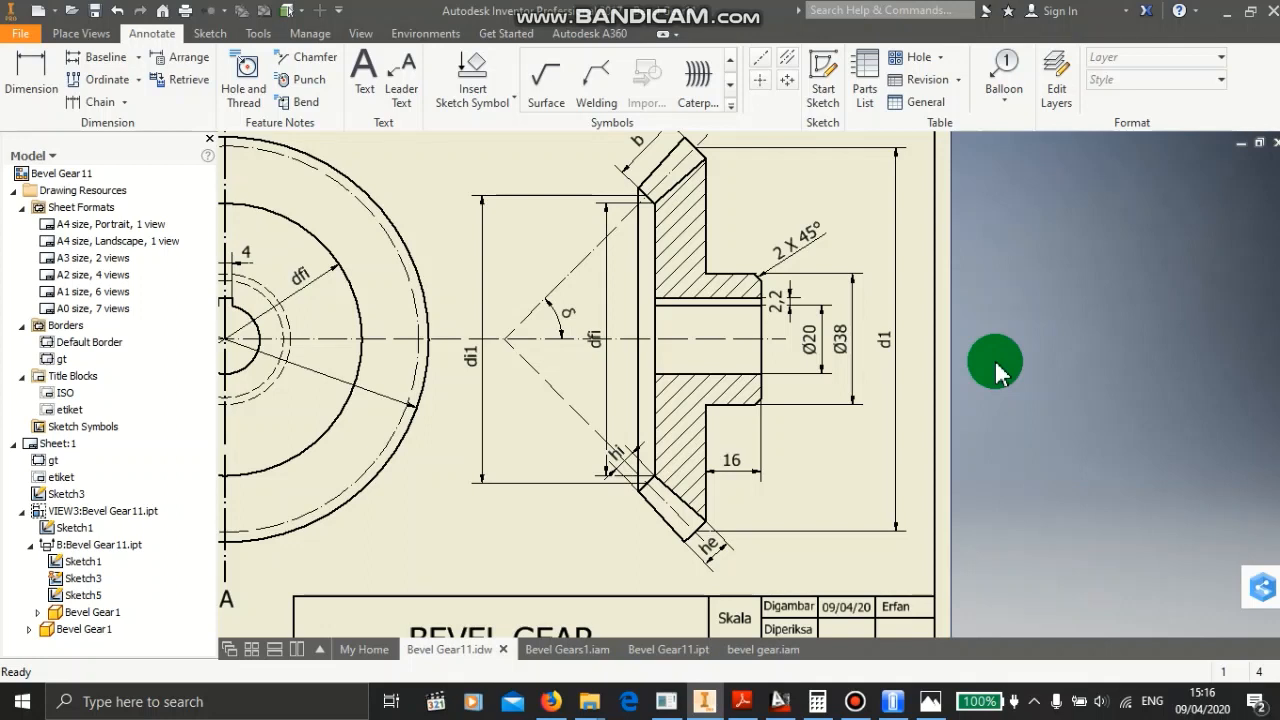
{"action": "left_click", "coordinate": [737, 471]}
{"action": "left_click_drag", "start_coordinate": [737, 471], "coordinate": [752, 418]}
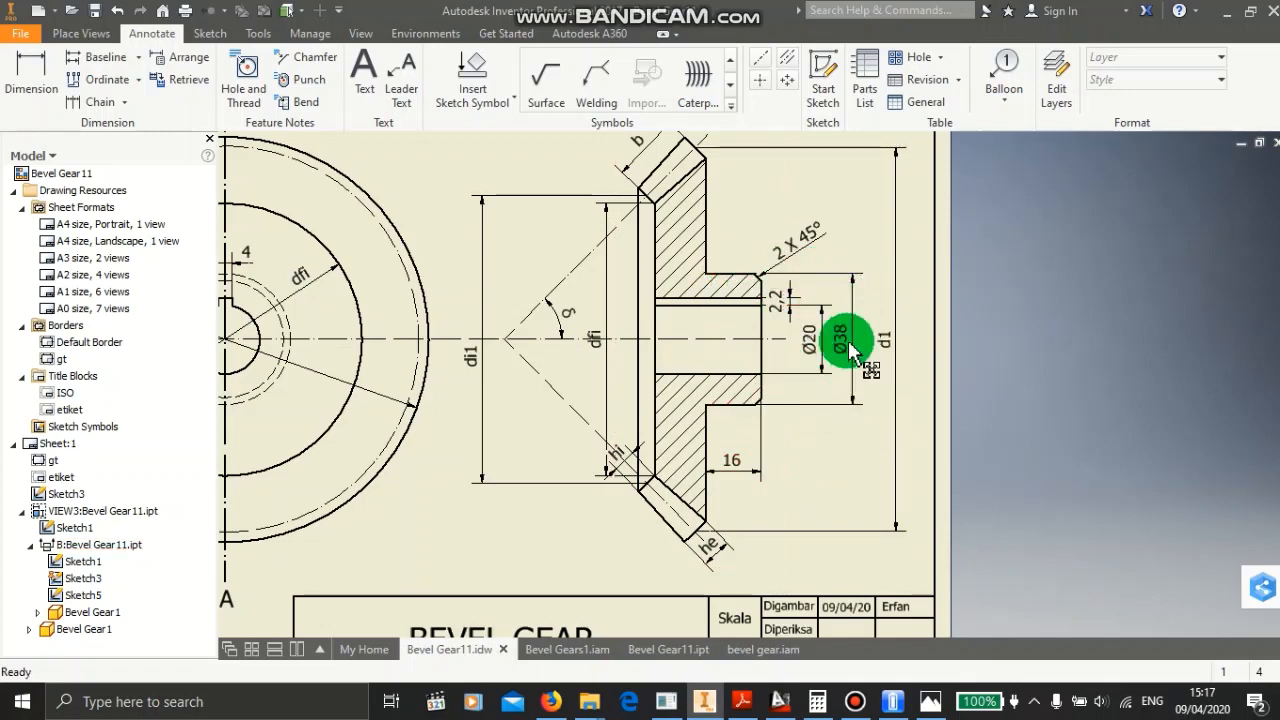
{"action": "left_click", "coordinate": [740, 335]}
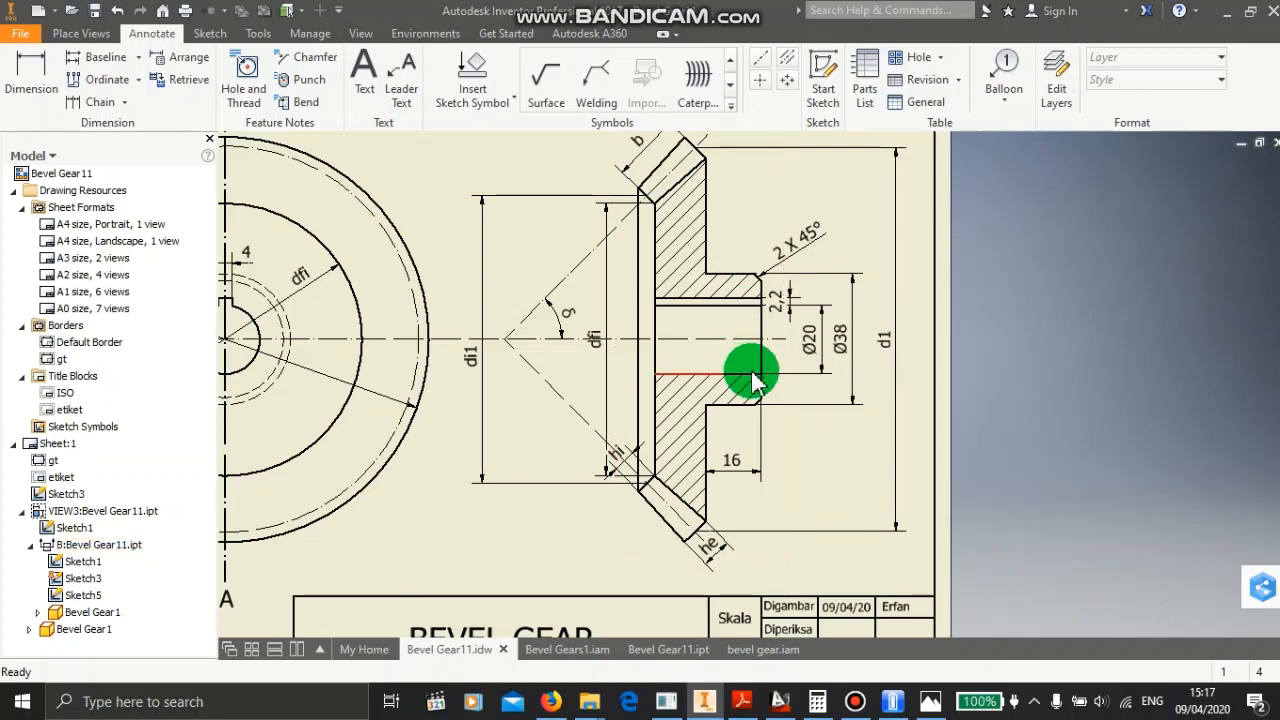
{"action": "left_click", "coordinate": [789, 302]}
{"action": "mouse_move", "coordinate": [757, 316]}
{"action": "left_mouse_down"}
{"action": "mouse_move", "coordinate": [758, 295]}
{"action": "mouse_move", "coordinate": [787, 296]}
{"action": "left_mouse_up"}
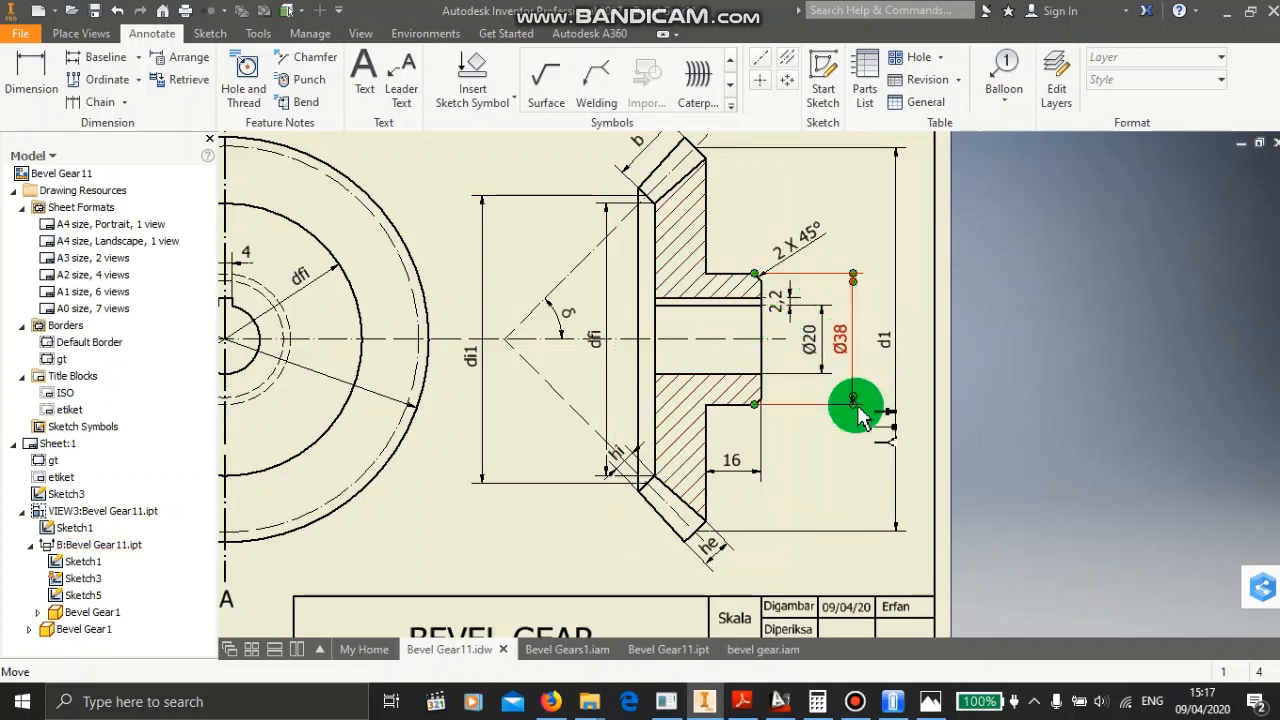
{"action": "mouse_move", "coordinate": [855, 697]}
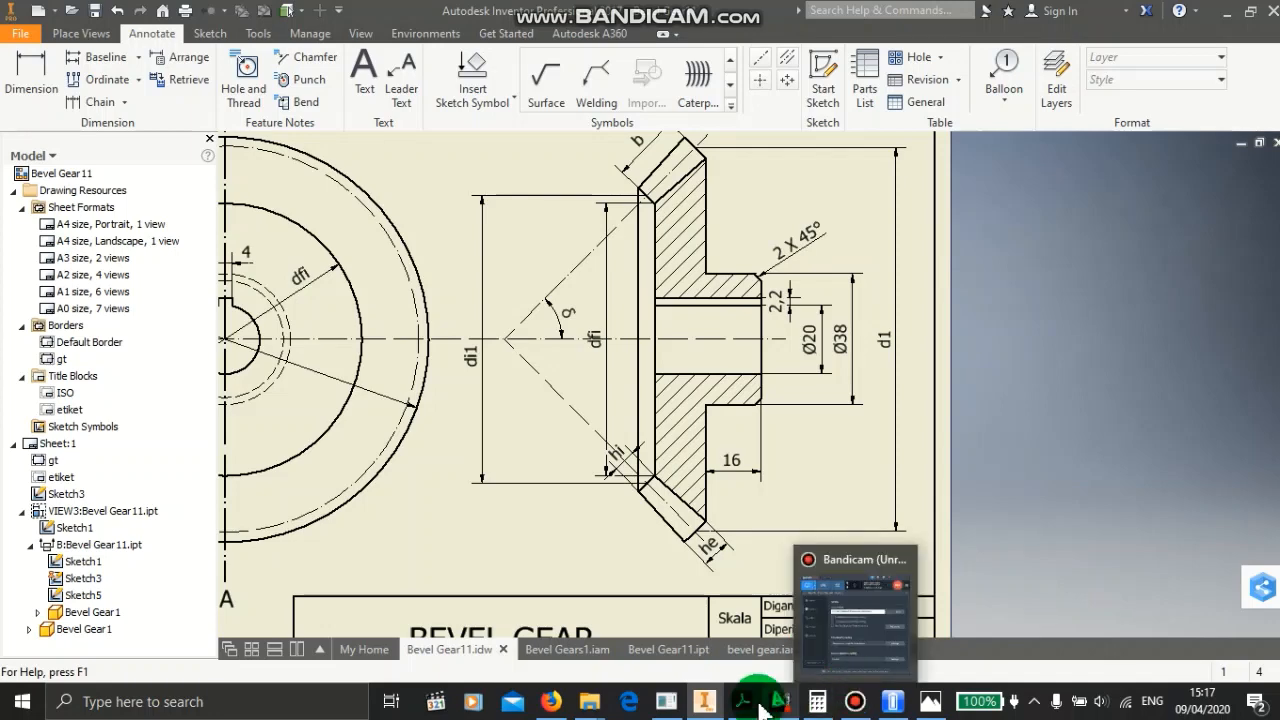
- Draw a vertical line from the right end of the top hub line down to the centre line
{"action": "left_click", "coordinate": [780, 701]}
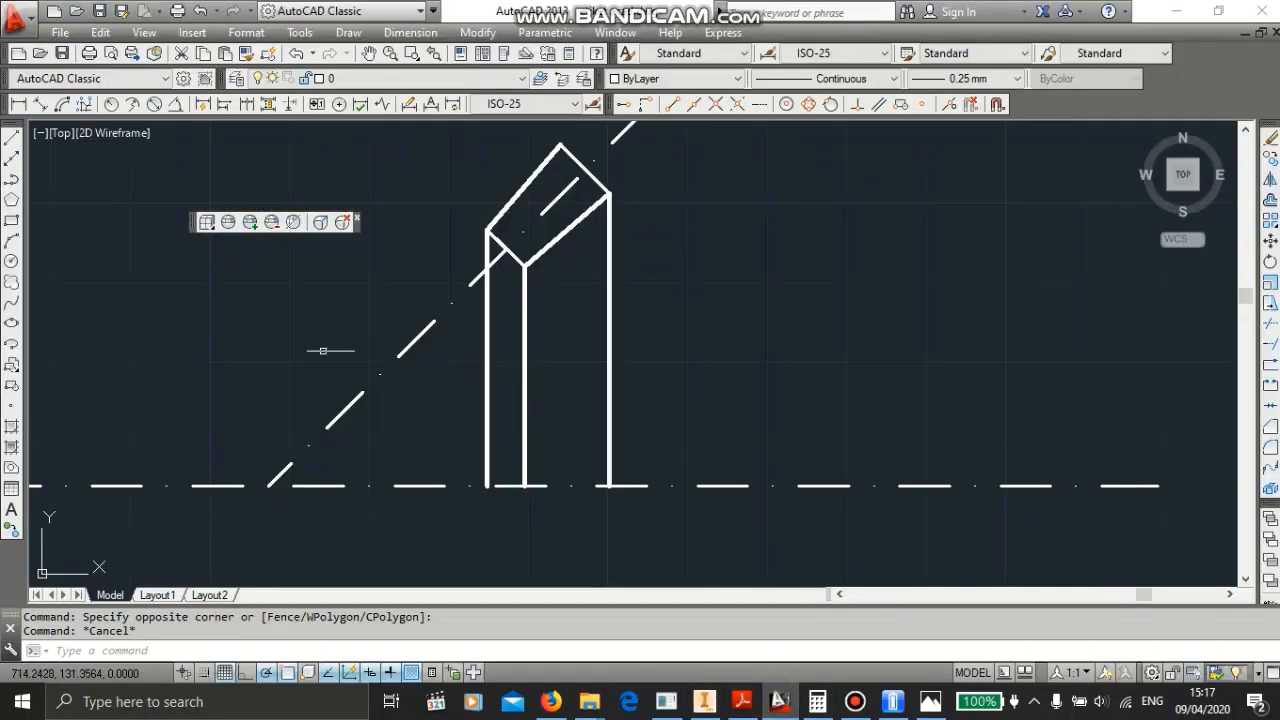
{"action": "left_click", "coordinate": [11, 136]}
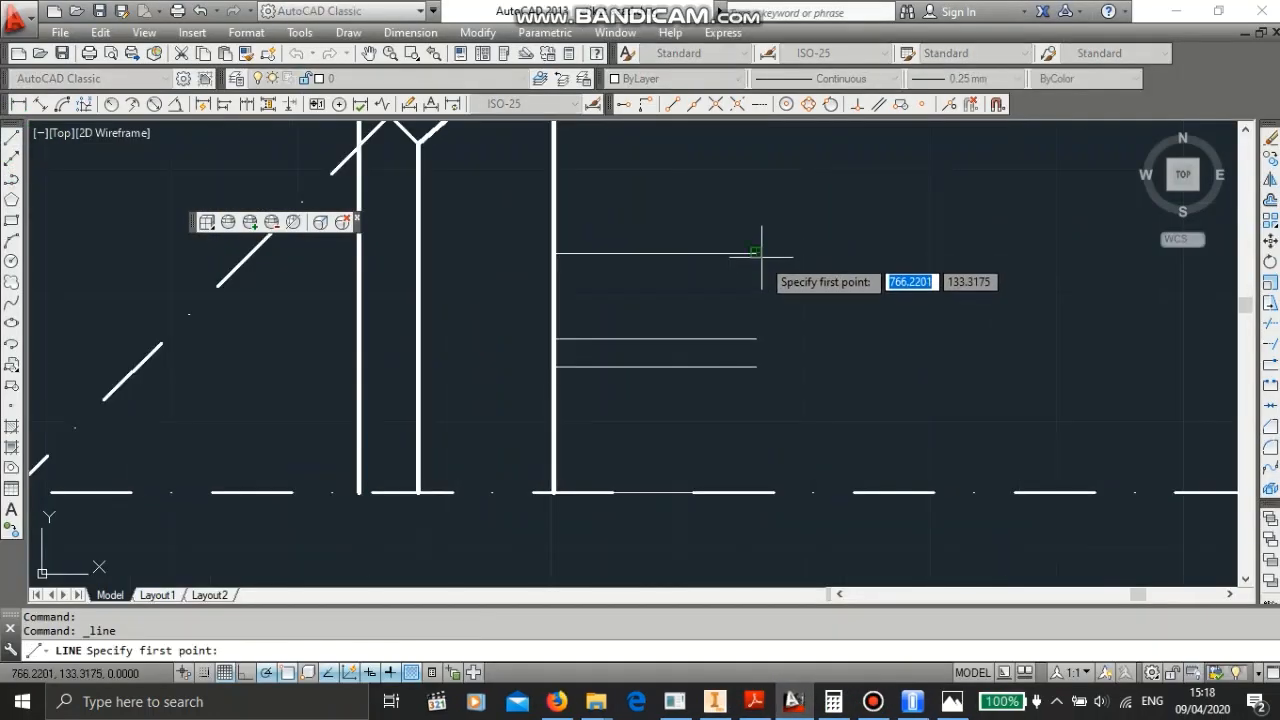
{"action": "left_click", "coordinate": [757, 253]}
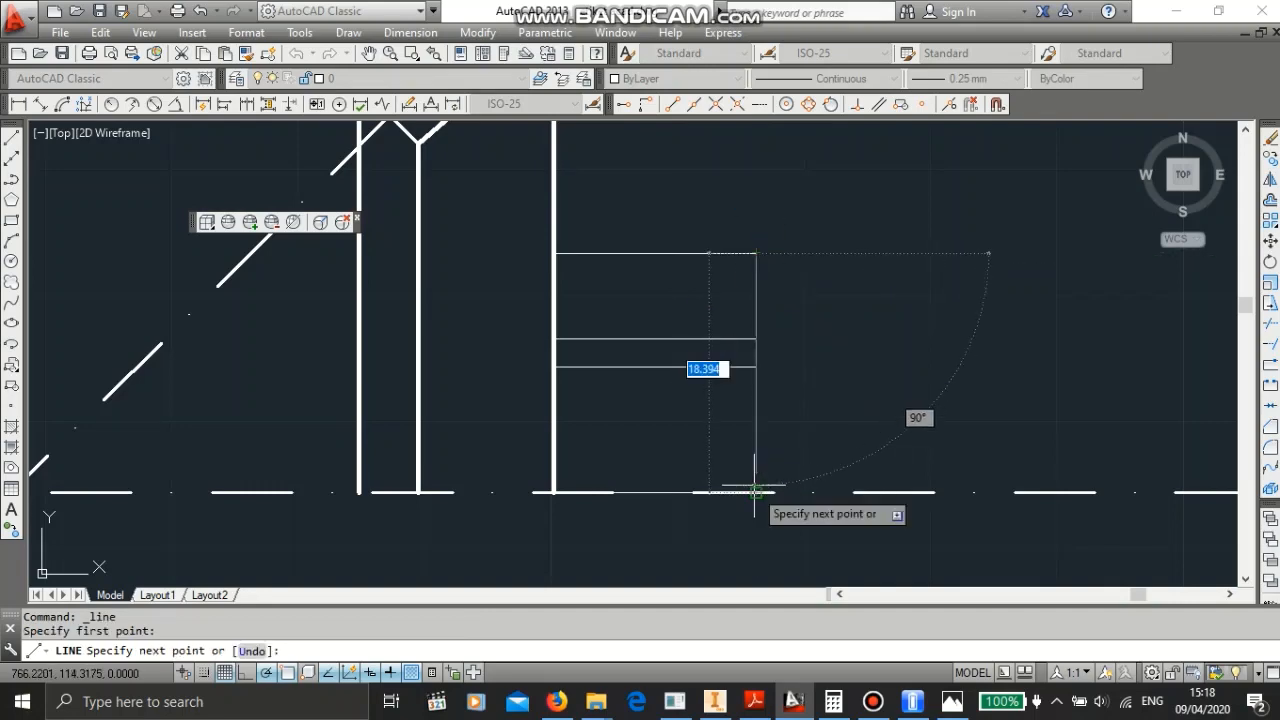
{"action": "left_click", "coordinate": [755, 490]}
{"action": "key", "text": "Escape"}
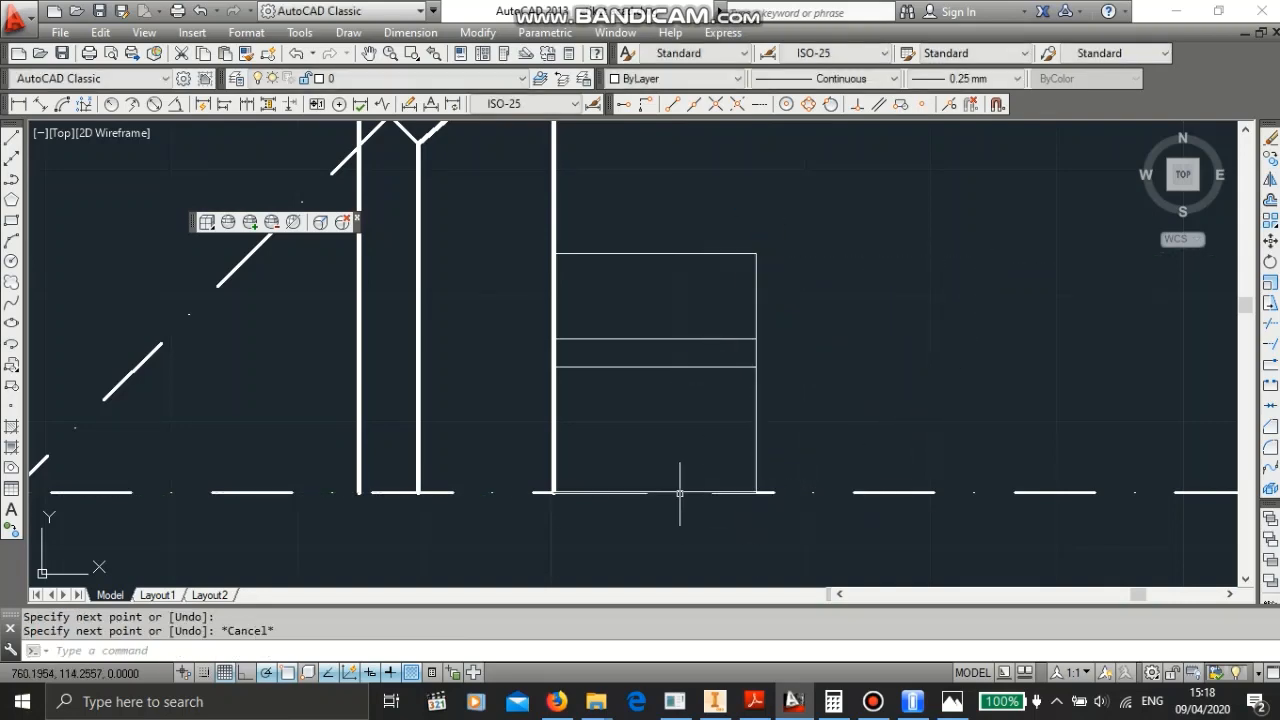
- Erase the short line lying on the centre line beneath the hub
{"action": "left_click", "coordinate": [680, 490]}
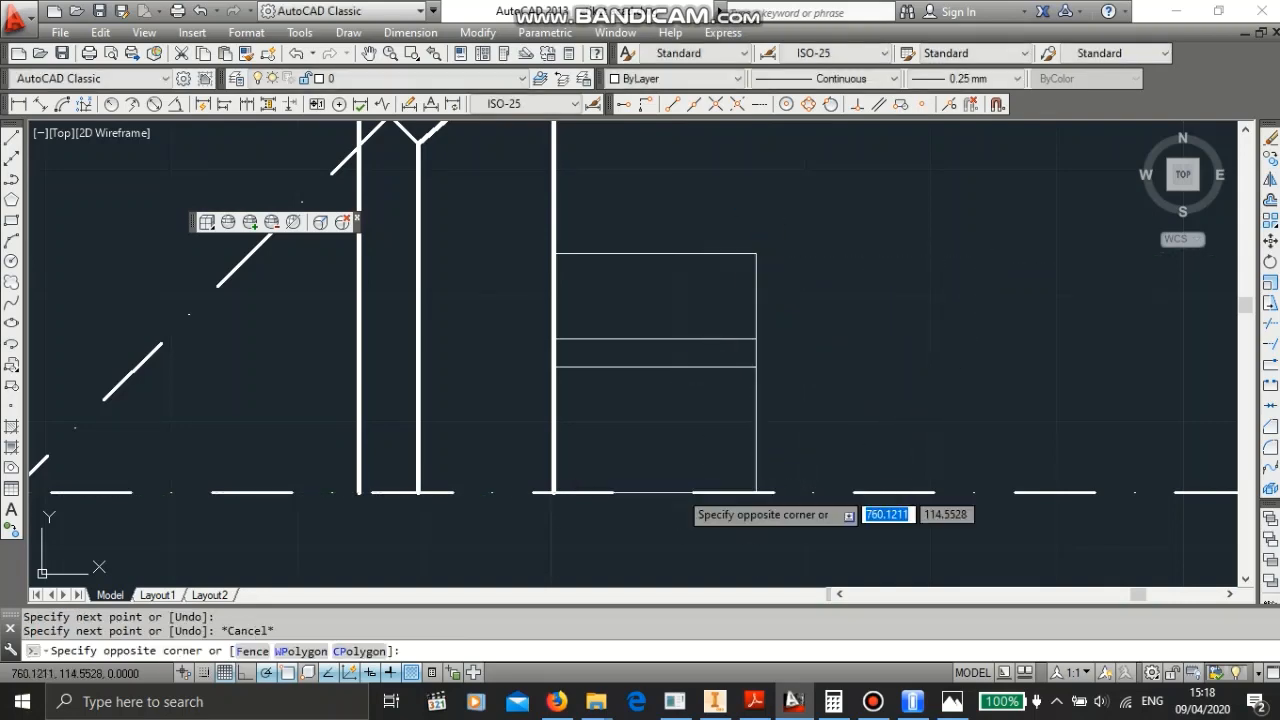
{"action": "left_click", "coordinate": [678, 491]}
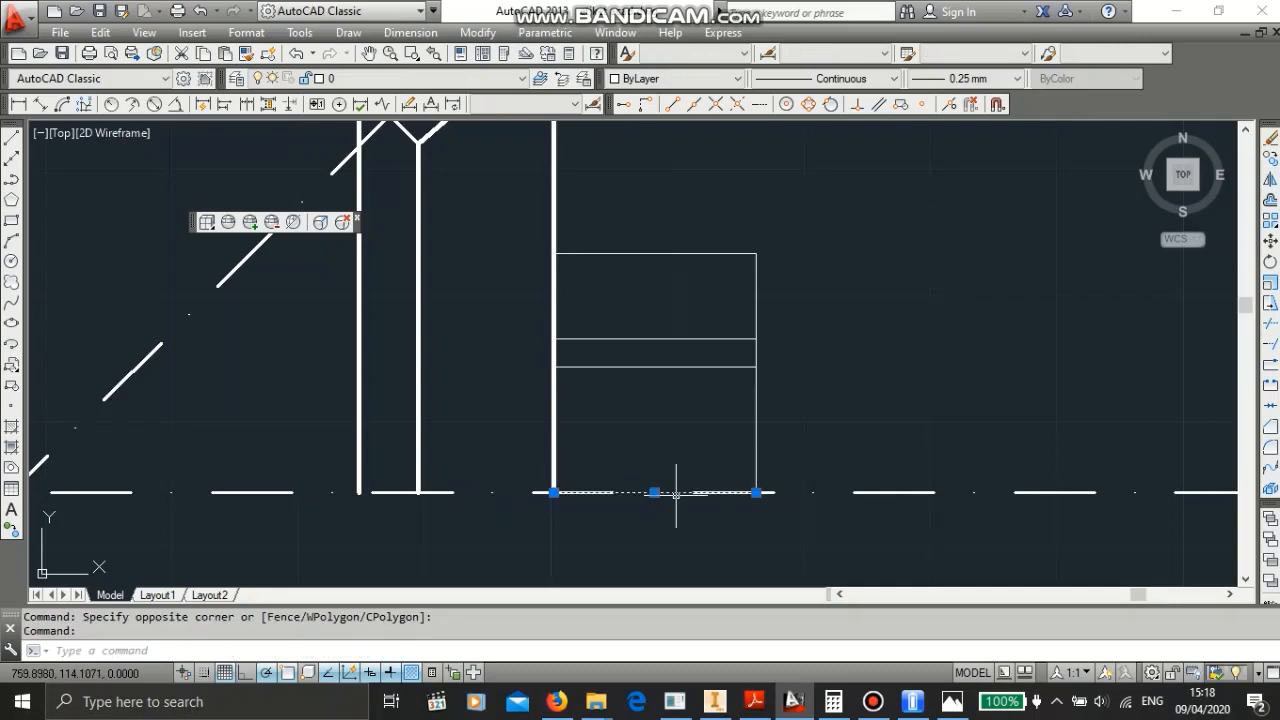
{"action": "key", "text": "Delete"}
- Stretch the top hub line's left end to the inner vertical line of the tooth
{"action": "left_click", "coordinate": [254, 229]}
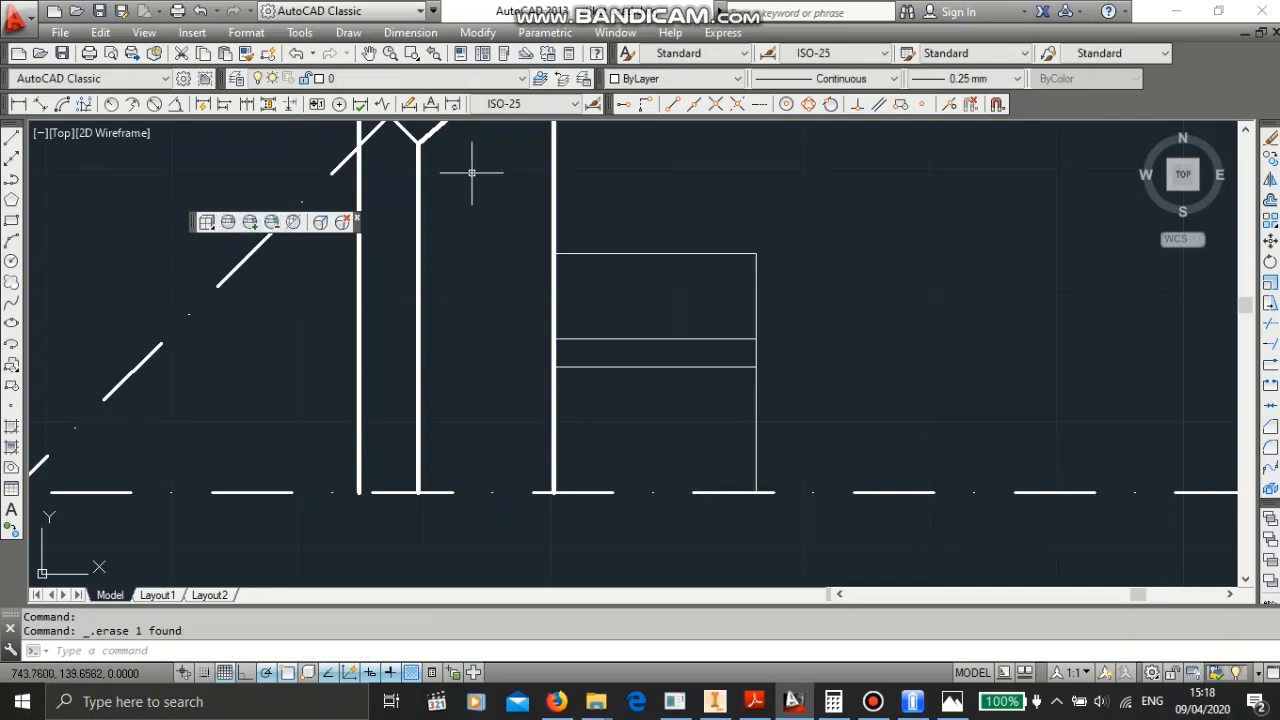
{"action": "left_click", "coordinate": [653, 253]}
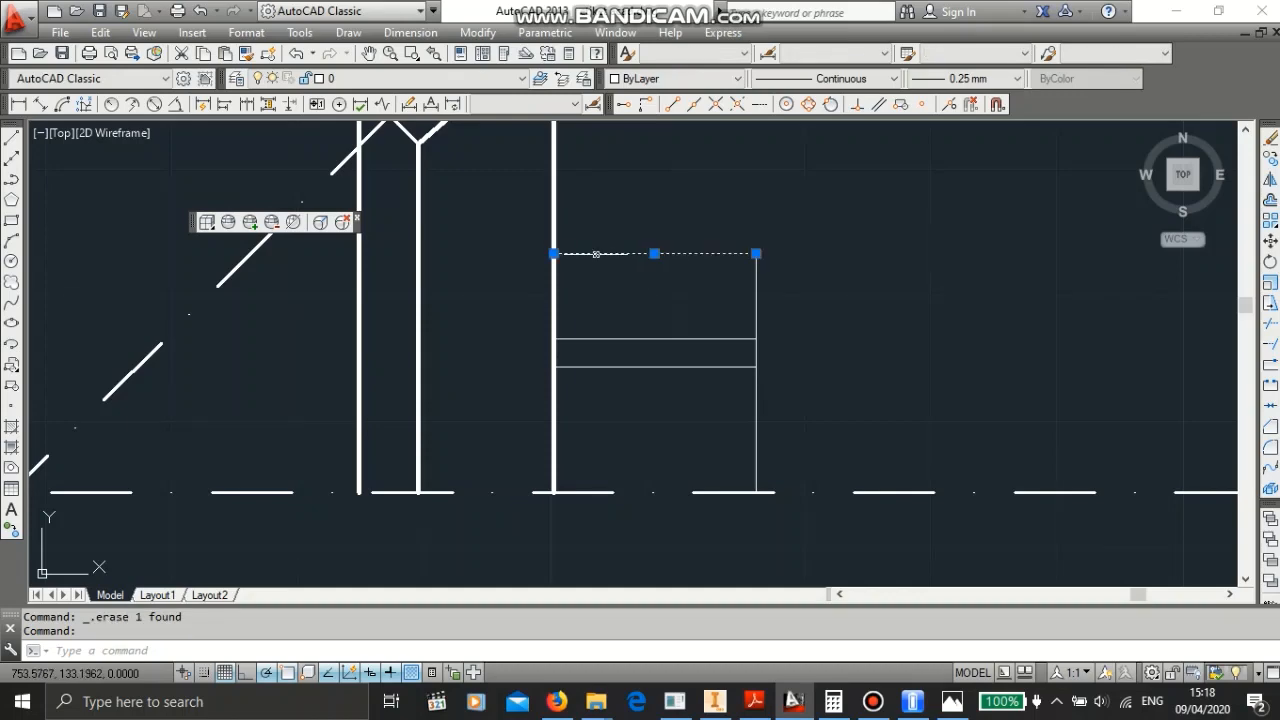
{"action": "left_click", "coordinate": [553, 253]}
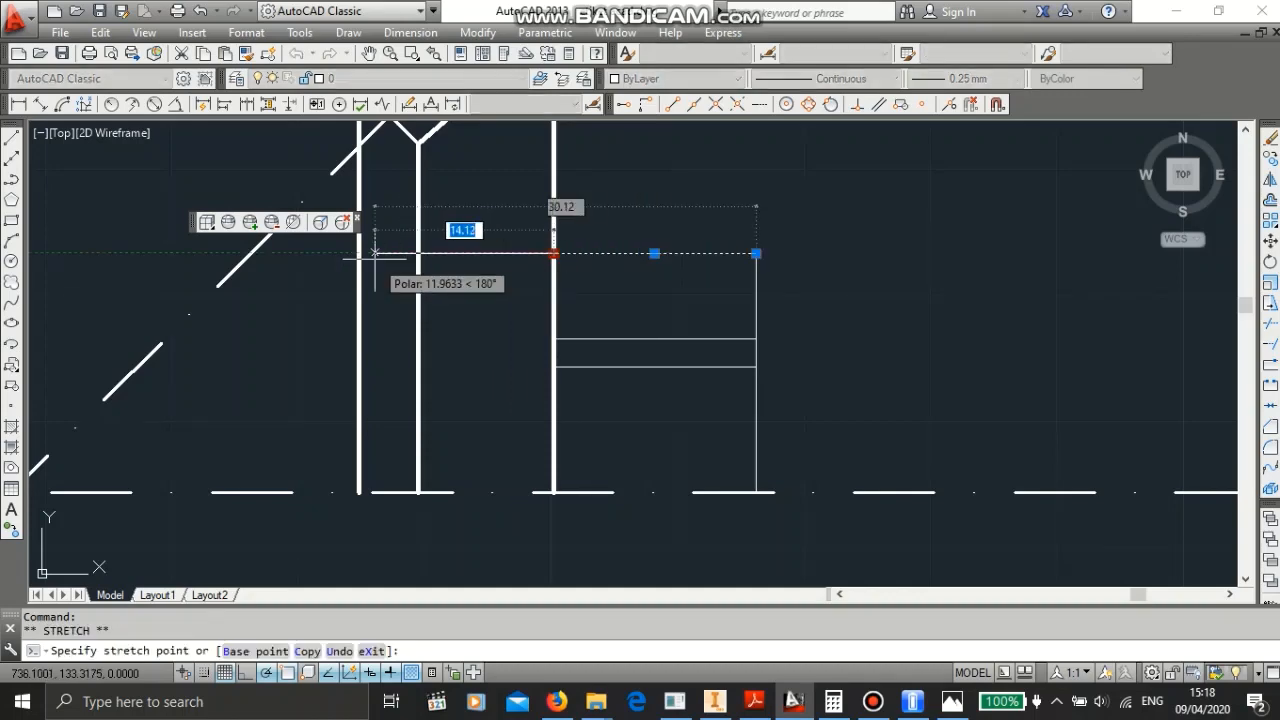
{"action": "left_click", "coordinate": [418, 230]}
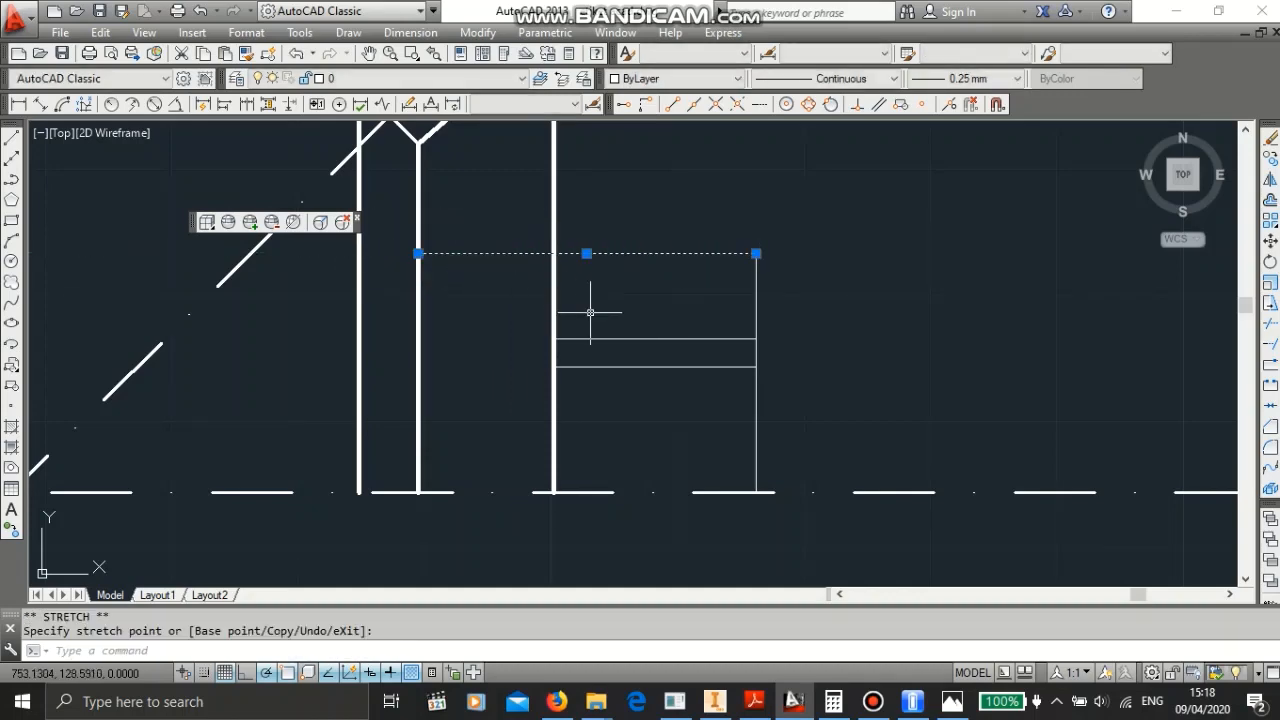
{"action": "key", "text": "Escape"}
- Stretch the left ends of the two lower hub lines to the same inner vertical line
{"action": "left_click", "coordinate": [586, 337]}
{"action": "left_click", "coordinate": [586, 336]}
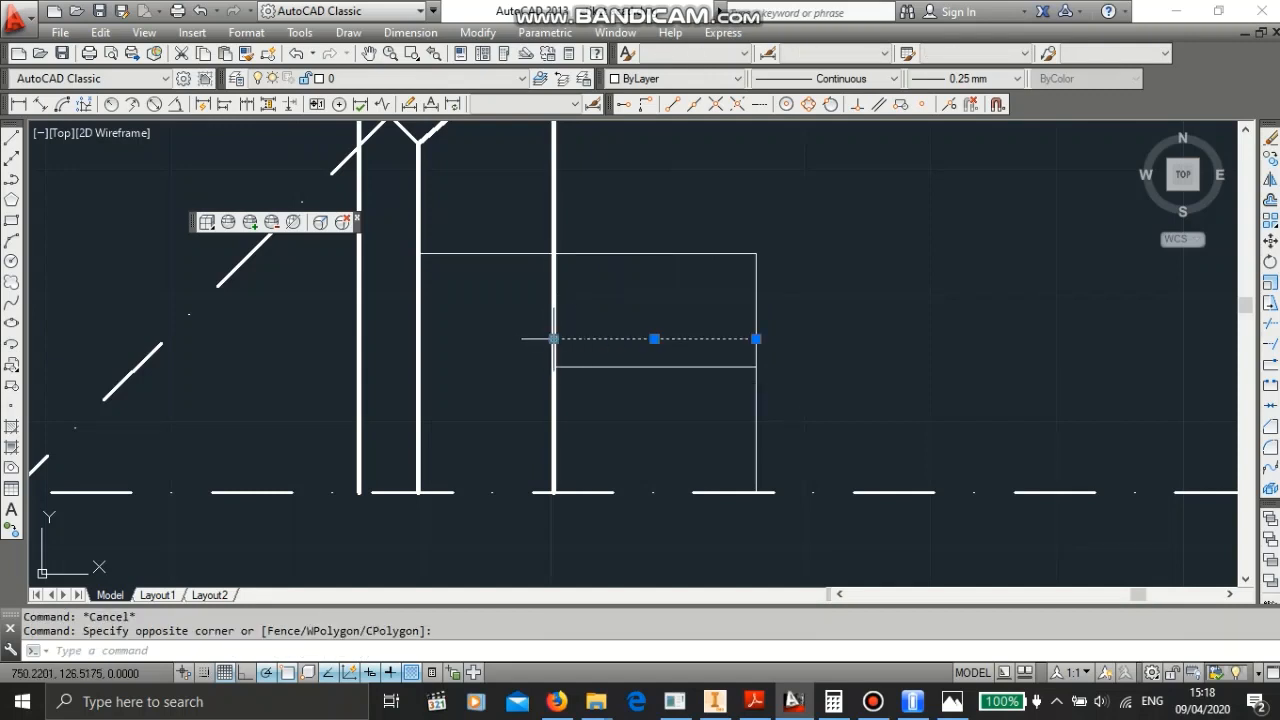
{"action": "left_click", "coordinate": [553, 338]}
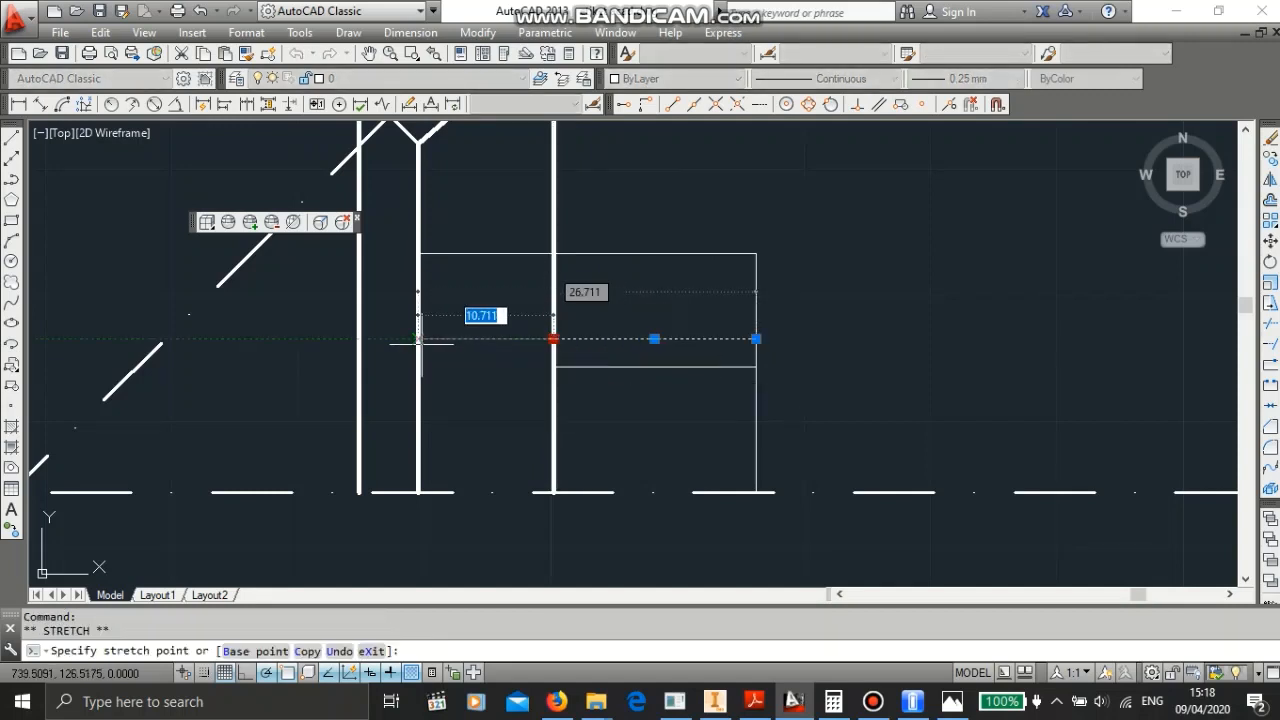
{"action": "left_click", "coordinate": [420, 340]}
{"action": "key", "text": "Escape"}
{"action": "left_click", "coordinate": [584, 366]}
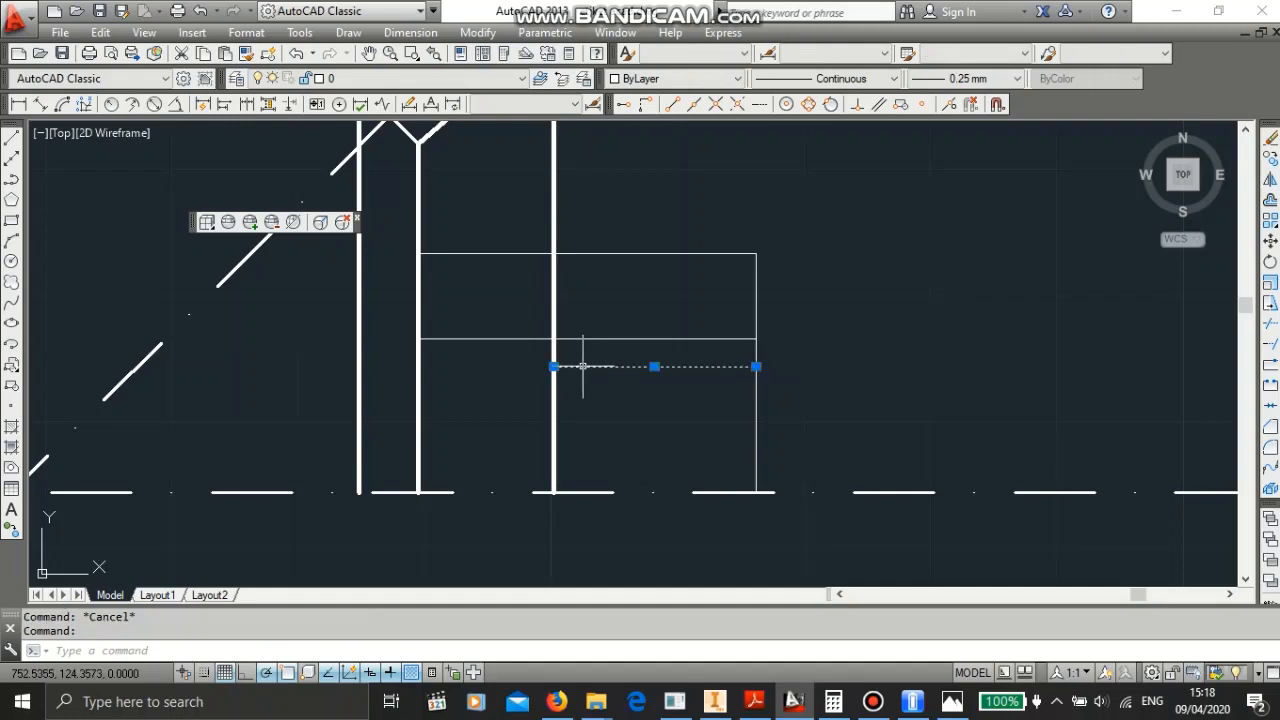
{"action": "left_click", "coordinate": [553, 366]}
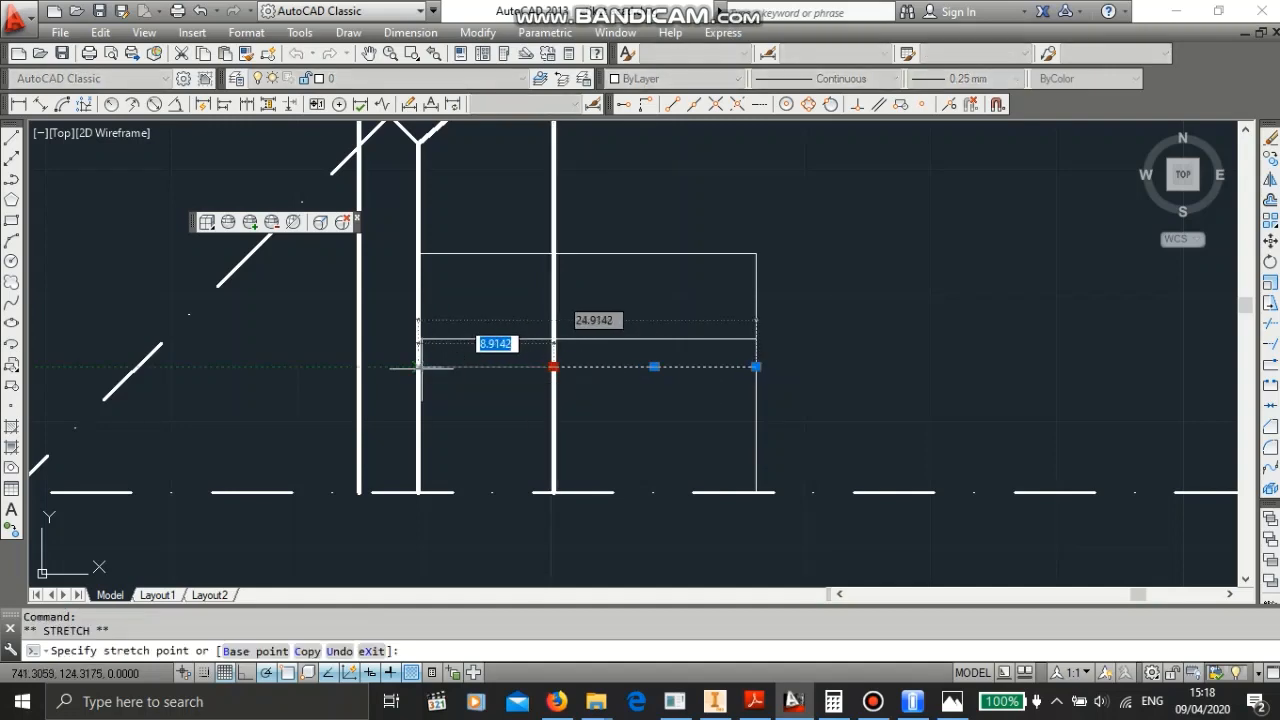
{"action": "left_click", "coordinate": [419, 366]}
{"action": "key", "text": "Escape"}
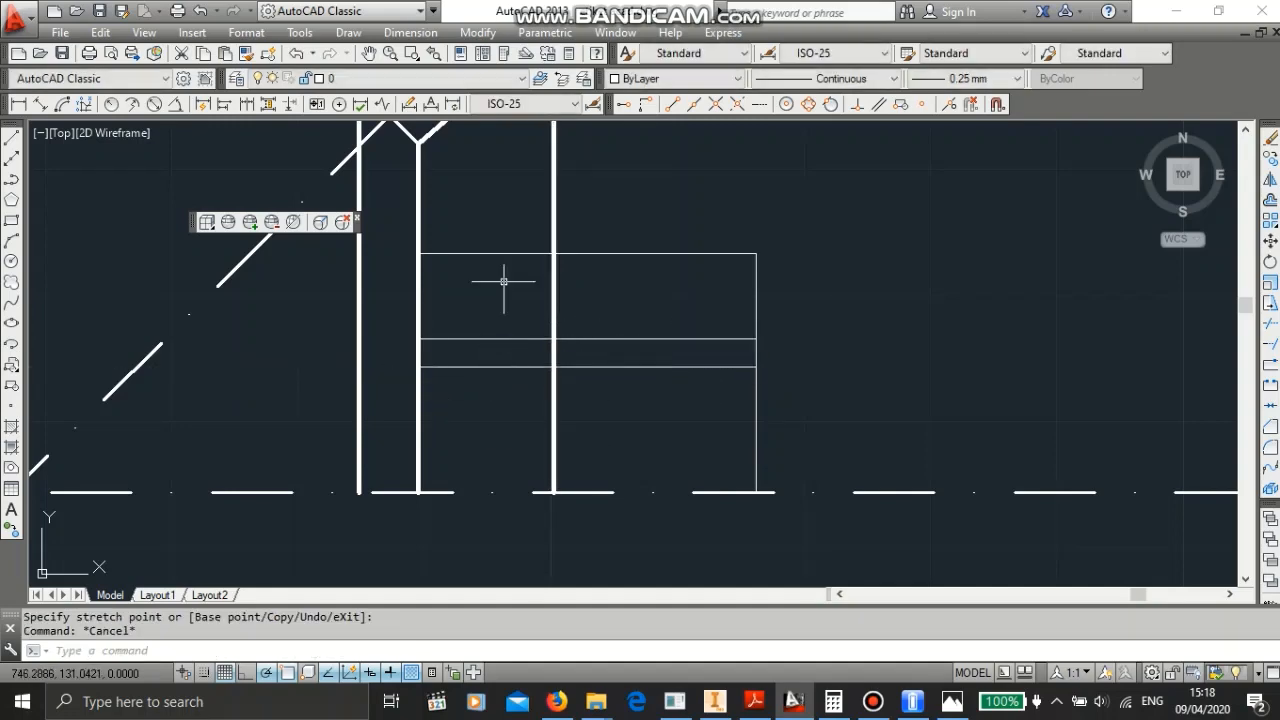
- Trim the tooth's inner vertical line where it passes through the hub and erase its remaining lower segment
{"action": "type", "text": "tr"}
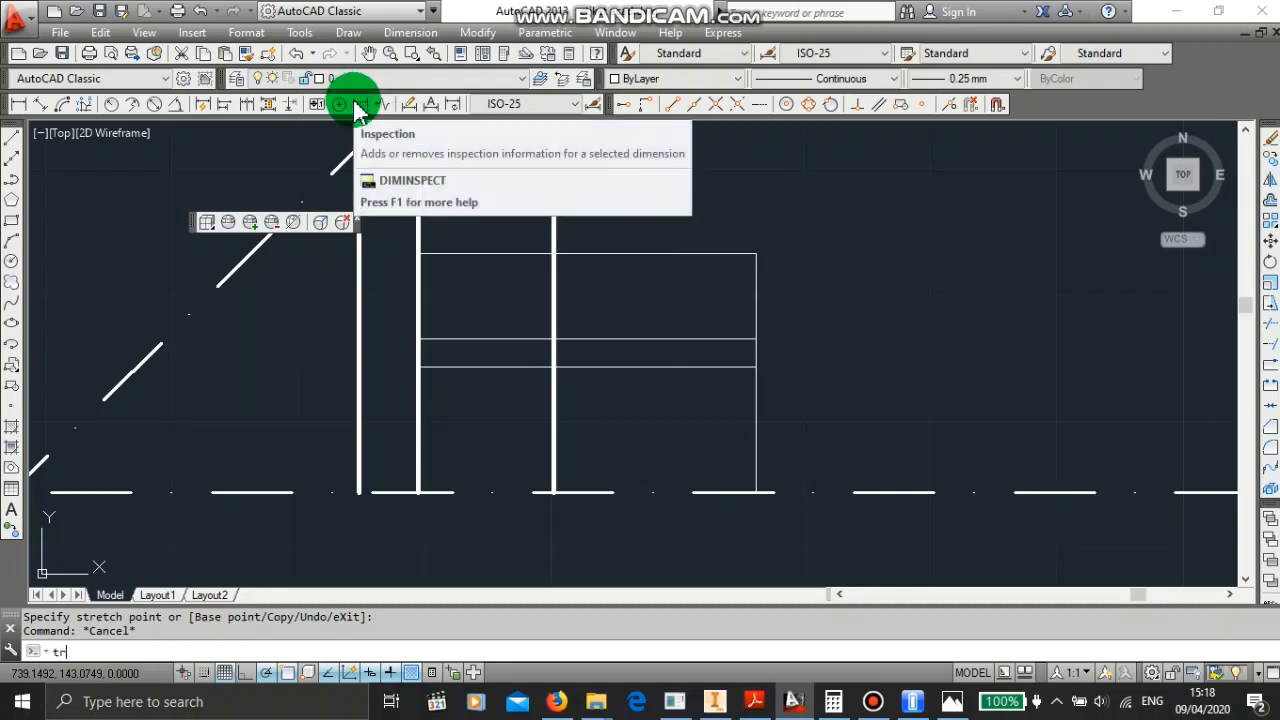
{"action": "key", "text": "Return"}
{"action": "key", "text": "Return"}
{"action": "left_click", "coordinate": [553, 290]}
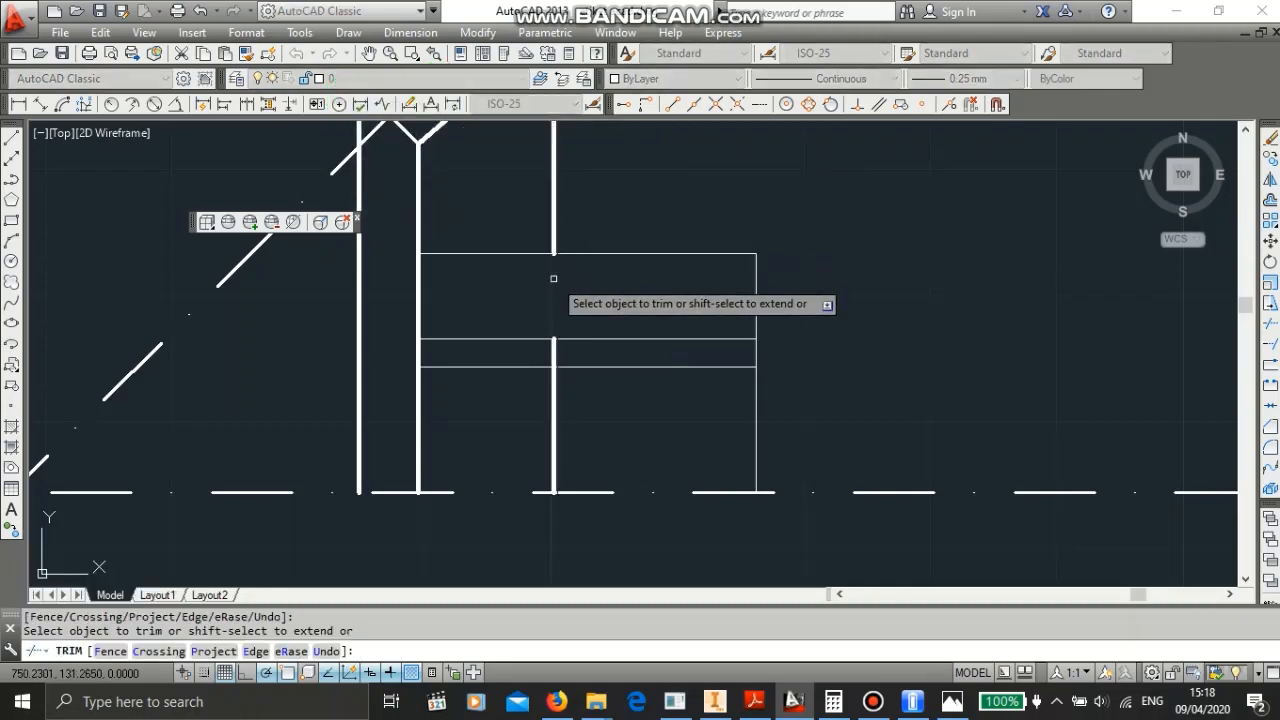
{"action": "left_click", "coordinate": [554, 352]}
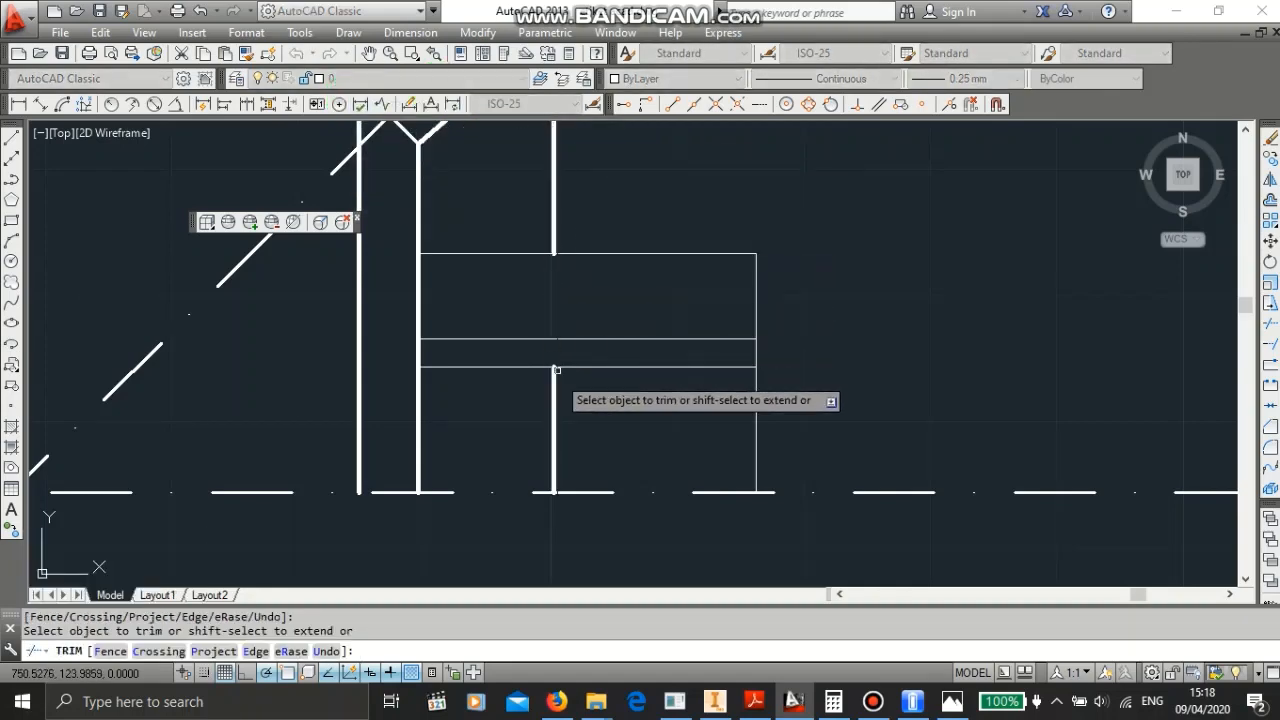
{"action": "key", "text": "Escape"}
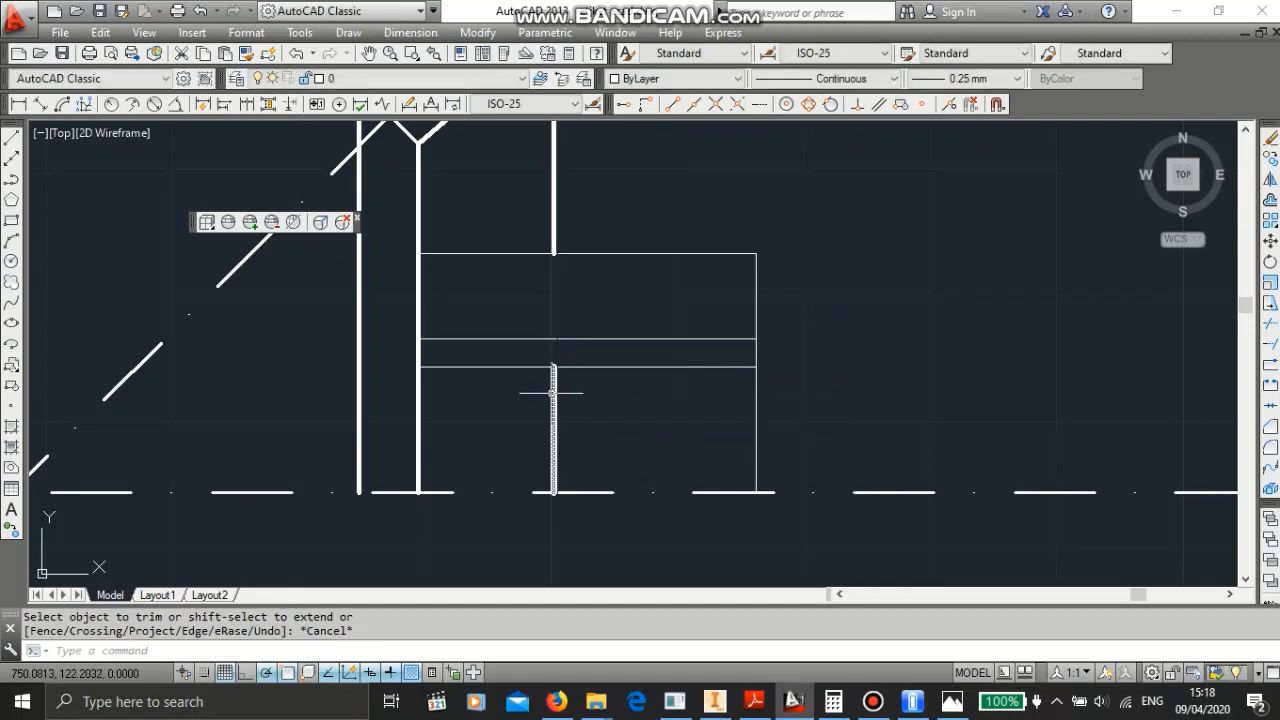
{"action": "left_click", "coordinate": [551, 393]}
{"action": "key", "text": "Delete"}
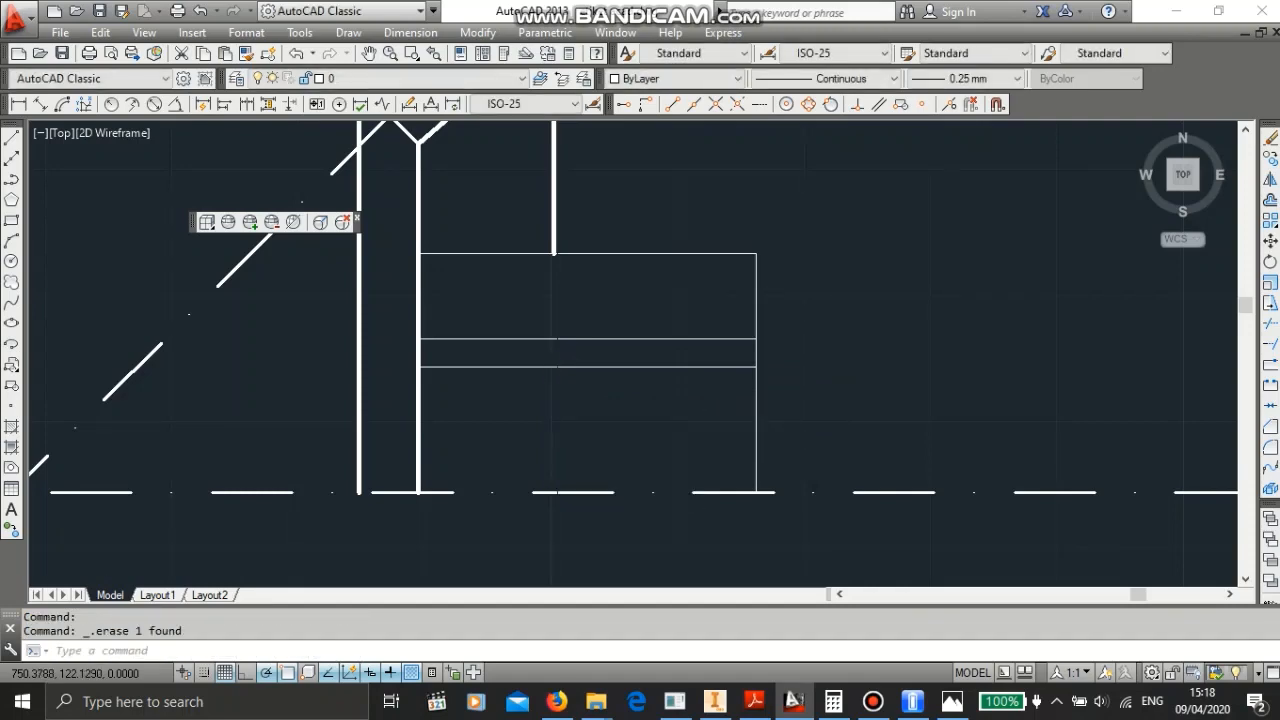
- Set the hub outline lines' lineweight to 0.50 mm
{"action": "scroll", "coordinate": [563, 381], "scroll_direction": "up", "scroll_amount": 2}
{"action": "scroll", "coordinate": [563, 381], "scroll_direction": "down", "scroll_amount": 4}
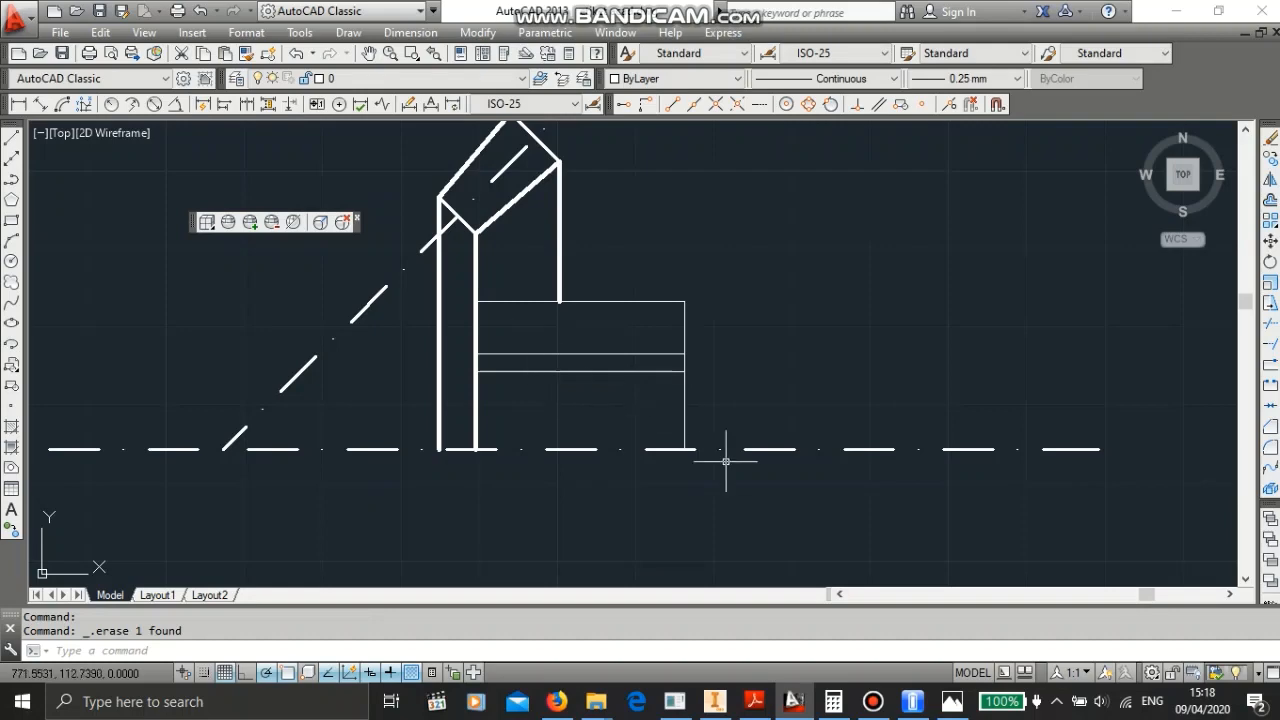
{"action": "left_click", "coordinate": [730, 504]}
{"action": "left_click", "coordinate": [488, 266]}
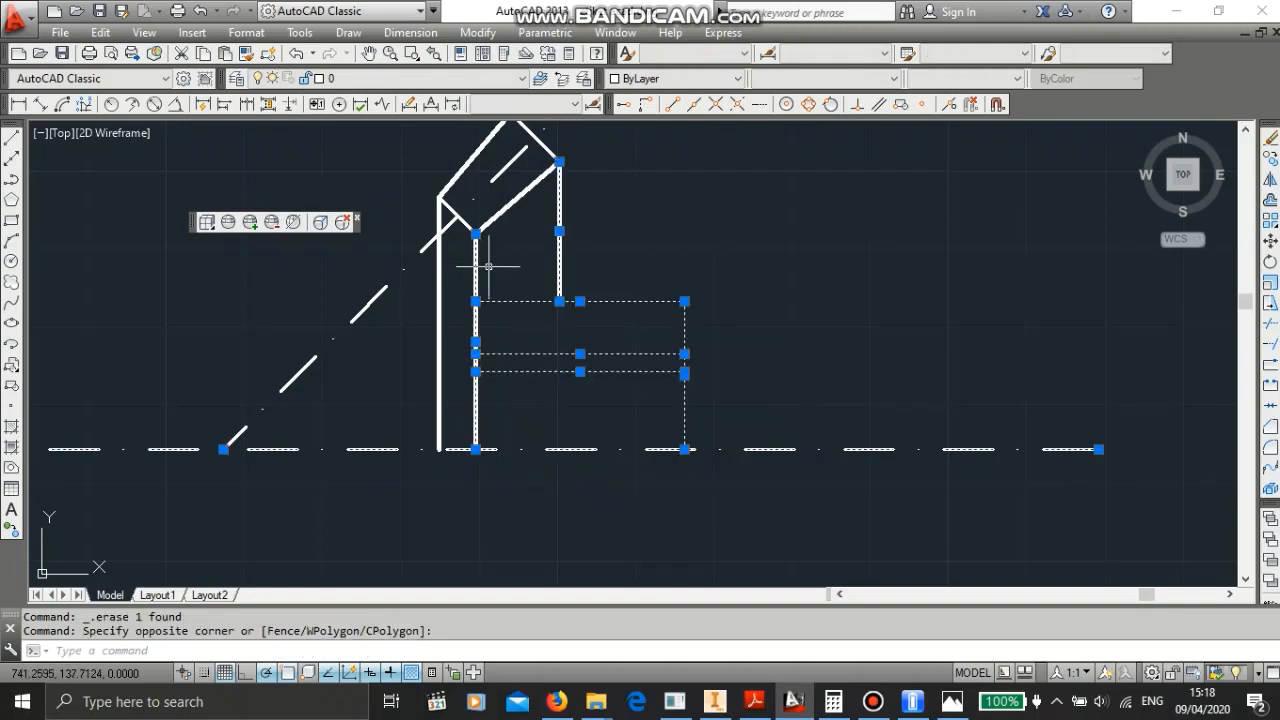
{"action": "left_click", "coordinate": [934, 80]}
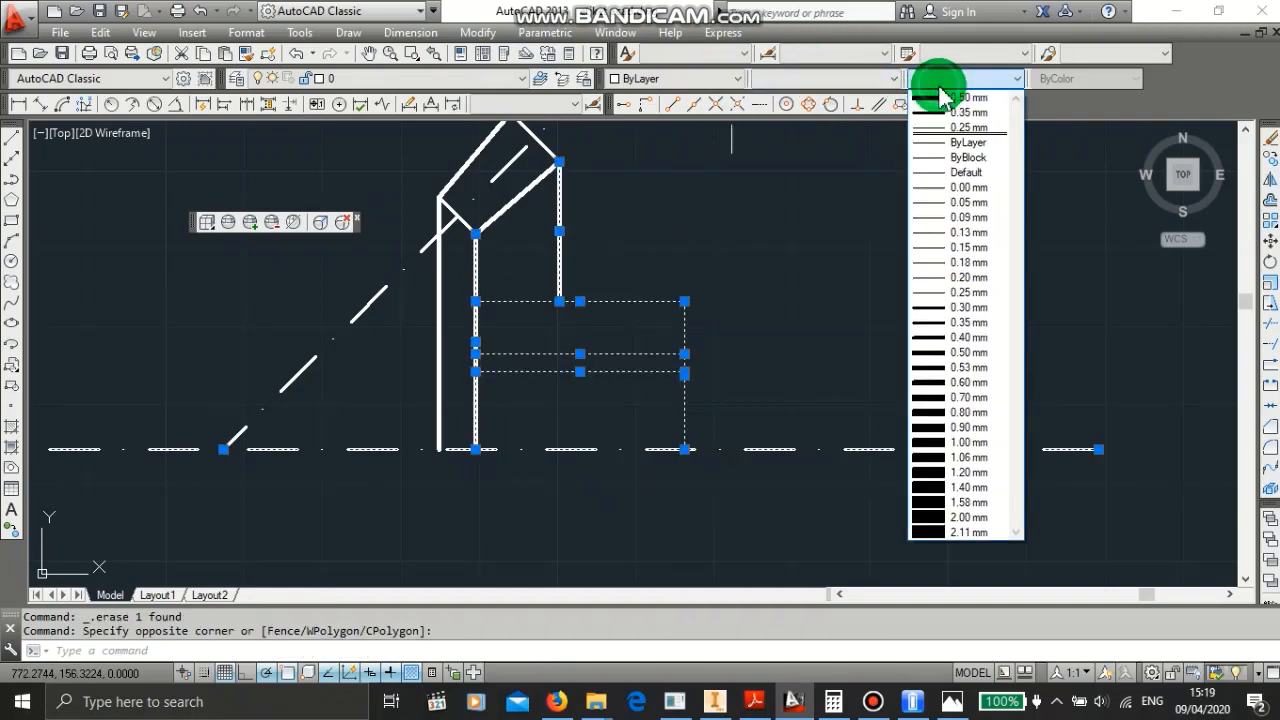
{"action": "left_click", "coordinate": [953, 118]}
{"action": "left_click", "coordinate": [838, 360]}
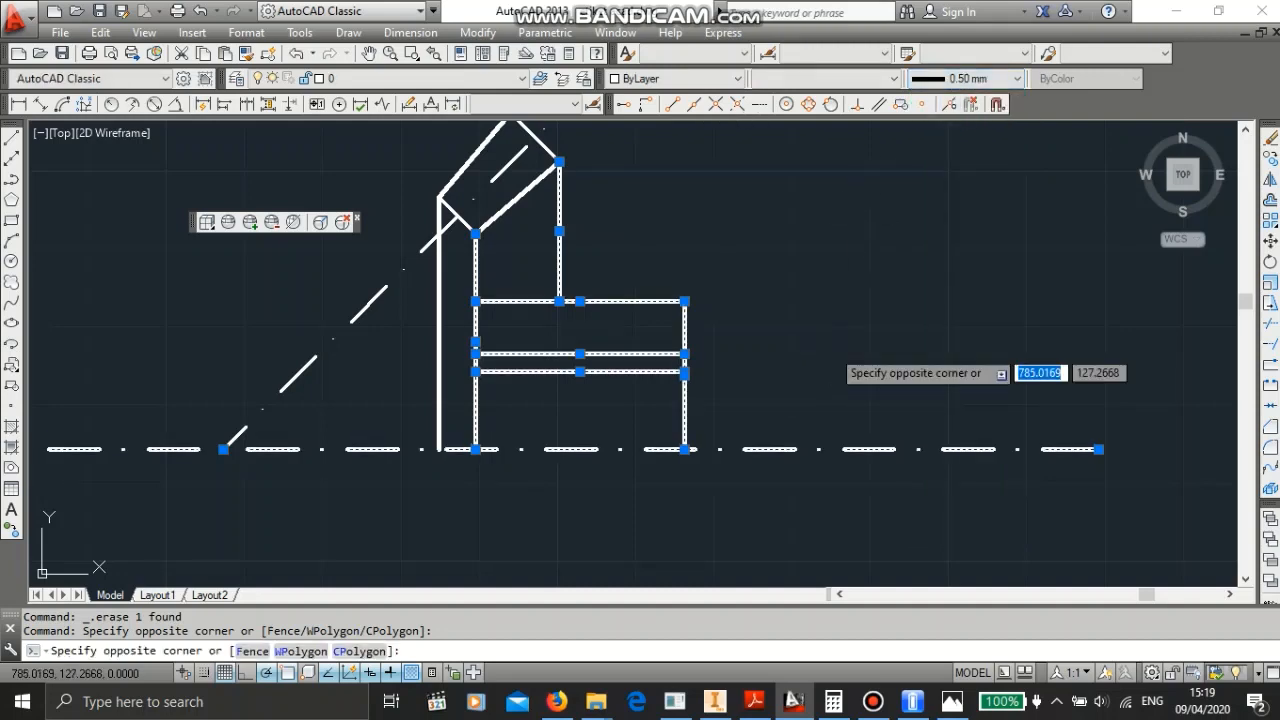
{"action": "key", "text": "Escape"}
{"action": "scroll", "coordinate": [670, 235], "scroll_direction": "up", "scroll_amount": 2}
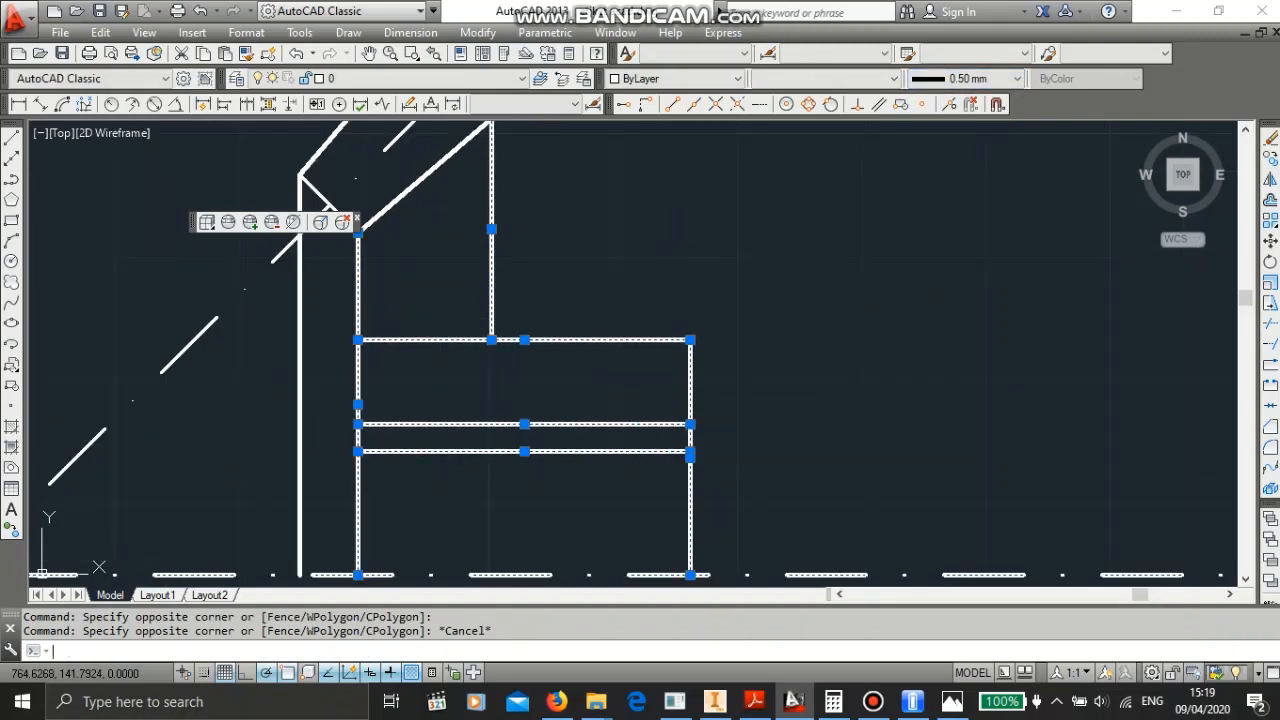
{"action": "key", "text": "Escape"}
{"action": "scroll", "coordinate": [670, 232], "scroll_direction": "down", "scroll_amount": 4}
{"action": "scroll", "coordinate": [609, 206], "scroll_direction": "up", "scroll_amount": 2}
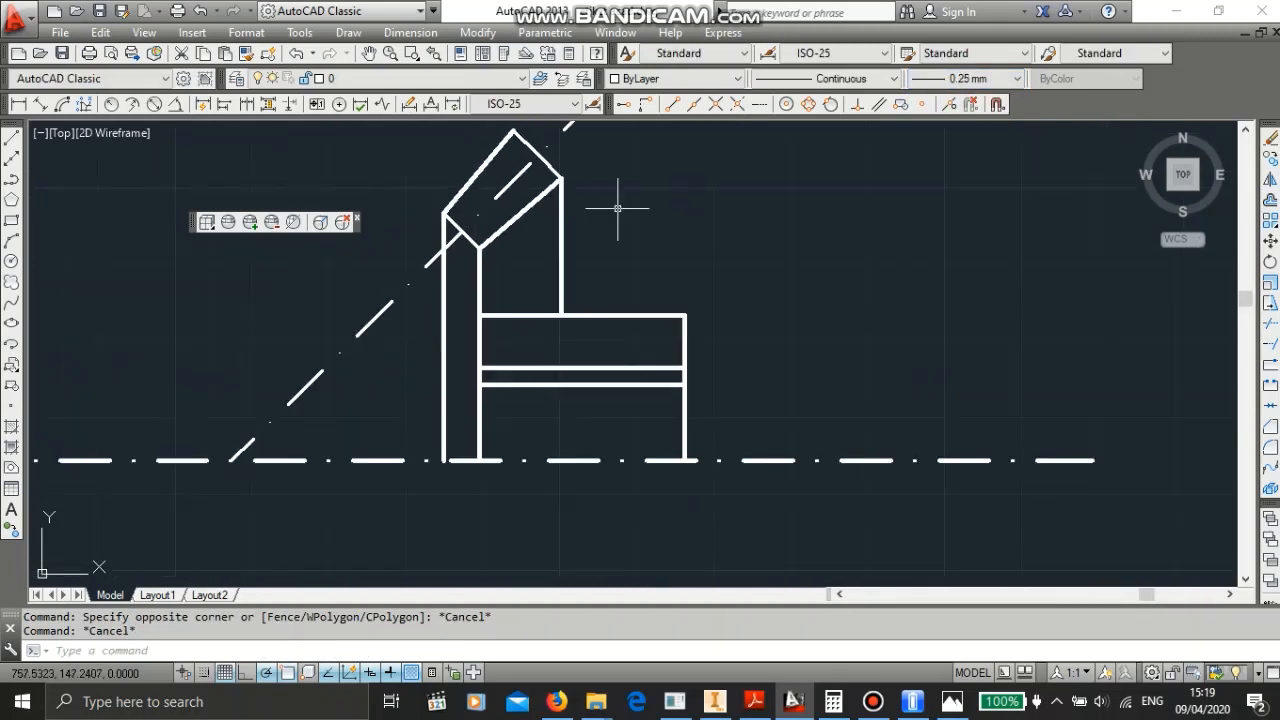
- Delete the extra horizontal line inside the lower half of the hub
{"action": "scroll", "coordinate": [473, 173], "scroll_direction": "down", "scroll_amount": 2}
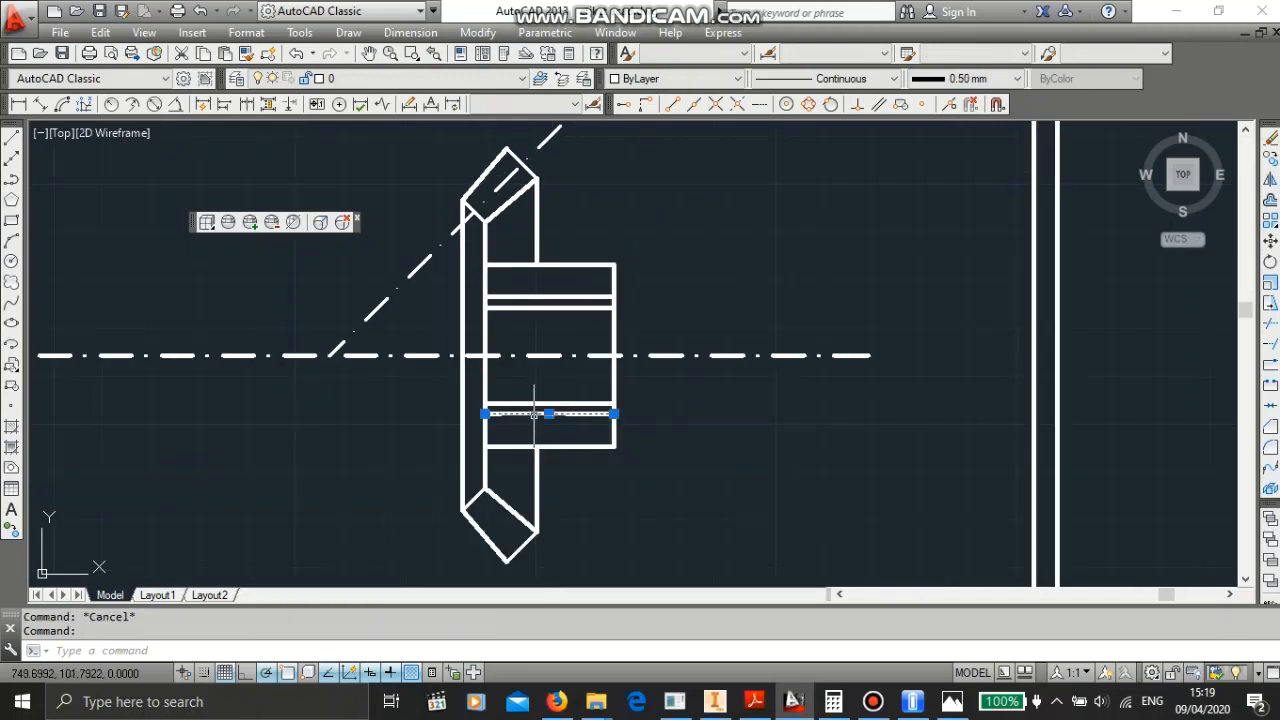
{"action": "key", "text": "Delete"}
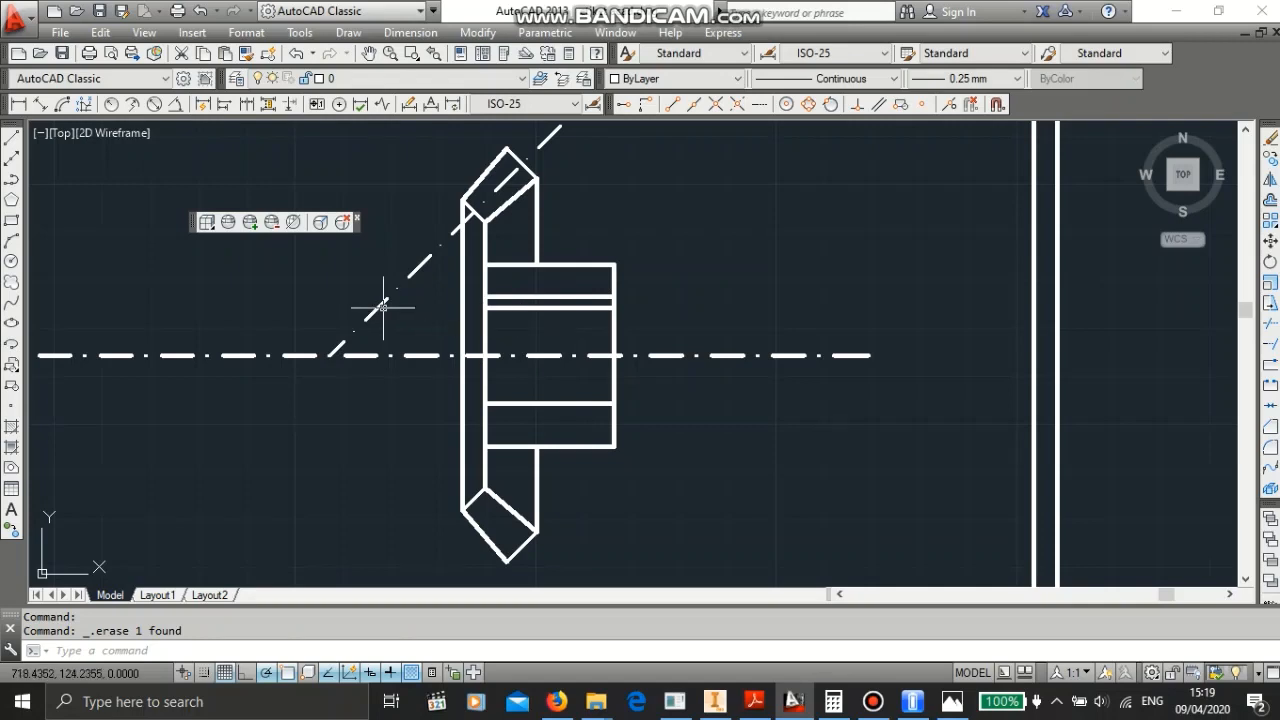
{"action": "scroll", "coordinate": [383, 306], "scroll_direction": "down", "scroll_amount": 1}
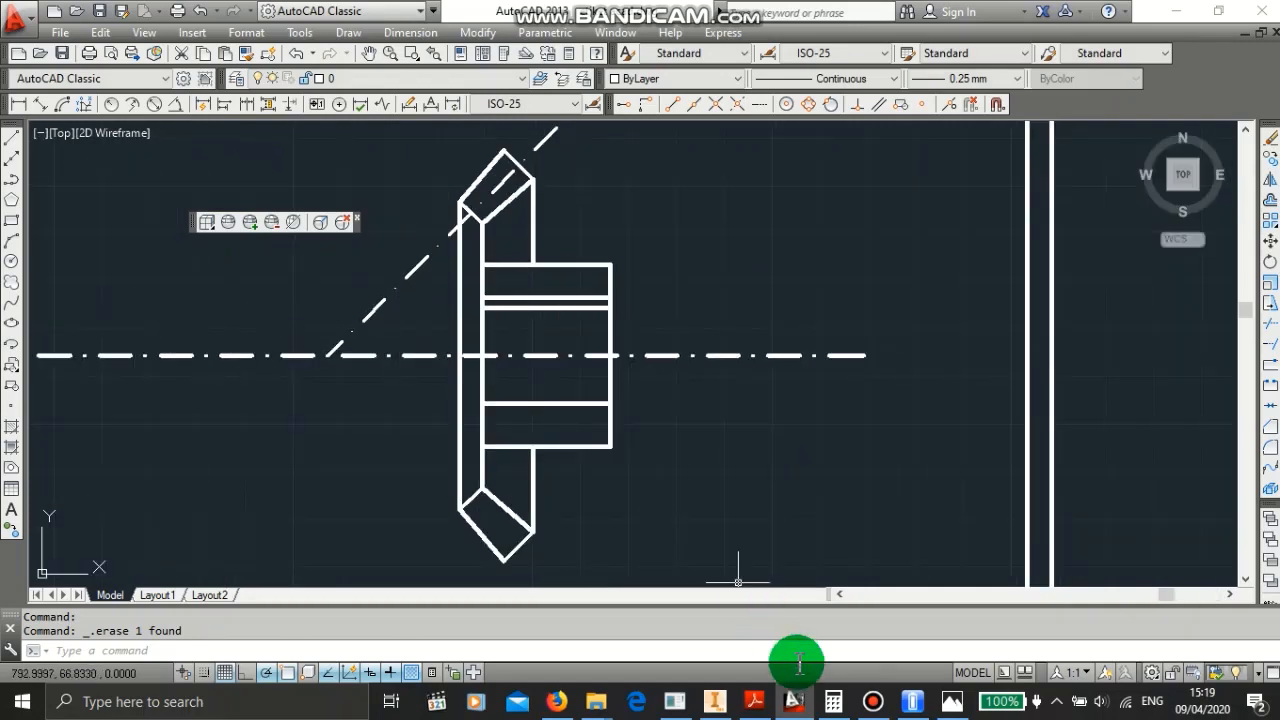
{"action": "left_click", "coordinate": [718, 703]}
{"action": "left_click", "coordinate": [793, 701]}
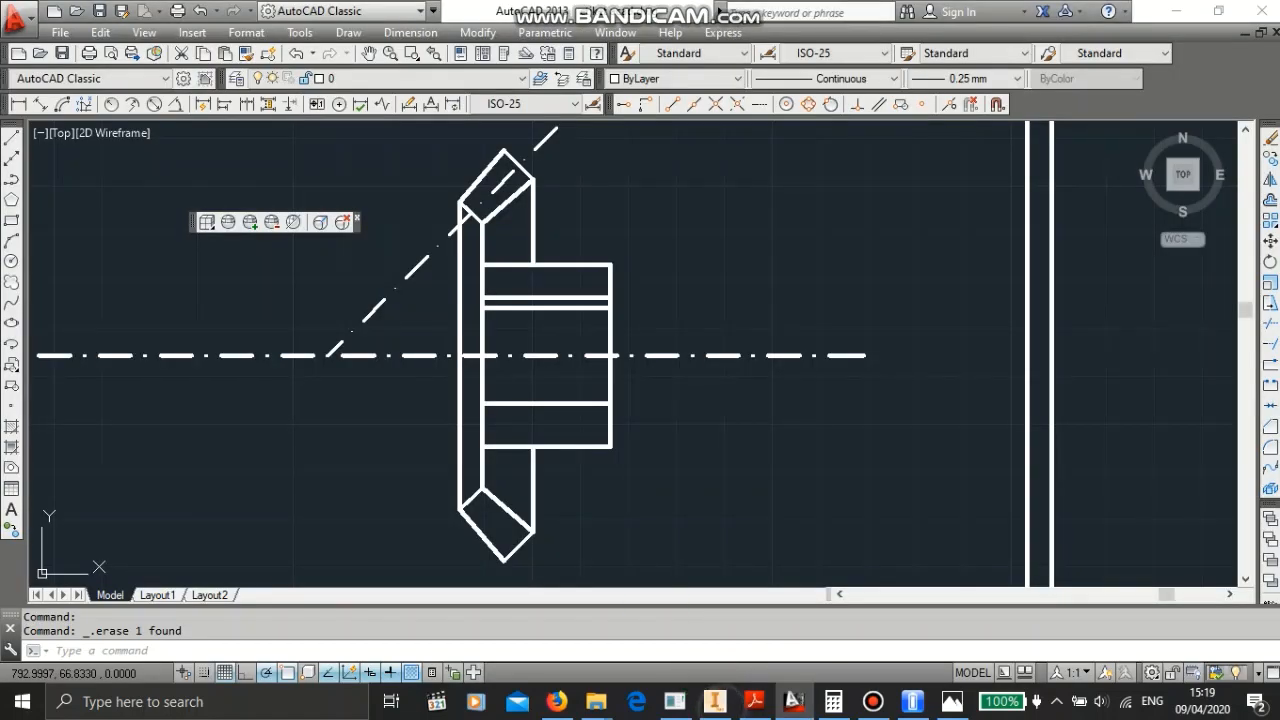
{"action": "left_click", "coordinate": [578, 460]}
- Trim the hub's top and bottom lines back where they run inside the tooth section
{"action": "type", "text": "tr"}
{"action": "key", "text": "Return"}
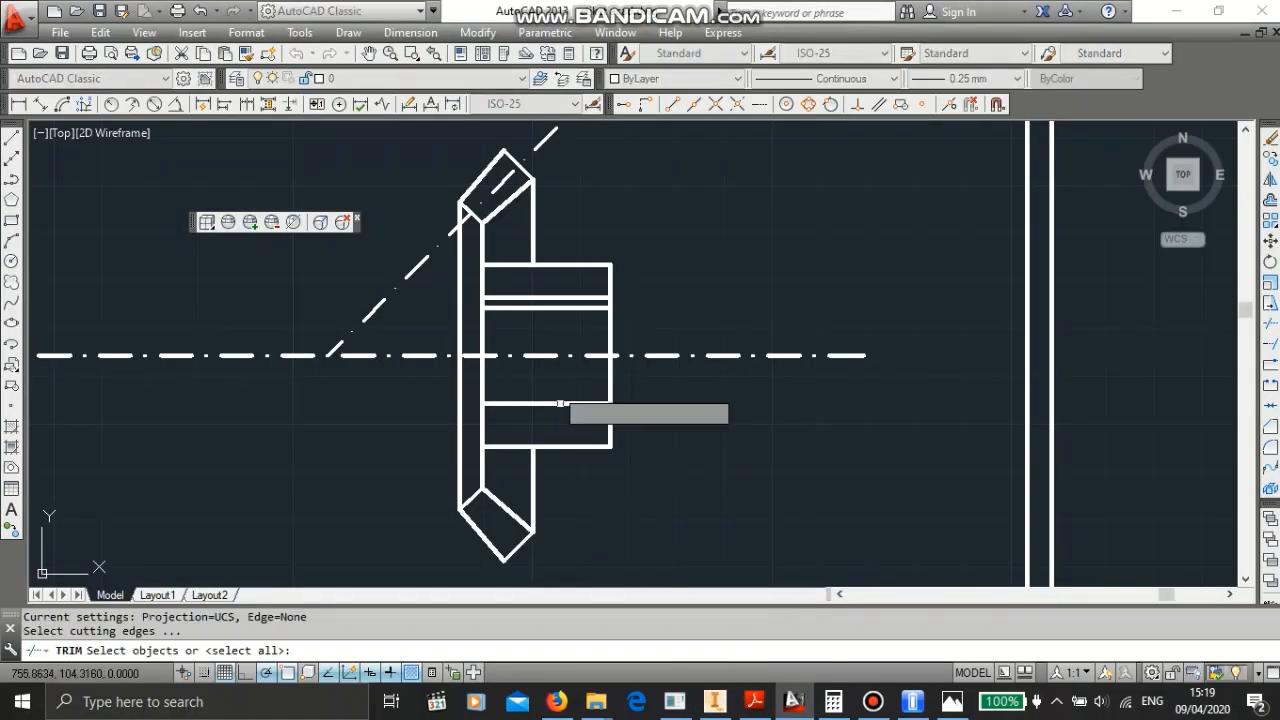
{"action": "key", "text": "Return"}
{"action": "left_click", "coordinate": [513, 266]}
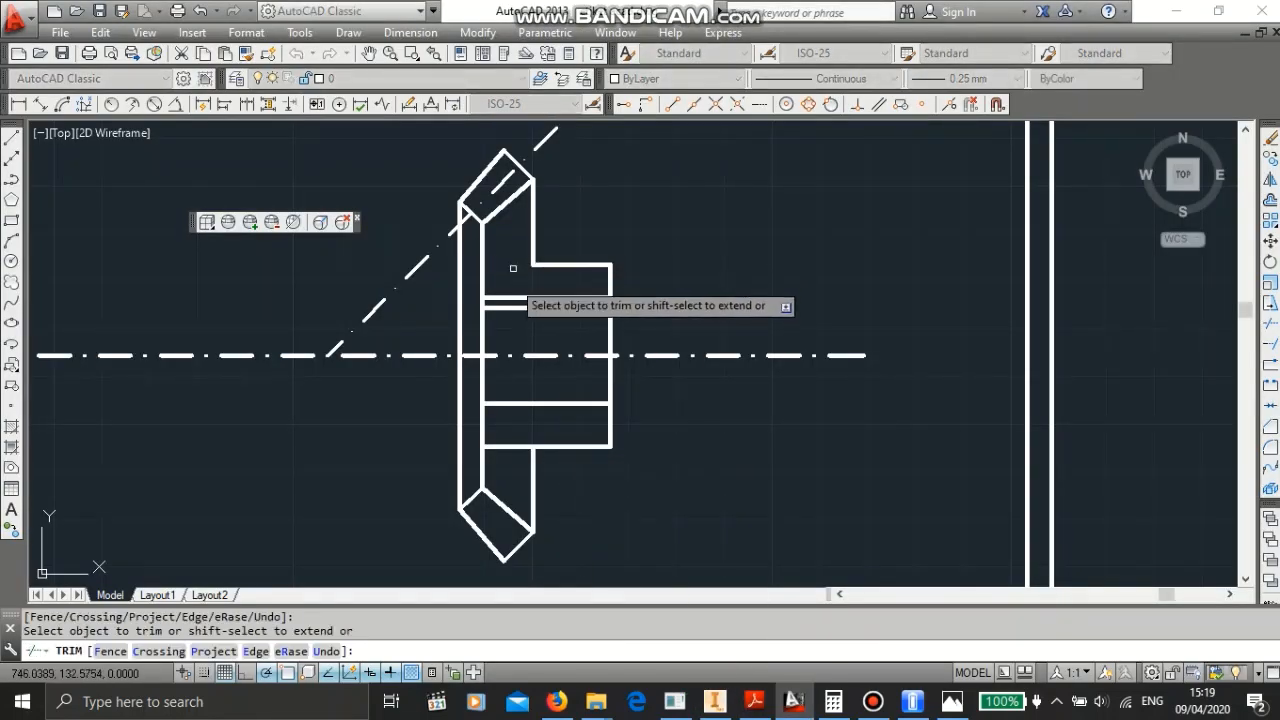
{"action": "left_click", "coordinate": [516, 446]}
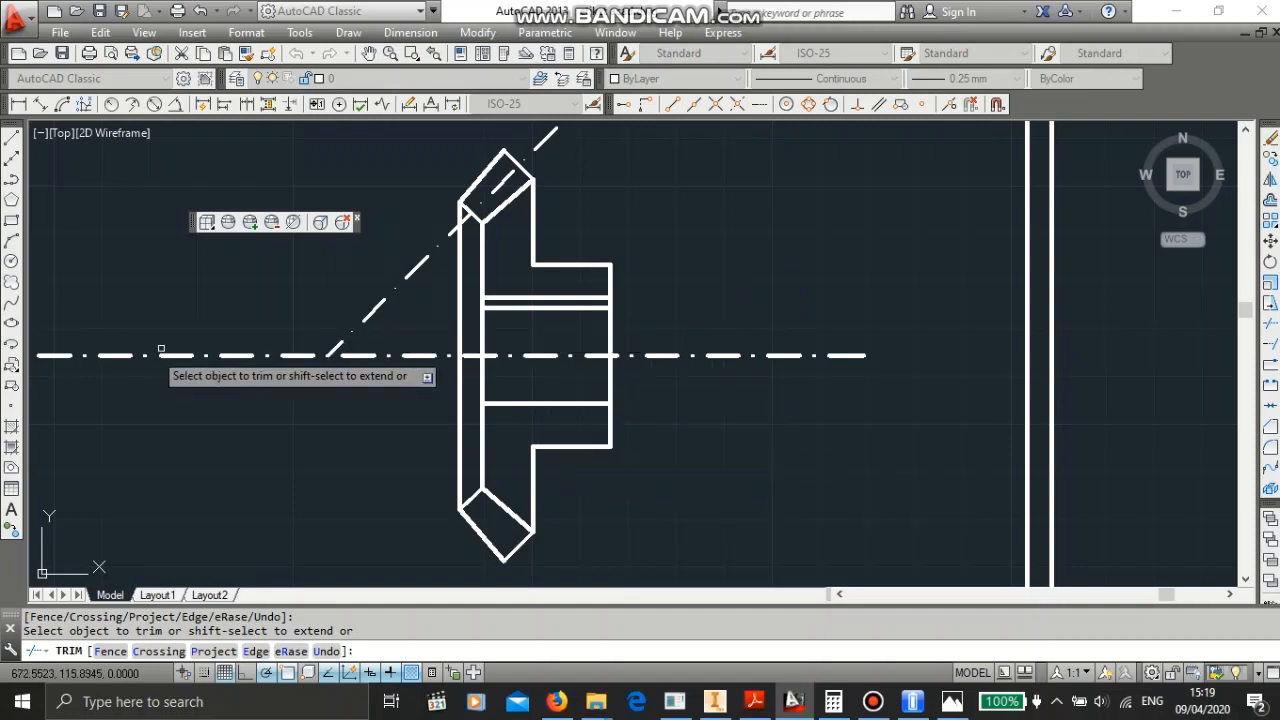
- Hatch the two sectioned areas of the gear body above and below the bore
{"action": "left_click", "coordinate": [18, 452]}
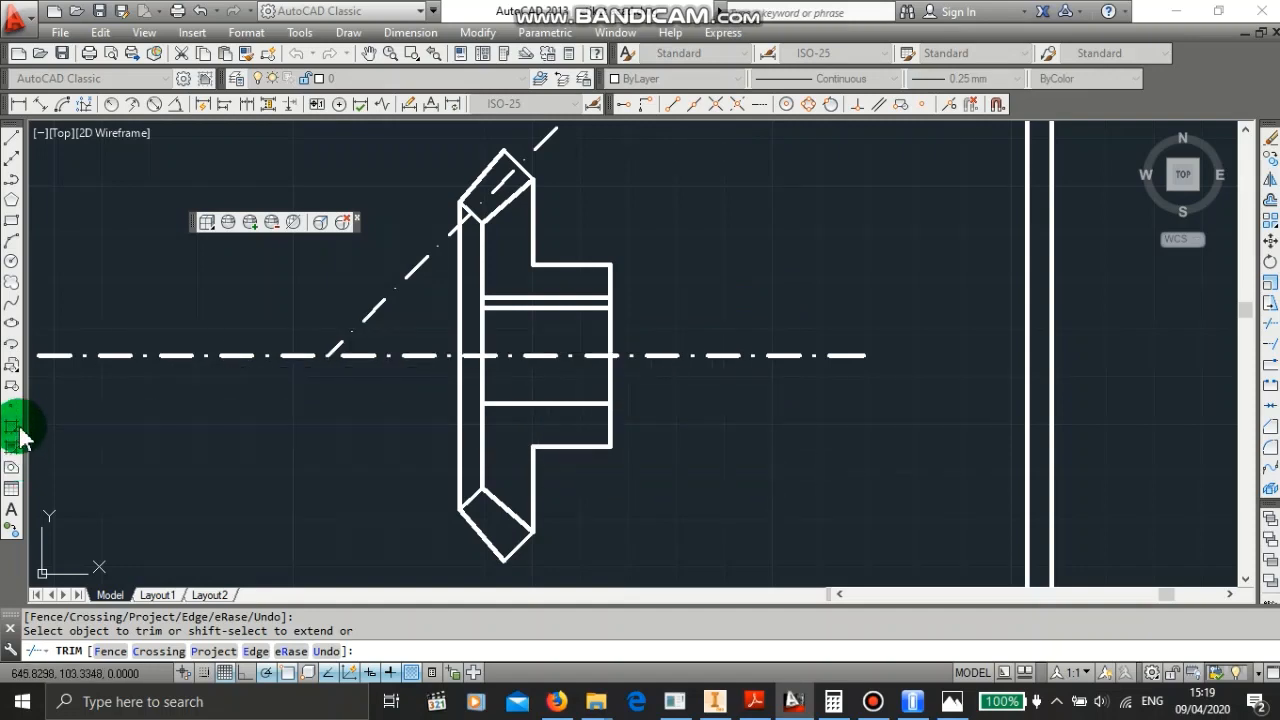
{"action": "left_click", "coordinate": [545, 240]}
{"action": "left_click", "coordinate": [545, 470]}
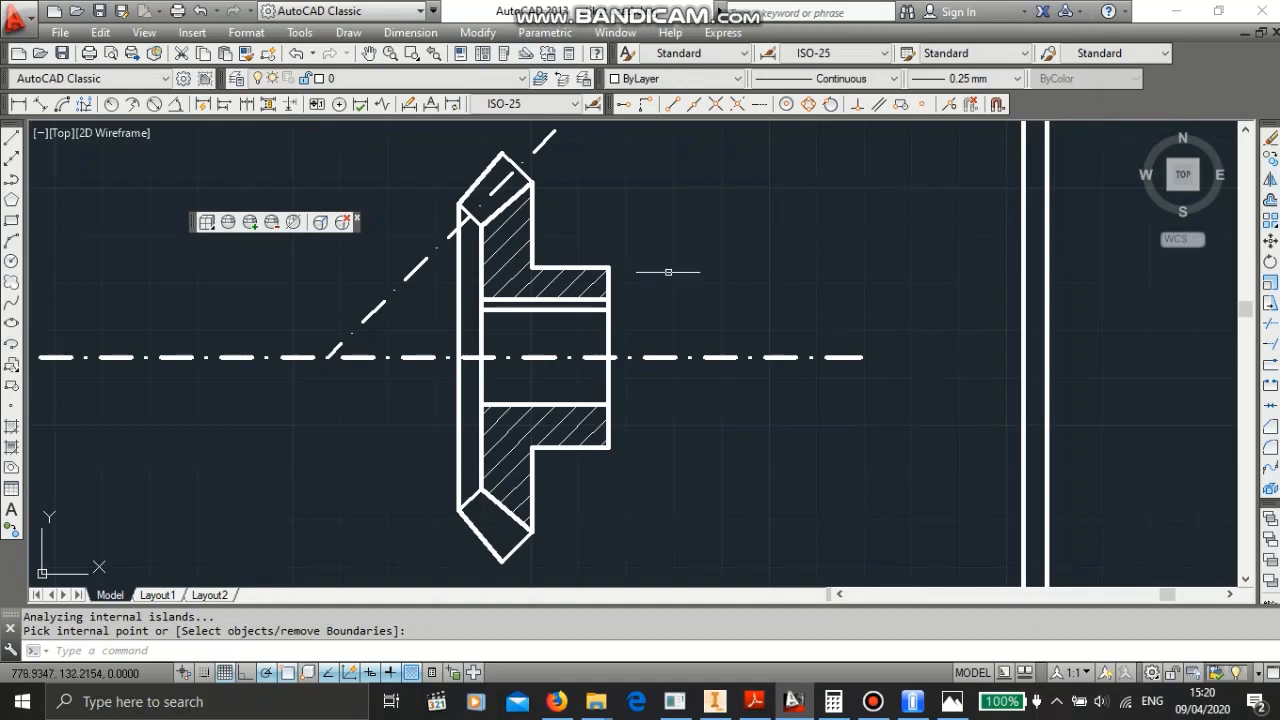
{"action": "scroll", "coordinate": [668, 283], "scroll_direction": "down", "scroll_amount": 2}
{"action": "middle_click_drag", "start_coordinate": [670, 285], "coordinate": [814, 313]}
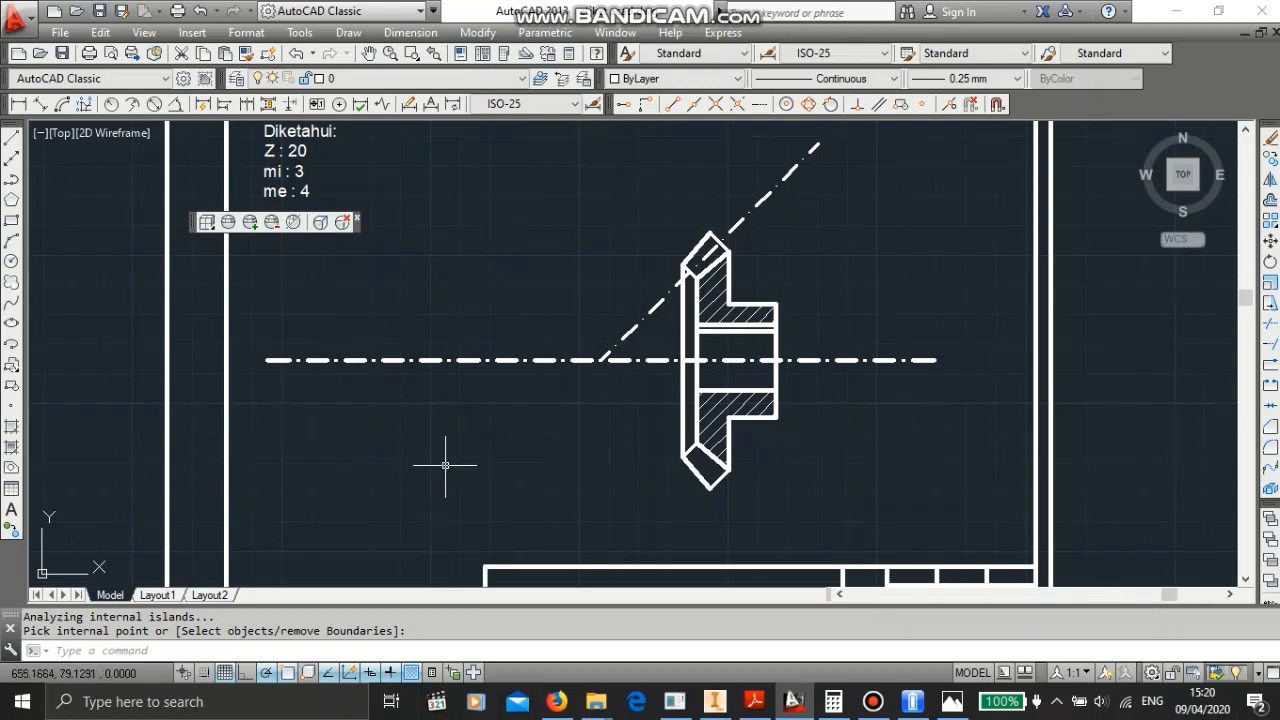
- Draw a vertical line about 114 mm long crossing the horizontal centre line to the left of the gear
{"action": "left_click", "coordinate": [9, 147]}
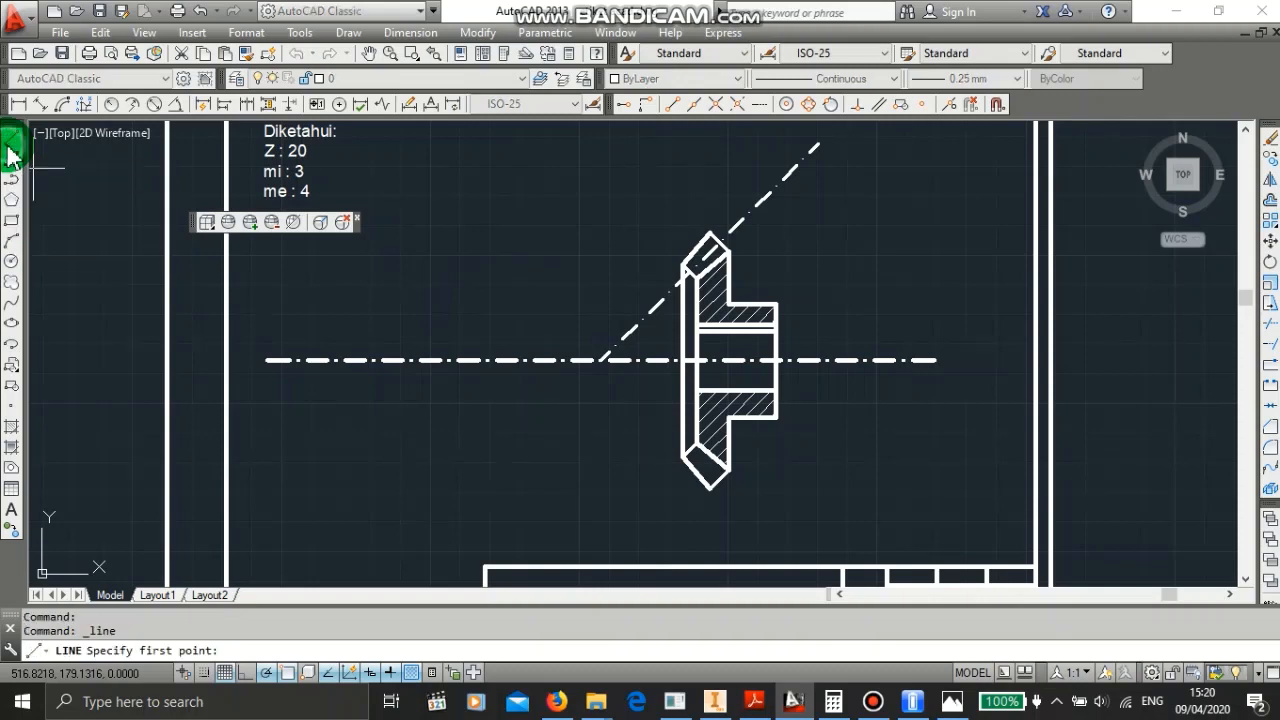
{"action": "left_click", "coordinate": [428, 188]}
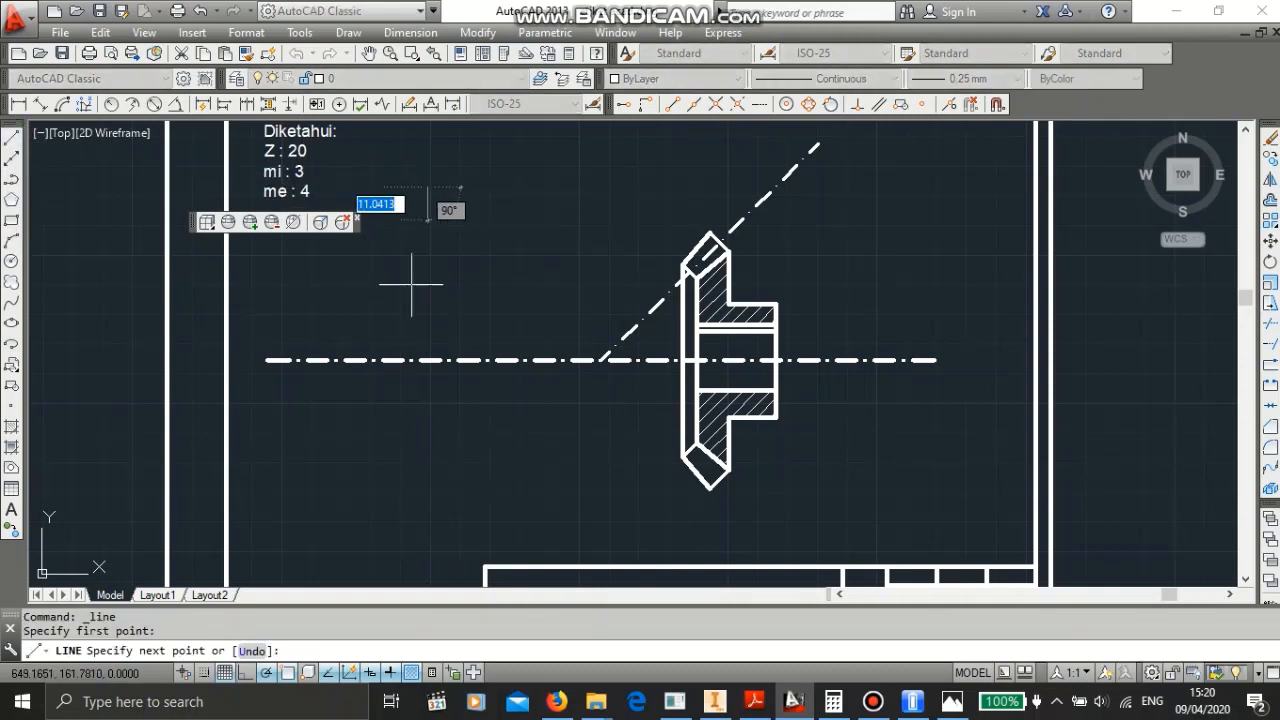
{"action": "left_click", "coordinate": [428, 530]}
{"action": "key", "text": "Escape"}
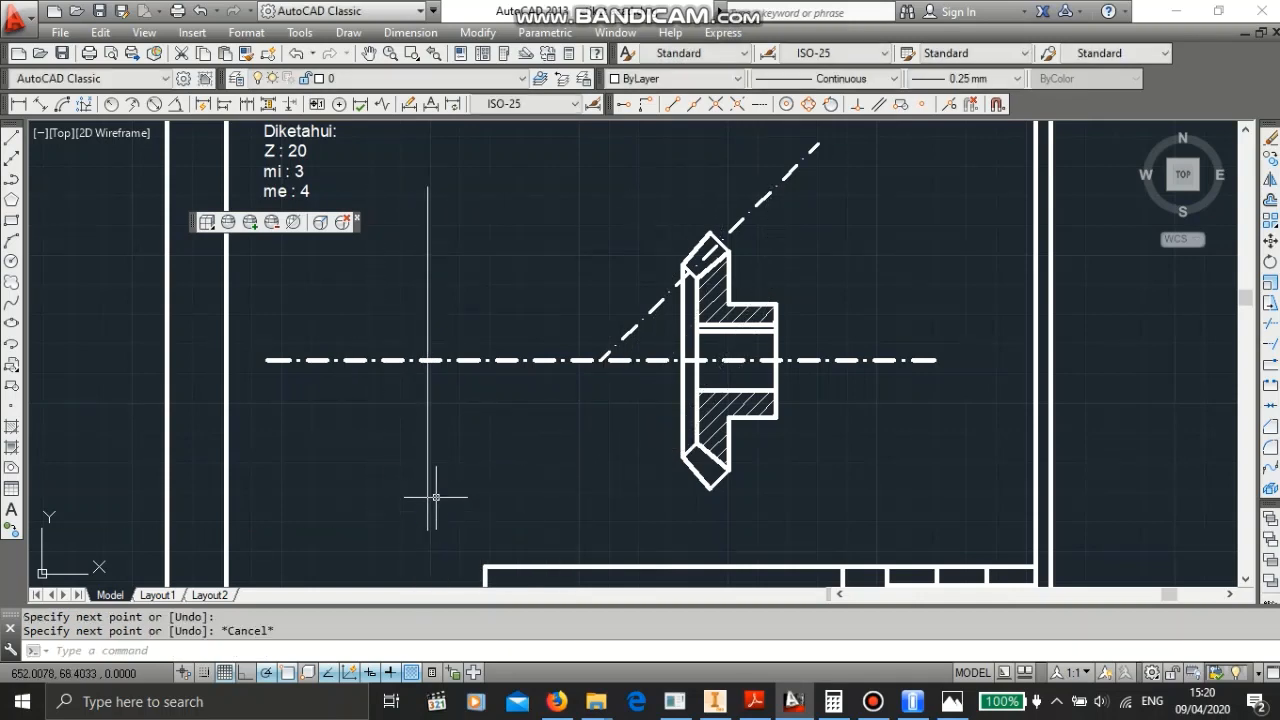
- Give the new vertical line the DASHDOT2 linetype and a 0.35 mm lineweight
{"action": "left_click", "coordinate": [428, 492]}
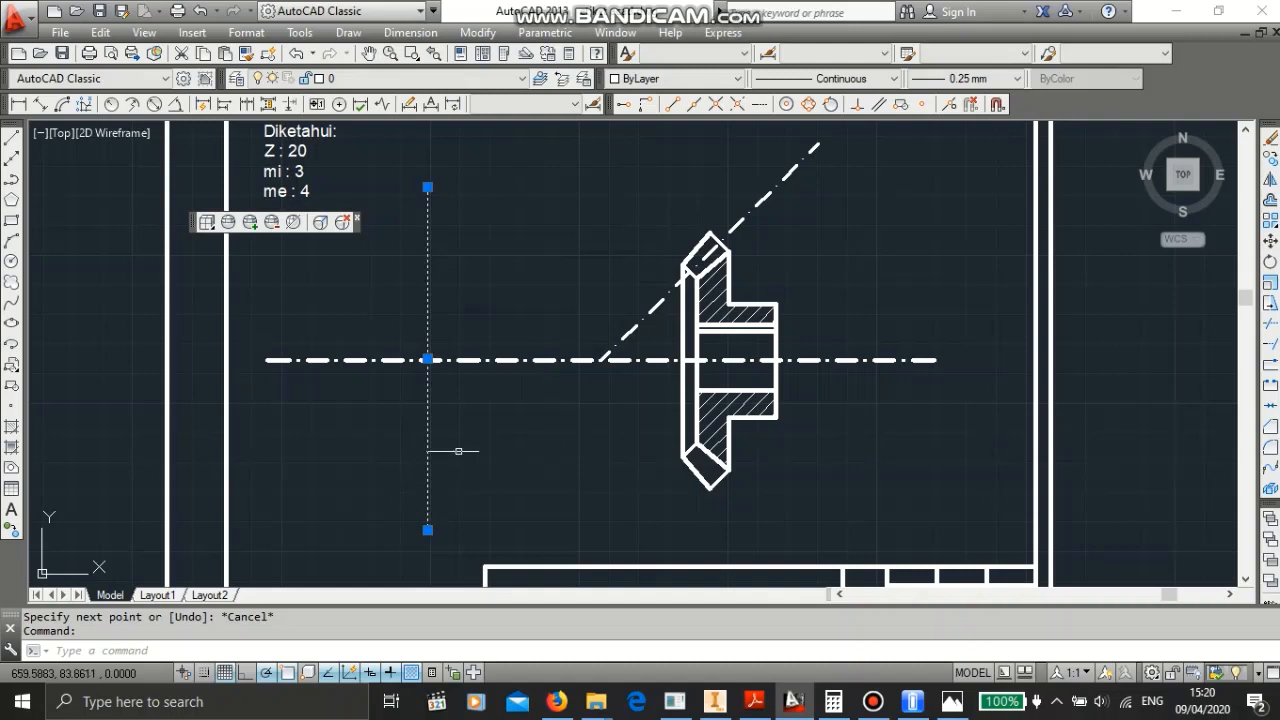
{"action": "left_click", "coordinate": [866, 78]}
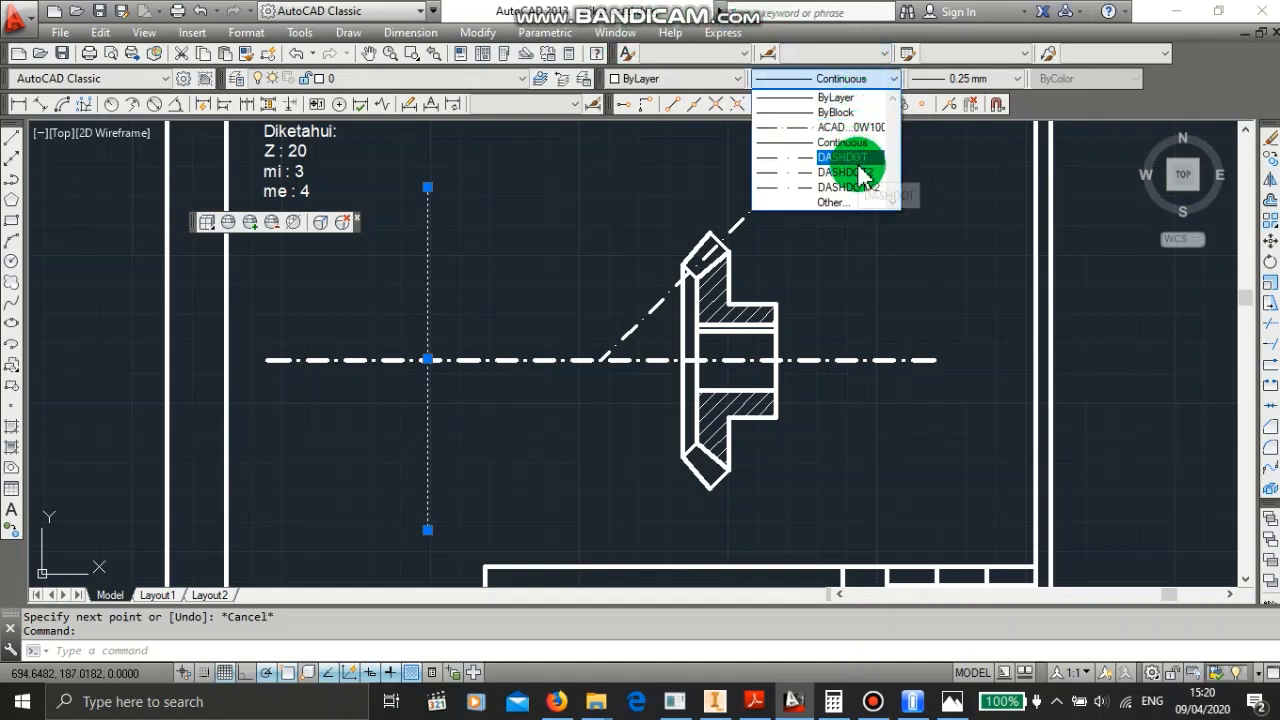
{"action": "left_click", "coordinate": [857, 172]}
{"action": "left_click", "coordinate": [944, 79]}
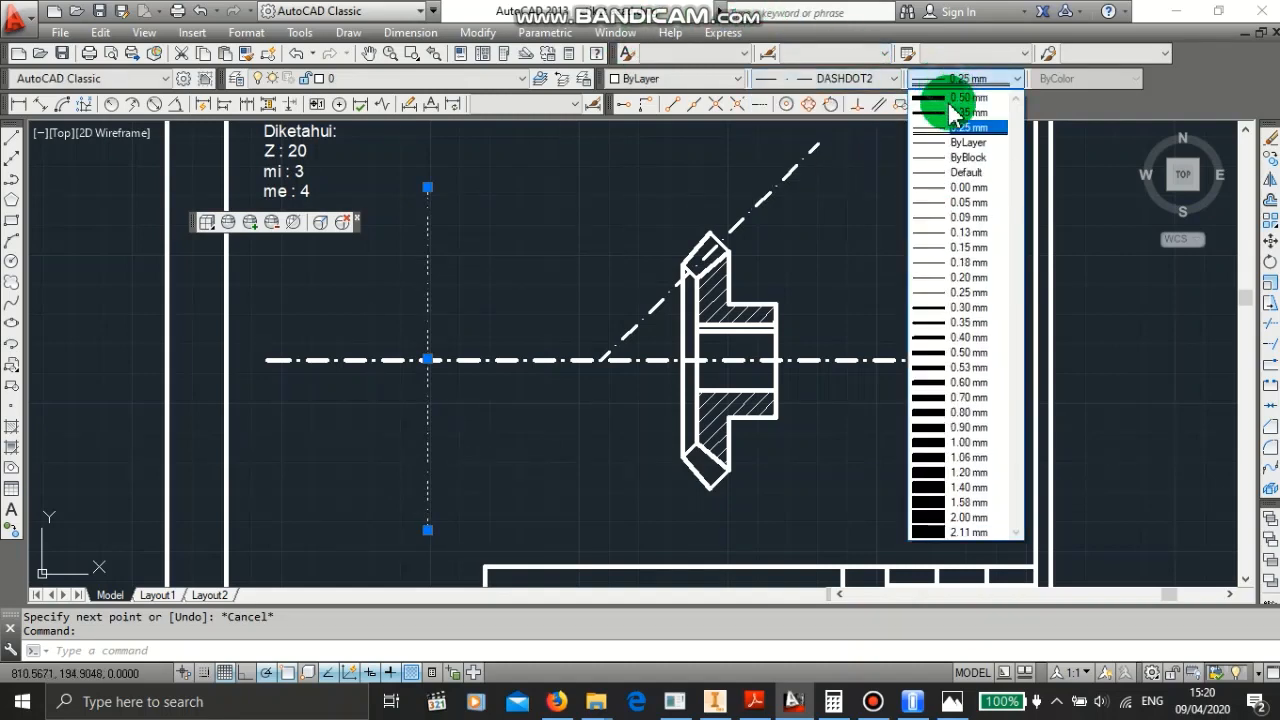
{"action": "left_click", "coordinate": [955, 112]}
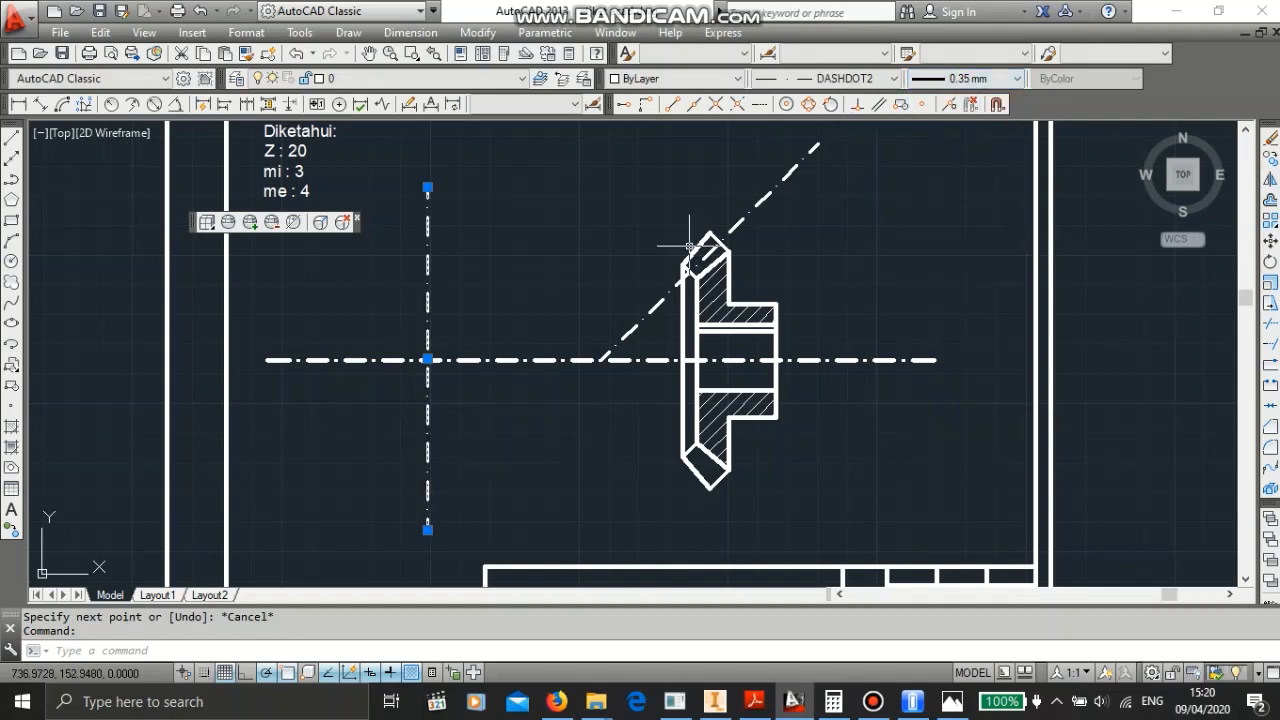
{"action": "key", "text": "Escape"}
- Set the horizontal centre line's lineweight to 0.25 mm
{"action": "left_click", "coordinate": [486, 363]}
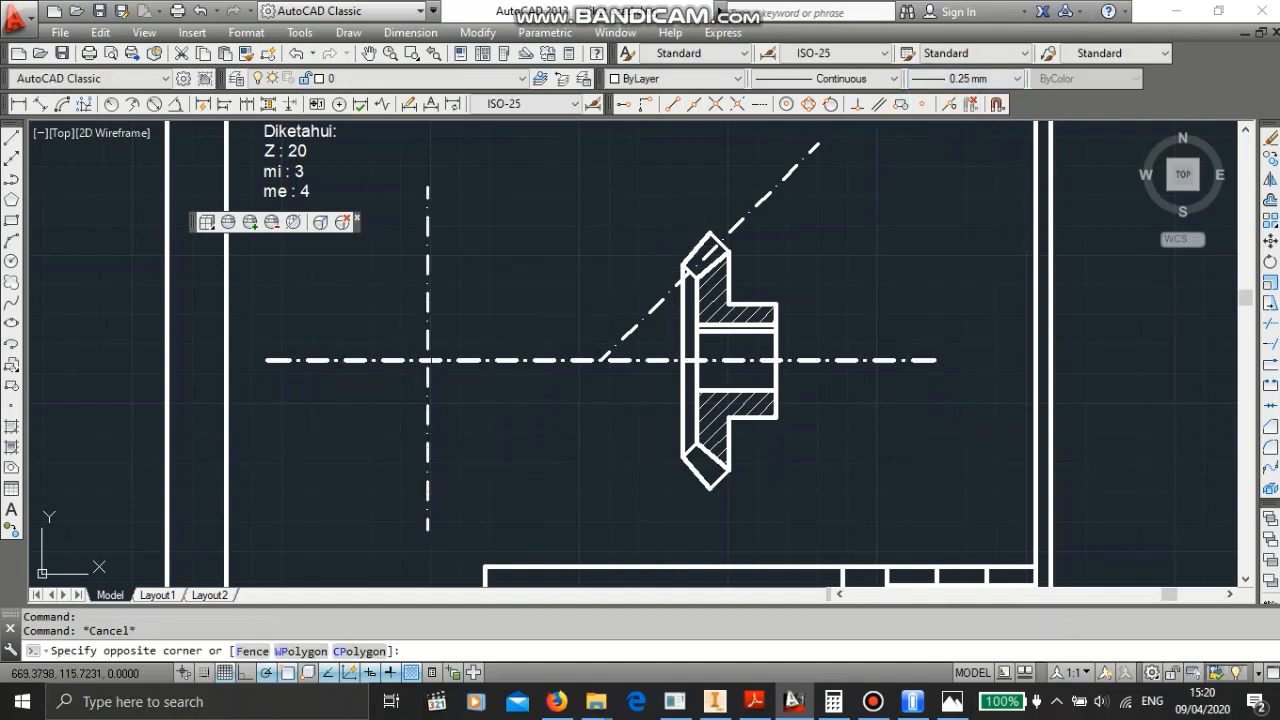
{"action": "left_click", "coordinate": [491, 357]}
{"action": "left_click", "coordinate": [966, 79]}
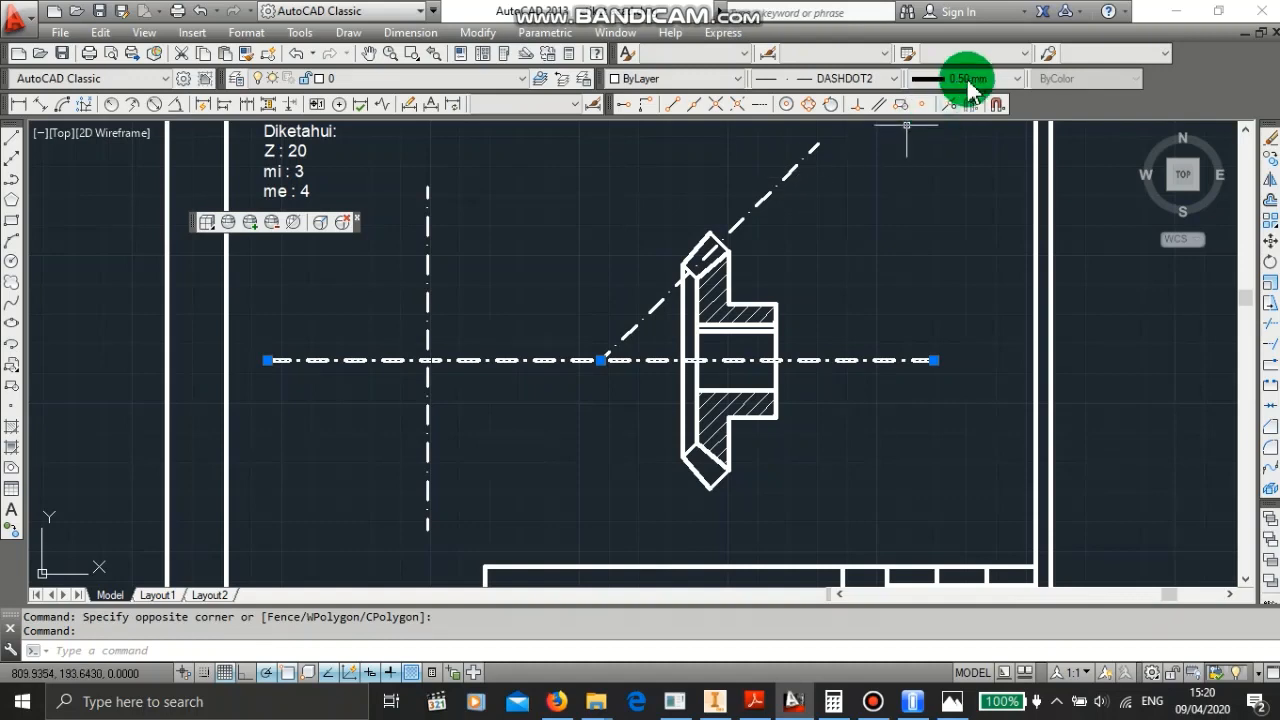
{"action": "left_click", "coordinate": [981, 128]}
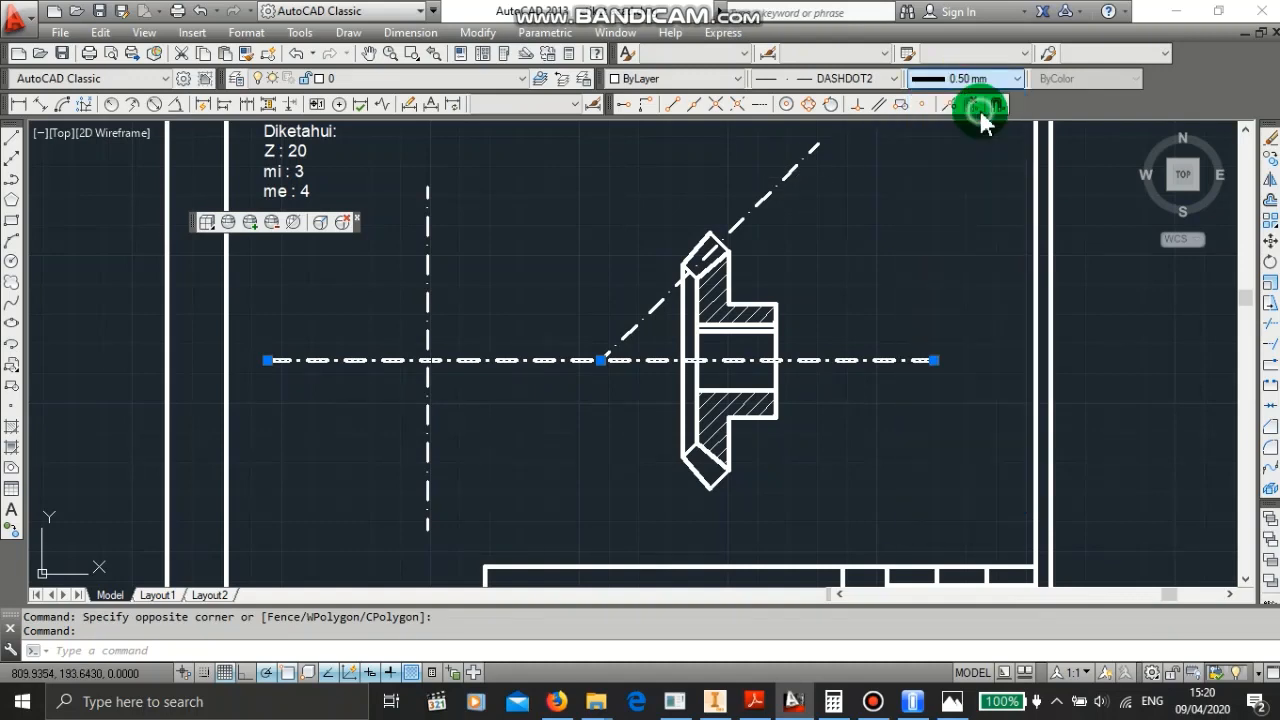
{"action": "key", "text": "Escape"}
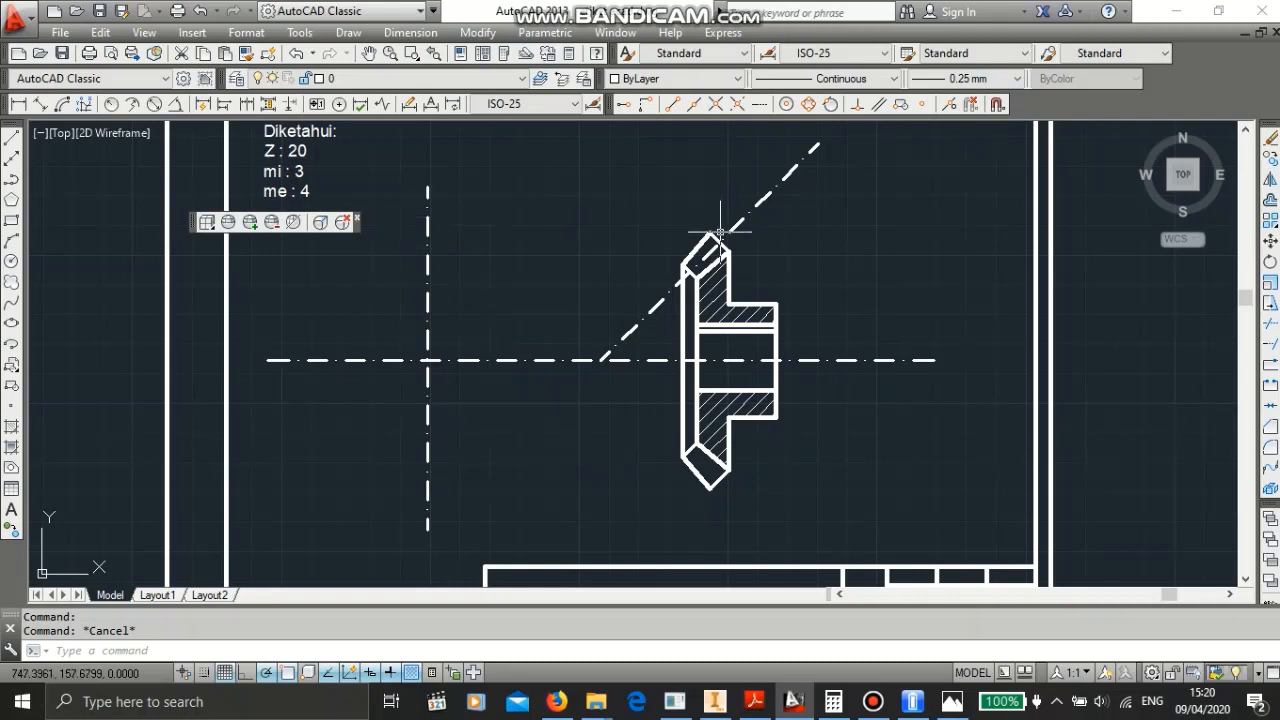
- Add a vertical linear dimension spanning the gear's outer tips, placed to the right of the gear section
{"action": "scroll", "coordinate": [720, 232], "scroll_direction": "down", "scroll_amount": 2}
{"action": "scroll", "coordinate": [715, 228], "scroll_direction": "up", "scroll_amount": 5}
{"action": "scroll", "coordinate": [689, 210], "scroll_direction": "down", "scroll_amount": 2}
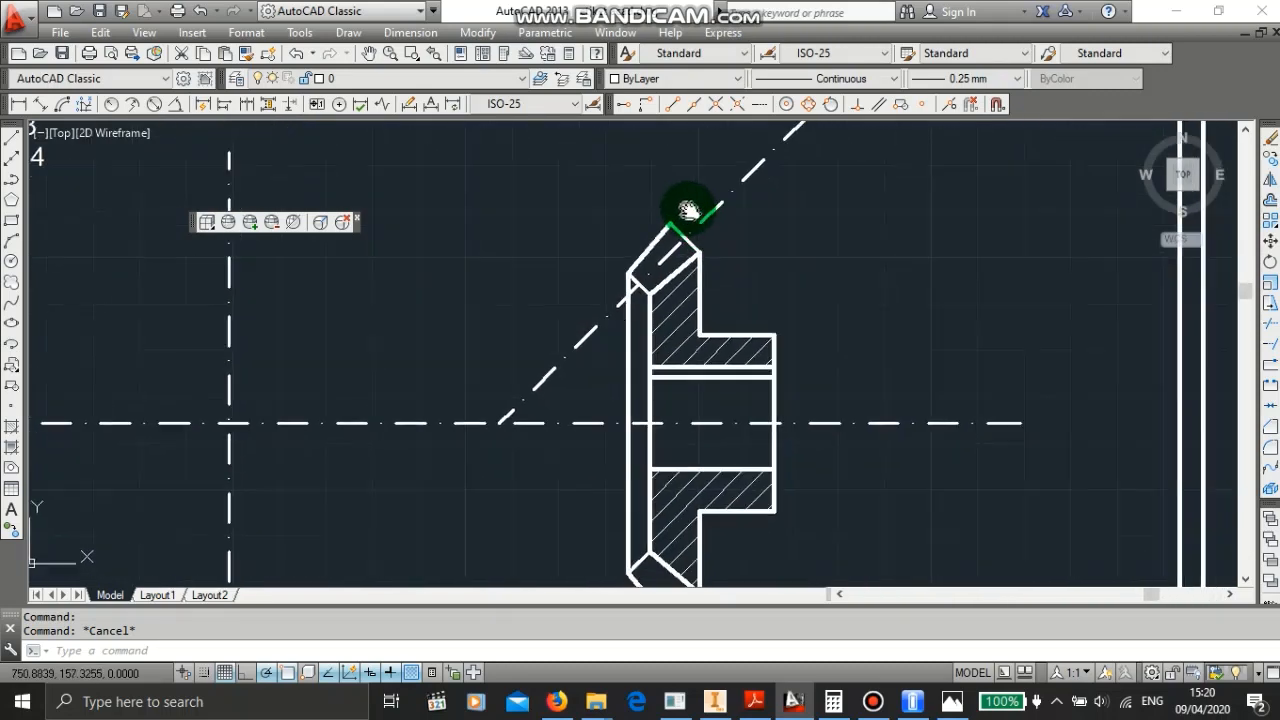
{"action": "middle_click_drag", "start_coordinate": [689, 210], "coordinate": [652, 172]}
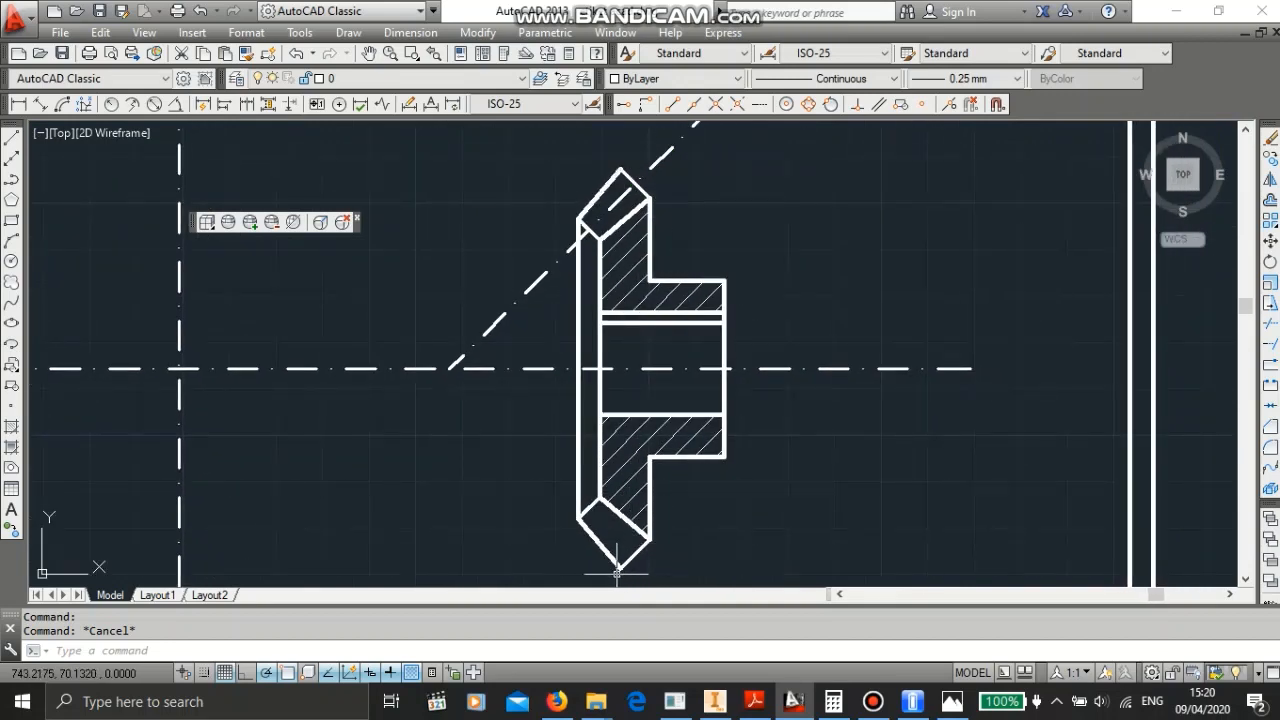
{"action": "left_click", "coordinate": [22, 104]}
{"action": "left_click", "coordinate": [620, 170]}
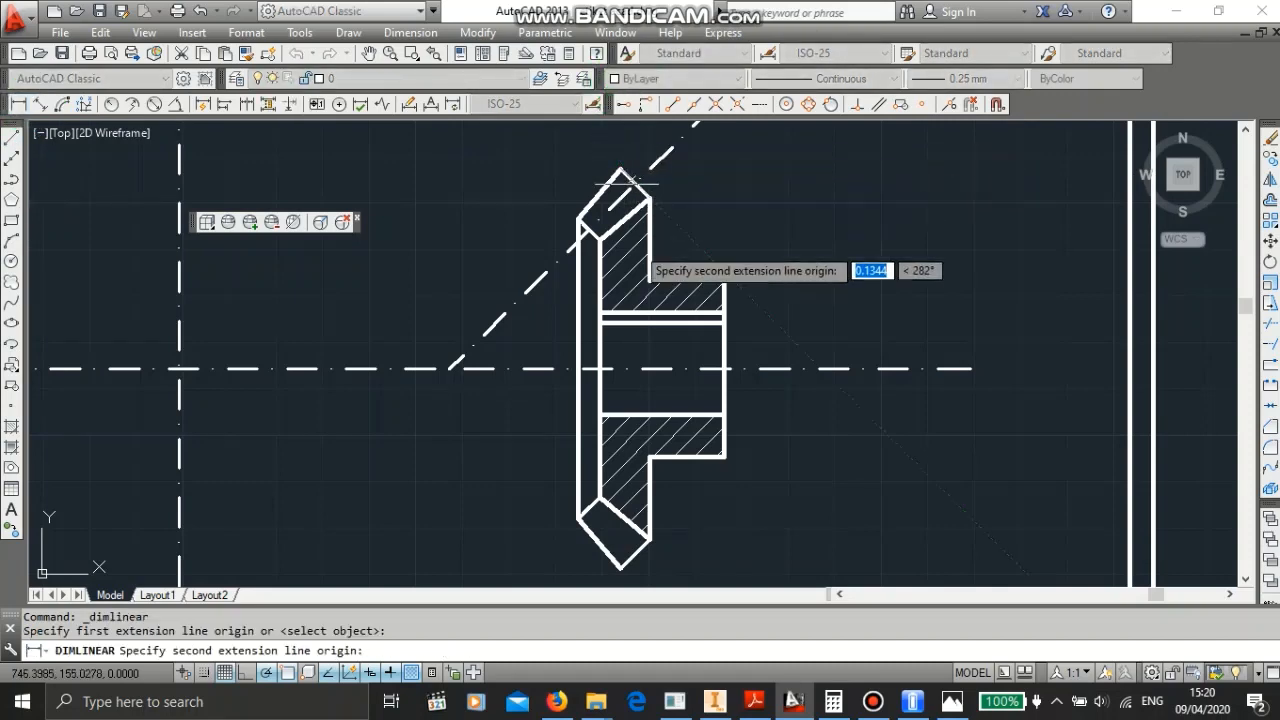
{"action": "left_click", "coordinate": [620, 567]}
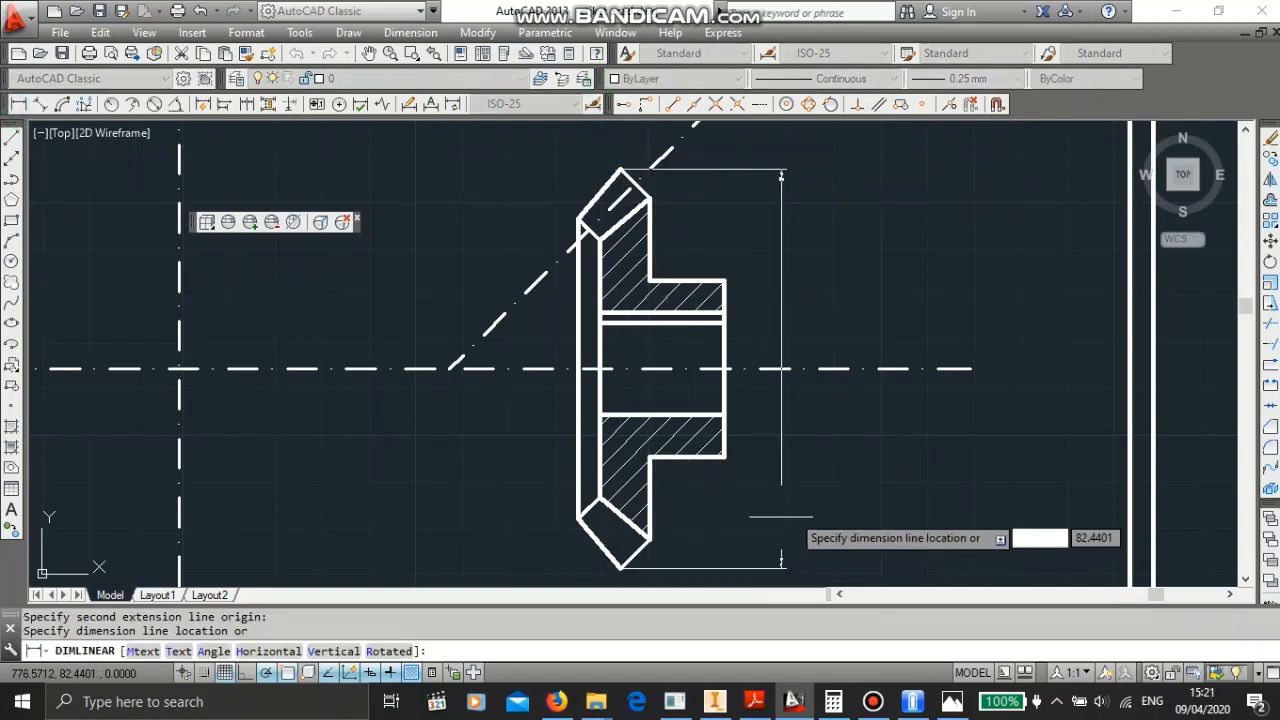
{"action": "left_click", "coordinate": [808, 500]}
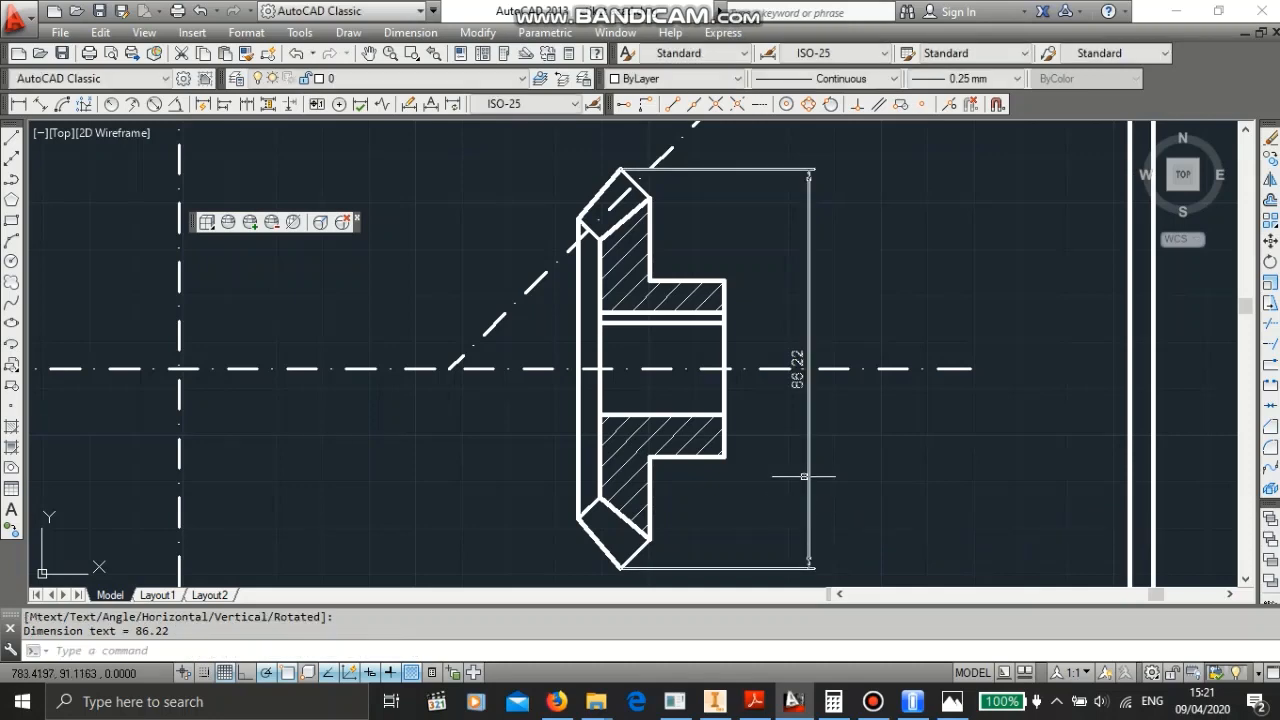
{"action": "scroll", "coordinate": [803, 400], "scroll_direction": "down", "scroll_amount": 4}
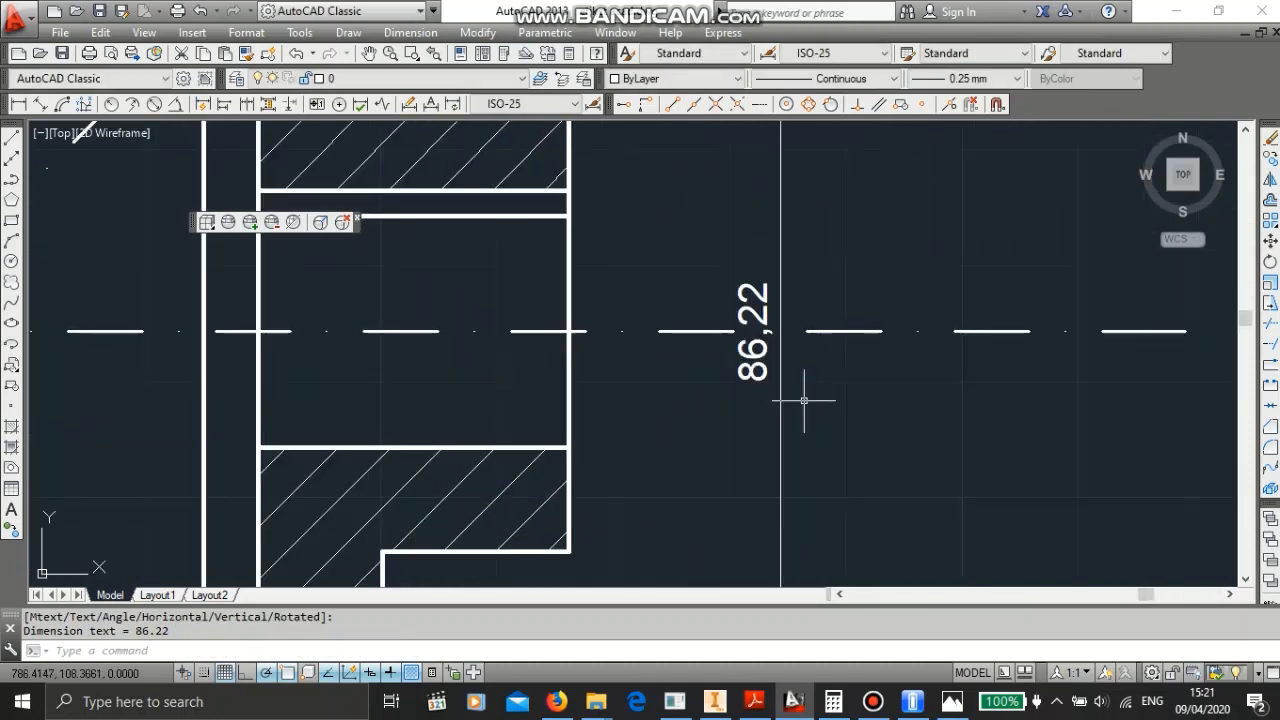
{"action": "scroll", "coordinate": [803, 400], "scroll_direction": "down", "scroll_amount": 5}
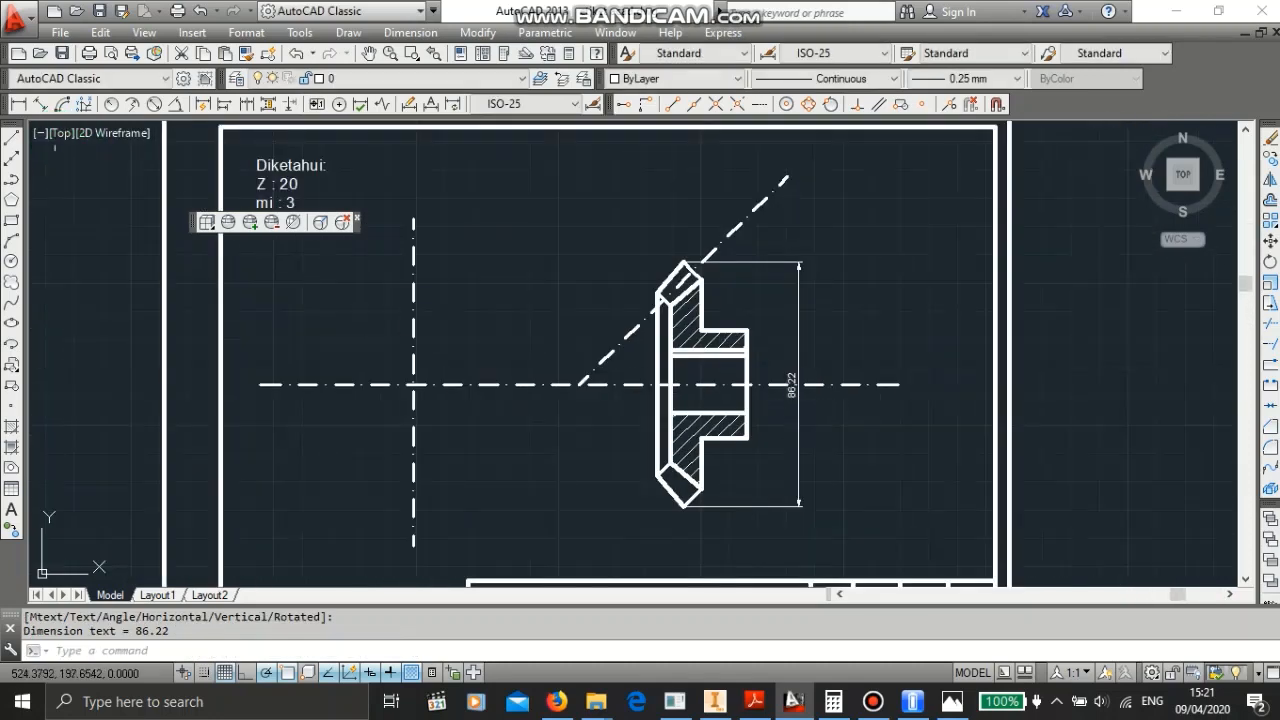
{"action": "left_click", "coordinate": [155, 105]}
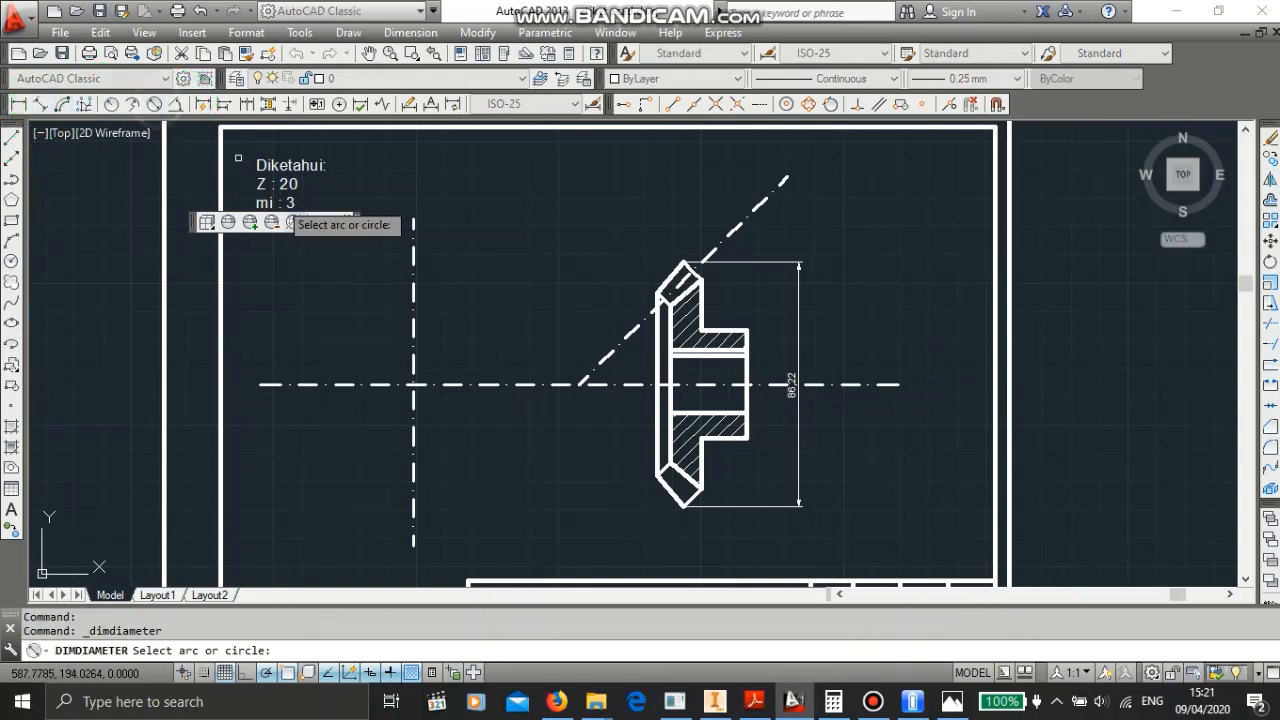
{"action": "key", "text": "Escape"}
{"action": "key", "text": "Escape"}
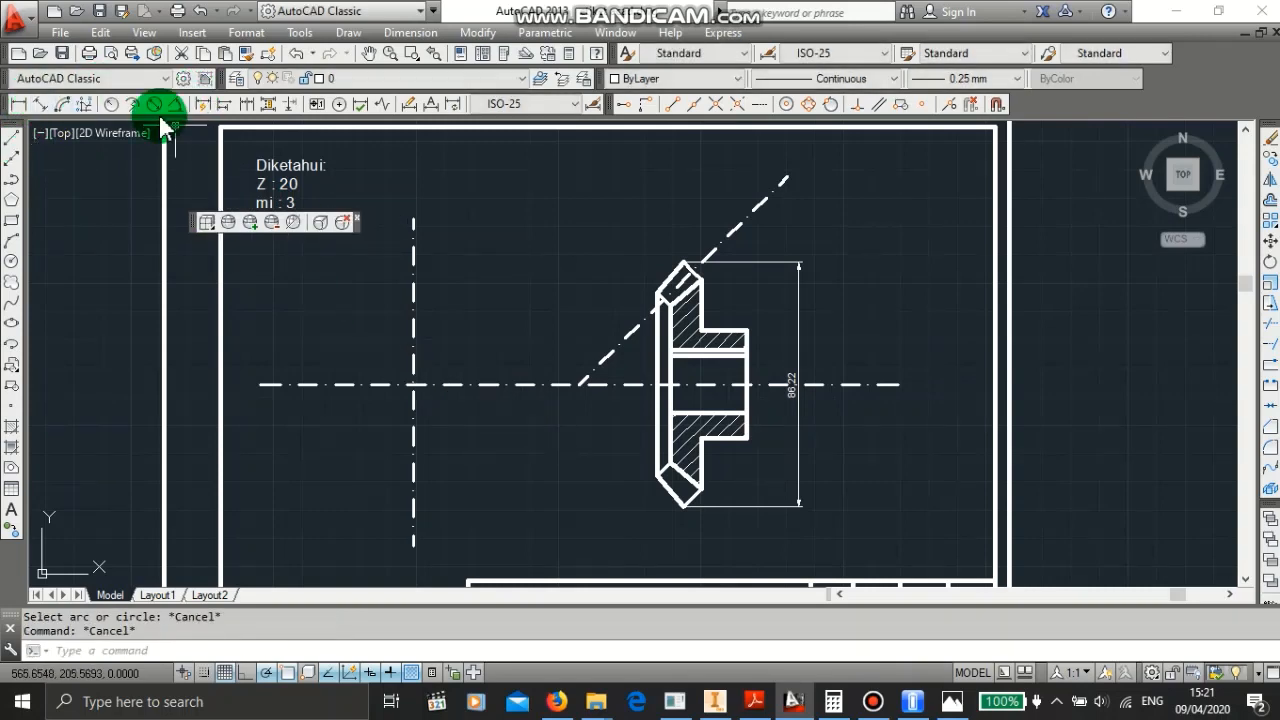
- Draw a circle of diameter 86.22 centred on the intersection of the left centre lines
{"action": "left_click", "coordinate": [11, 258]}
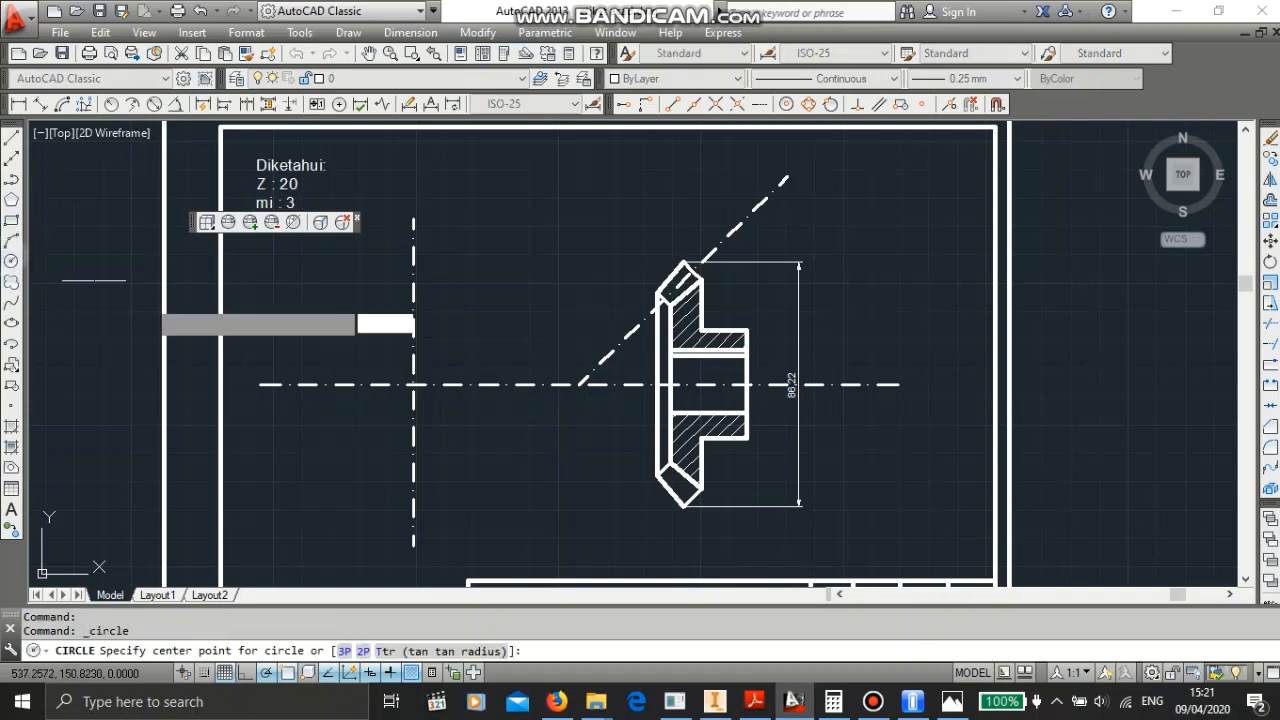
{"action": "left_click", "coordinate": [413, 384]}
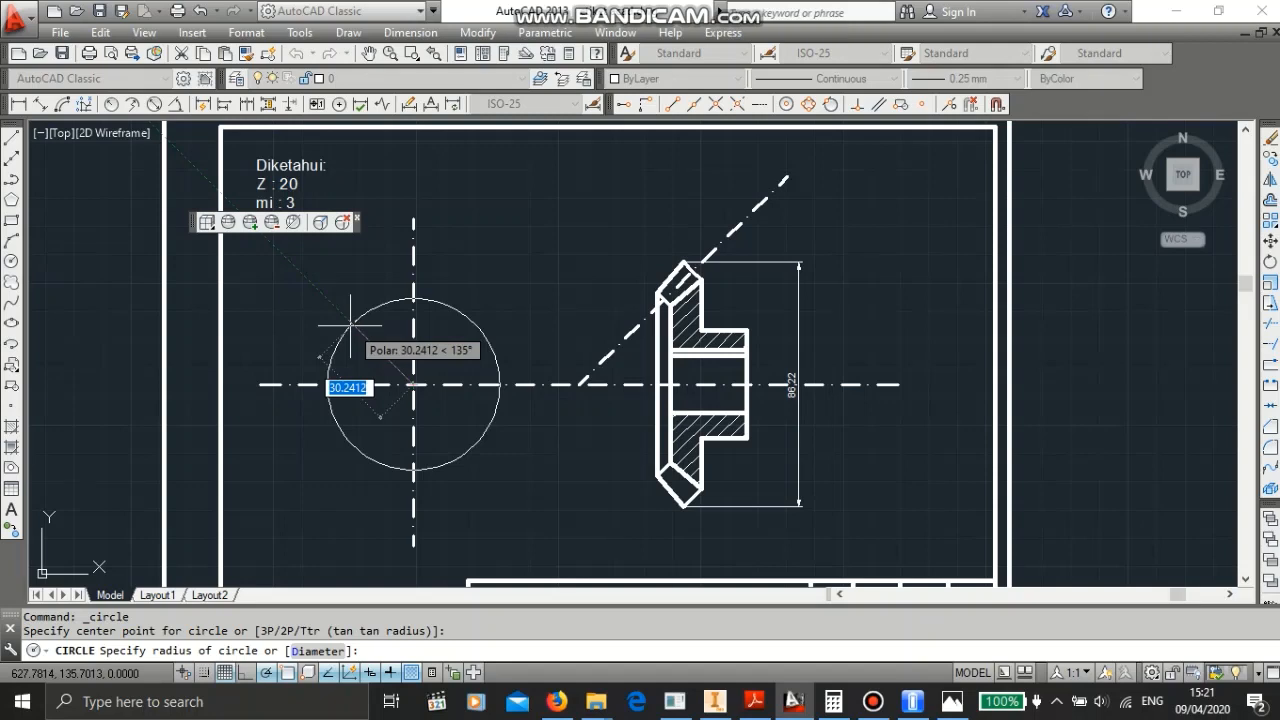
{"action": "type", "text": "d"}
{"action": "key", "text": "Return"}
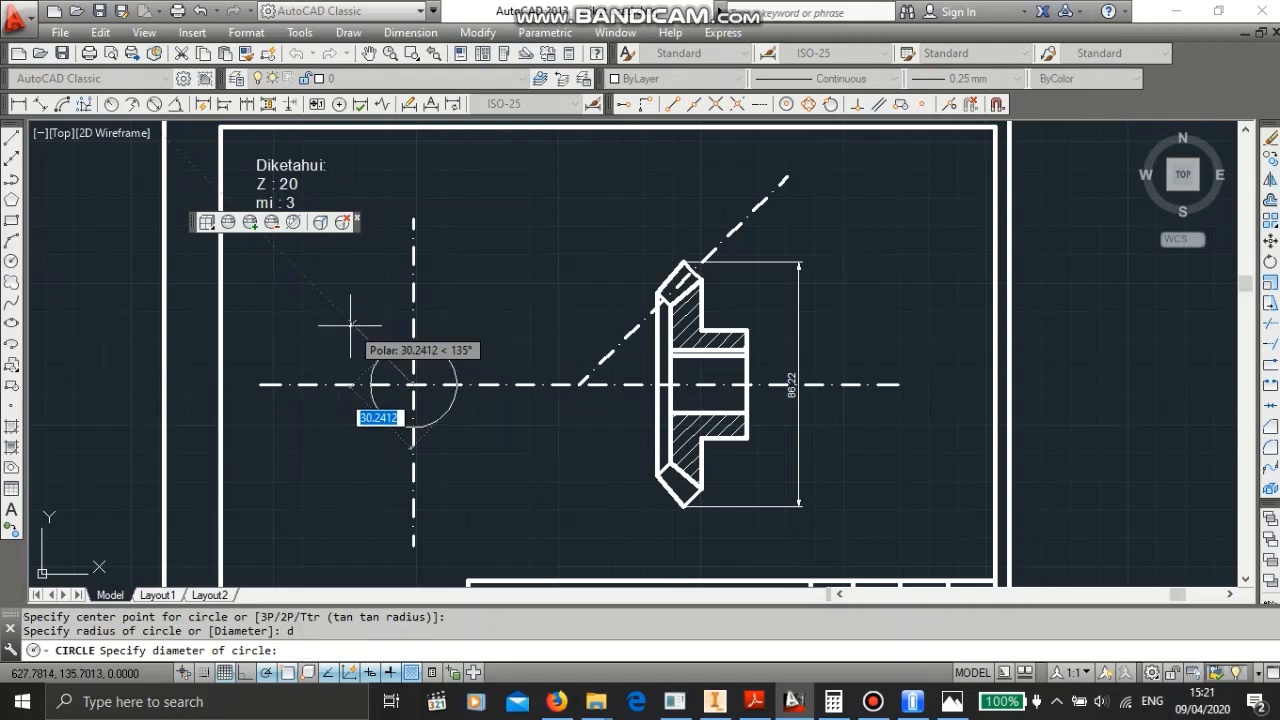
{"action": "type", "text": "86"}
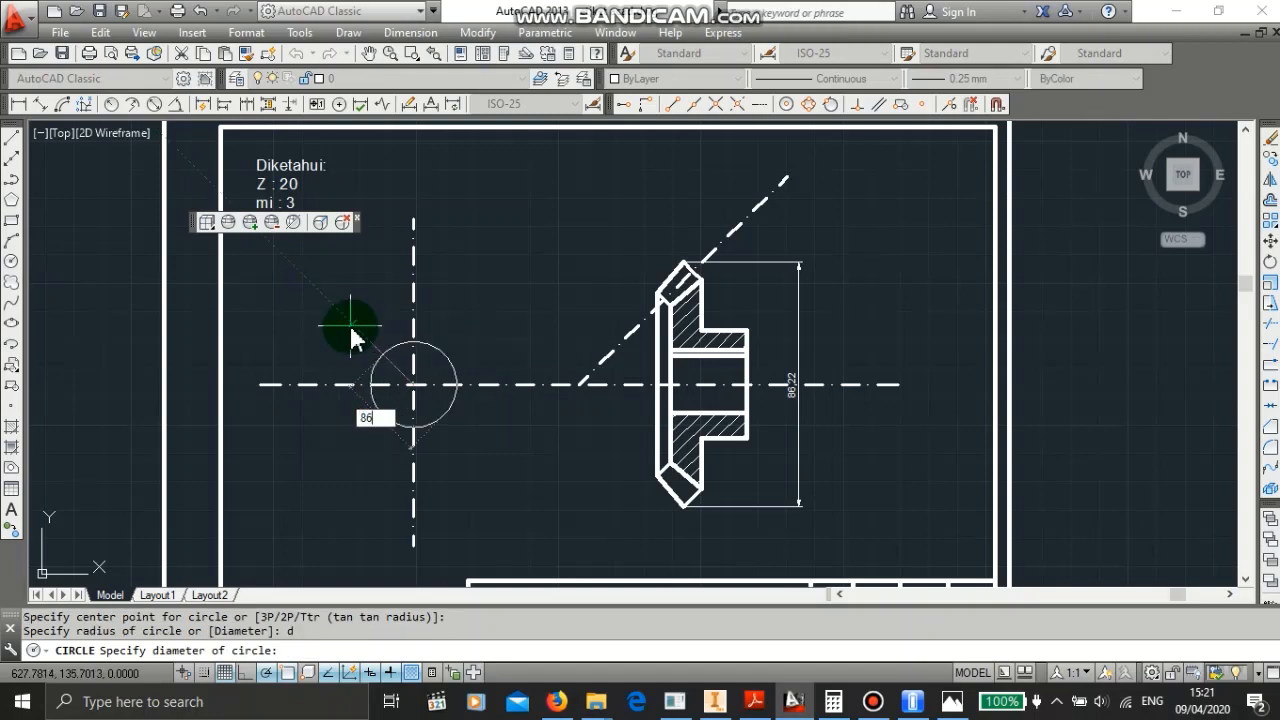
{"action": "type", "text": ".22"}
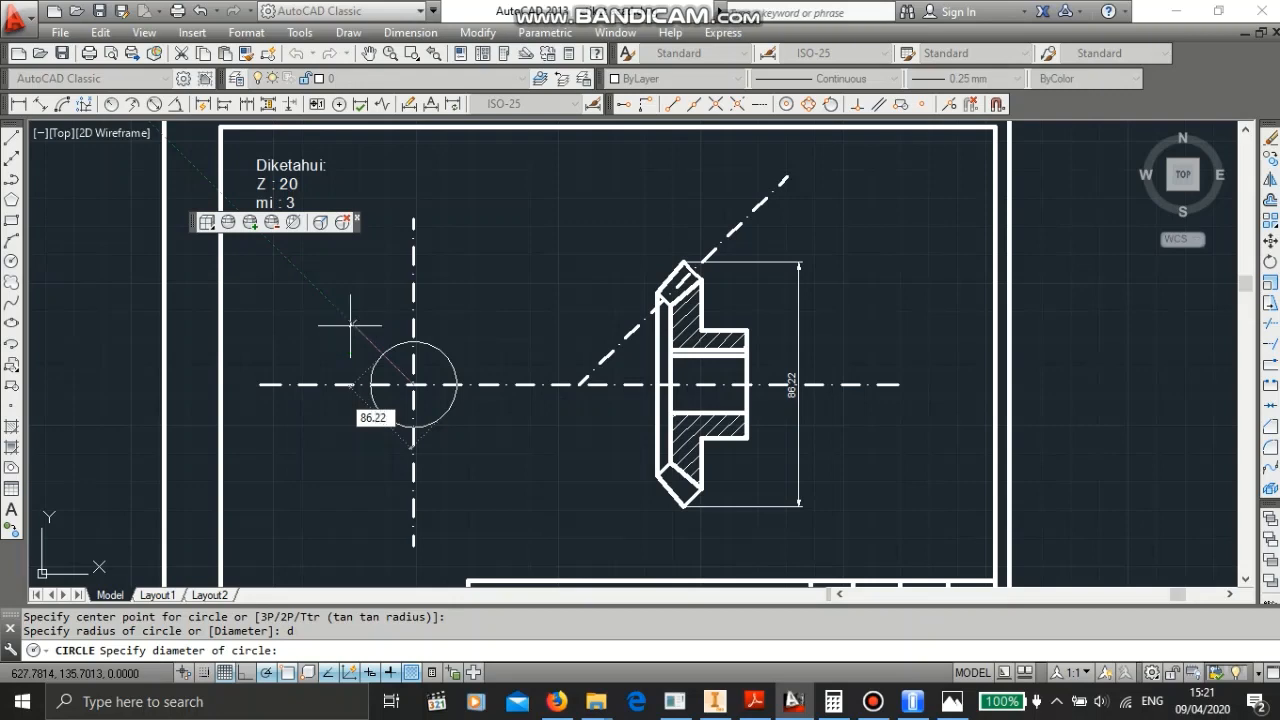
{"action": "key", "text": "Return"}
{"action": "key", "text": "Escape"}
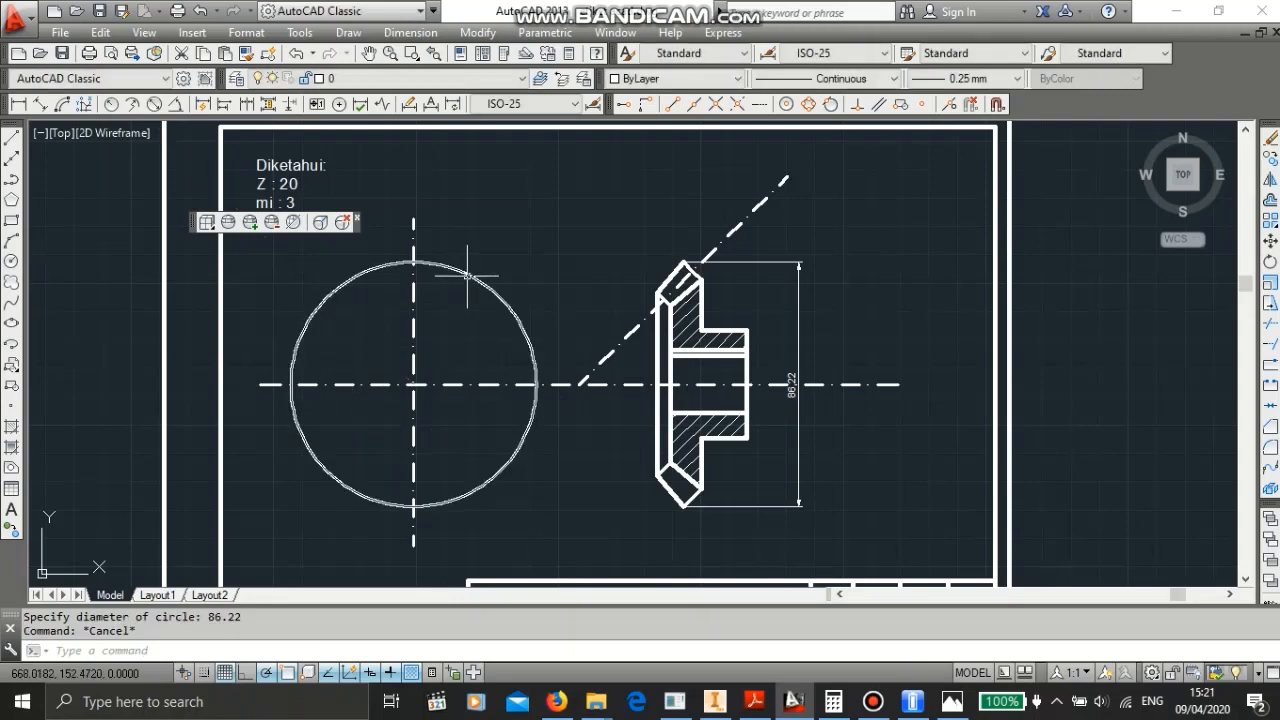
- Give the 86.22 circle a 0.50 mm lineweight
{"action": "left_click", "coordinate": [466, 276]}
{"action": "left_click", "coordinate": [966, 80]}
{"action": "left_click", "coordinate": [966, 120]}
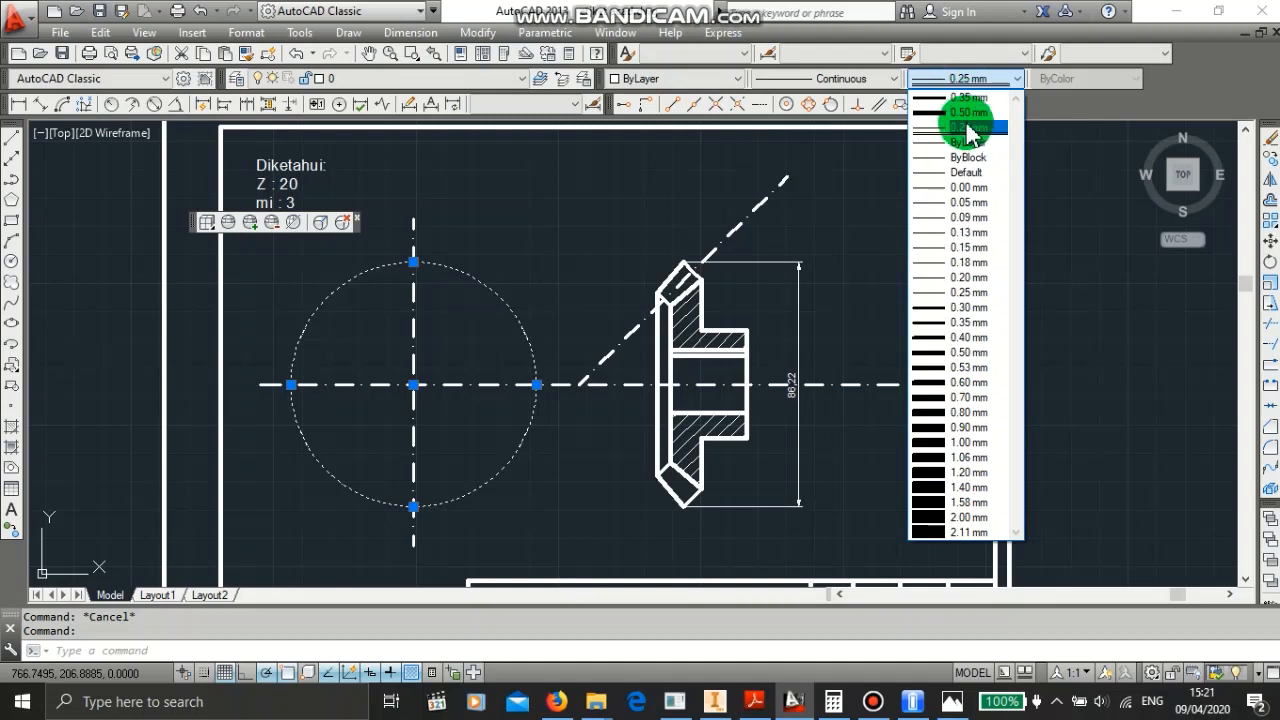
{"action": "key", "text": "Escape"}
- Add a vertical linear dimension from the bore edge to the gear's lower tip, then erase it
{"action": "scroll", "coordinate": [846, 363], "scroll_direction": "down", "scroll_amount": 2}
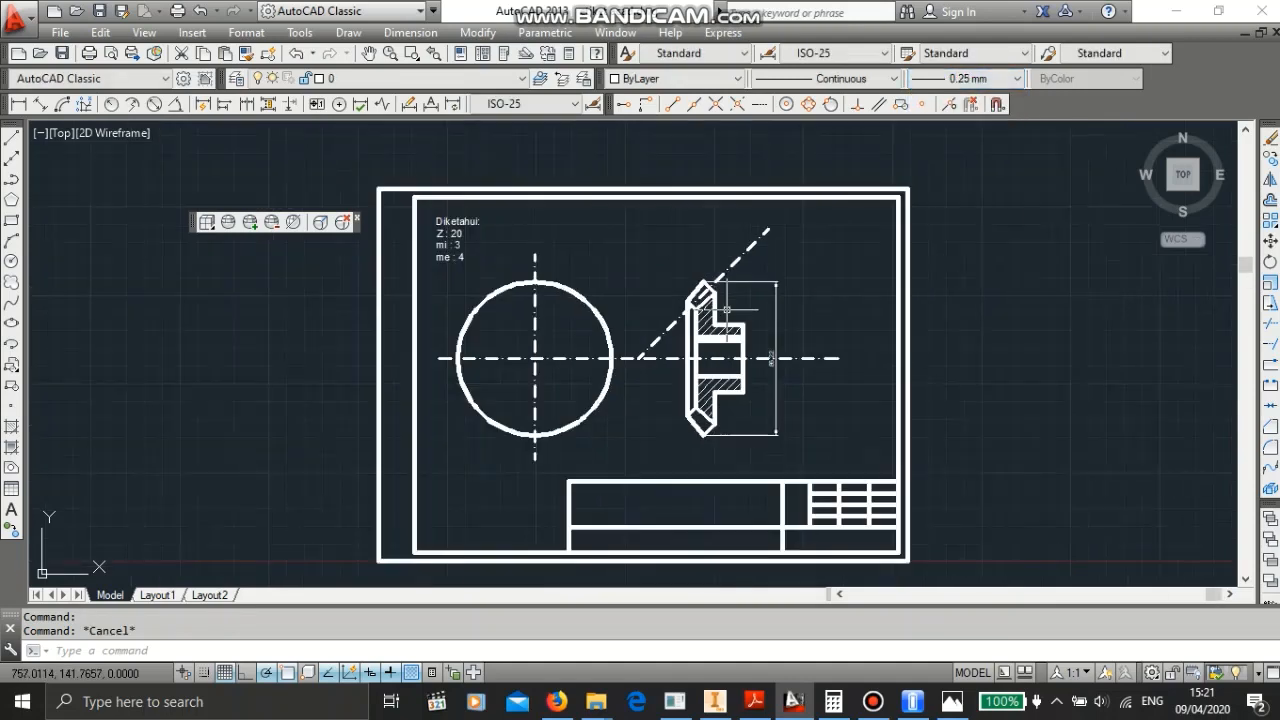
{"action": "scroll", "coordinate": [760, 330], "scroll_direction": "up", "scroll_amount": 4}
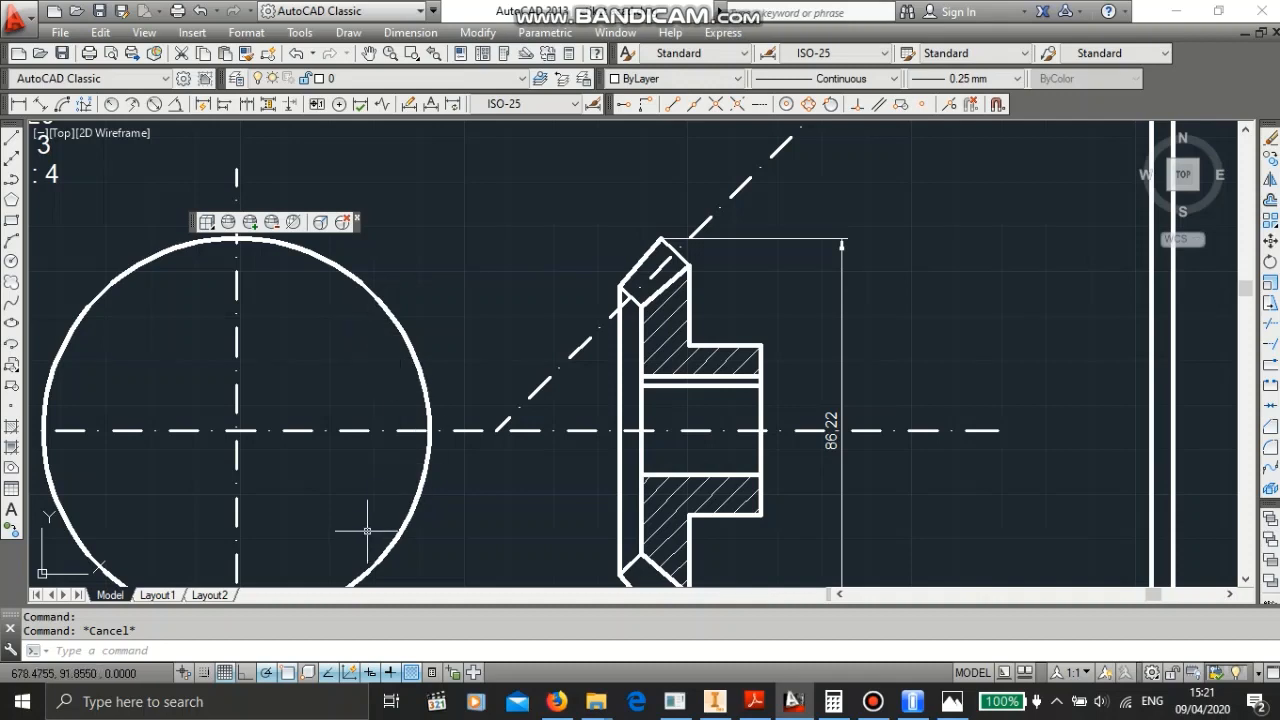
{"action": "left_click", "coordinate": [12, 136]}
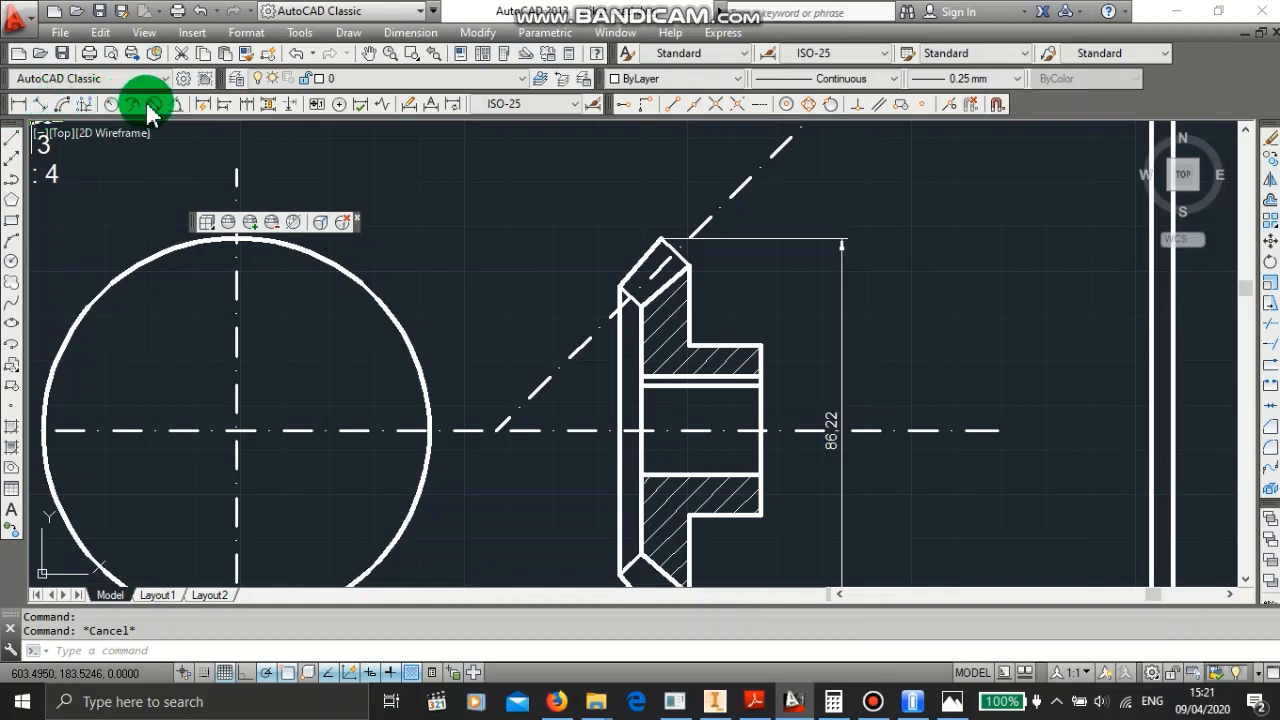
{"action": "left_click", "coordinate": [20, 105]}
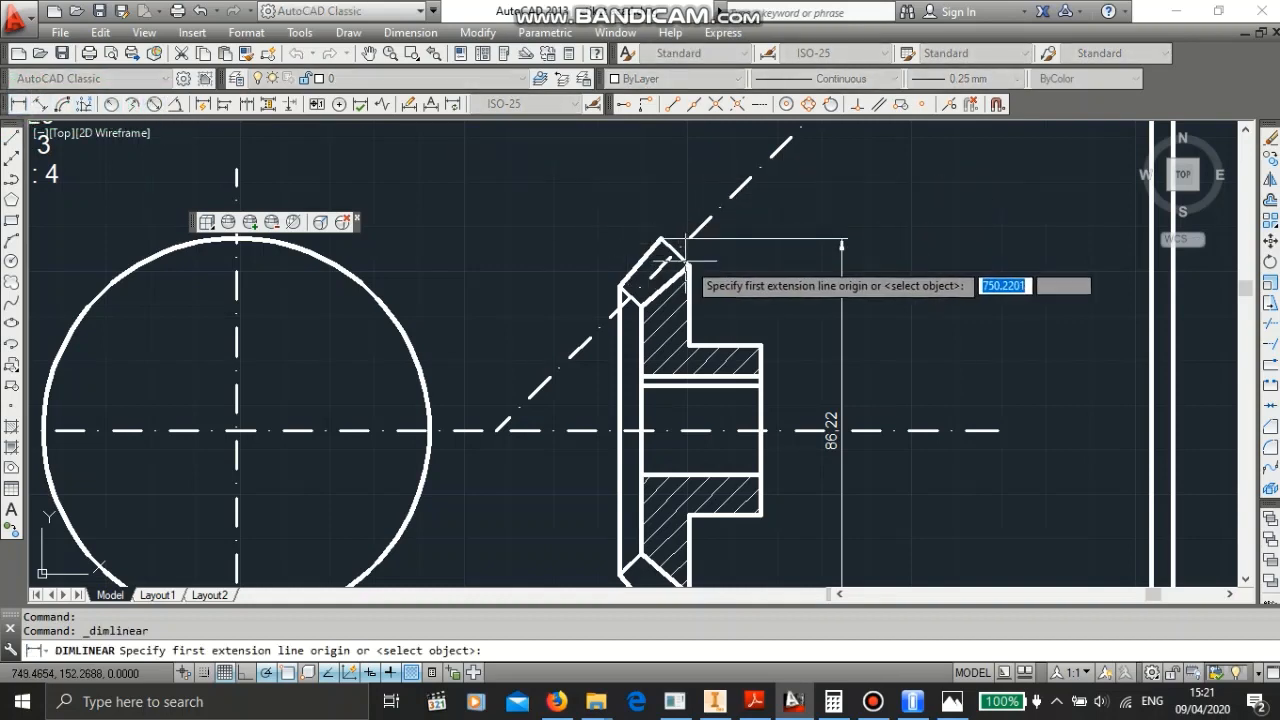
{"action": "left_click", "coordinate": [667, 390]}
{"action": "middle_click_drag", "start_coordinate": [667, 389], "coordinate": [653, 262]}
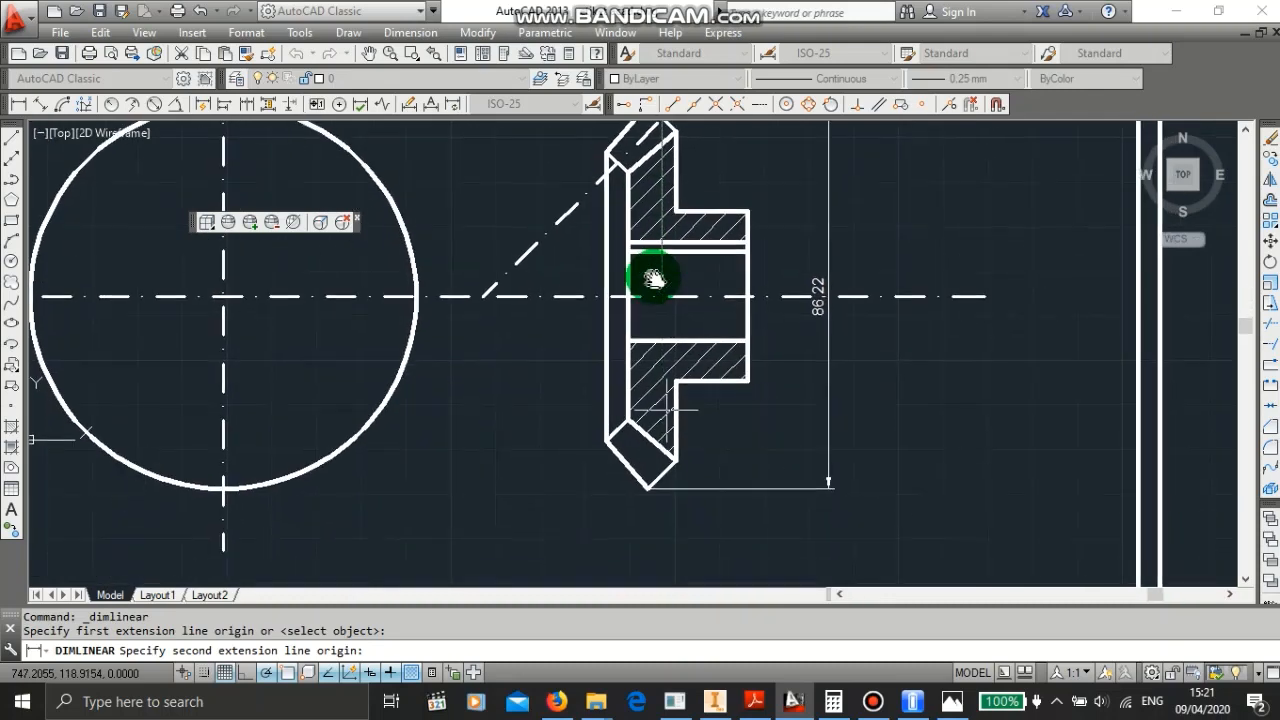
{"action": "left_click", "coordinate": [659, 480]}
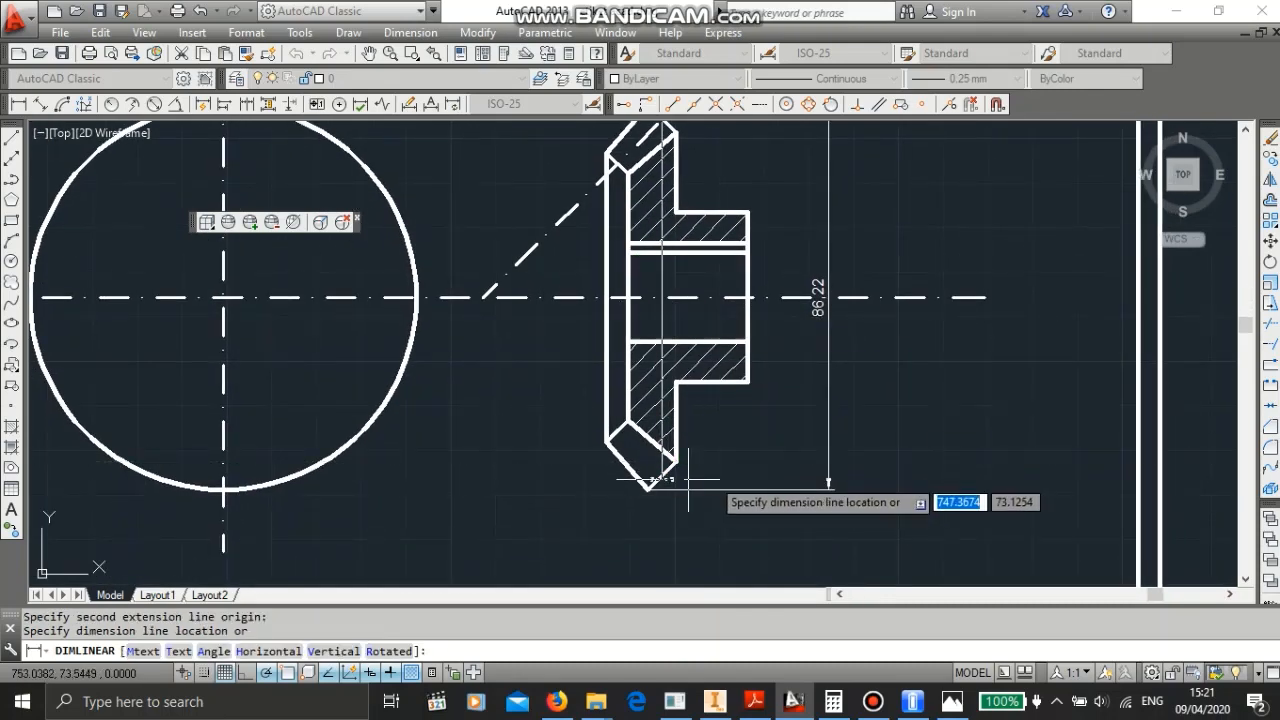
{"action": "left_click", "coordinate": [787, 468]}
{"action": "key", "text": "Escape"}
{"action": "left_click", "coordinate": [789, 352]}
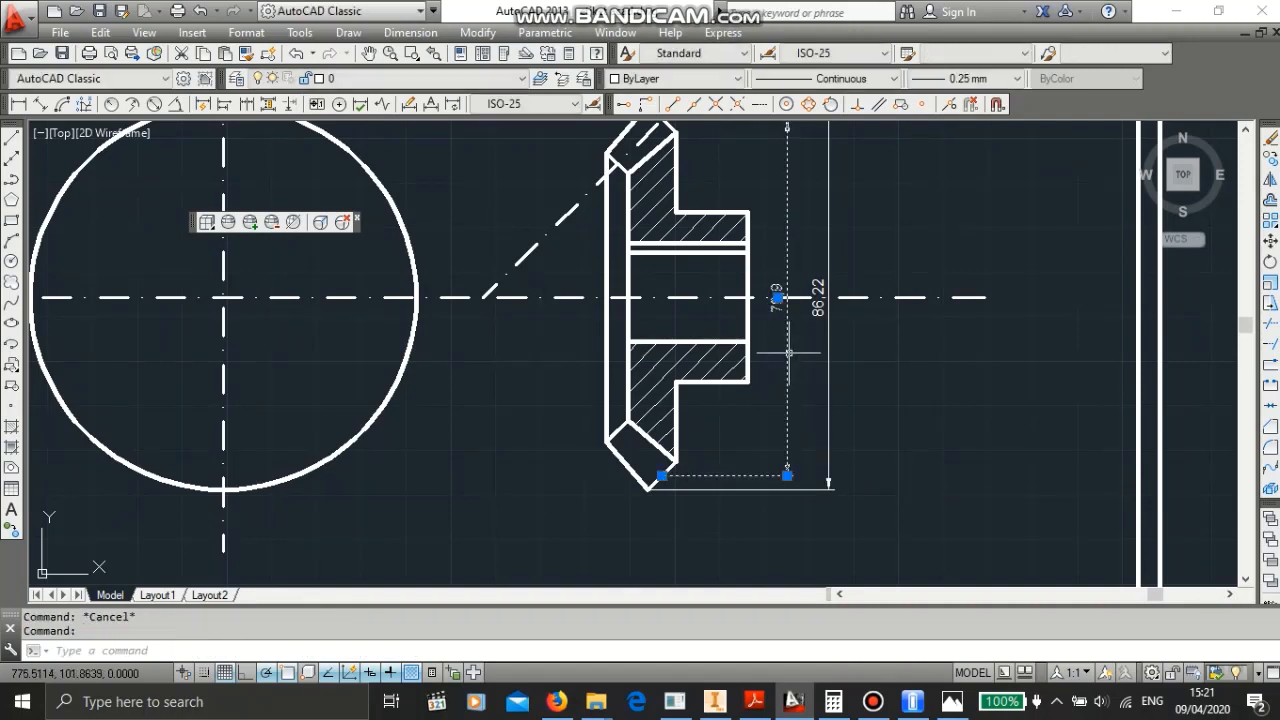
{"action": "key", "text": "Delete"}
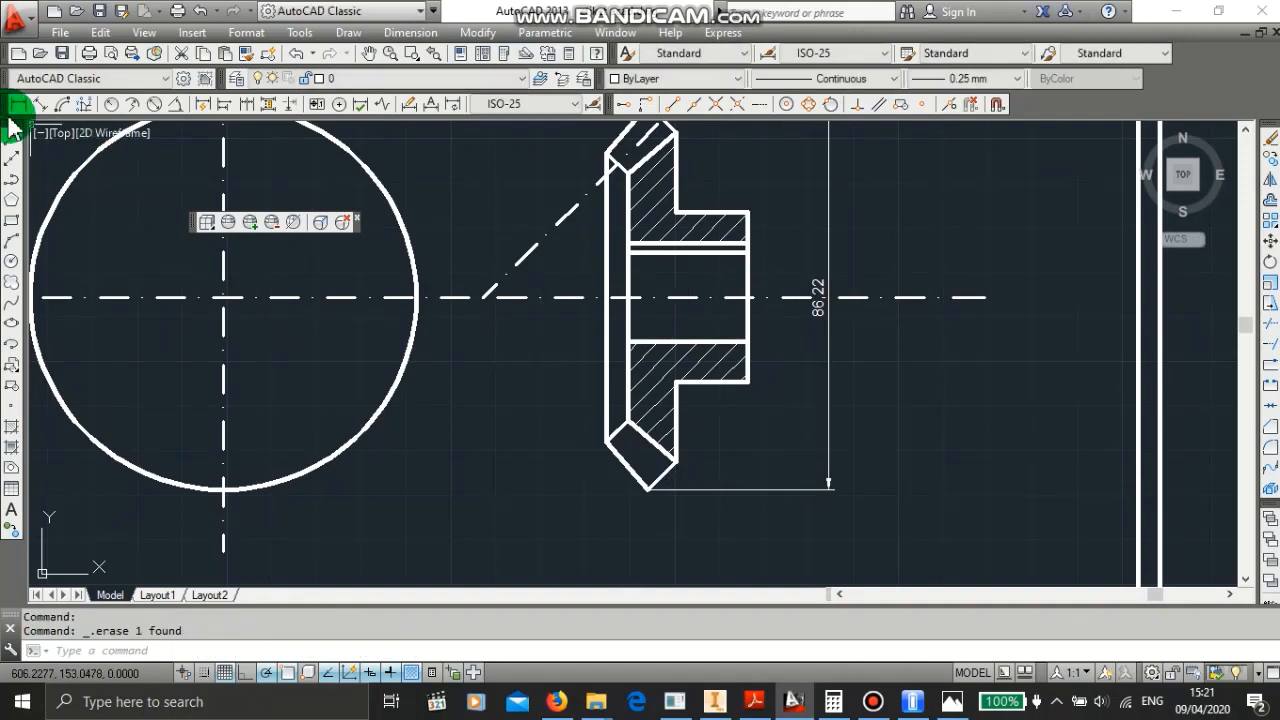
- Draw a concentric circle 80 mm in diameter inside the 86.22 circle
{"action": "mouse_move", "coordinate": [150, 185]}
{"action": "middle_mouse_down"}
{"action": "mouse_move", "coordinate": [194, 249]}
{"action": "mouse_move", "coordinate": [320, 337]}
{"action": "mouse_move", "coordinate": [340, 336]}
{"action": "middle_mouse_up"}
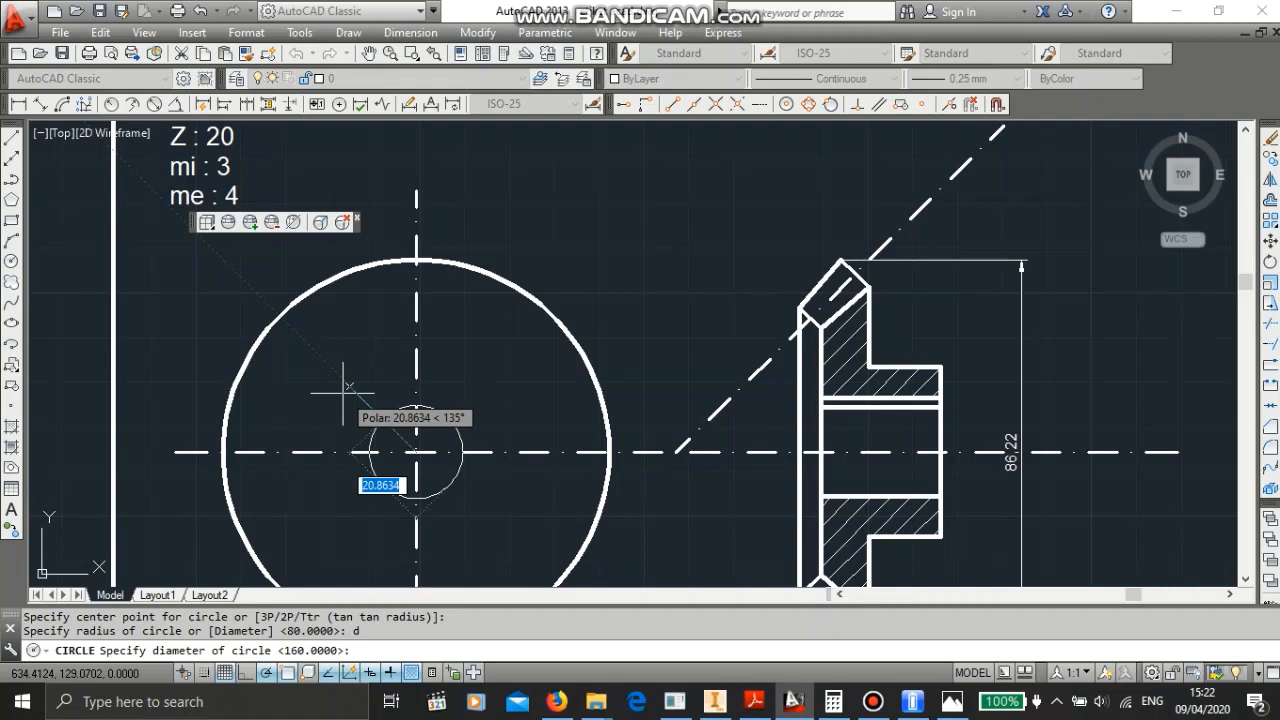
{"action": "type", "text": "80"}
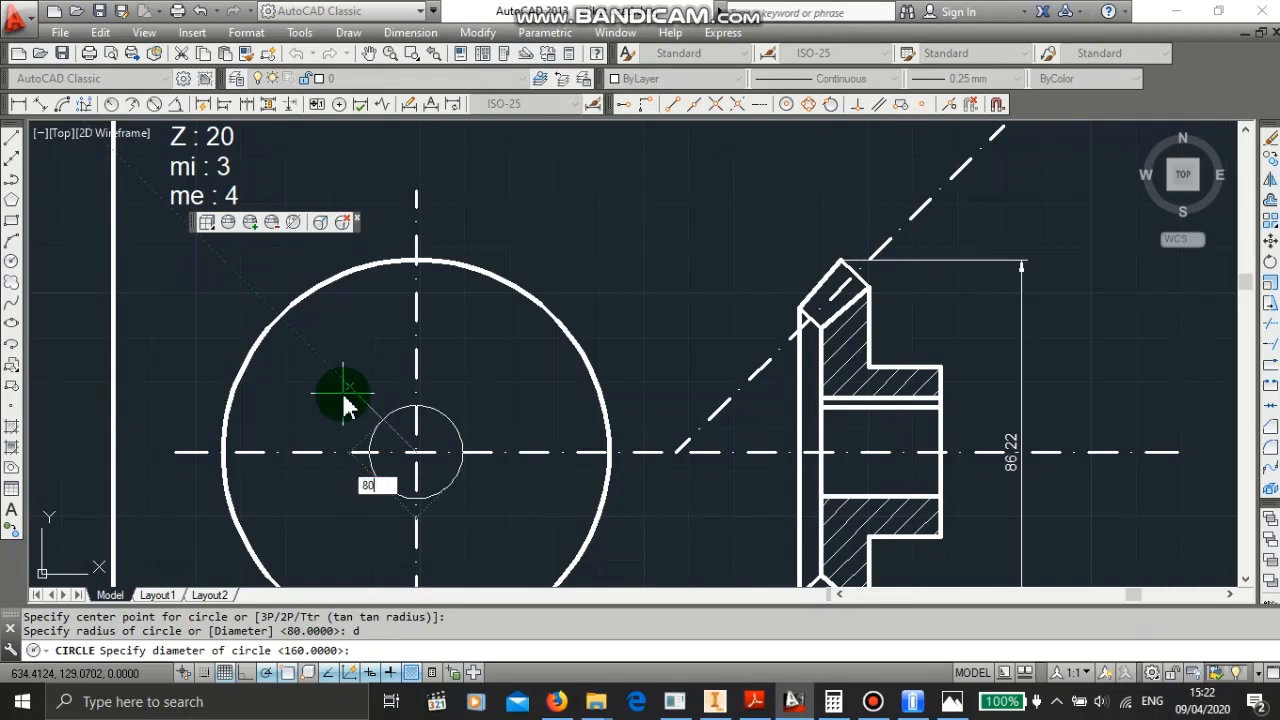
{"action": "key", "text": "Return"}
{"action": "key", "text": "Escape"}
- Give the 80 mm circle a 0.35 mm lineweight and the DASHDOT2 linetype
{"action": "left_click", "coordinate": [374, 276]}
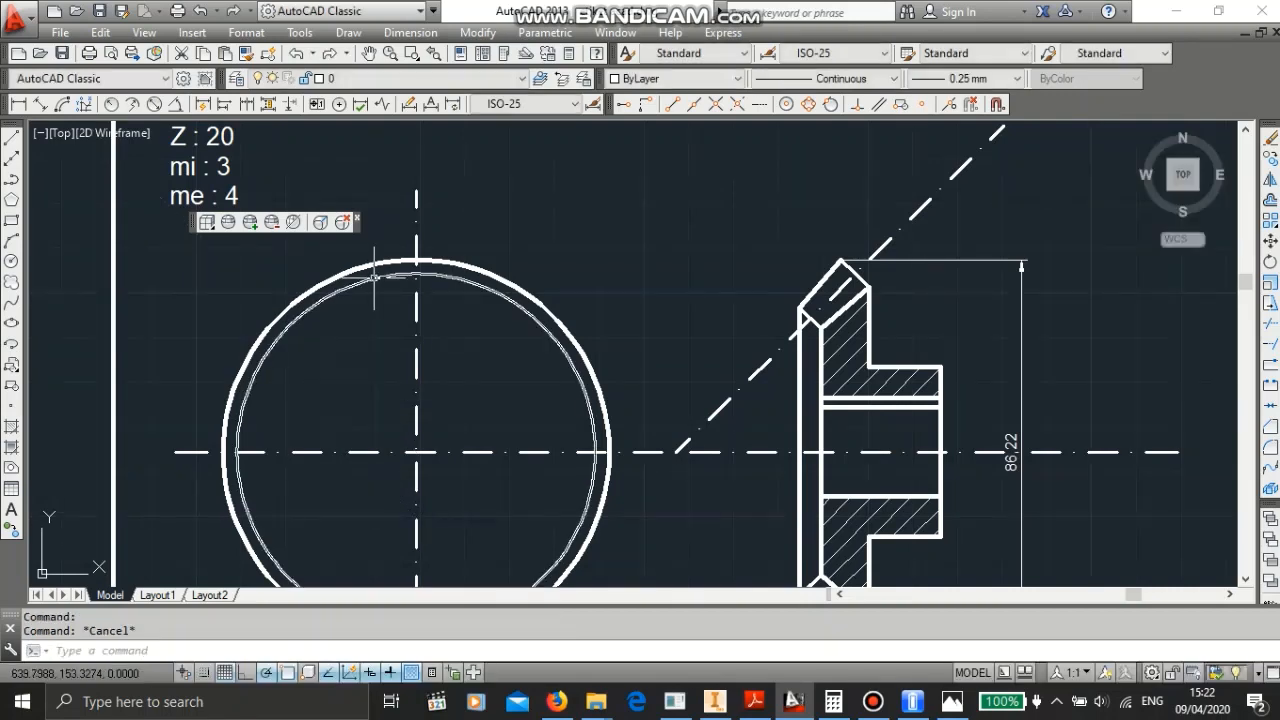
{"action": "left_click", "coordinate": [962, 78]}
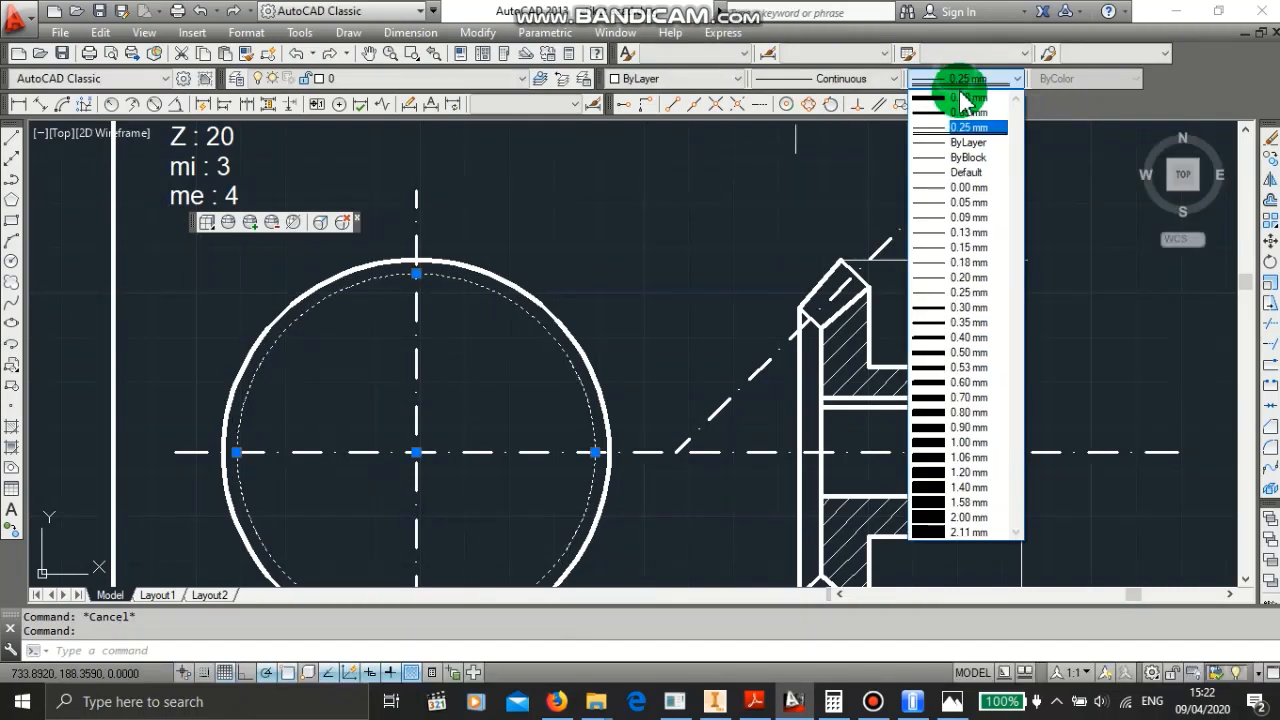
{"action": "left_click", "coordinate": [962, 127]}
{"action": "left_click", "coordinate": [893, 80]}
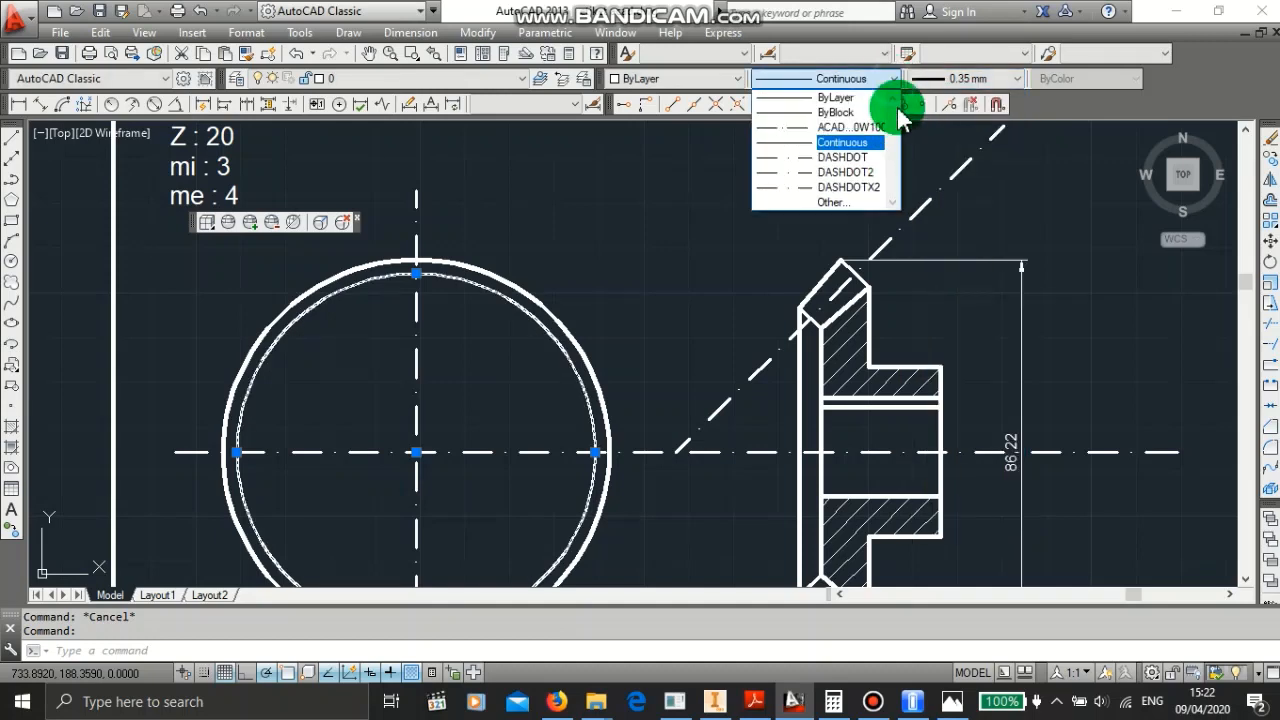
{"action": "left_click", "coordinate": [860, 172]}
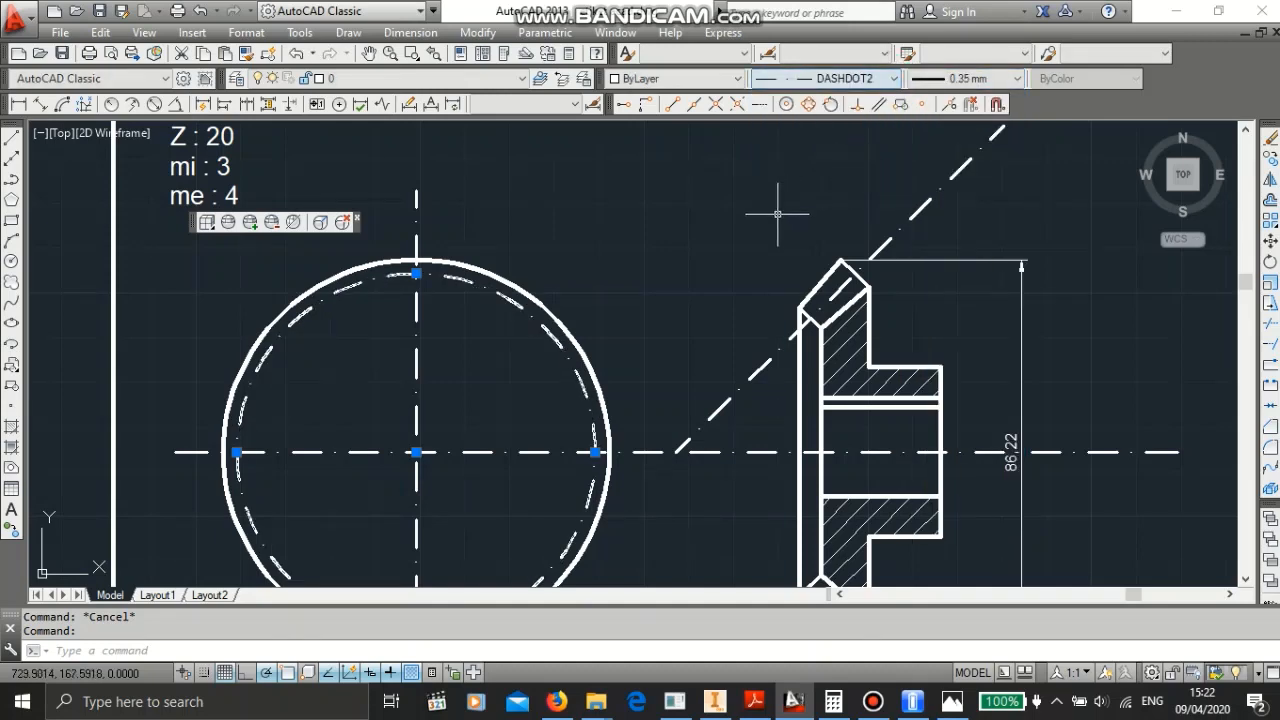
{"action": "key", "text": "Escape"}
{"action": "scroll", "coordinate": [624, 333], "scroll_direction": "up", "scroll_amount": 2}
{"action": "scroll", "coordinate": [626, 334], "scroll_direction": "down", "scroll_amount": 6}
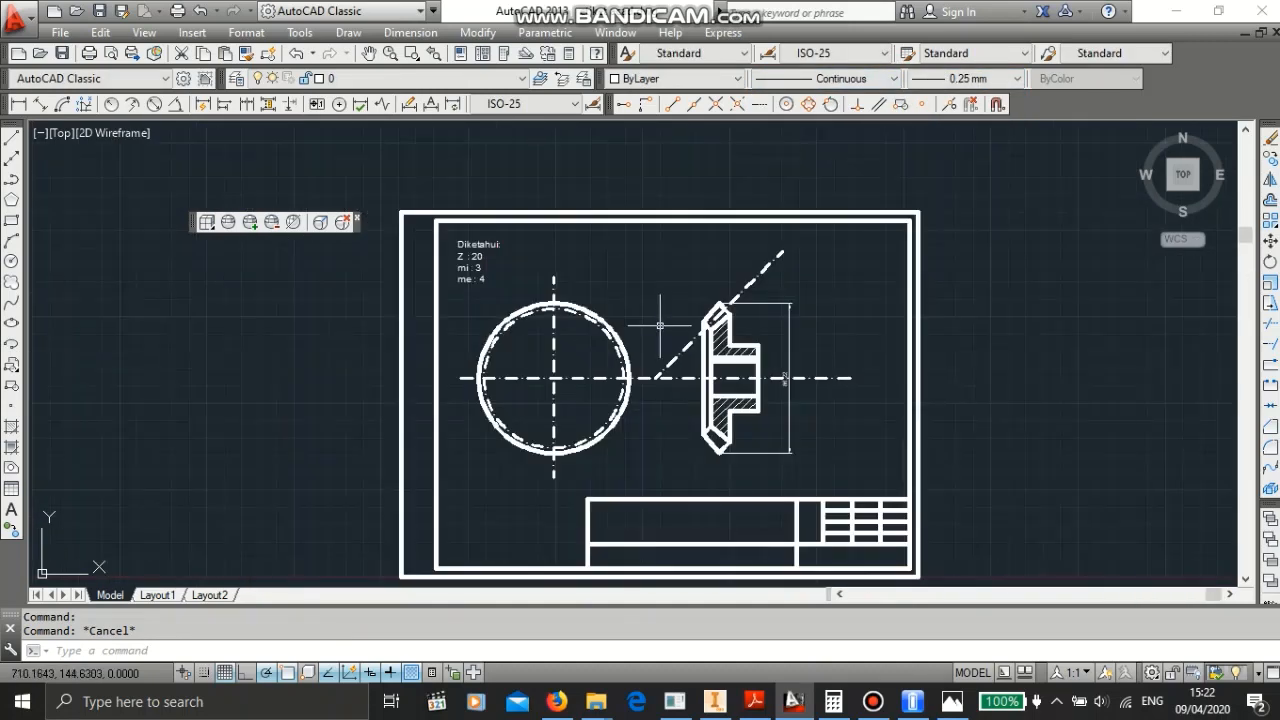
{"action": "scroll", "coordinate": [661, 326], "scroll_direction": "up", "scroll_amount": 2}
{"action": "scroll", "coordinate": [747, 363], "scroll_direction": "up", "scroll_amount": 2}
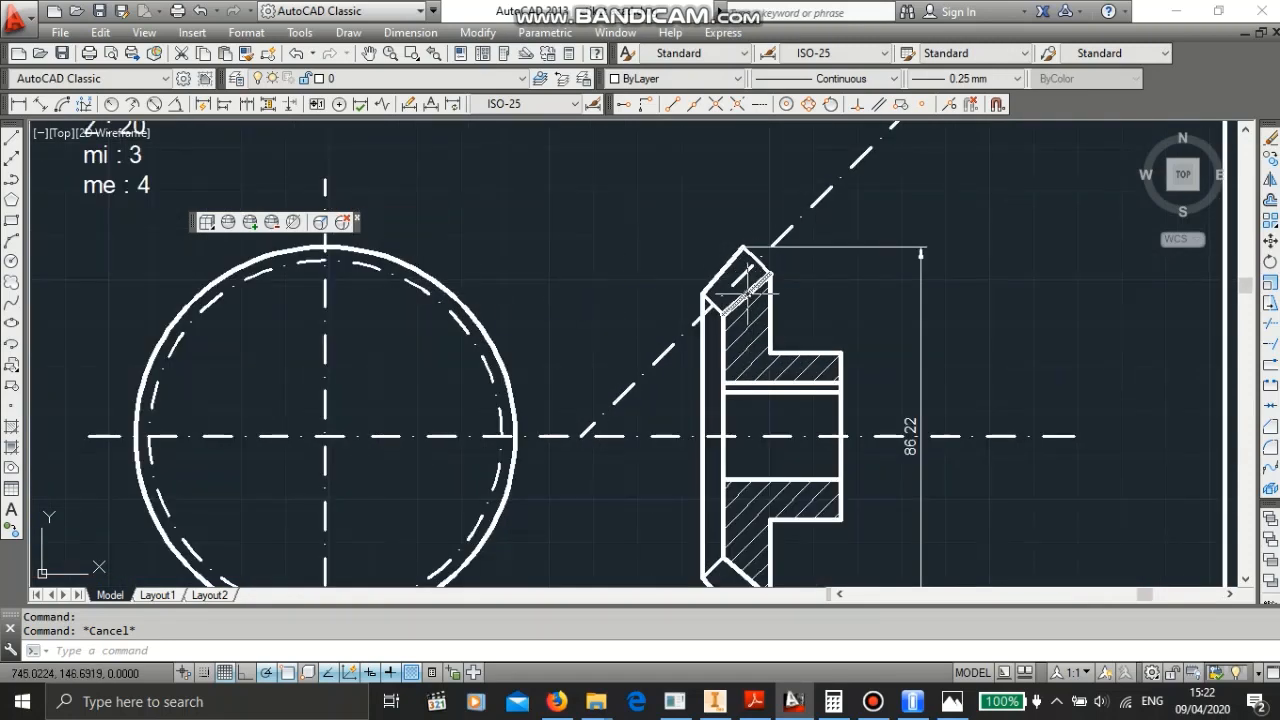
{"action": "scroll", "coordinate": [698, 322], "scroll_direction": "down", "scroll_amount": 2}
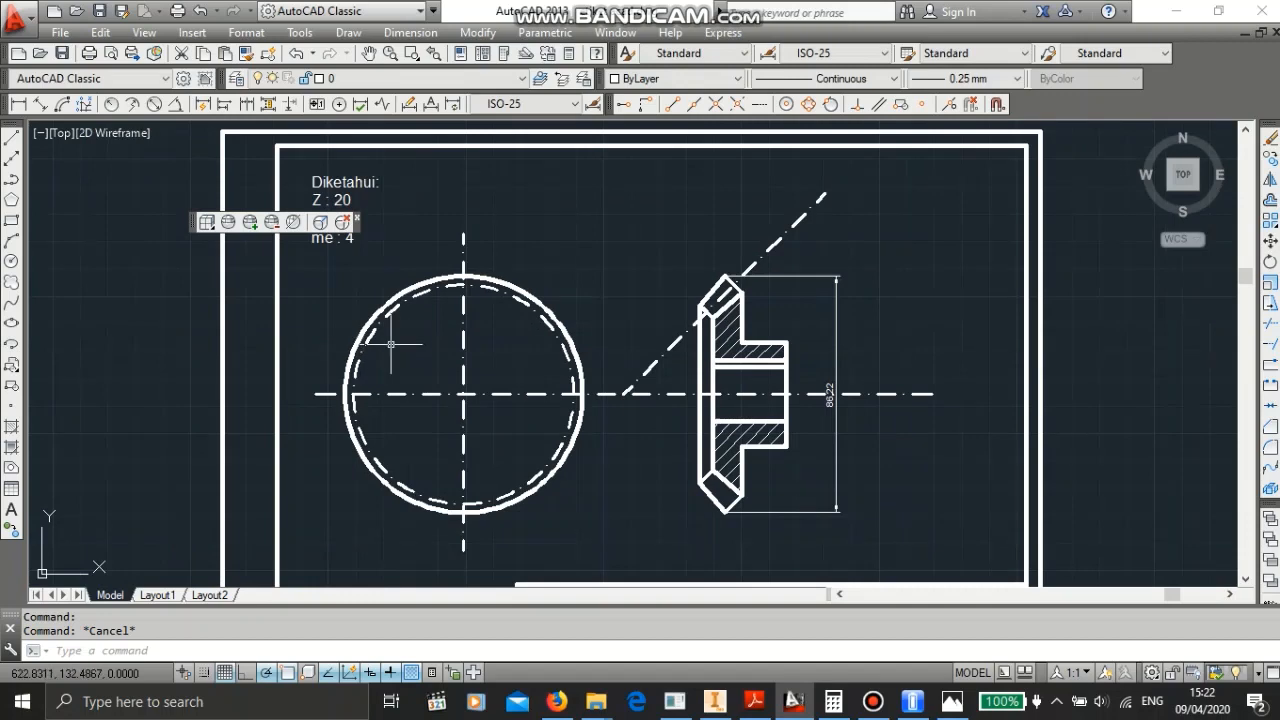
{"action": "scroll", "coordinate": [403, 350], "scroll_direction": "up", "scroll_amount": 2}
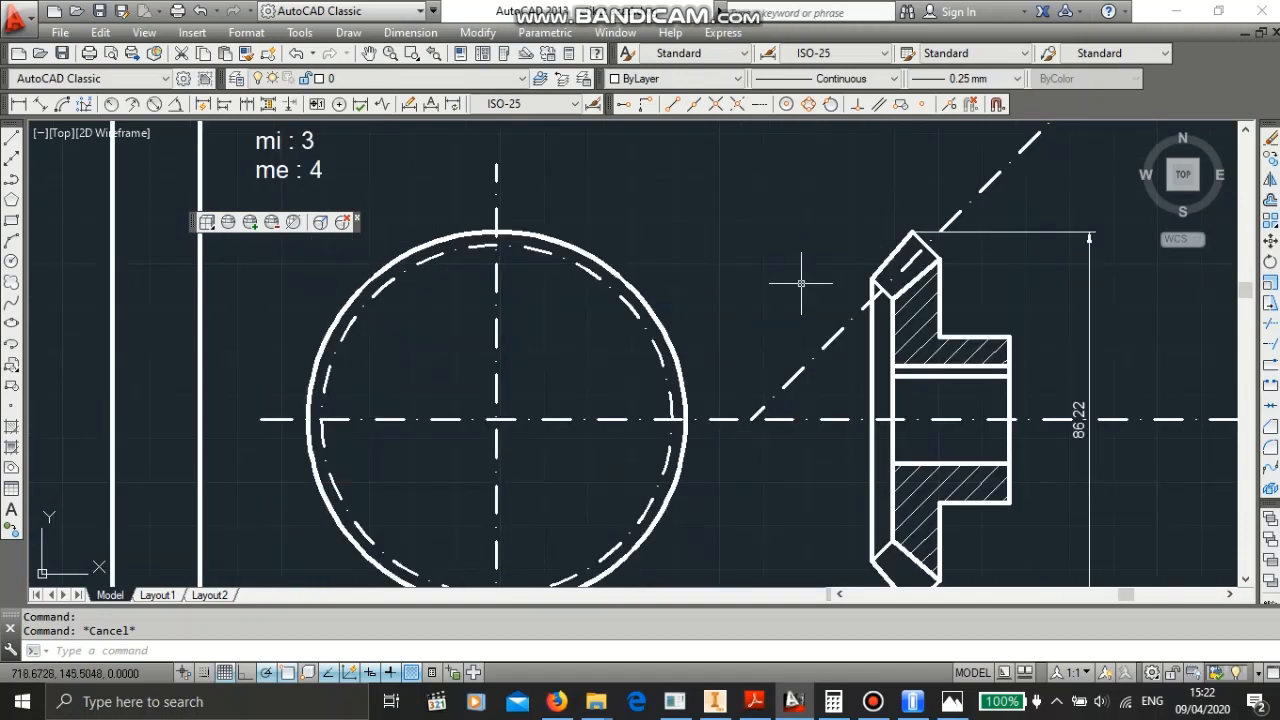
{"action": "scroll", "coordinate": [877, 314], "scroll_direction": "down", "scroll_amount": 2}
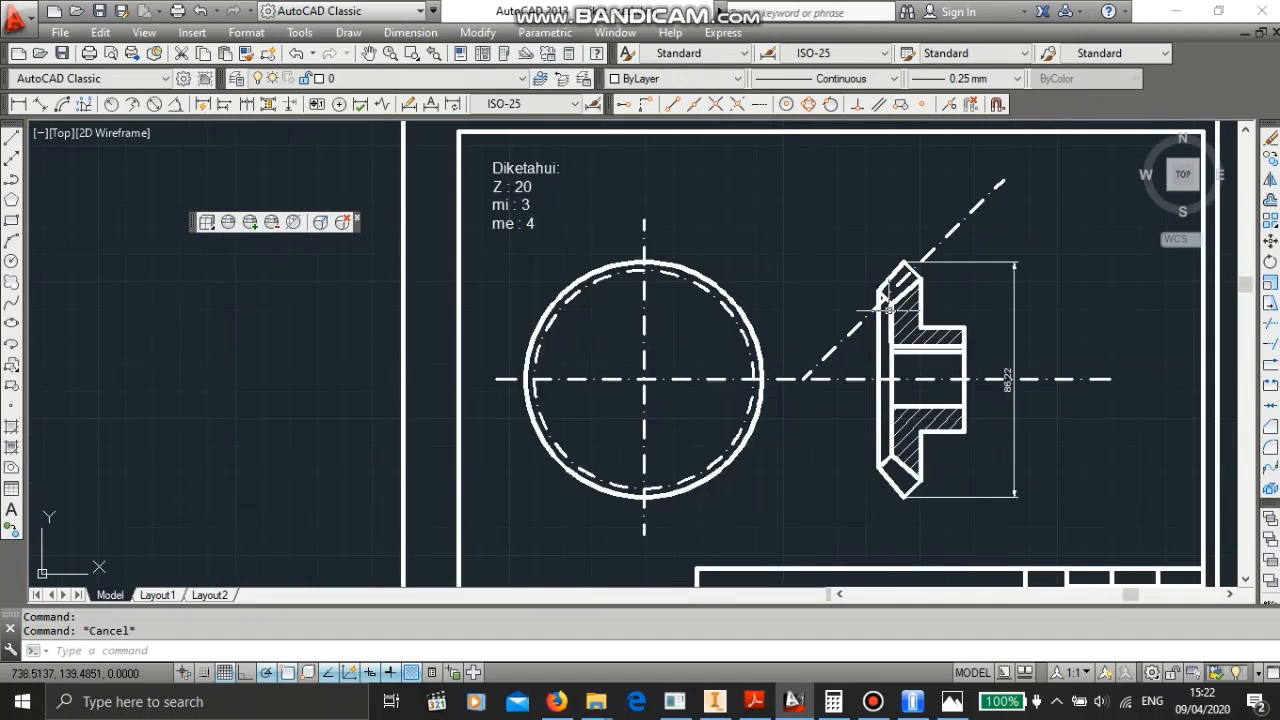
- Add a vertical linear dimension between the upper and lower ends of the tooth's inner edge in the section view
{"action": "scroll", "coordinate": [885, 312], "scroll_direction": "up", "scroll_amount": 5}
{"action": "scroll", "coordinate": [884, 279], "scroll_direction": "down", "scroll_amount": 2}
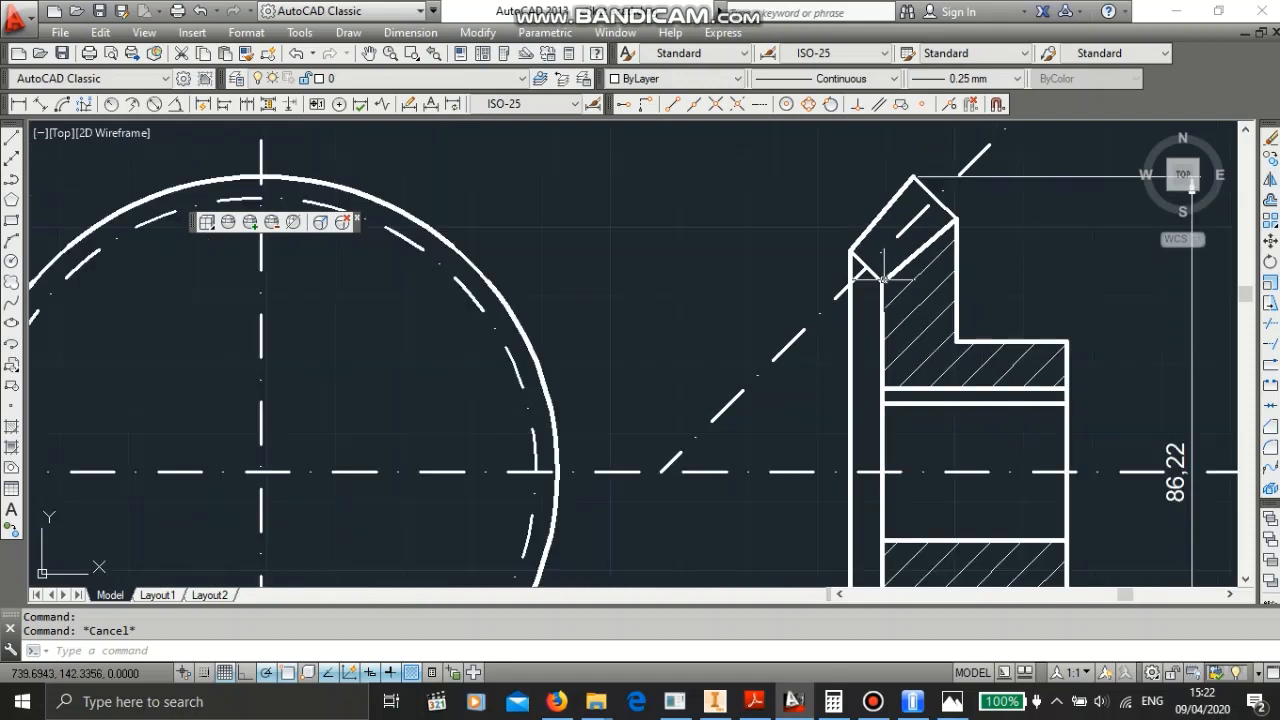
{"action": "middle_click_drag", "start_coordinate": [880, 300], "coordinate": [780, 205]}
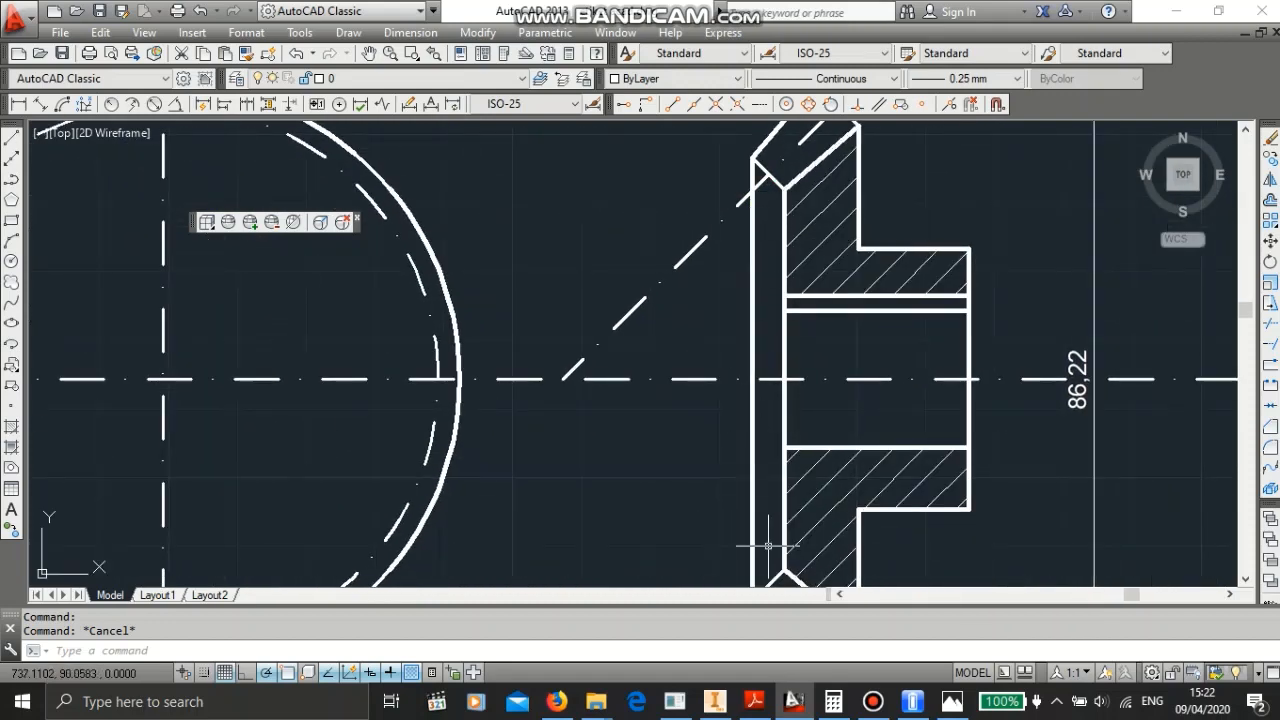
{"action": "scroll", "coordinate": [772, 540], "scroll_direction": "up", "scroll_amount": 2}
{"action": "scroll", "coordinate": [770, 535], "scroll_direction": "down", "scroll_amount": 2}
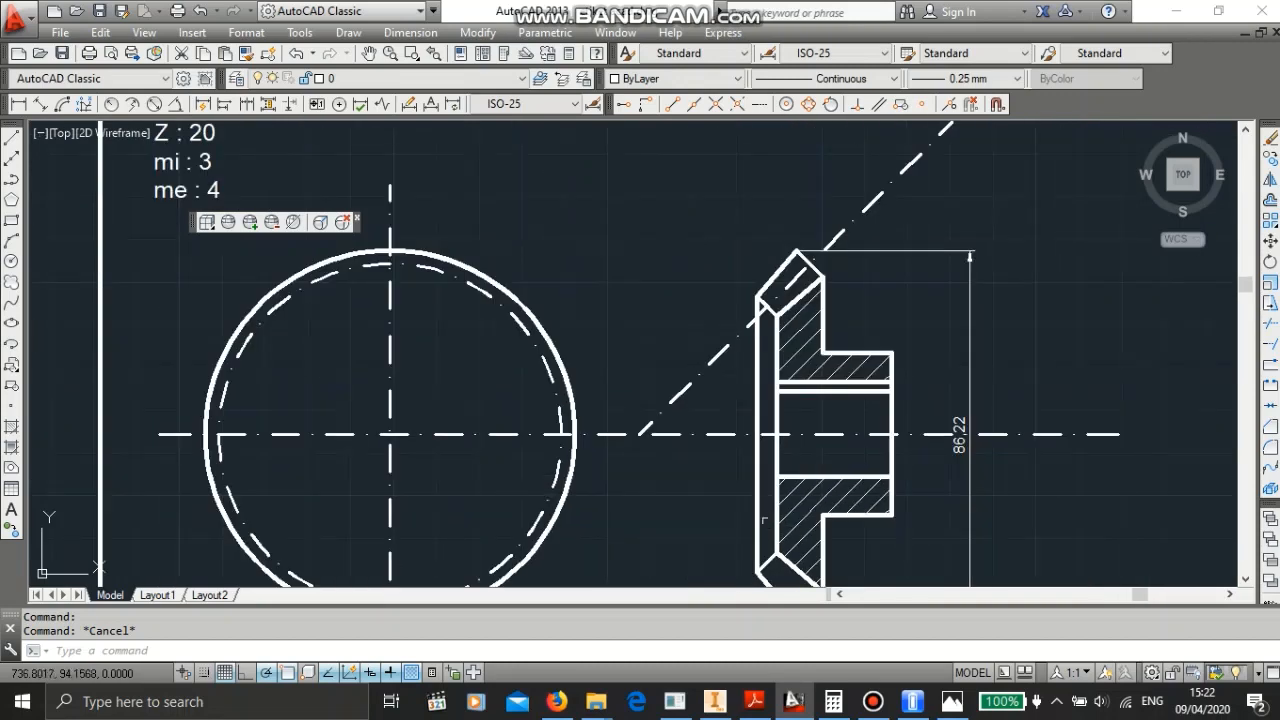
{"action": "left_click", "coordinate": [22, 107]}
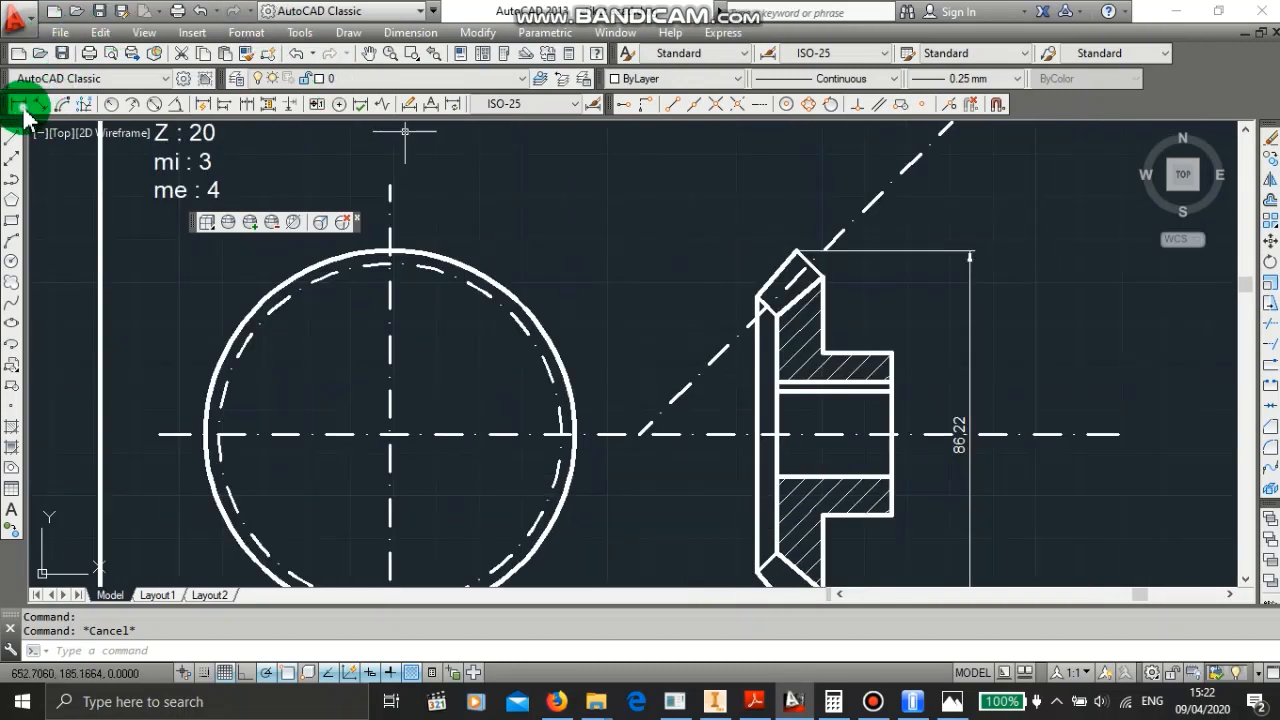
{"action": "left_click", "coordinate": [776, 318]}
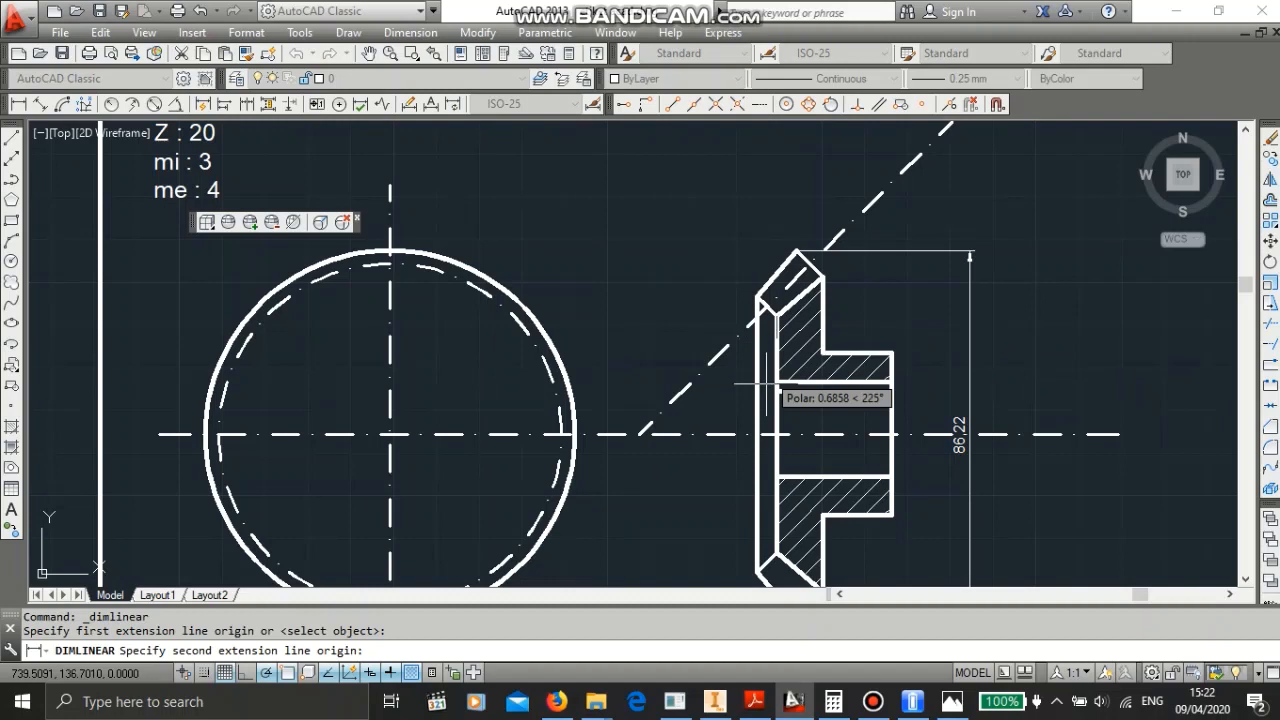
{"action": "left_click", "coordinate": [777, 553]}
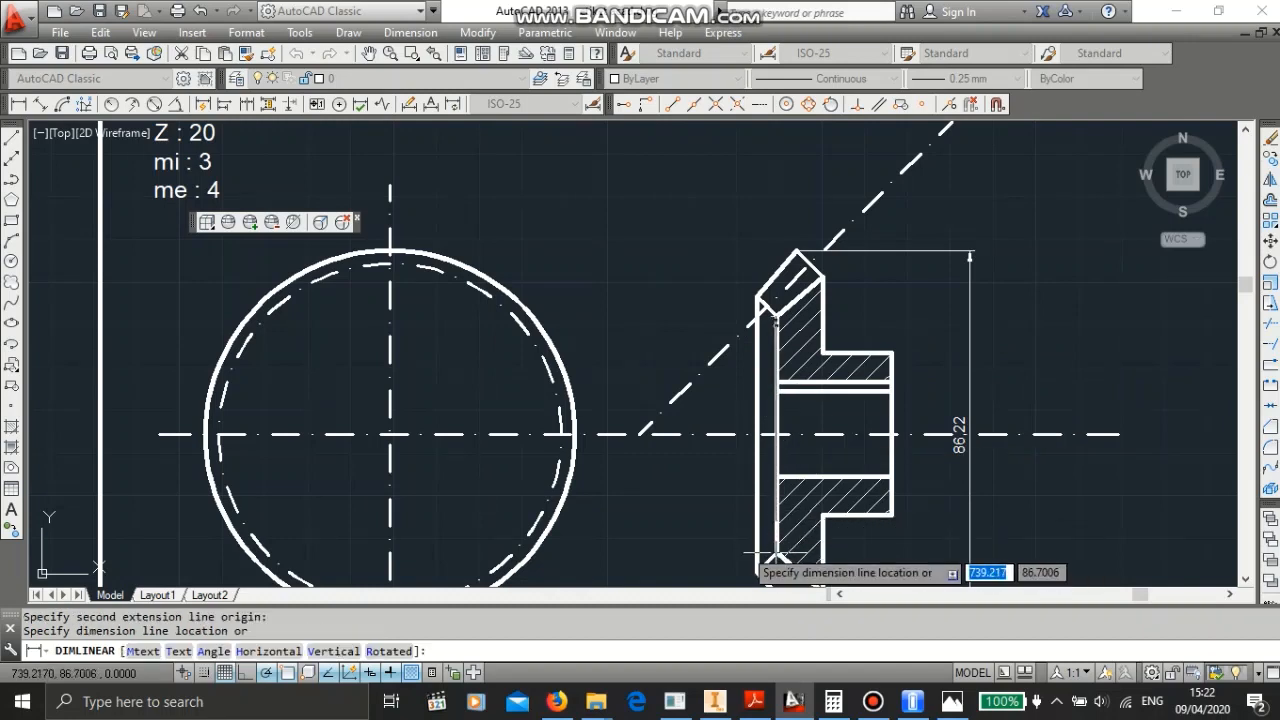
{"action": "left_click", "coordinate": [699, 541]}
{"action": "scroll", "coordinate": [700, 455], "scroll_direction": "down", "scroll_amount": 3}
{"action": "scroll", "coordinate": [700, 457], "scroll_direction": "up", "scroll_amount": 5}
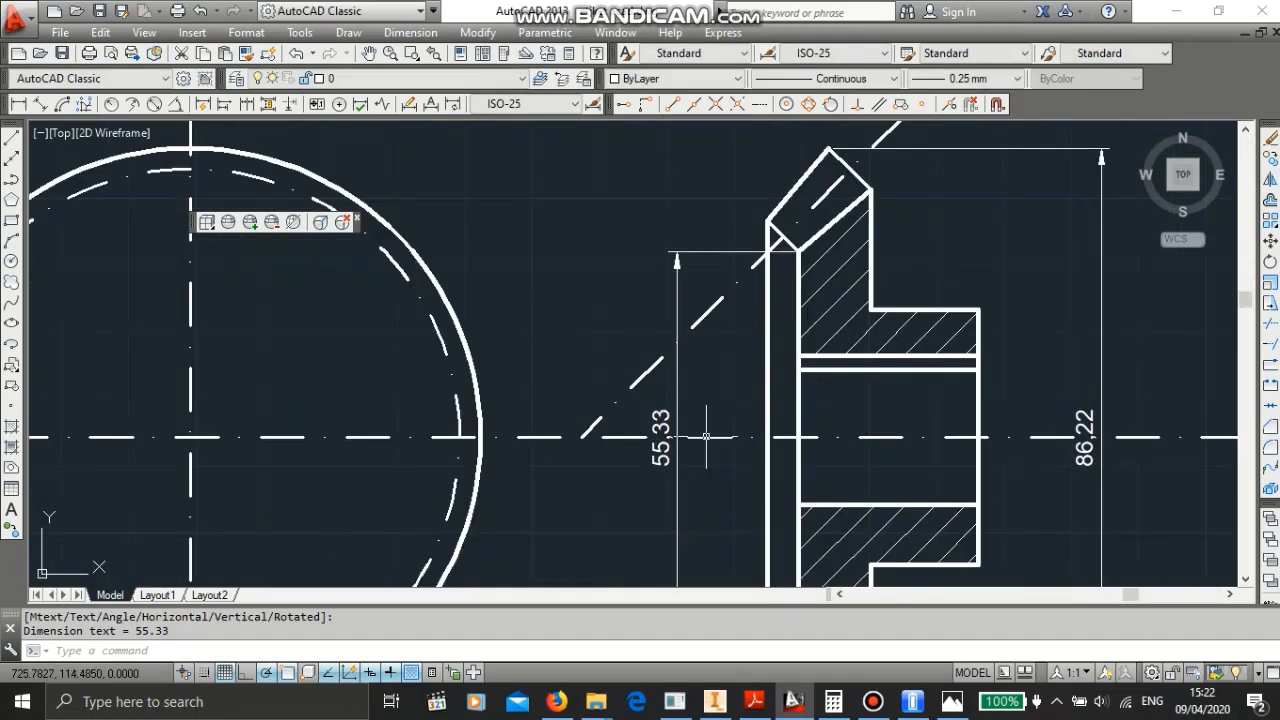
{"action": "scroll", "coordinate": [706, 436], "scroll_direction": "down", "scroll_amount": 3}
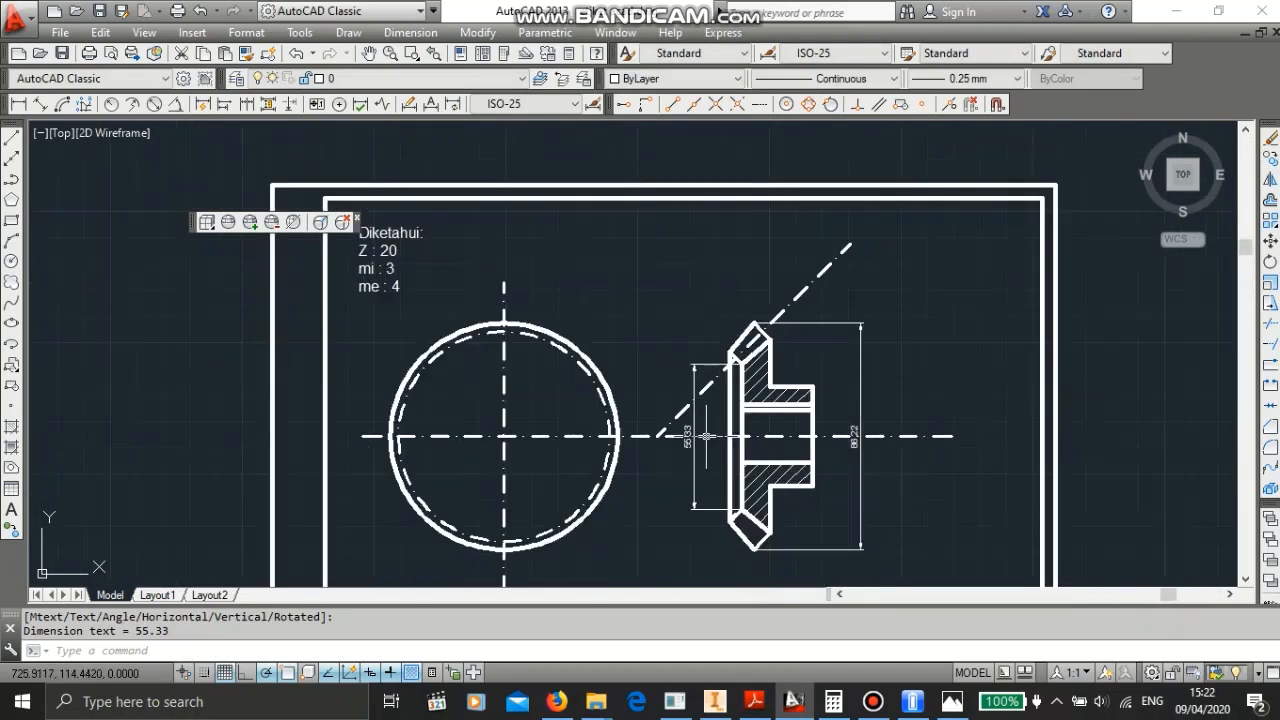
- Draw a circle 55.33 mm in diameter at the front view's centre
{"action": "left_click", "coordinate": [13, 259]}
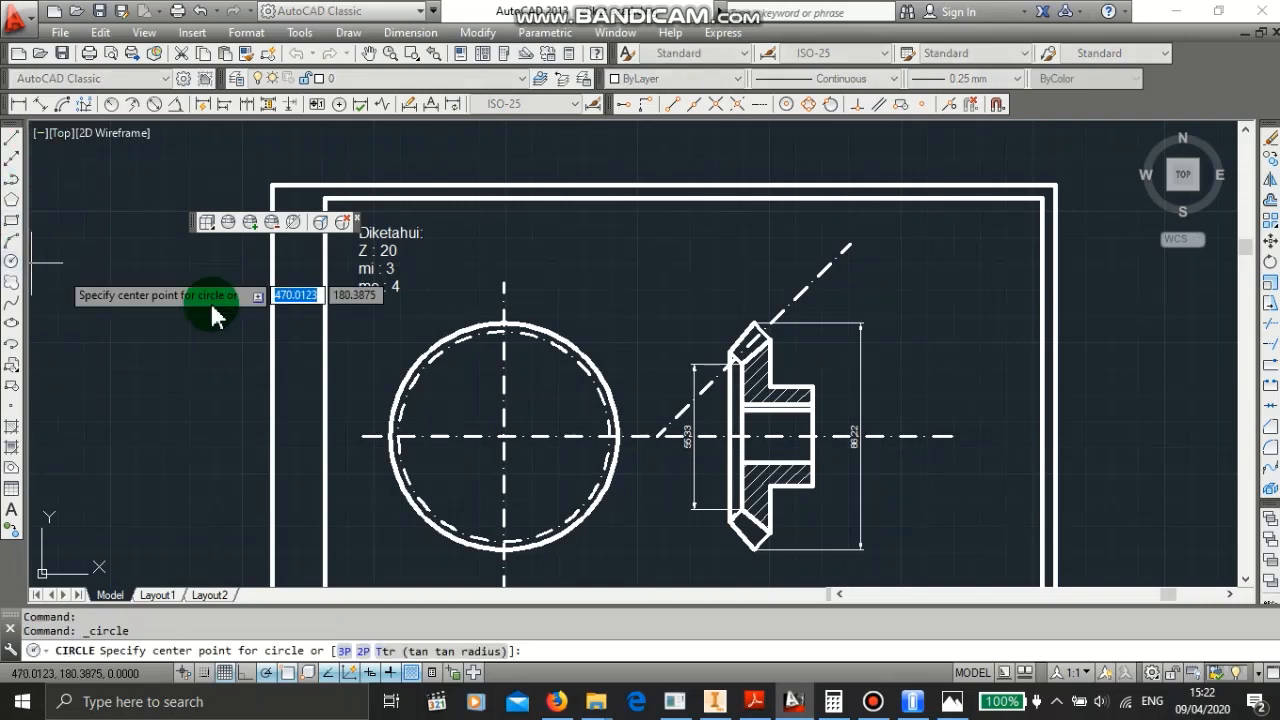
{"action": "left_click", "coordinate": [503, 436]}
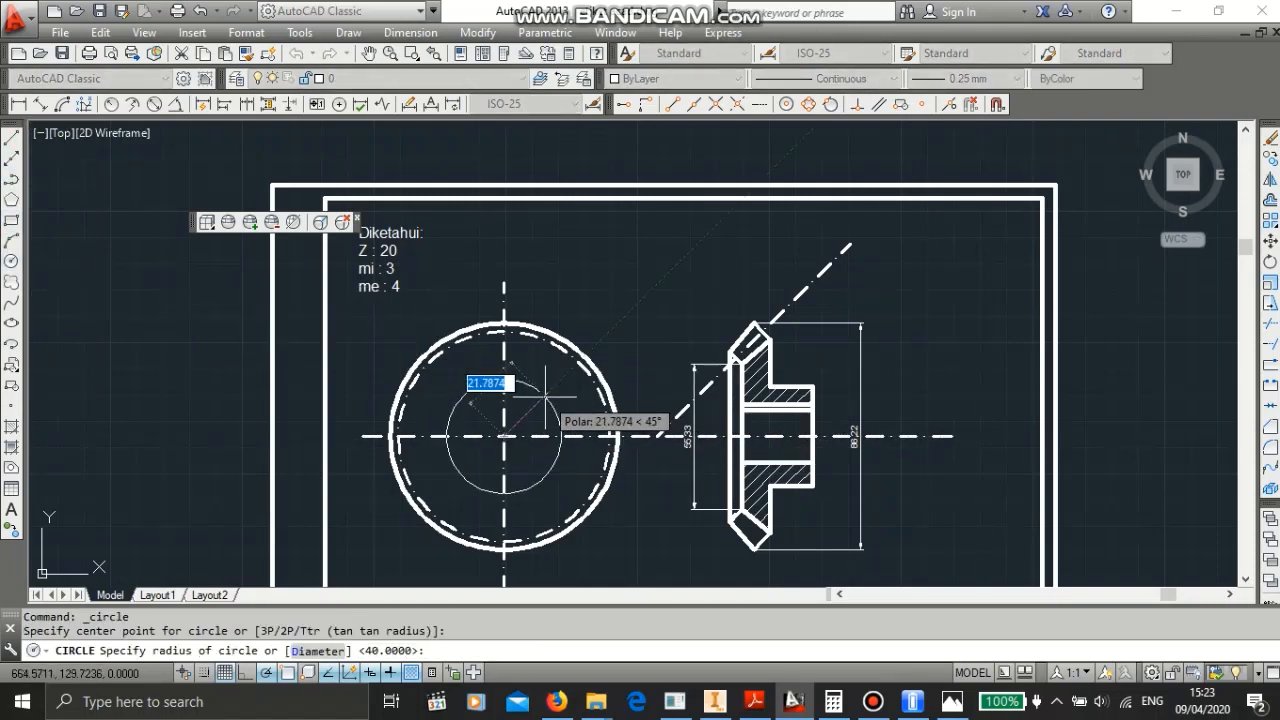
{"action": "type", "text": "d"}
{"action": "key", "text": "Return"}
{"action": "type", "text": "55"}
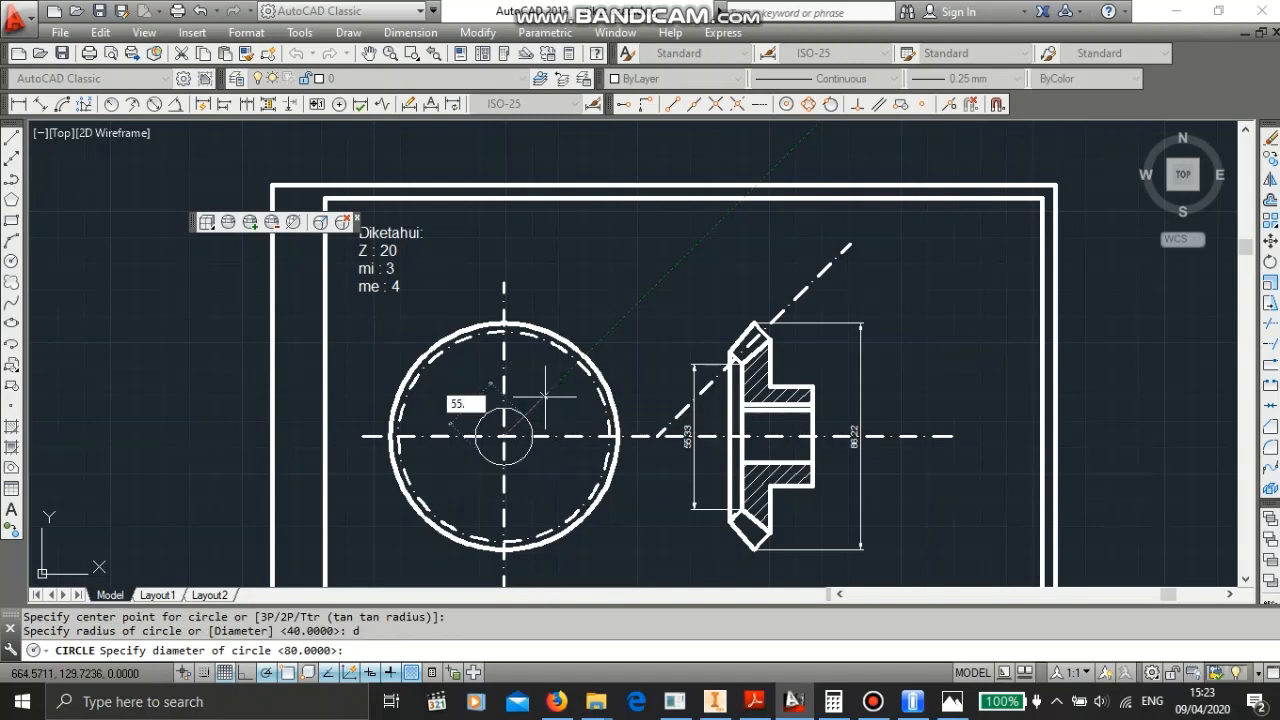
{"action": "type", "text": ".33"}
{"action": "key", "text": "Return"}
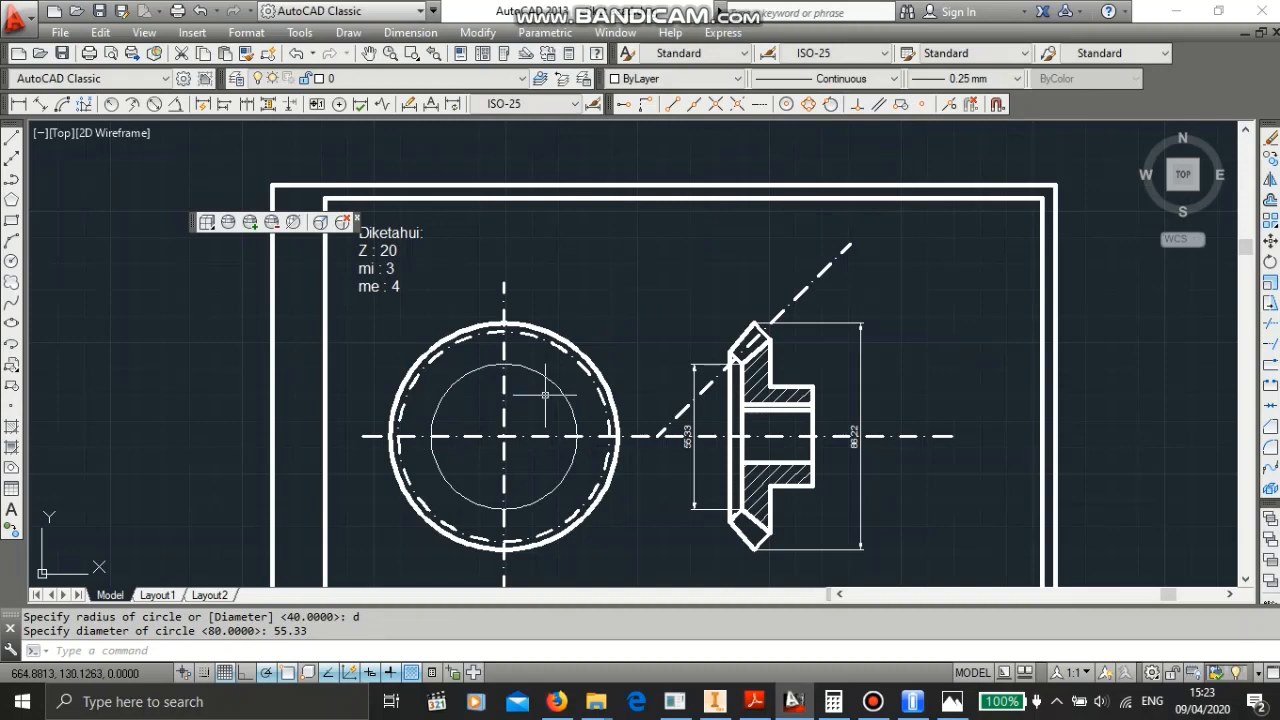
{"action": "key", "text": "Escape"}
- Give the 55.33 mm circle a 0.50 mm lineweight
{"action": "left_click", "coordinate": [562, 398]}
{"action": "left_click", "coordinate": [550, 385]}
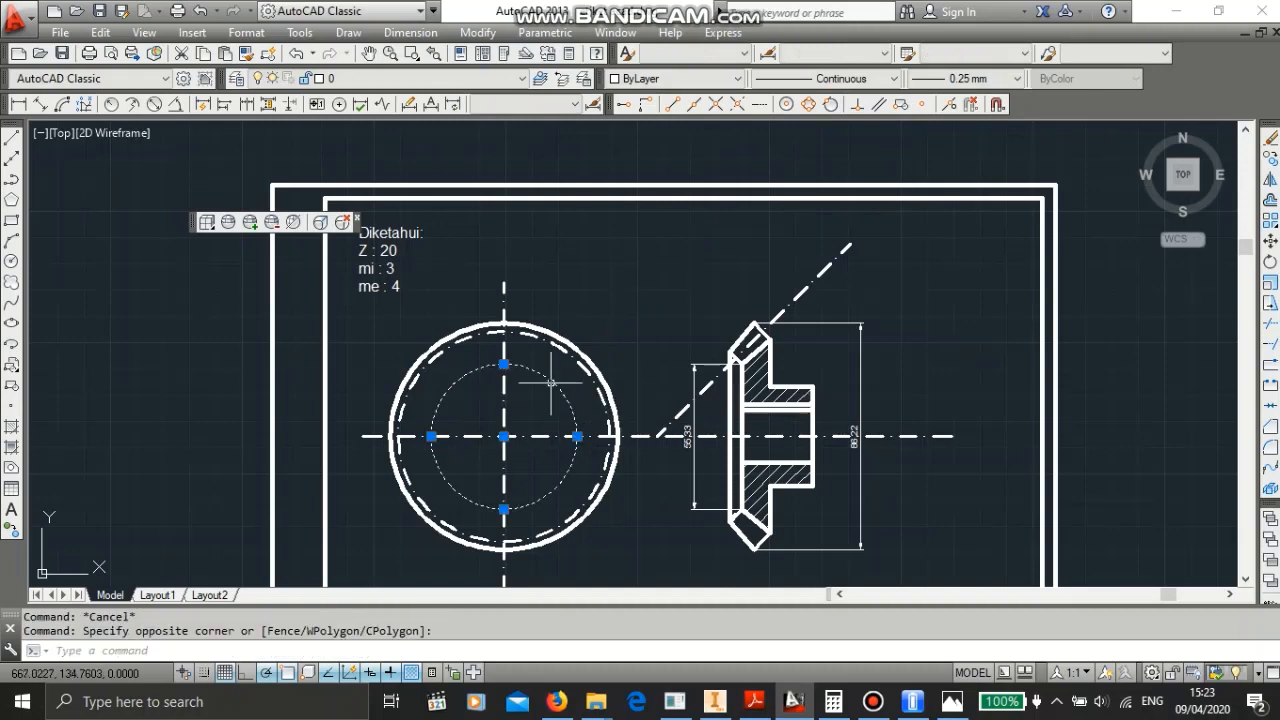
{"action": "left_click", "coordinate": [965, 78]}
{"action": "left_click", "coordinate": [951, 108]}
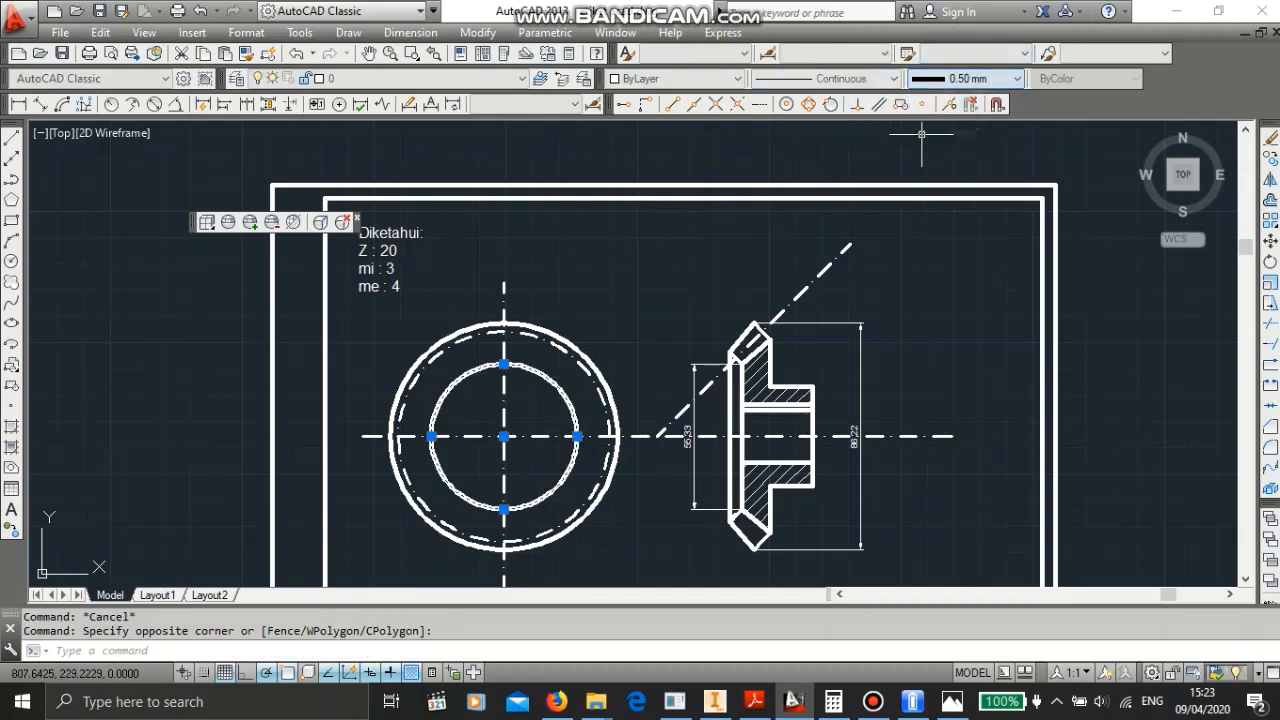
{"action": "key", "text": "Escape"}
{"action": "scroll", "coordinate": [505, 440], "scroll_direction": "down", "scroll_amount": 3}
{"action": "scroll", "coordinate": [525, 402], "scroll_direction": "up", "scroll_amount": 5}
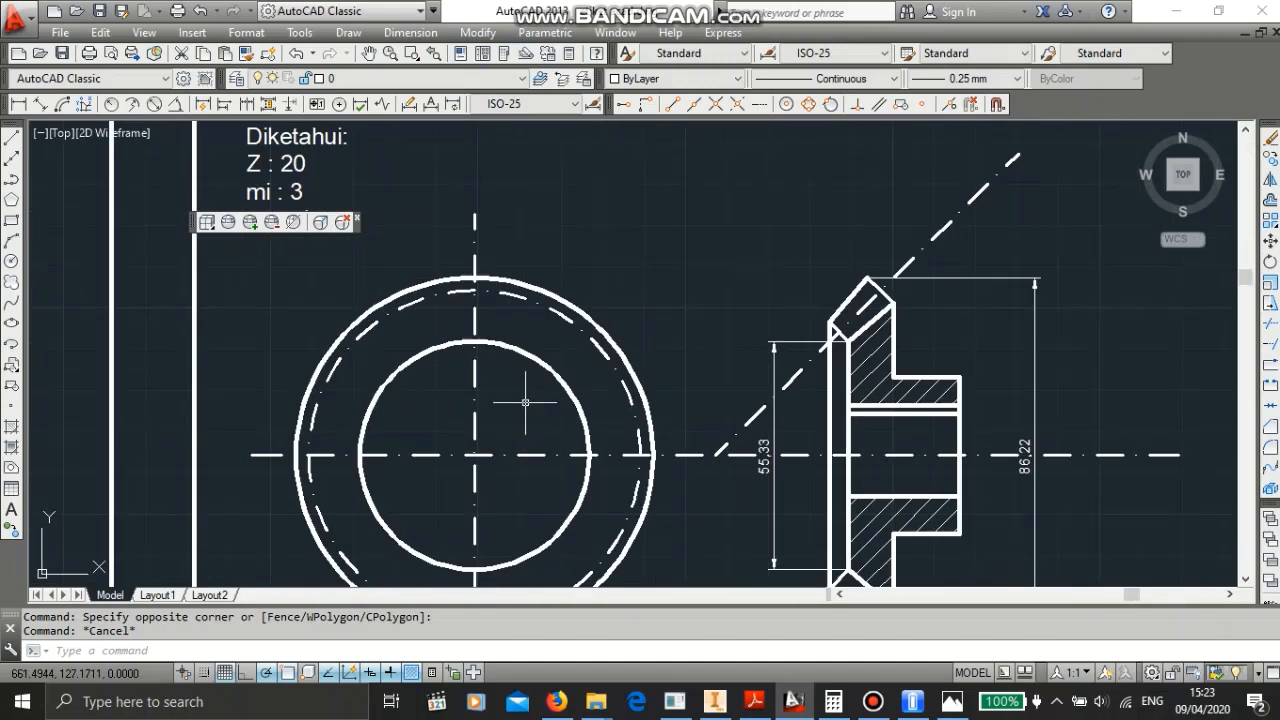
{"action": "scroll", "coordinate": [525, 402], "scroll_direction": "up", "scroll_amount": 2}
{"action": "scroll", "coordinate": [525, 402], "scroll_direction": "down", "scroll_amount": 2}
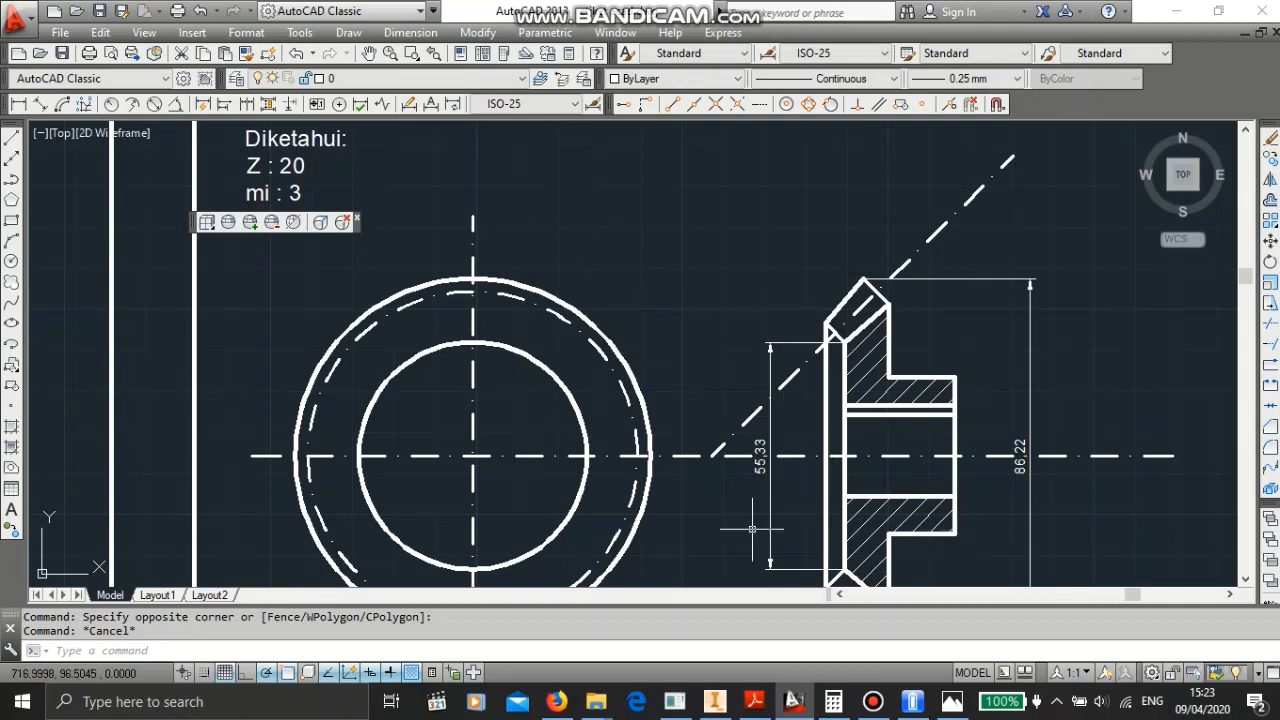
{"action": "type", "text": "CH"}
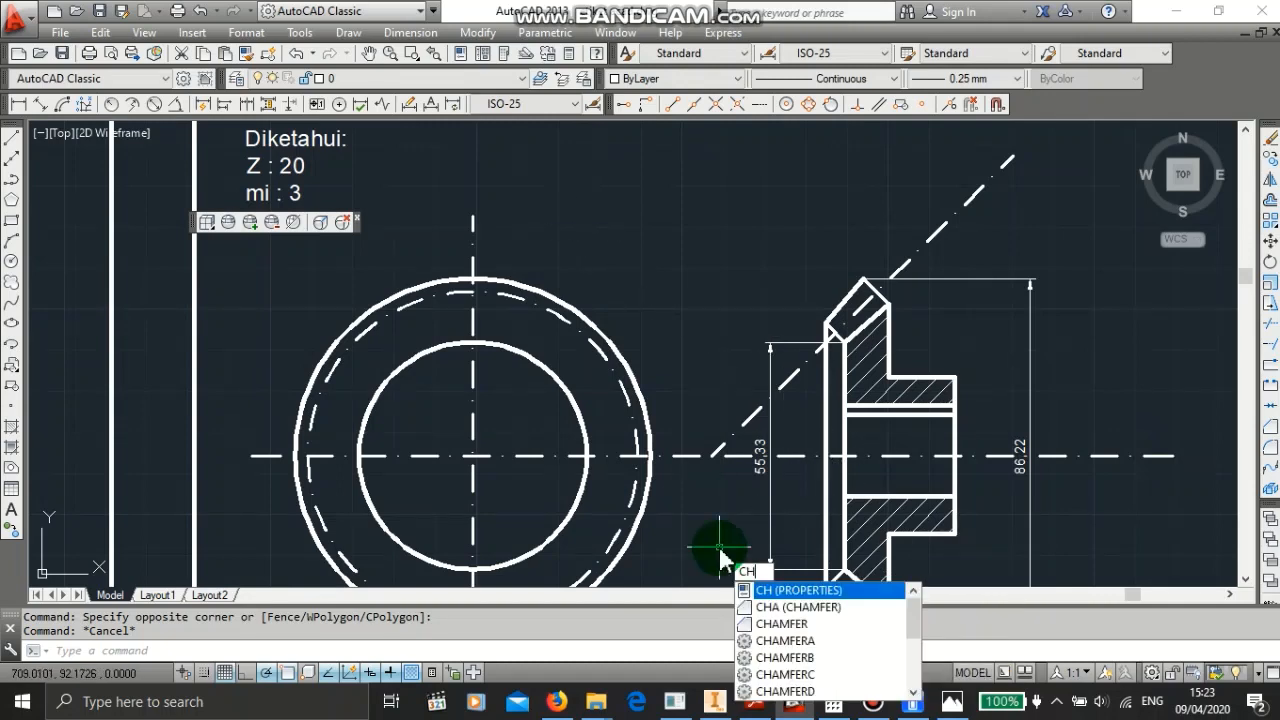
{"action": "key", "text": "Down"}
{"action": "key", "text": "Return"}
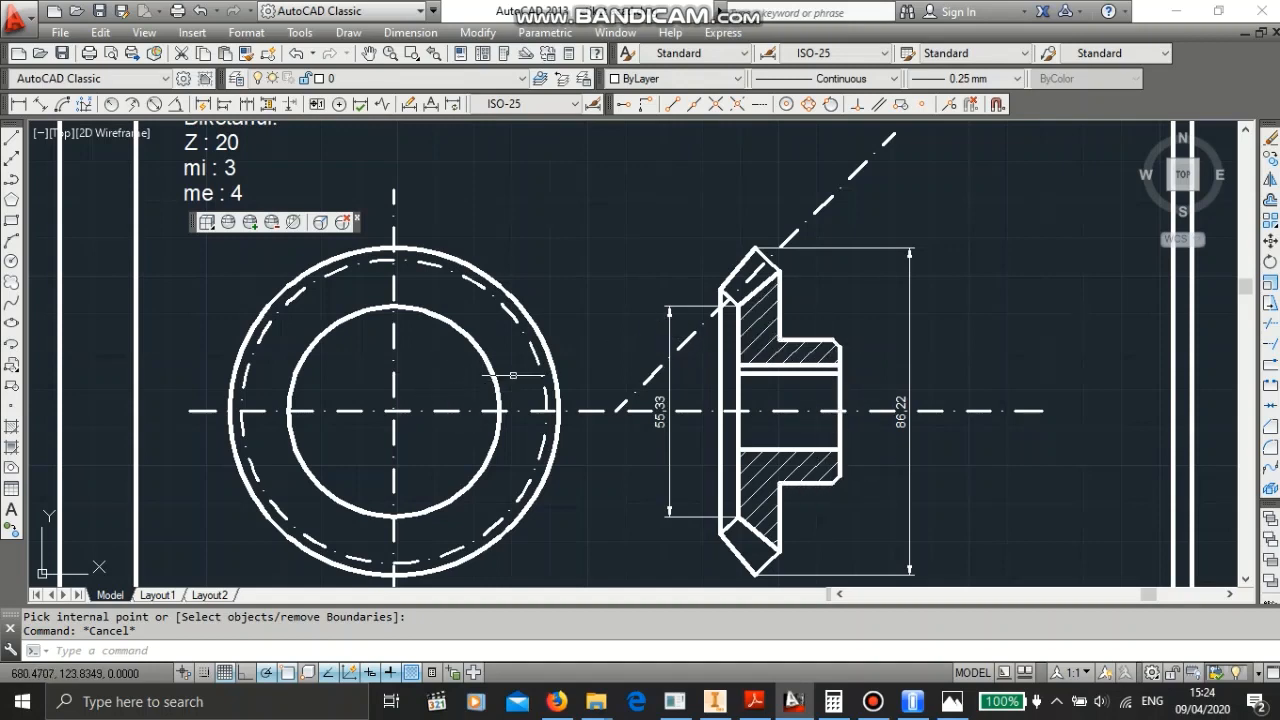
{"action": "key", "text": "Escape"}
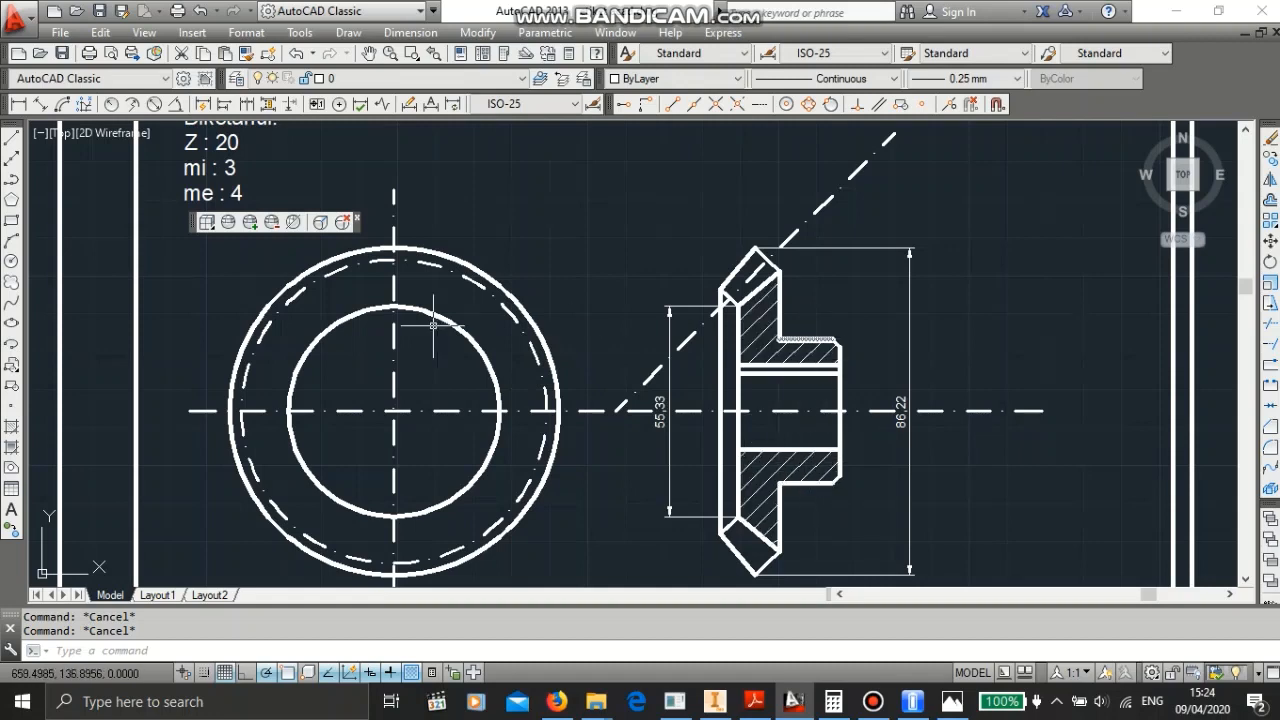
- Draw a concentric circle 38 mm in diameter at the front view's centre
{"action": "left_click", "coordinate": [12, 262]}
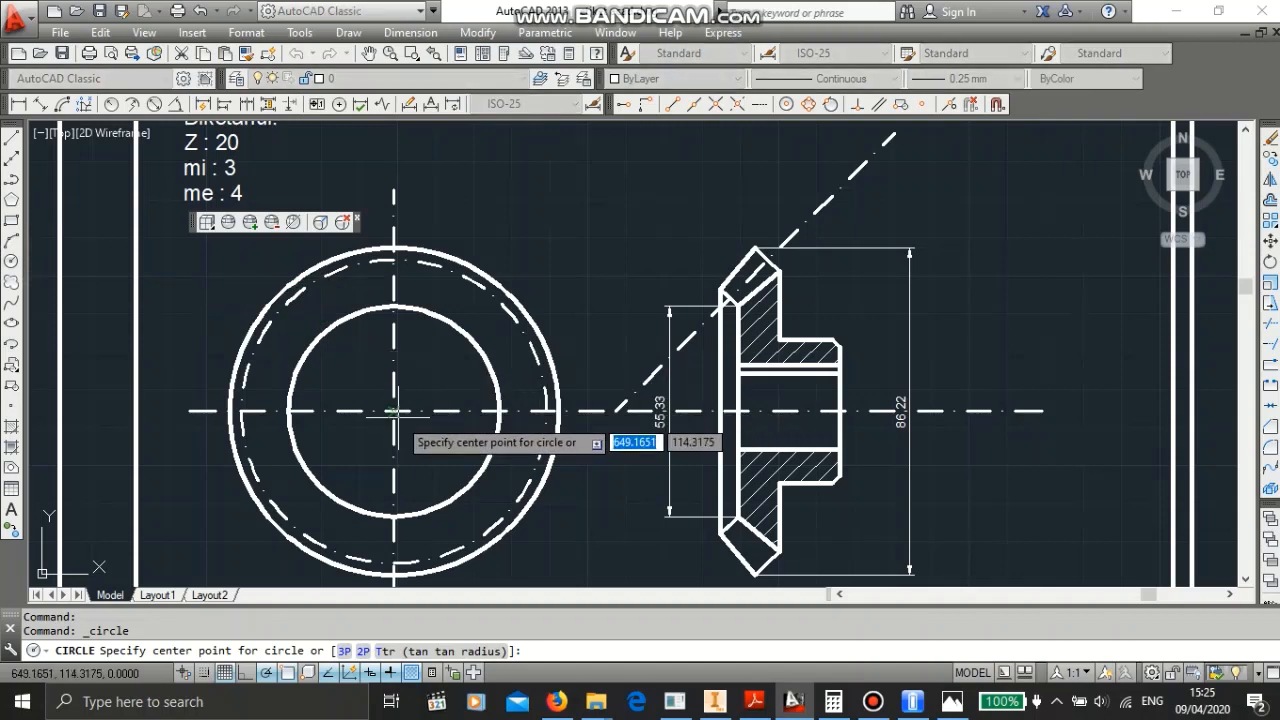
{"action": "left_click", "coordinate": [393, 411]}
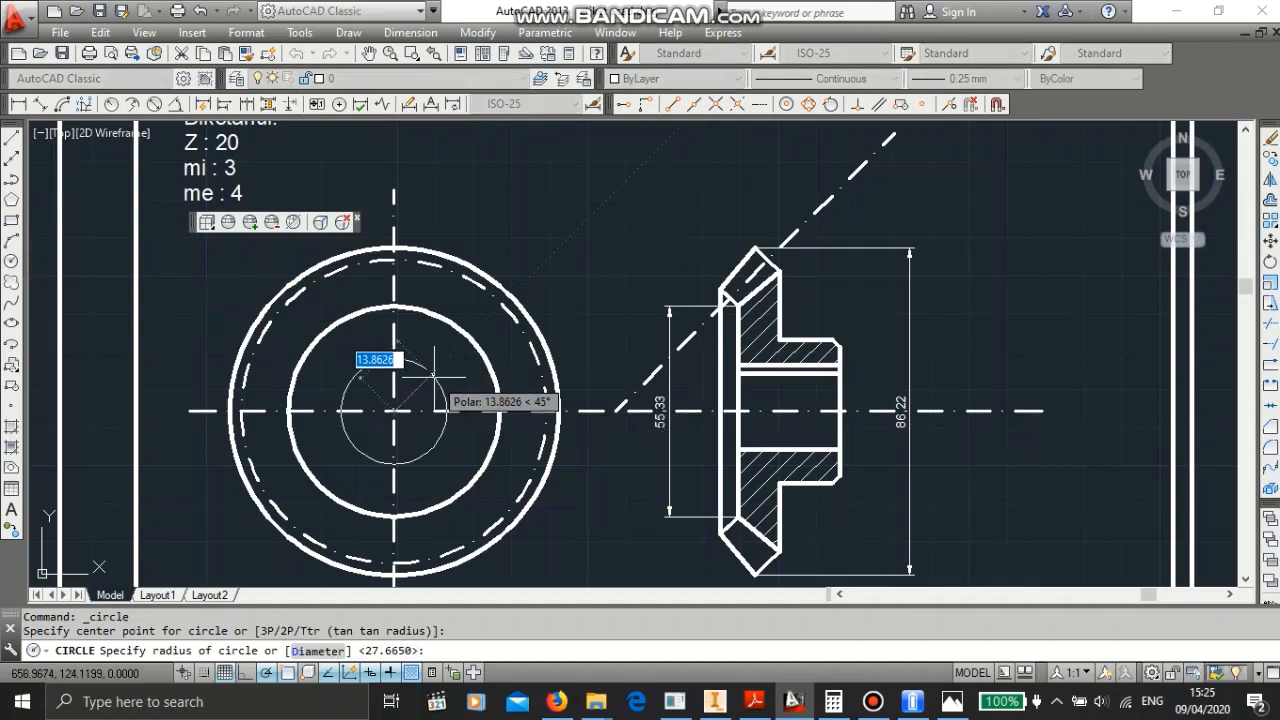
{"action": "type", "text": "d"}
{"action": "key", "text": "Return"}
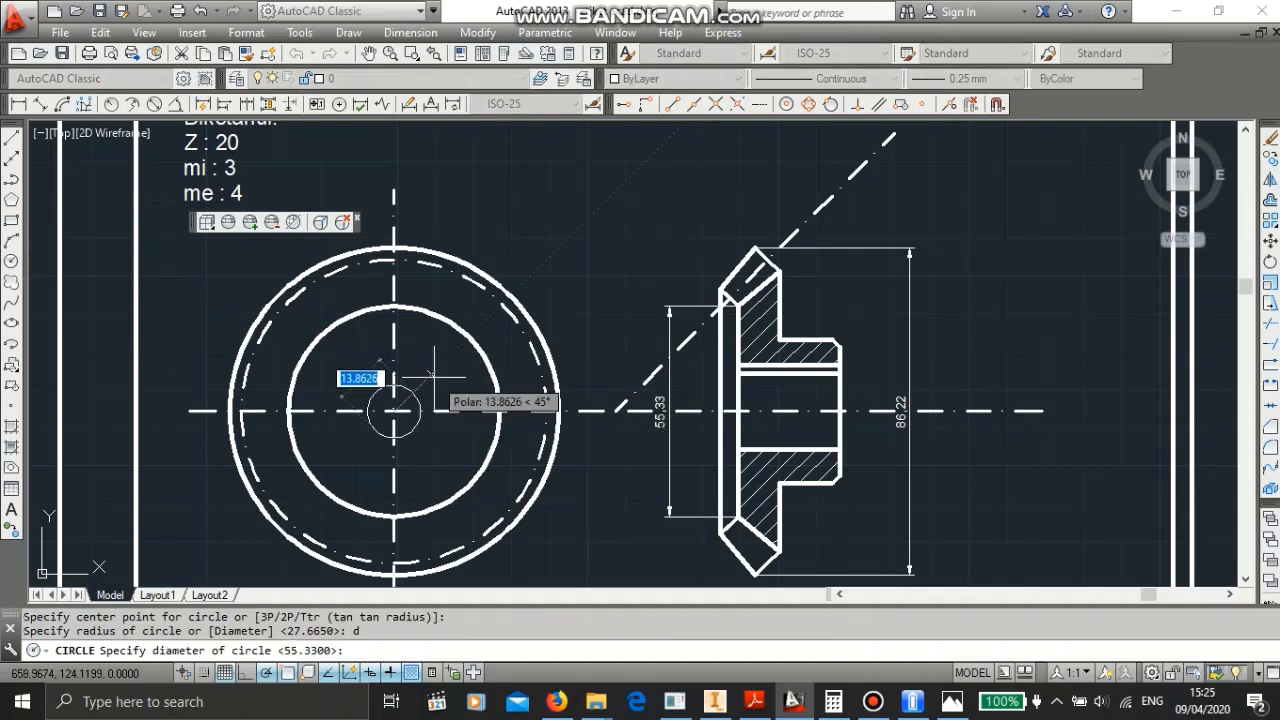
{"action": "type", "text": "38"}
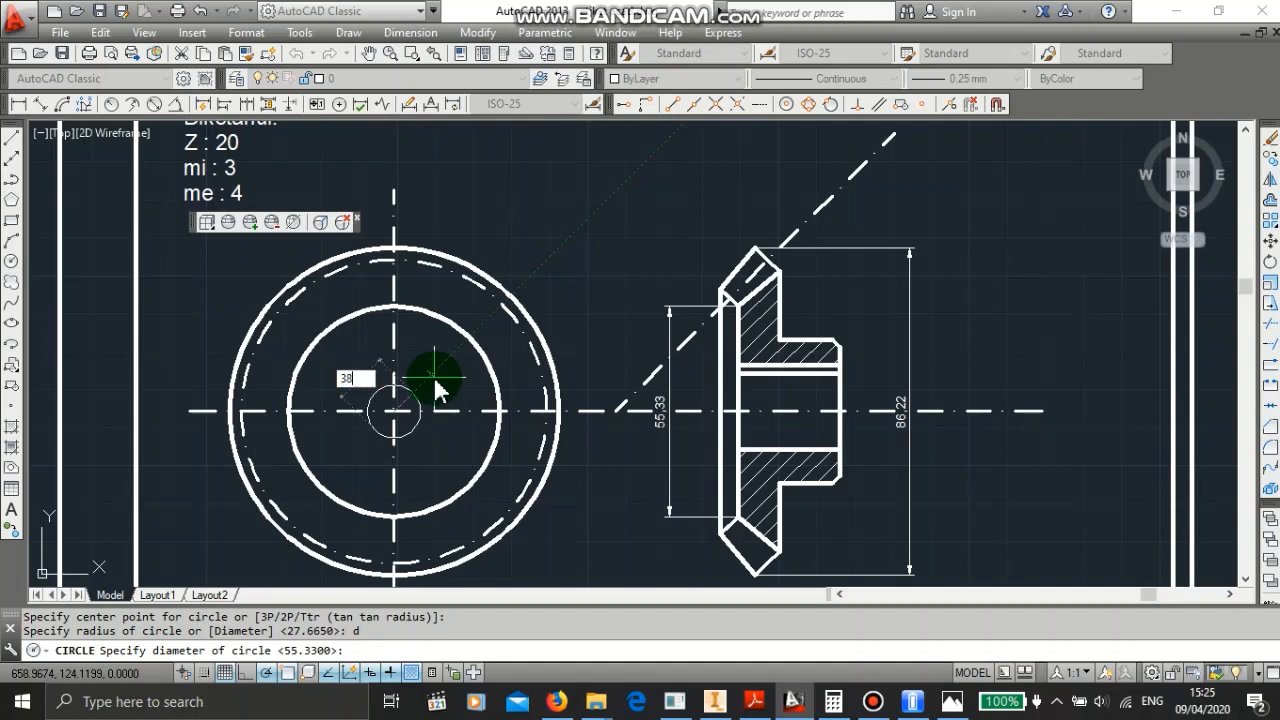
{"action": "key", "text": "Return"}
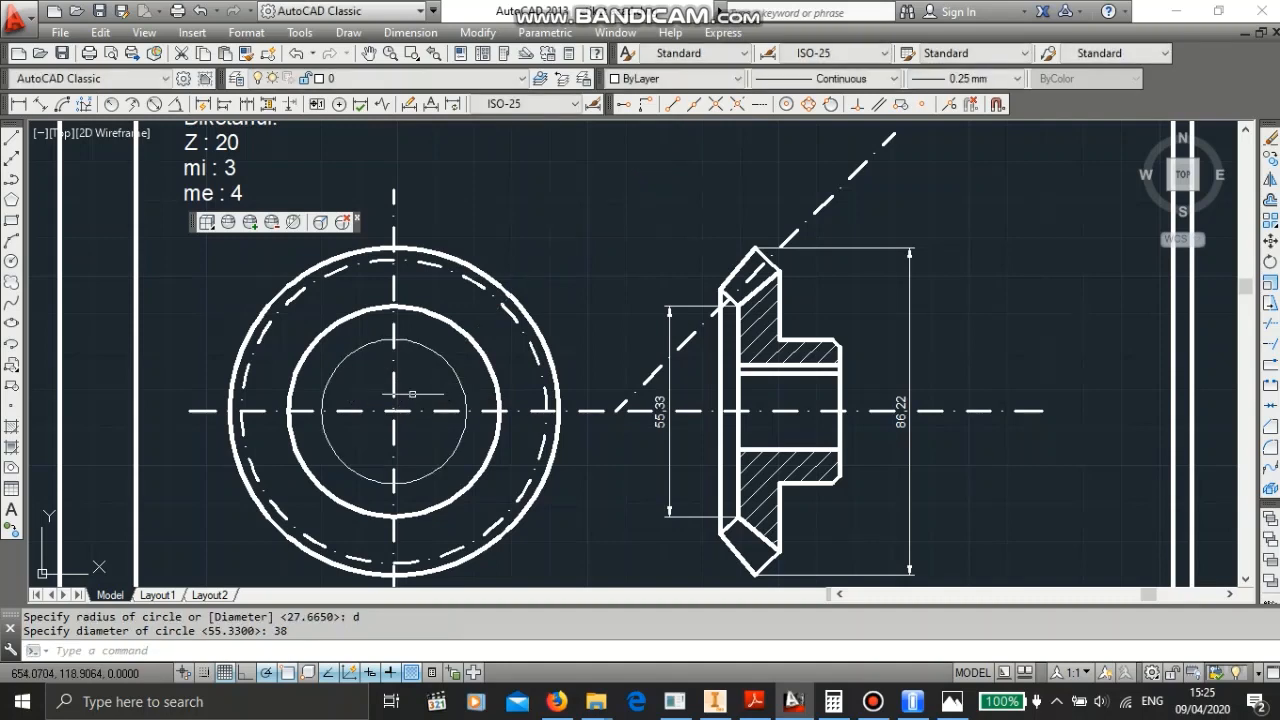
{"action": "key", "text": "Escape"}
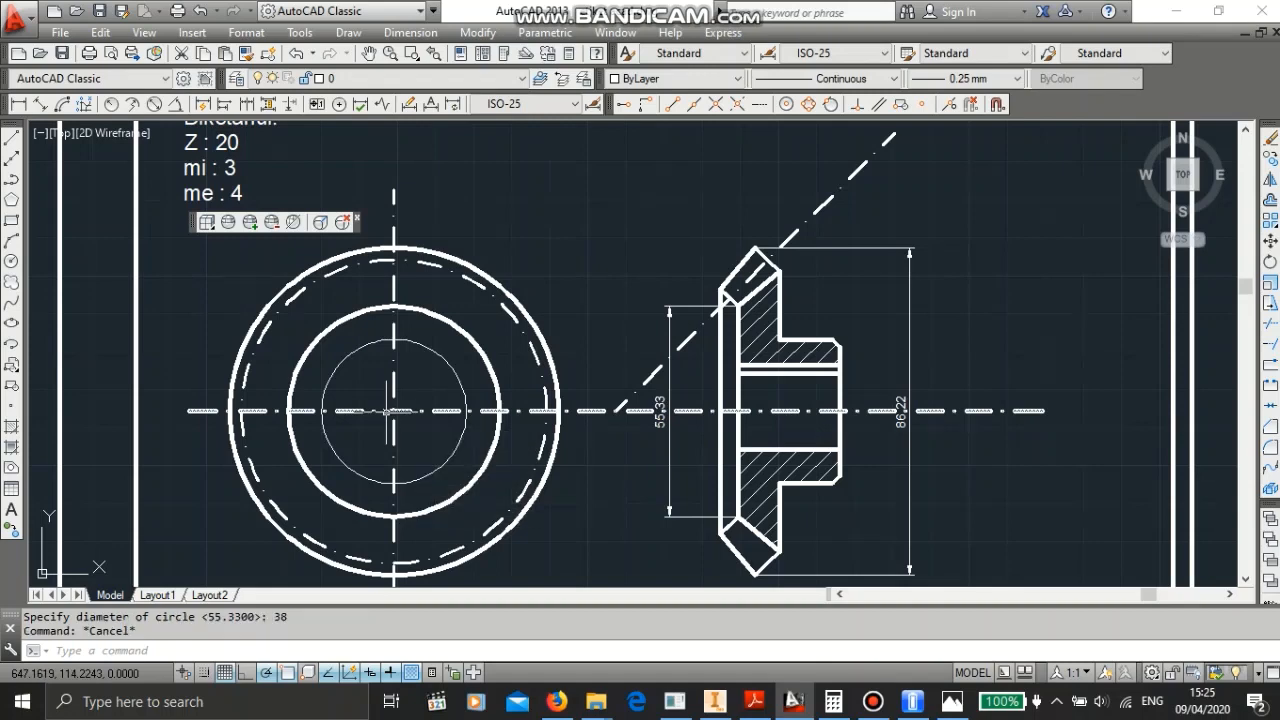
- Draw another concentric circle 34 mm in diameter at the same centre
{"action": "type", "text": "c"}
{"action": "key", "text": "Return"}
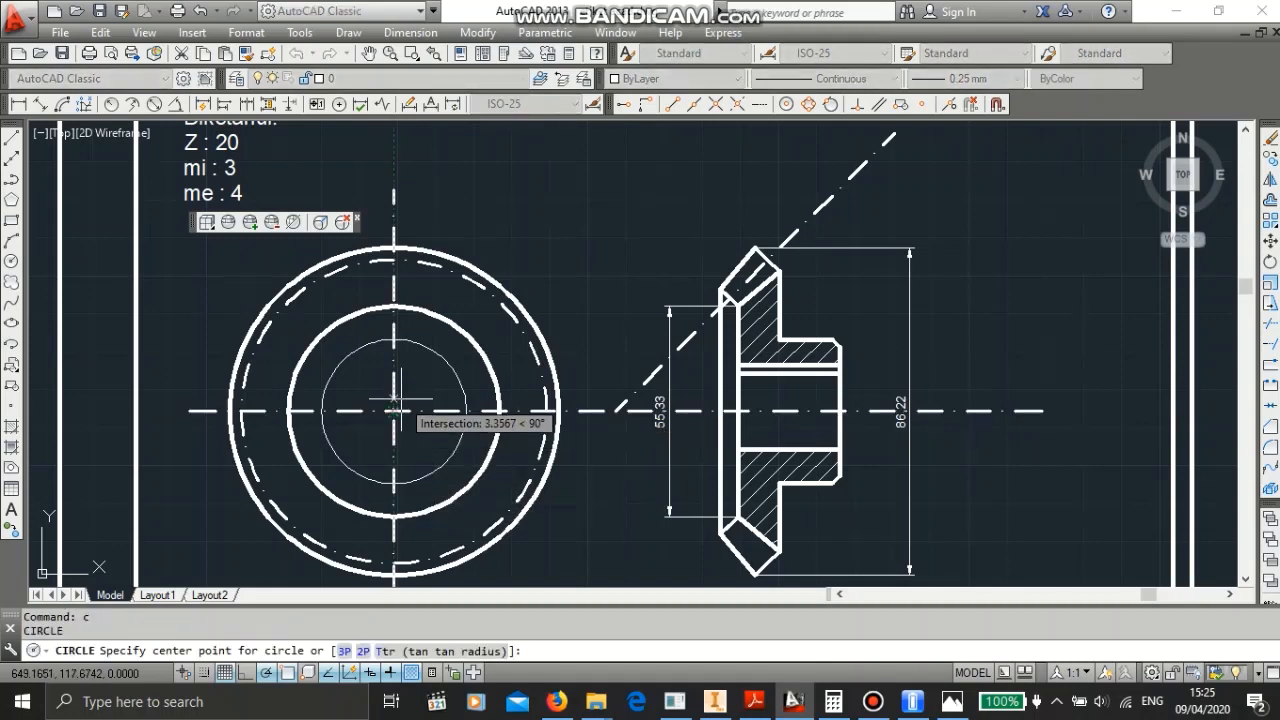
{"action": "left_click", "coordinate": [393, 411]}
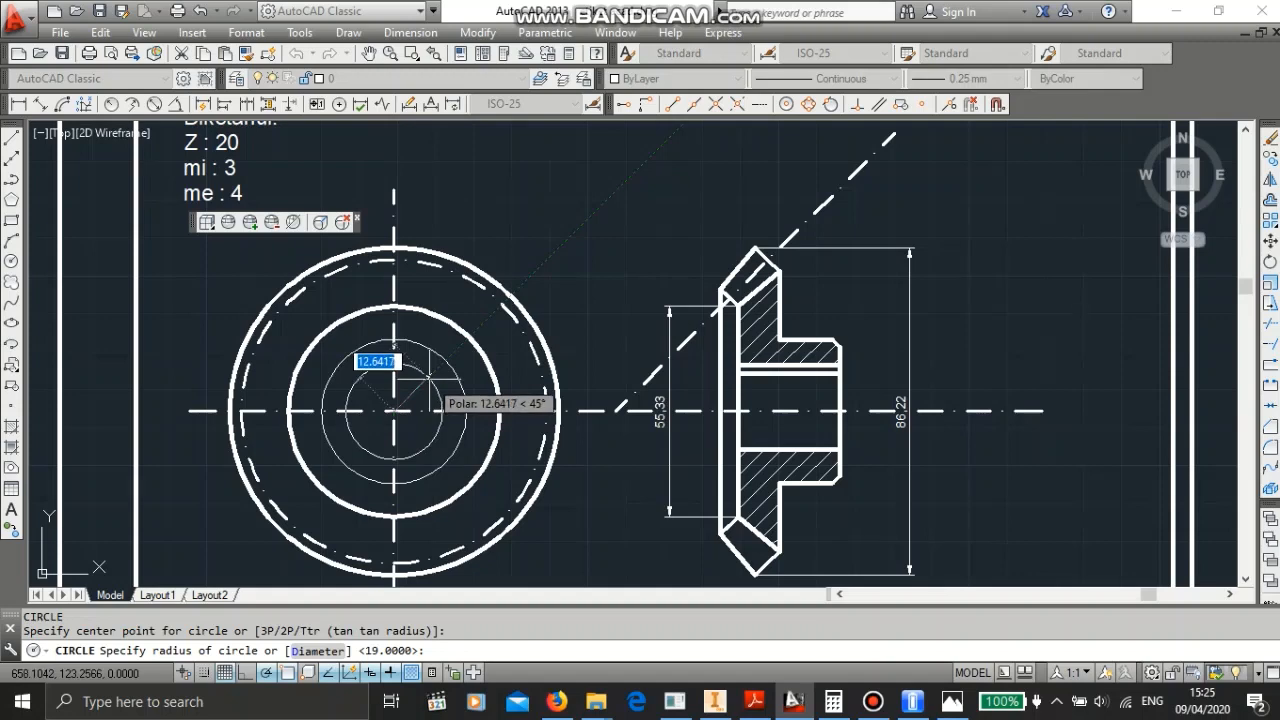
{"action": "type", "text": "34"}
{"action": "key", "text": "Escape"}
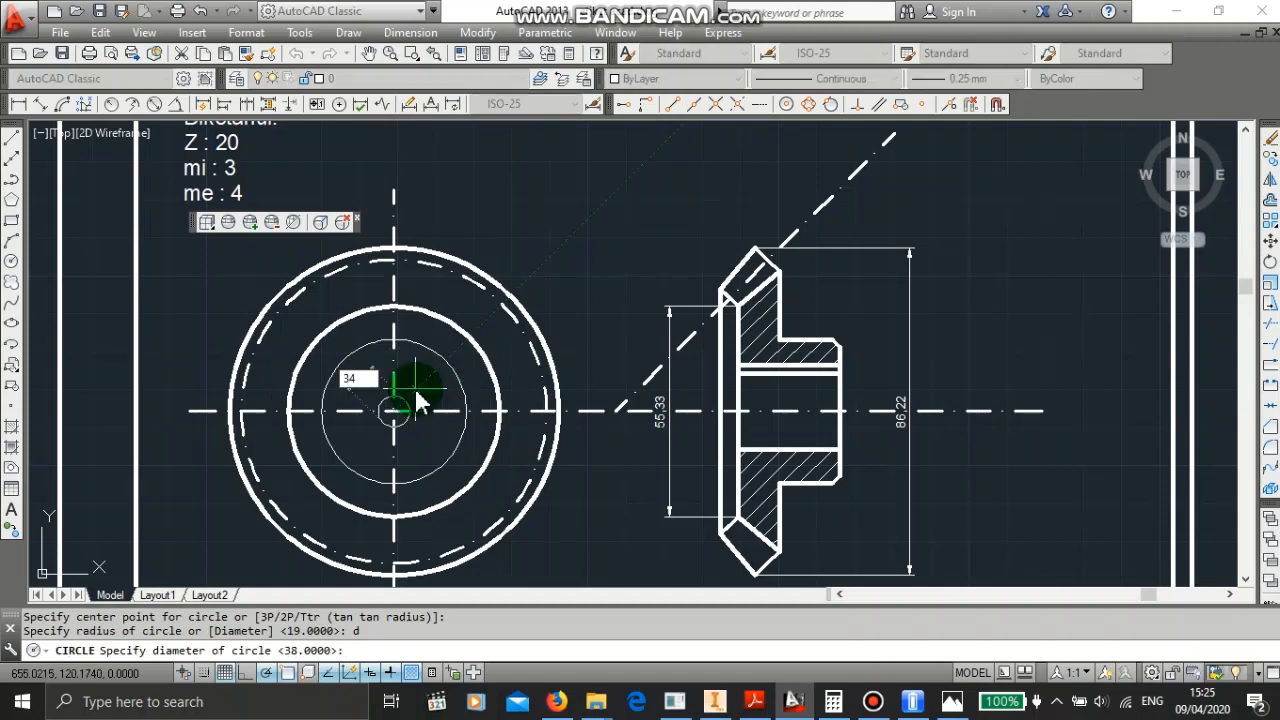
{"action": "key", "text": "Return"}
{"action": "key", "text": "Escape"}
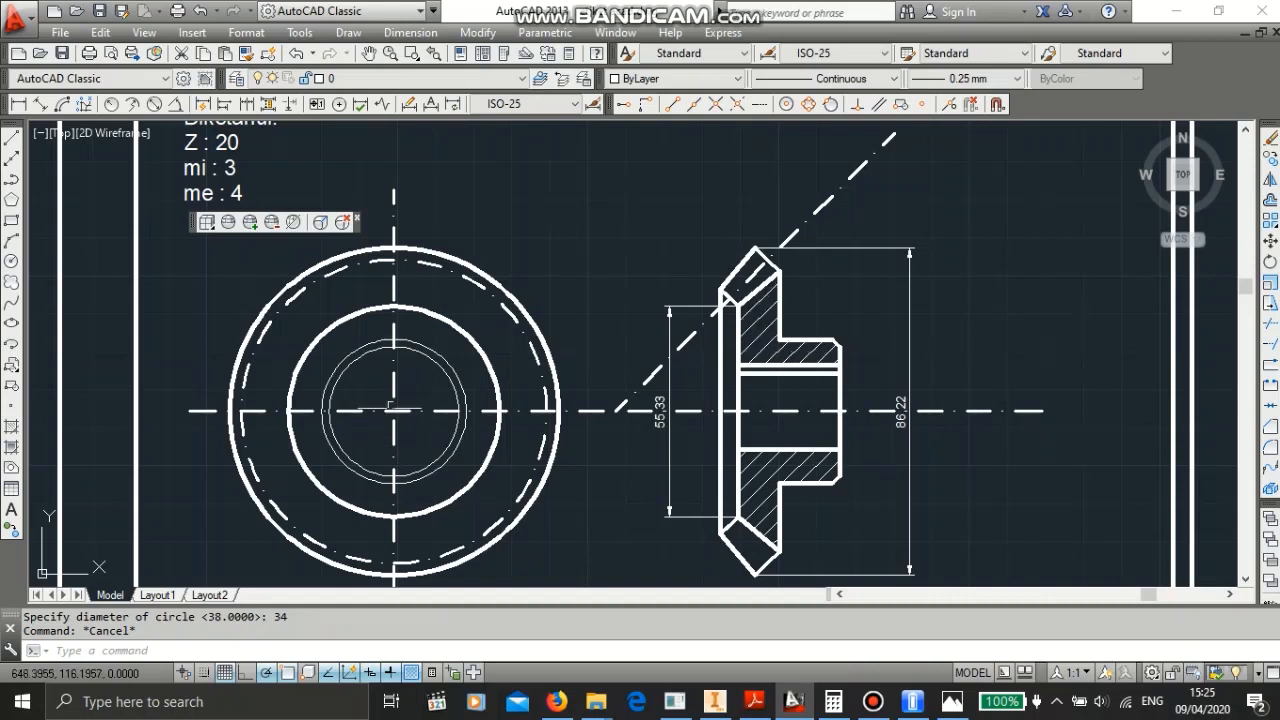
- Give the 34 mm circle the DASHED2 linetype
{"action": "left_click", "coordinate": [436, 364]}
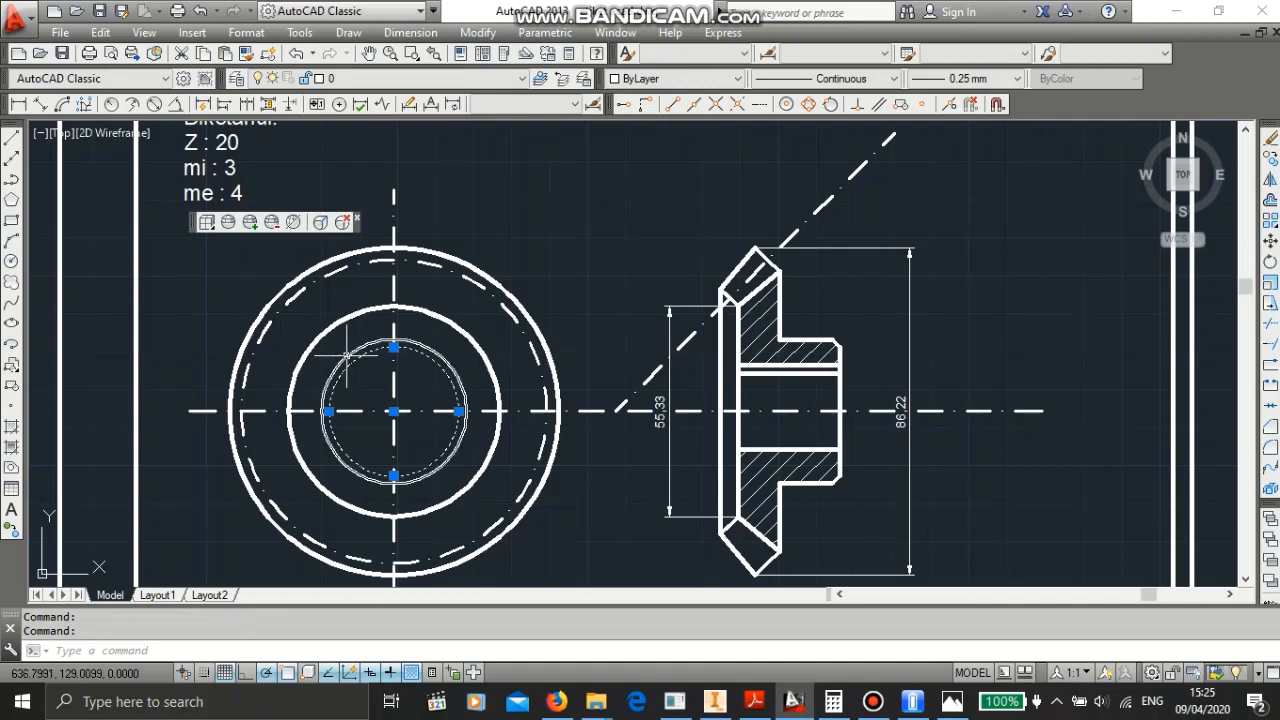
{"action": "left_click", "coordinate": [866, 80]}
{"action": "key", "text": "Escape"}
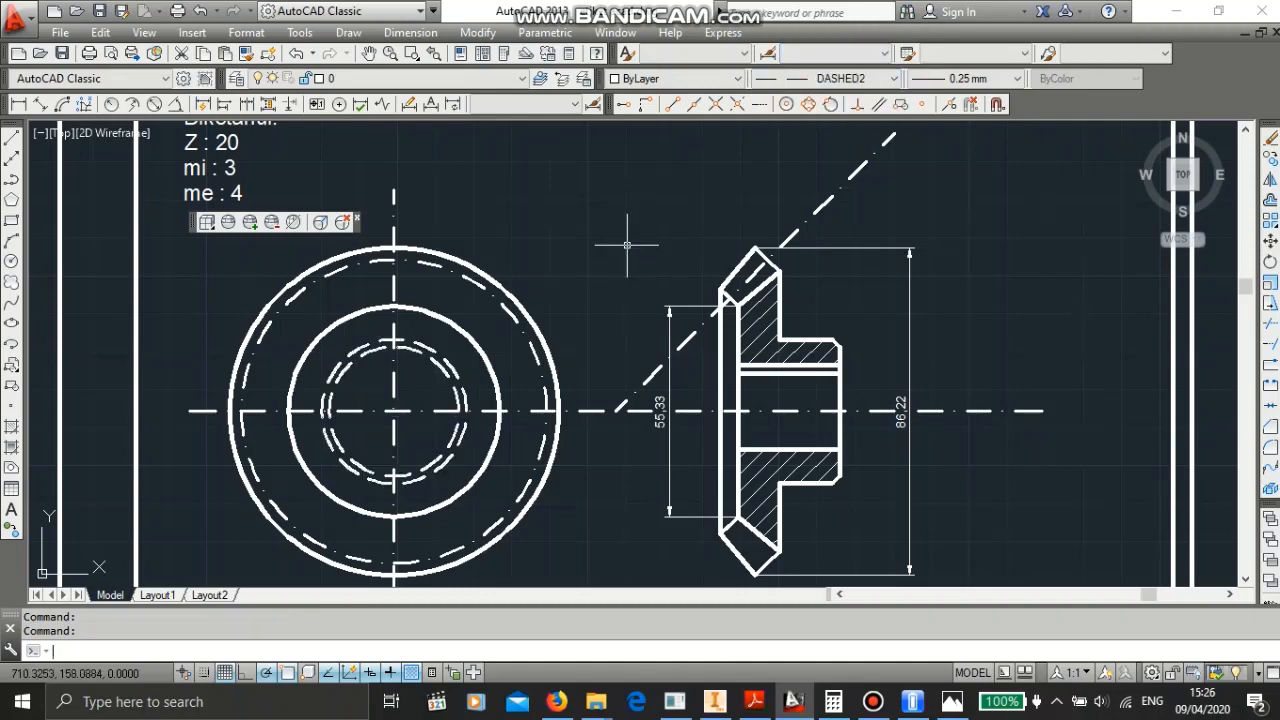
- Draw a concentric circle 20 mm in diameter at the front view's centre for the bore
{"action": "scroll", "coordinate": [537, 337], "scroll_direction": "down", "scroll_amount": 3}
{"action": "scroll", "coordinate": [423, 386], "scroll_direction": "up", "scroll_amount": 6}
{"action": "scroll", "coordinate": [620, 290], "scroll_direction": "down", "scroll_amount": 2}
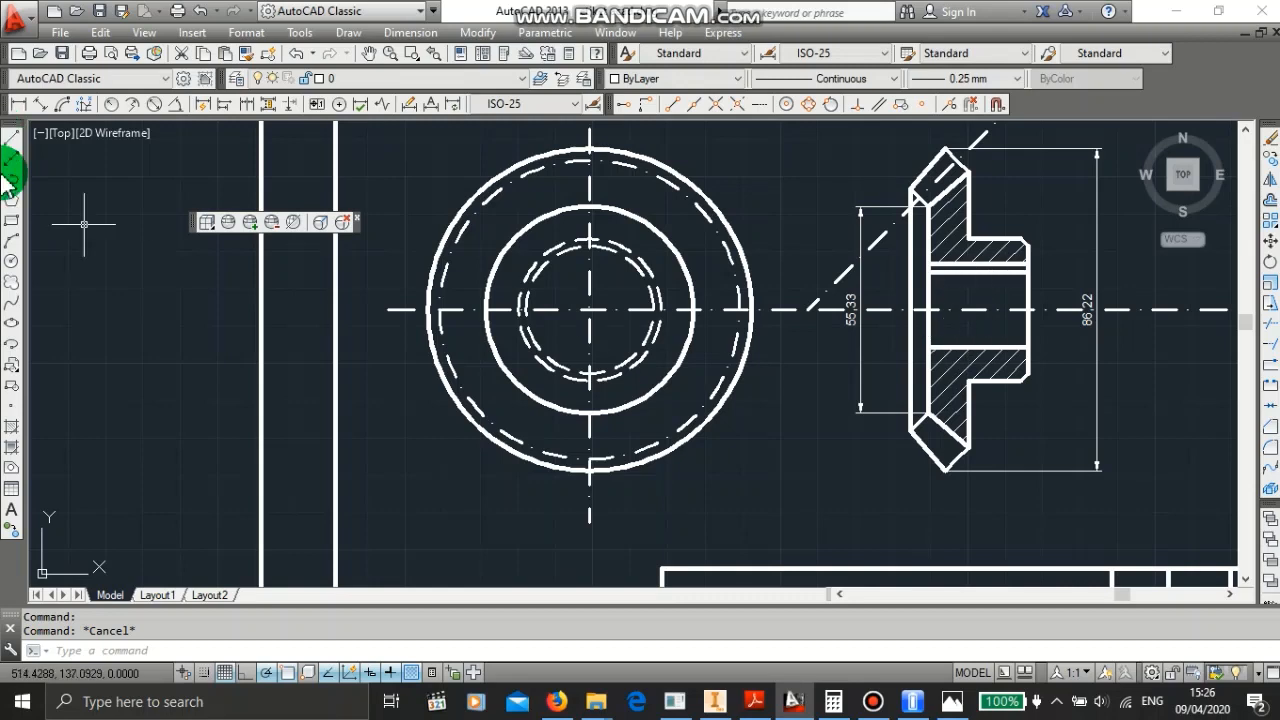
{"action": "left_click", "coordinate": [11, 261]}
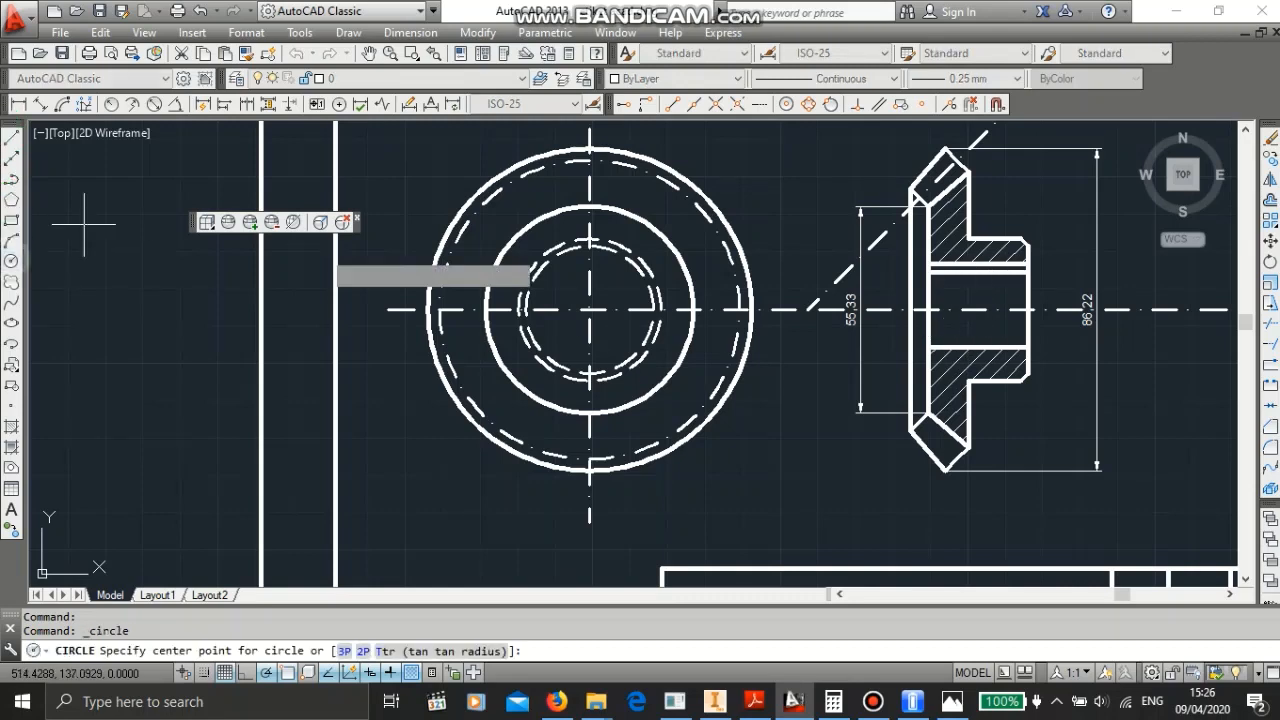
{"action": "left_click", "coordinate": [590, 310]}
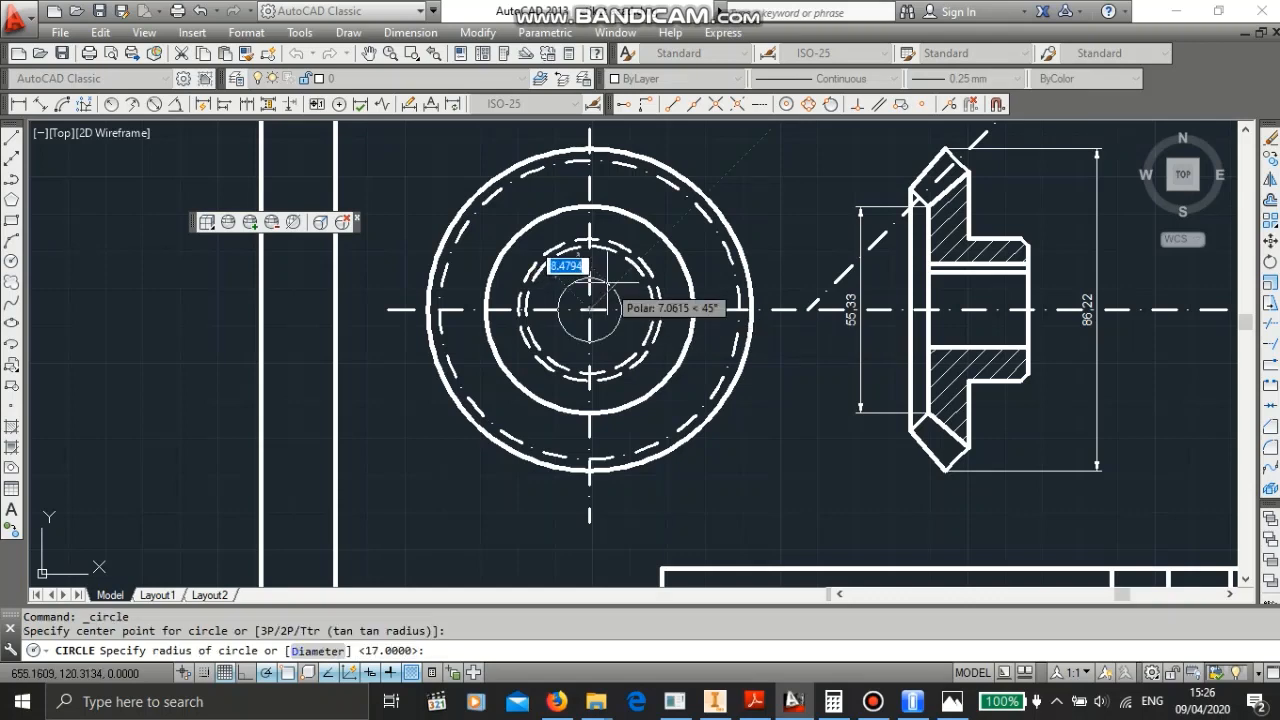
{"action": "type", "text": "d"}
{"action": "key", "text": "Return"}
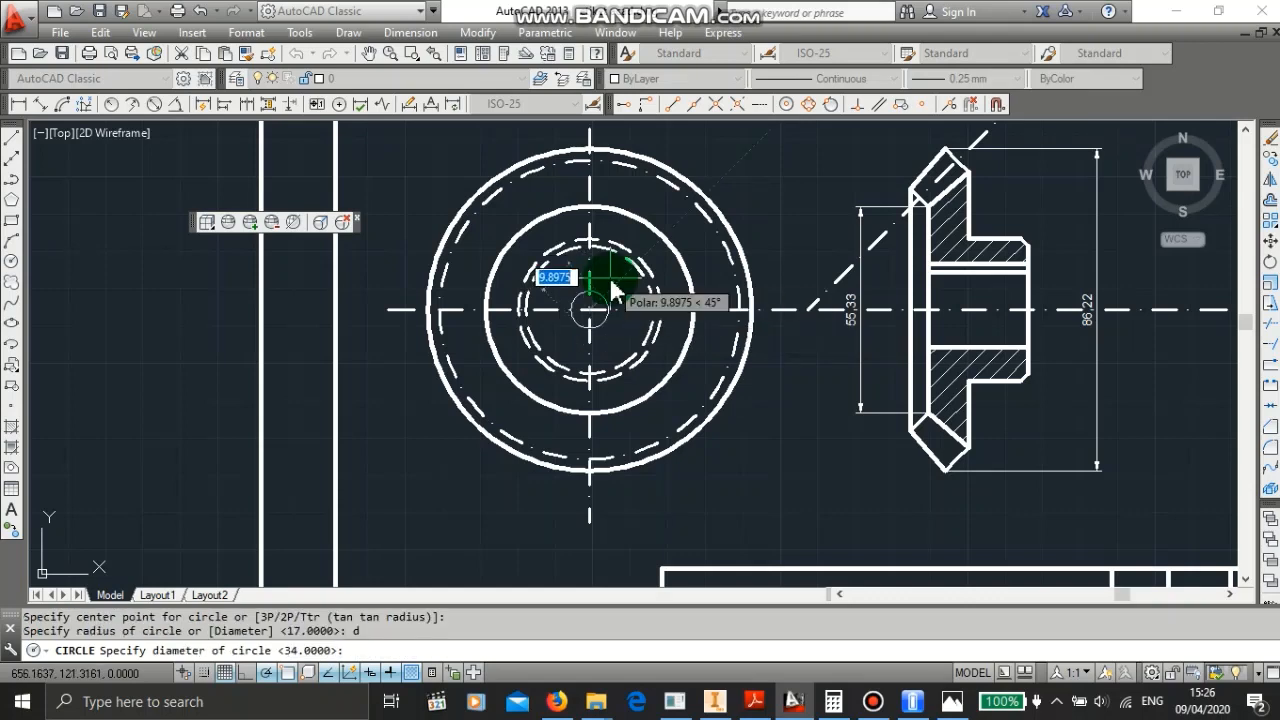
{"action": "type", "text": "20"}
{"action": "key", "text": "Return"}
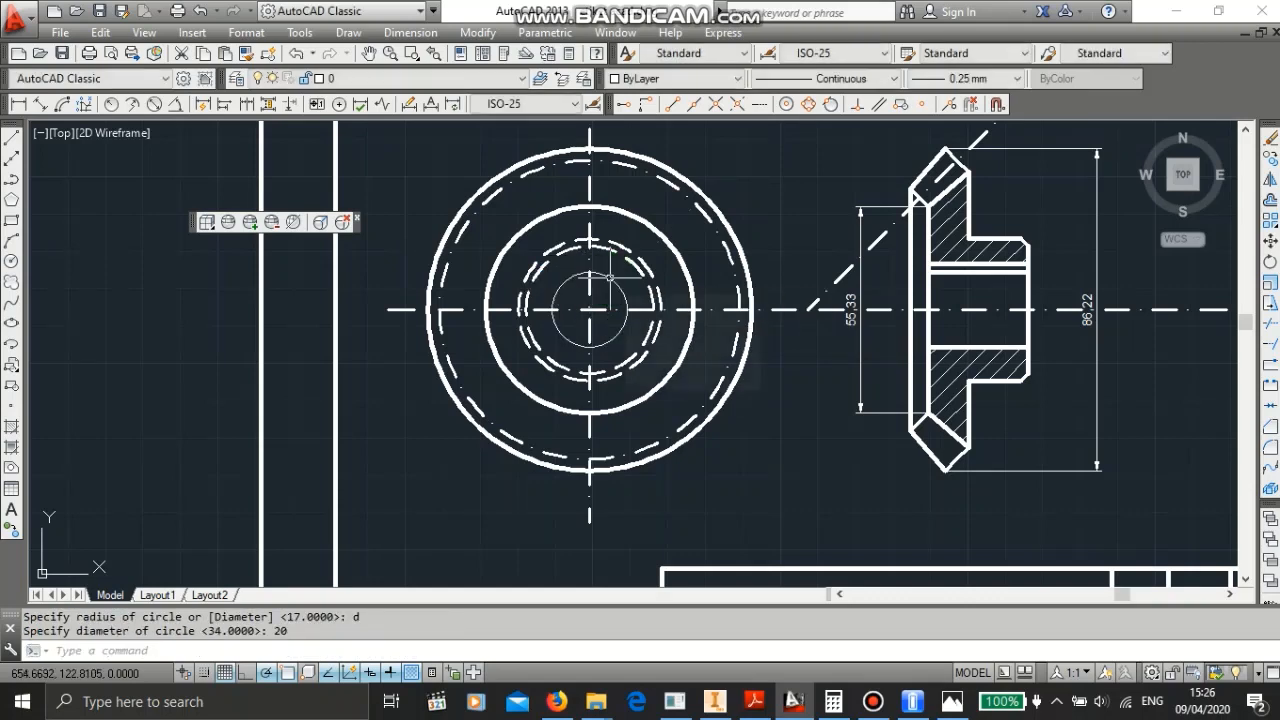
{"action": "key", "text": "Escape"}
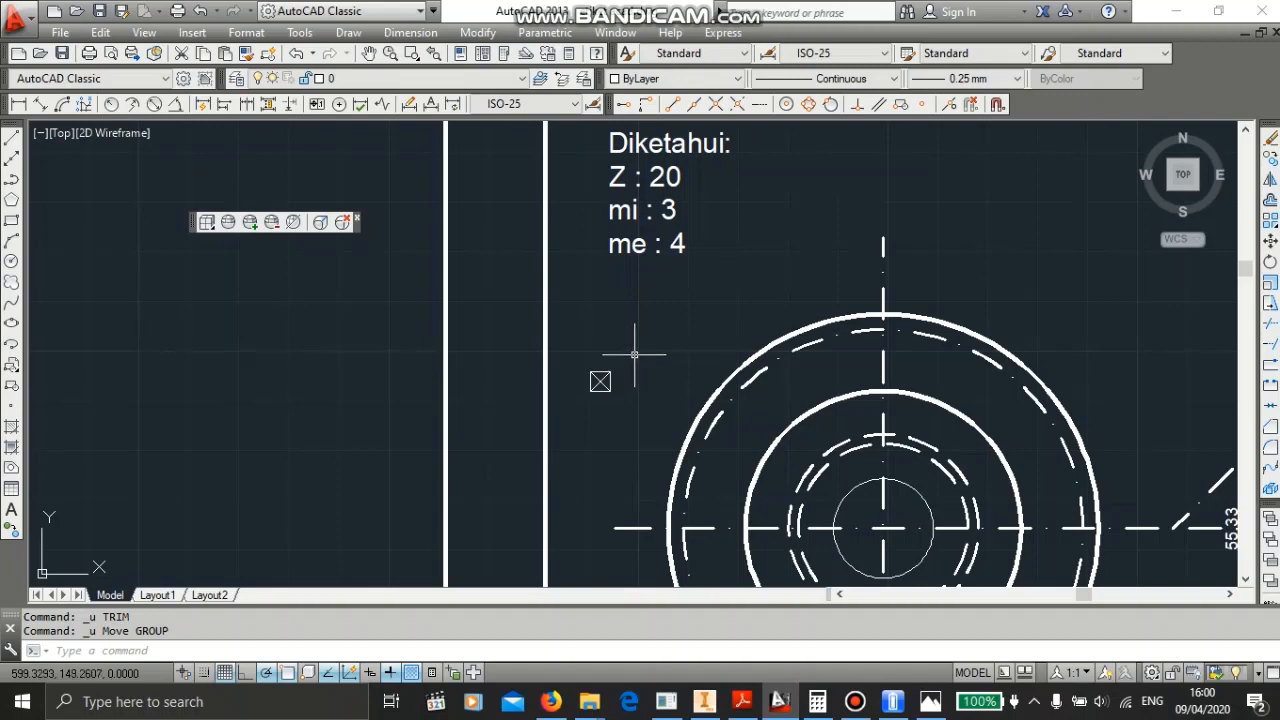
- Move the small keyway square onto the top of the 20 mm bore circle
{"action": "scroll", "coordinate": [623, 354], "scroll_direction": "down", "scroll_amount": 2}
{"action": "scroll", "coordinate": [606, 371], "scroll_direction": "up", "scroll_amount": 5}
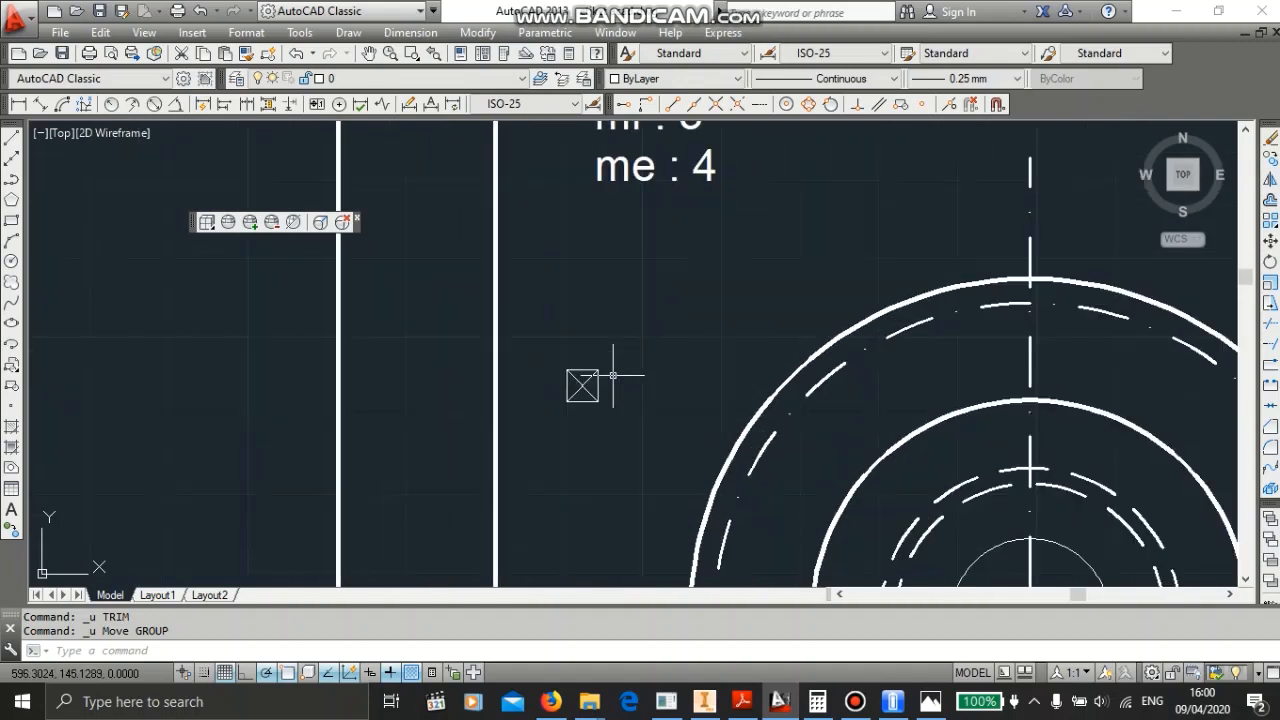
{"action": "left_click", "coordinate": [509, 334]}
{"action": "left_click", "coordinate": [634, 463]}
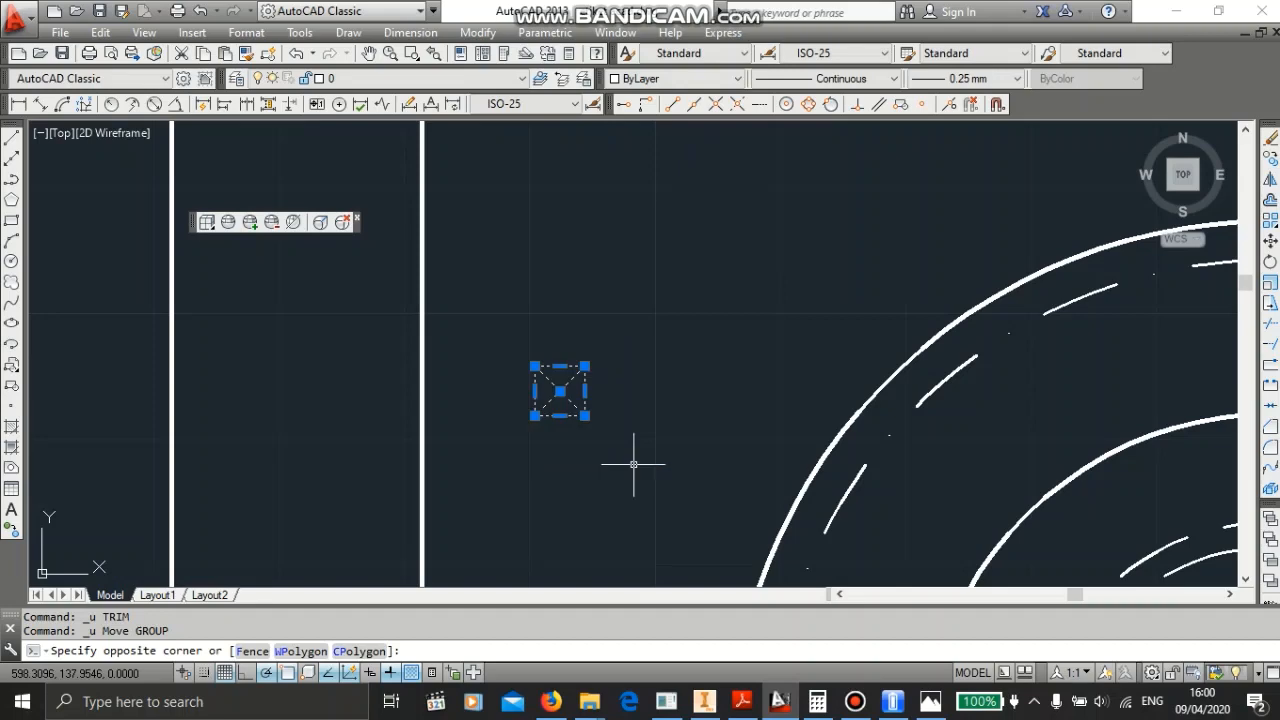
{"action": "right_click", "coordinate": [566, 391]}
{"action": "left_click", "coordinate": [603, 382]}
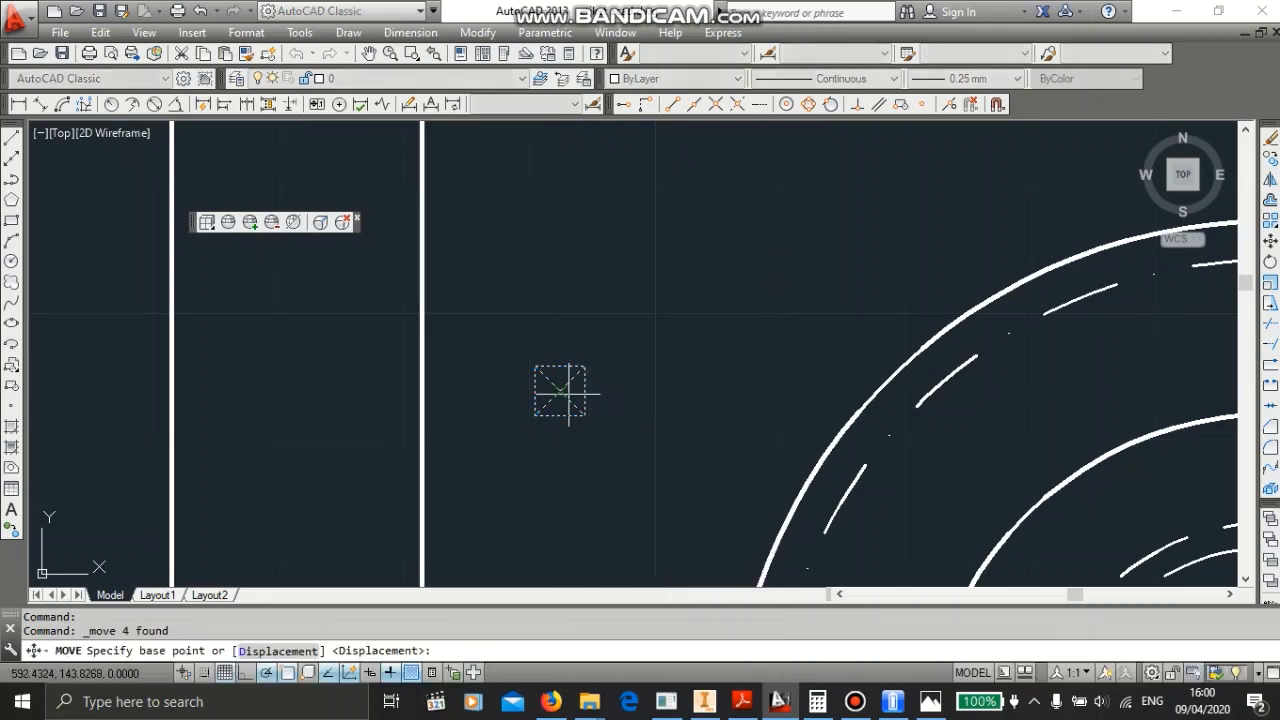
{"action": "left_click", "coordinate": [560, 391]}
{"action": "middle_click_drag", "start_coordinate": [901, 441], "coordinate": [449, 260]}
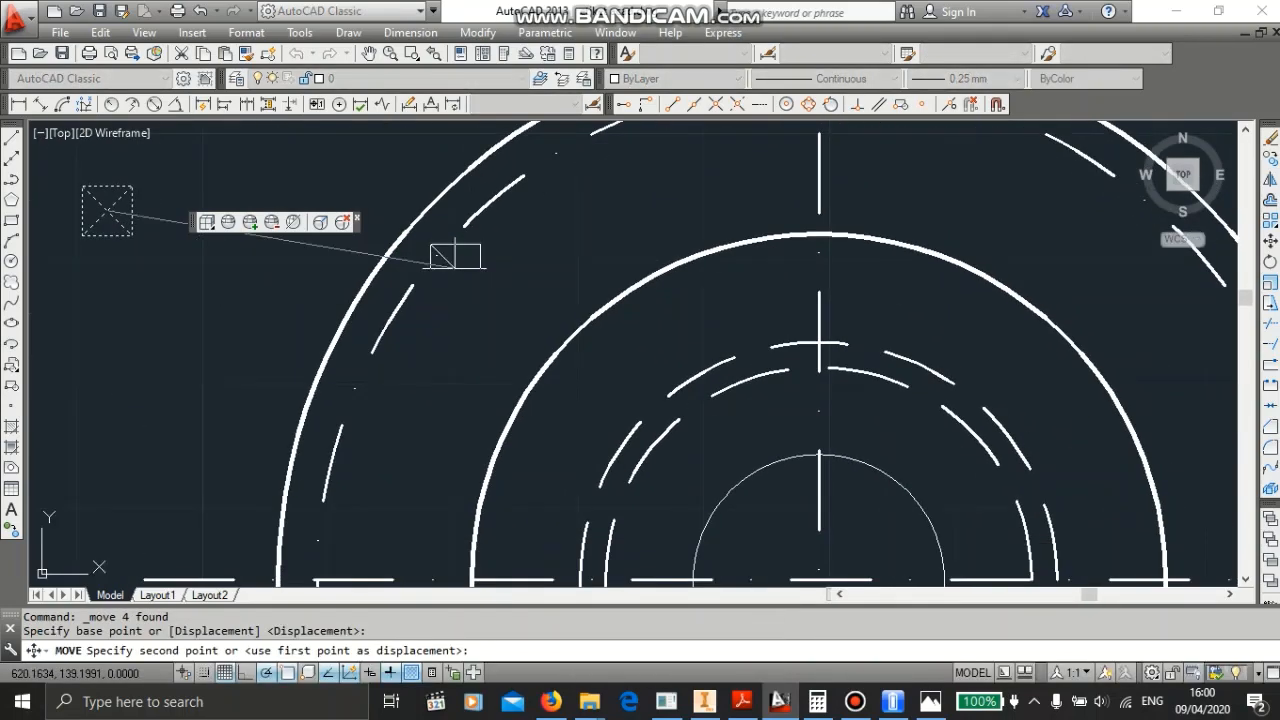
{"action": "left_click", "coordinate": [818, 455]}
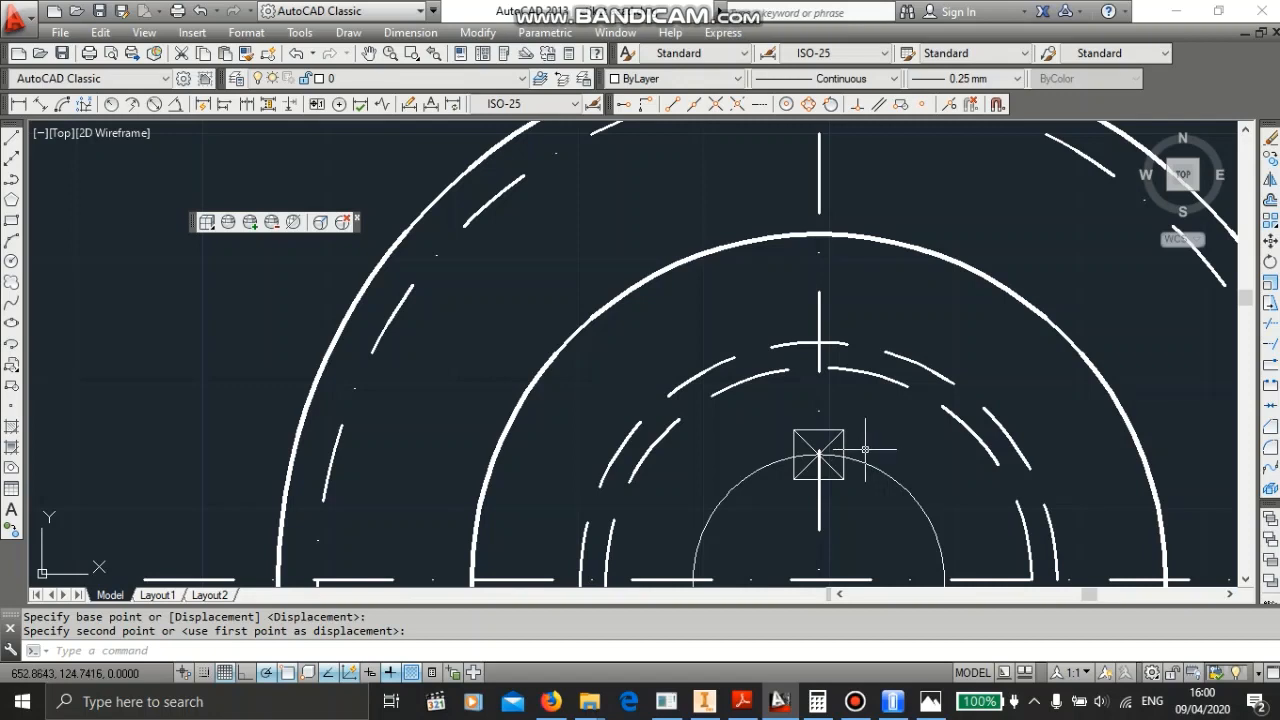
{"action": "middle_click_drag", "start_coordinate": [865, 449], "coordinate": [743, 371]}
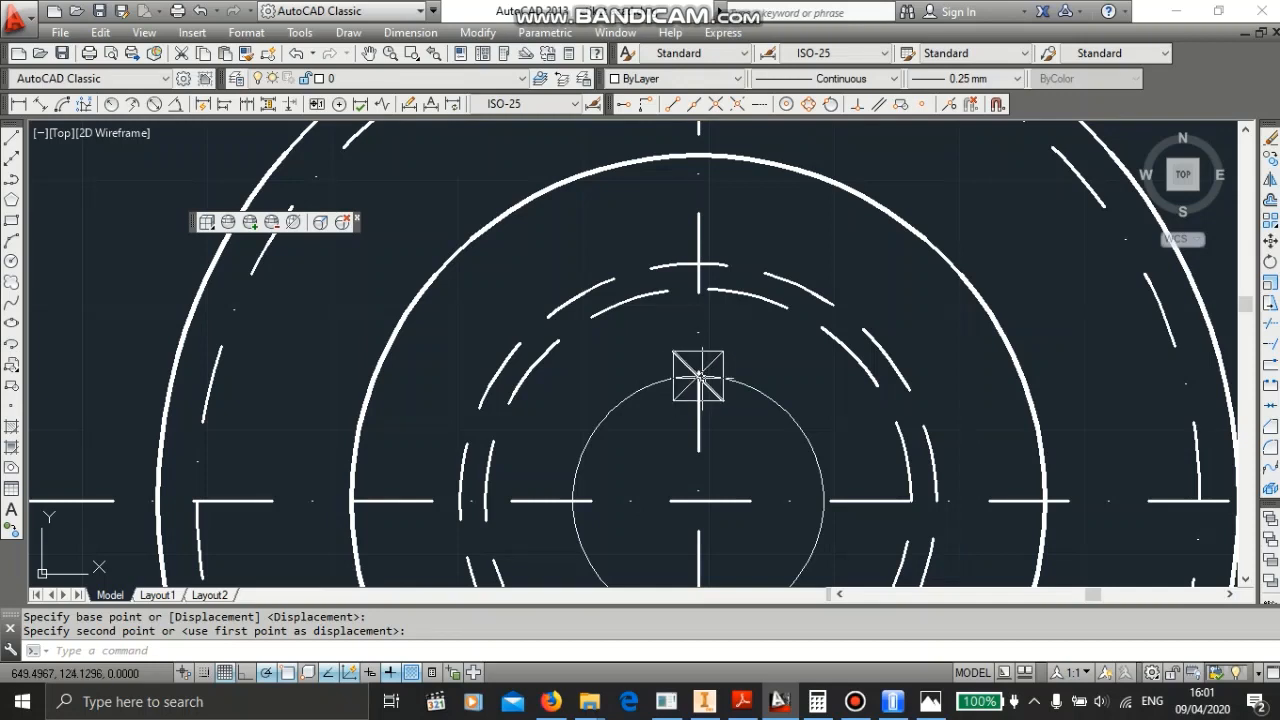
{"action": "key", "text": "Escape"}
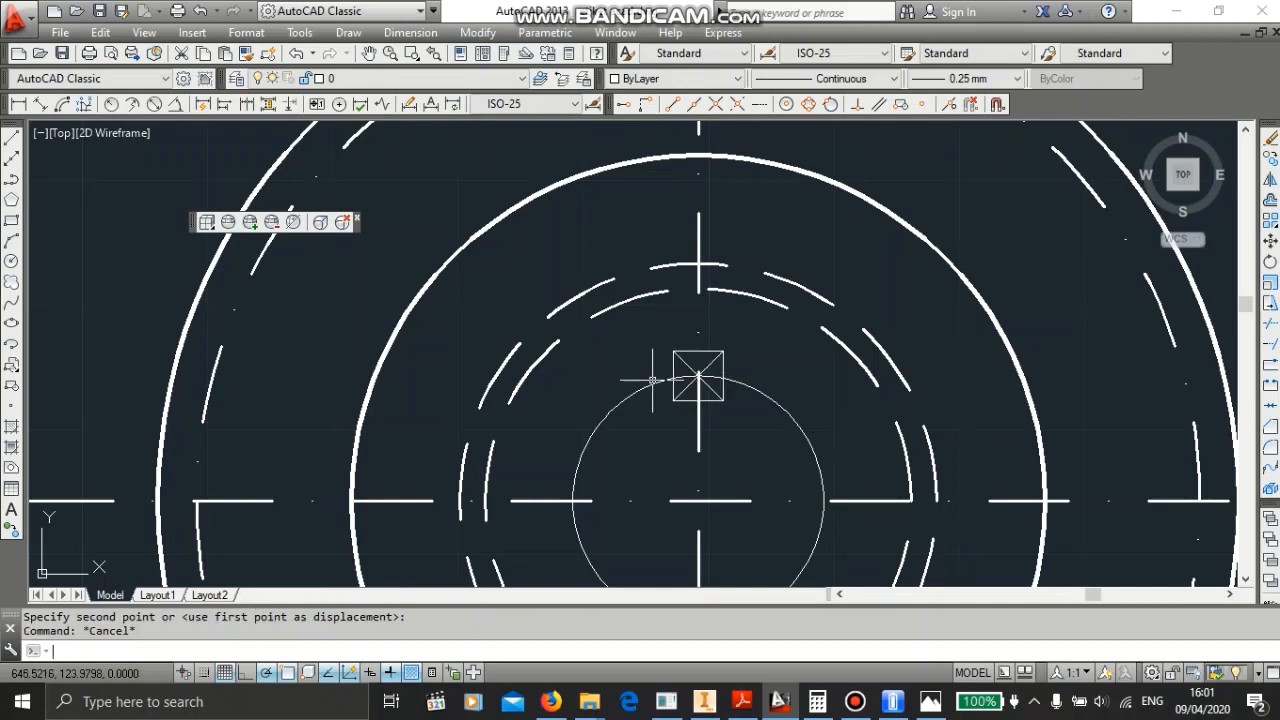
- Trim the bore circle and keyway square to form the keyway slot at the top of the bore
{"action": "key", "text": "Return"}
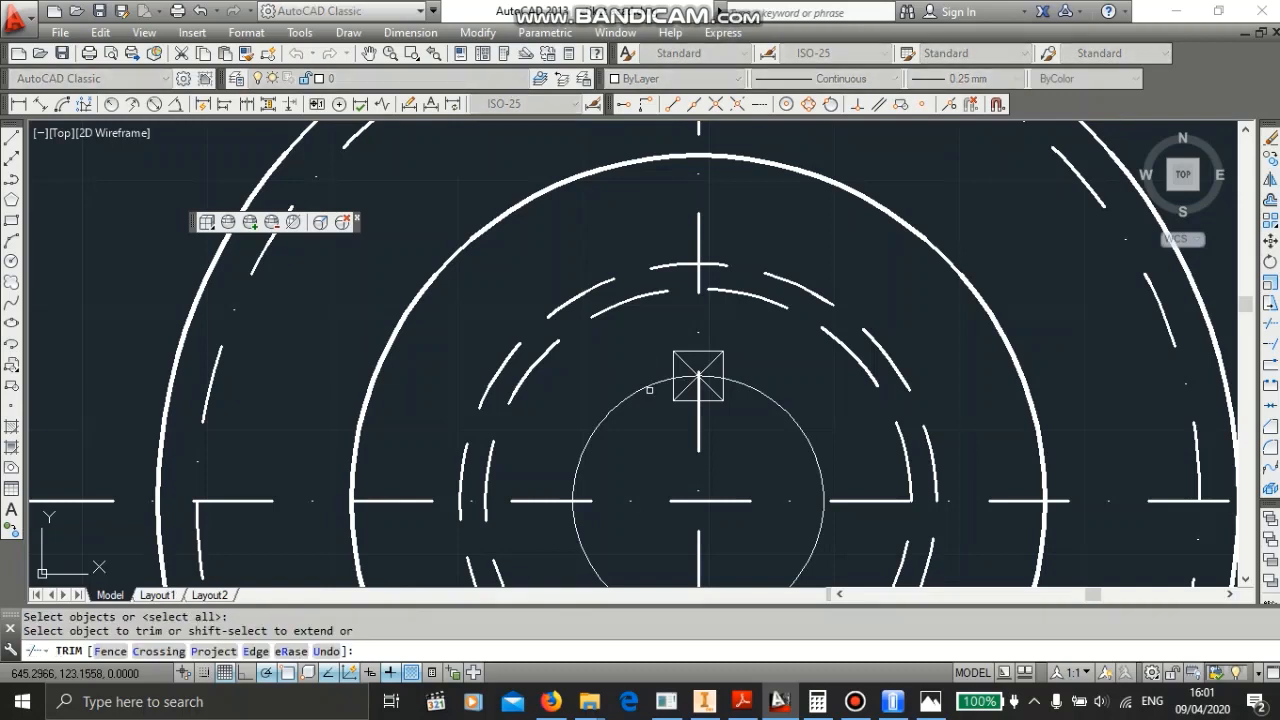
{"action": "left_click", "coordinate": [698, 377]}
{"action": "scroll", "coordinate": [720, 400], "scroll_direction": "down", "scroll_amount": 2}
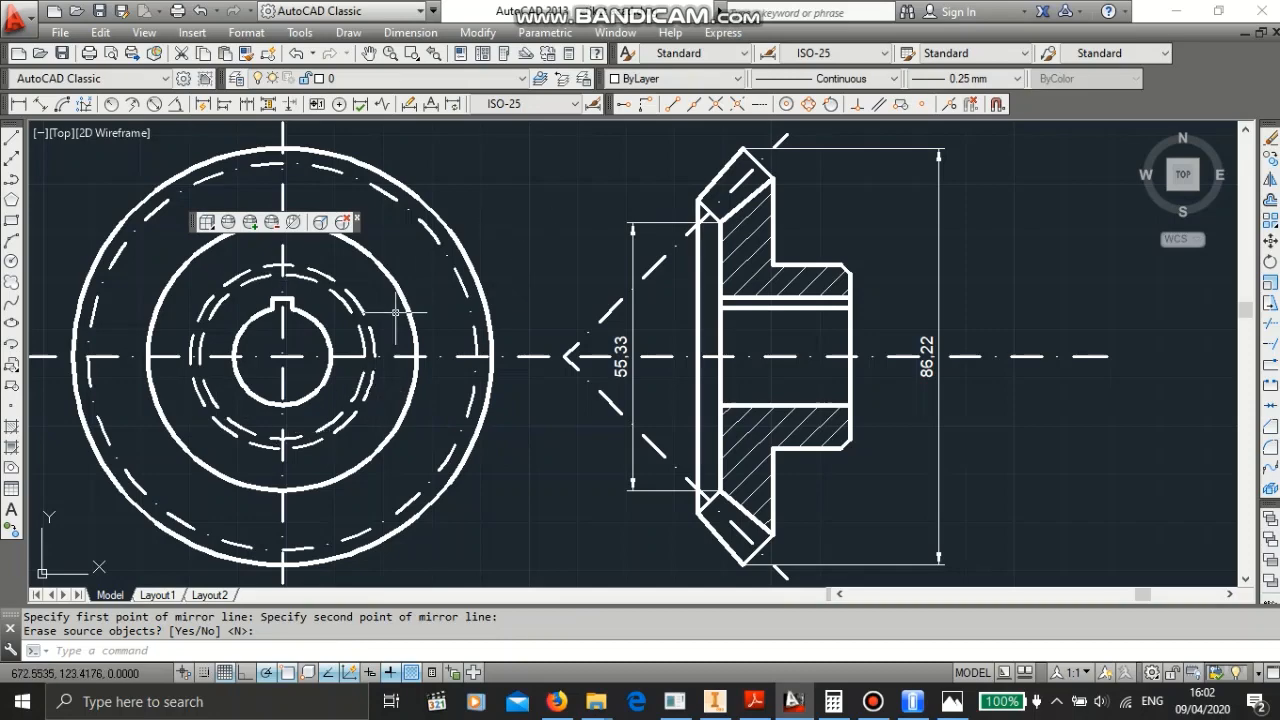
- Examine the completed front view and section of the gear
{"action": "scroll", "coordinate": [423, 277], "scroll_direction": "up", "scroll_amount": 1}
{"action": "scroll", "coordinate": [518, 275], "scroll_direction": "up", "scroll_amount": 1}
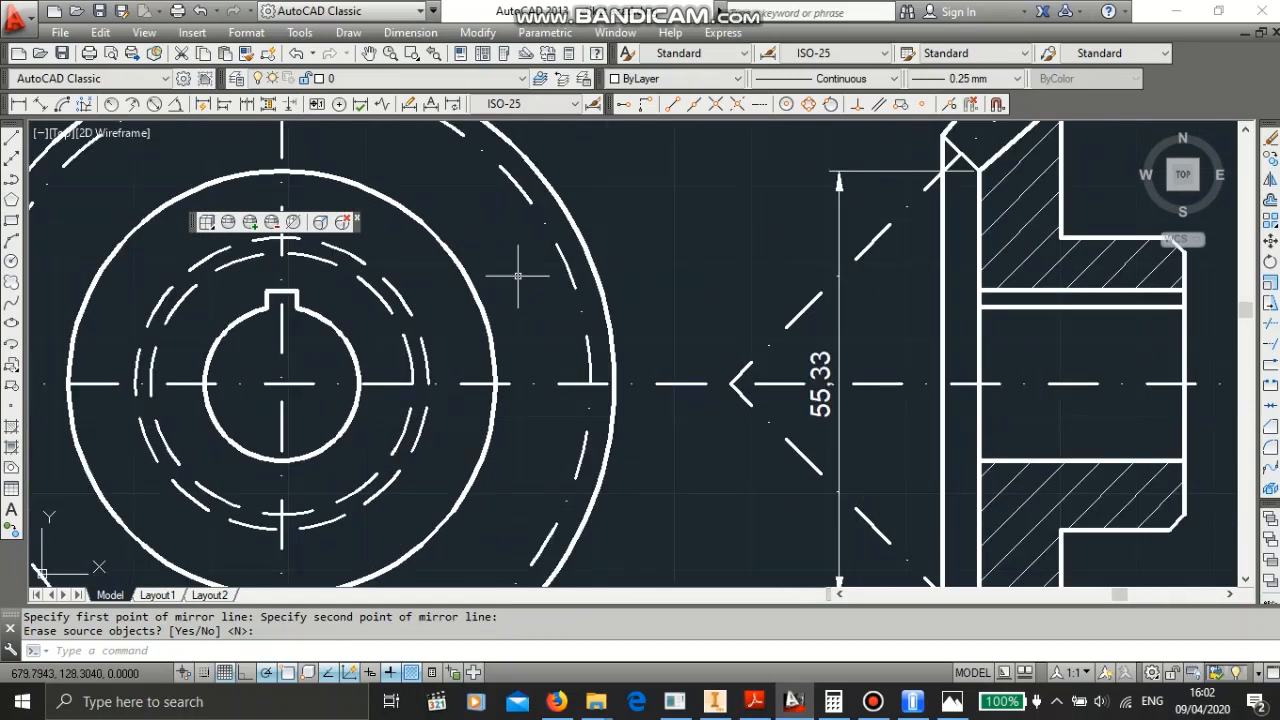
{"action": "scroll", "coordinate": [518, 275], "scroll_direction": "down", "scroll_amount": 4}
{"action": "middle_click_drag", "start_coordinate": [550, 235], "coordinate": [619, 261]}
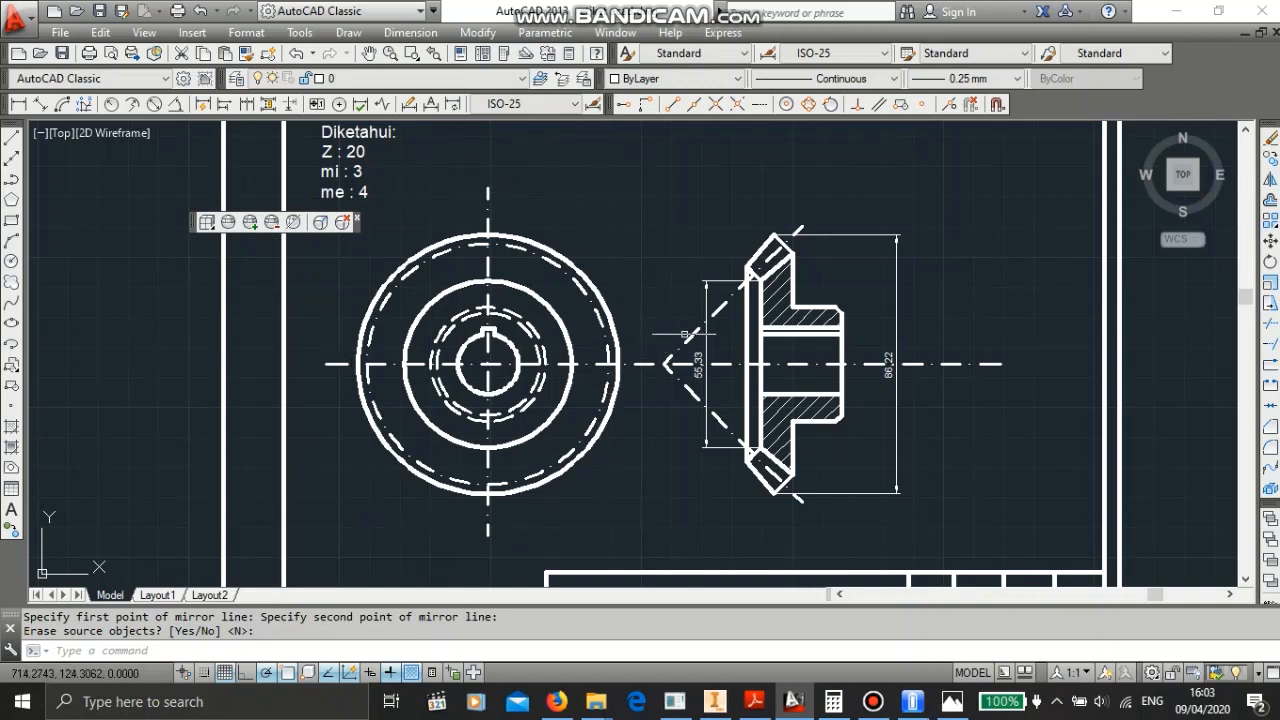
{"action": "scroll", "coordinate": [783, 218], "scroll_direction": "down", "scroll_amount": 2}
{"action": "scroll", "coordinate": [745, 270], "scroll_direction": "up", "scroll_amount": 4}
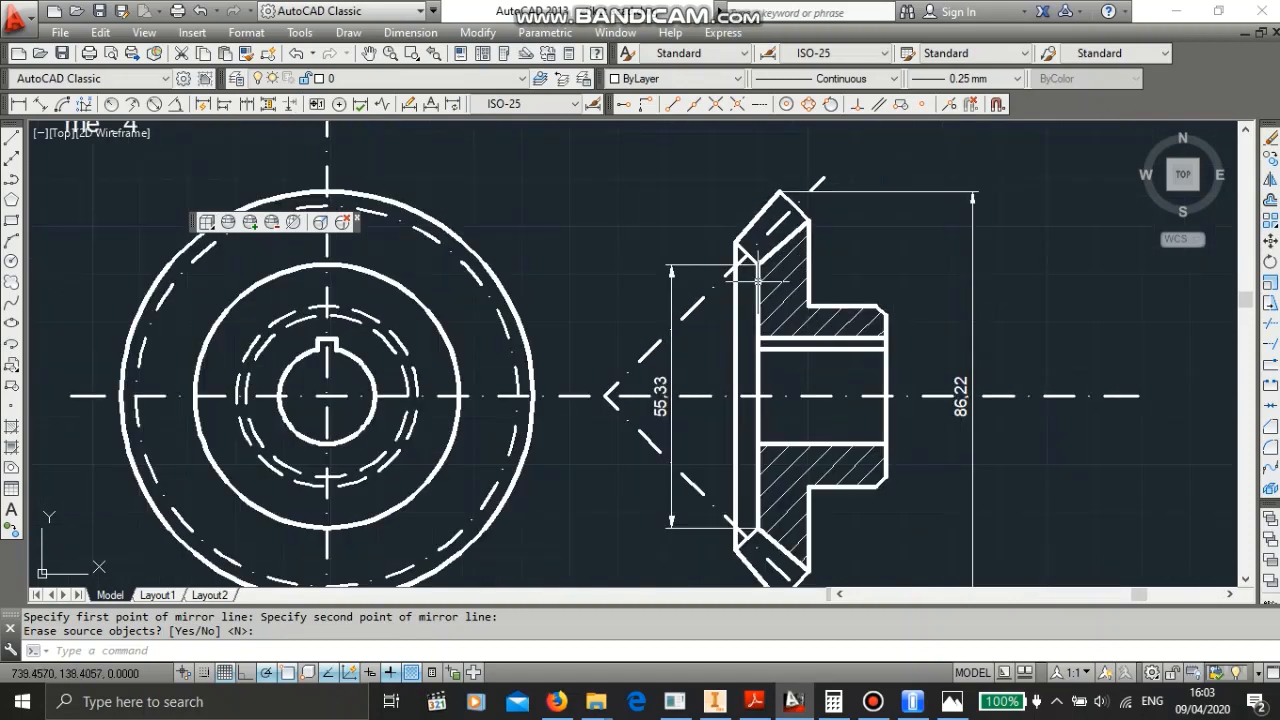
{"action": "scroll", "coordinate": [714, 306], "scroll_direction": "down", "scroll_amount": 2}
{"action": "scroll", "coordinate": [714, 306], "scroll_direction": "up", "scroll_amount": 2}
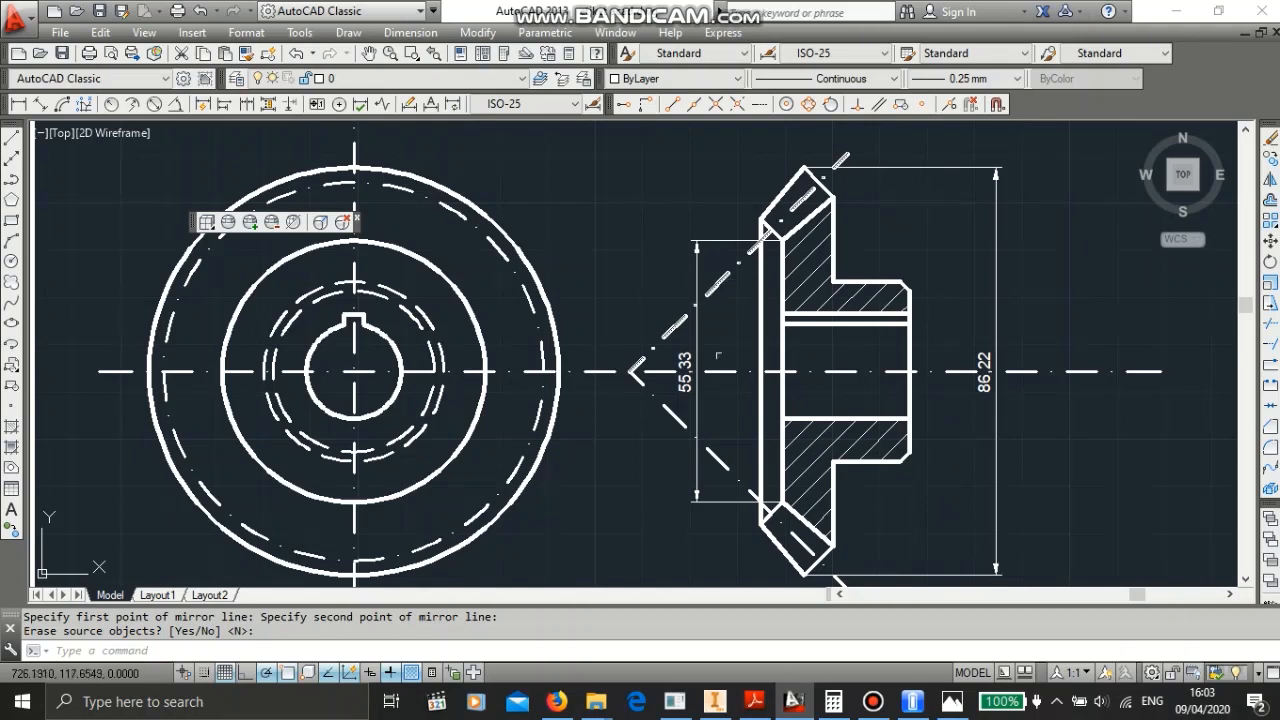
{"action": "scroll", "coordinate": [754, 413], "scroll_direction": "down", "scroll_amount": 2}
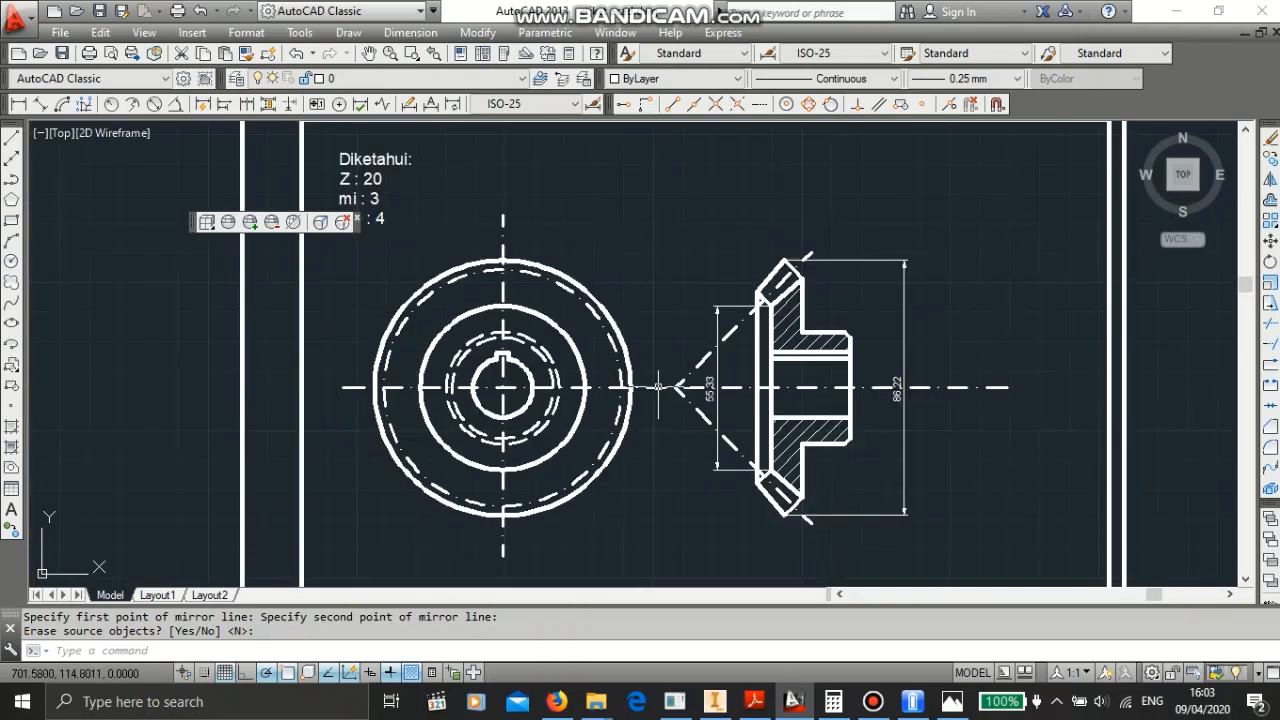
{"action": "middle_click_drag", "start_coordinate": [623, 223], "coordinate": [696, 233]}
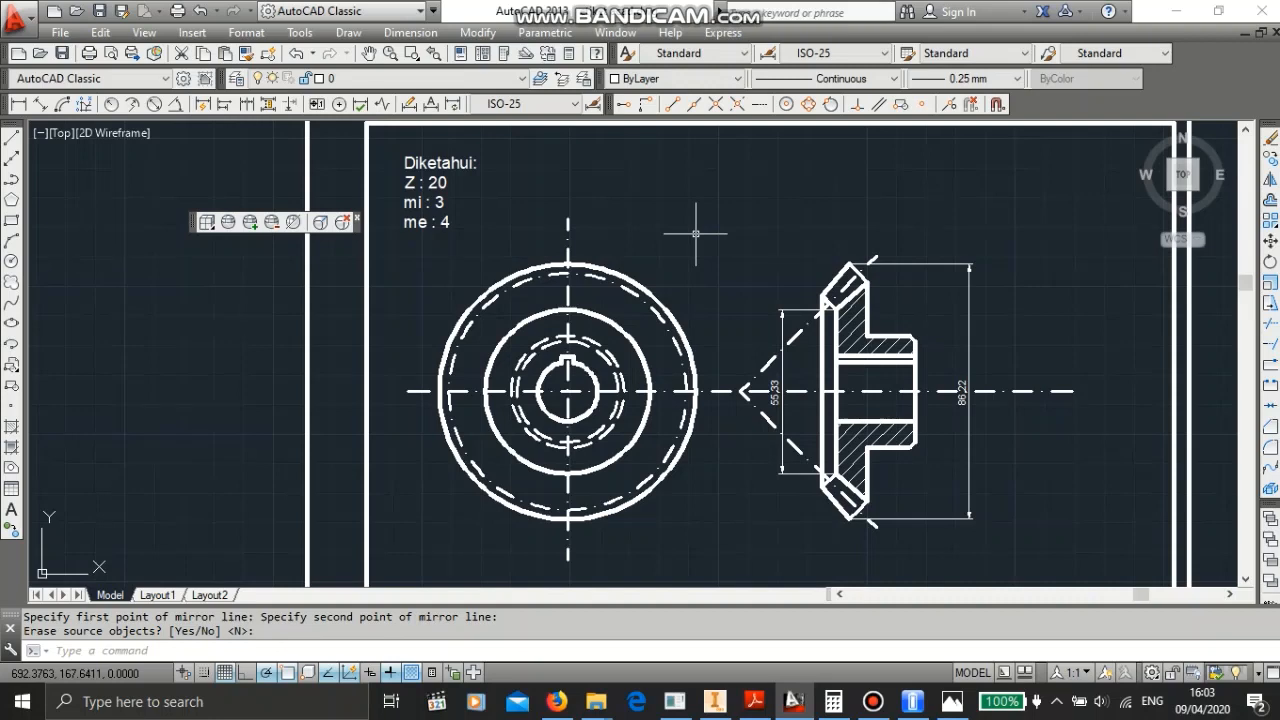